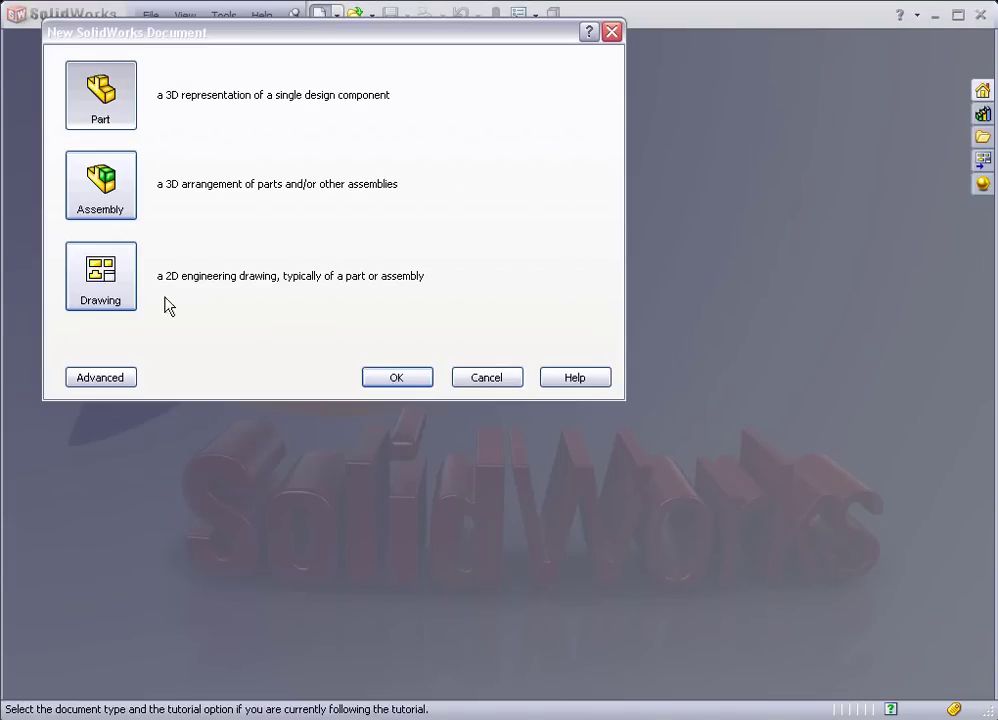
# - Create a part from the ANSI Inch RED template and start a sketch on the Front Plane
pyautogui.click(118, 377)
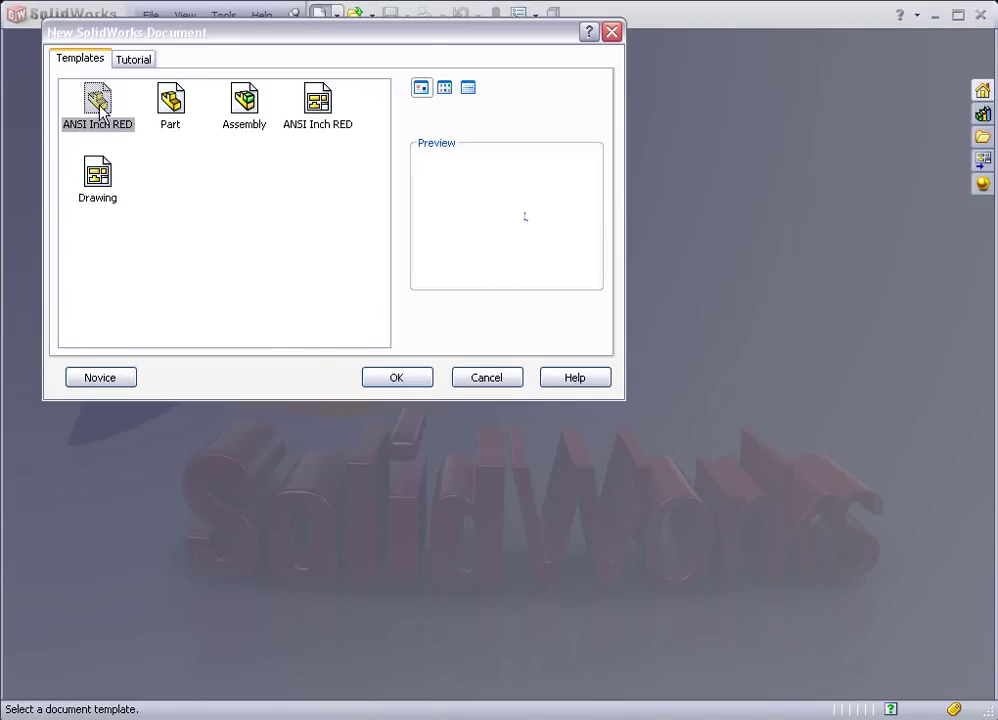
pyautogui.click(392, 377)
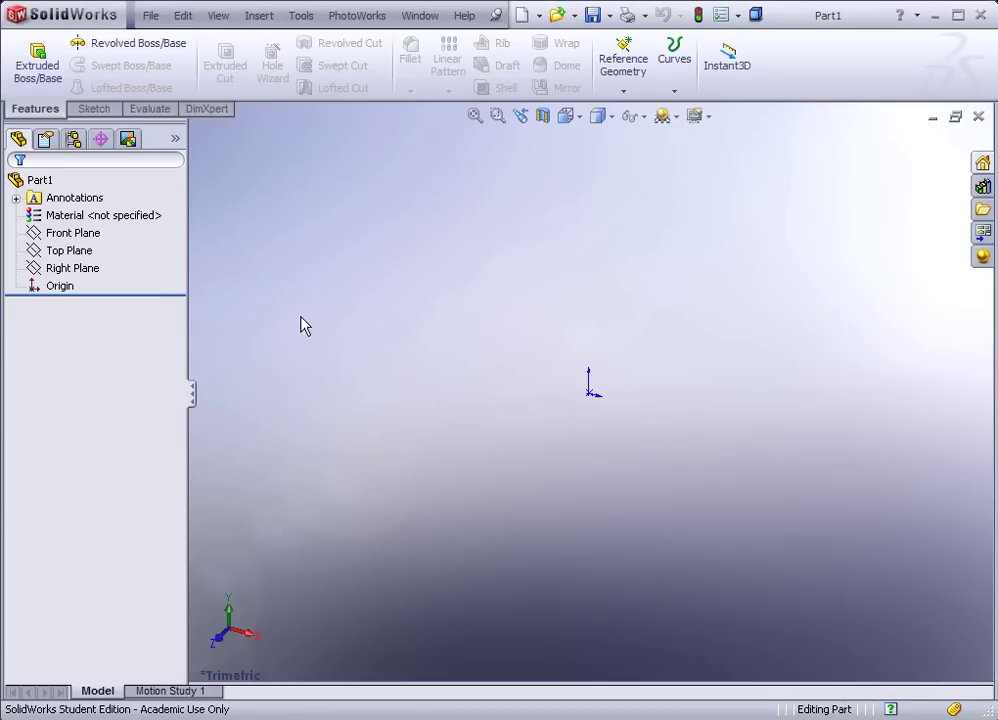
pyautogui.click(68, 234)
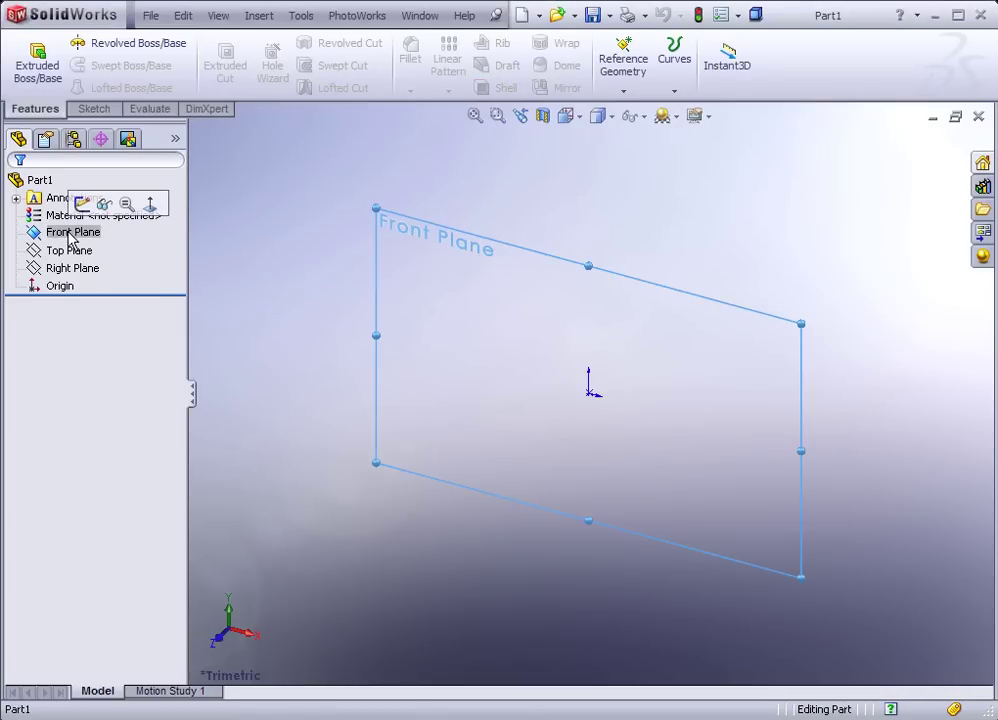
pyautogui.click(82, 204)
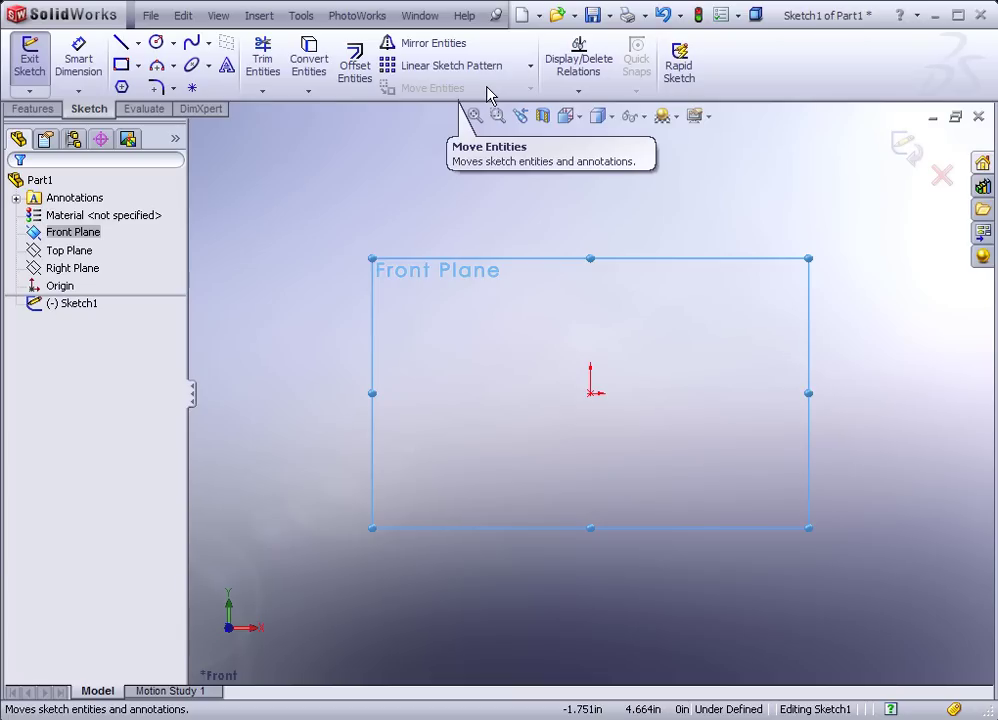
# - Customize the Sketch command set by adding the Sketch Picture command after Rapid Sketch
pyautogui.rightClick(720, 71)
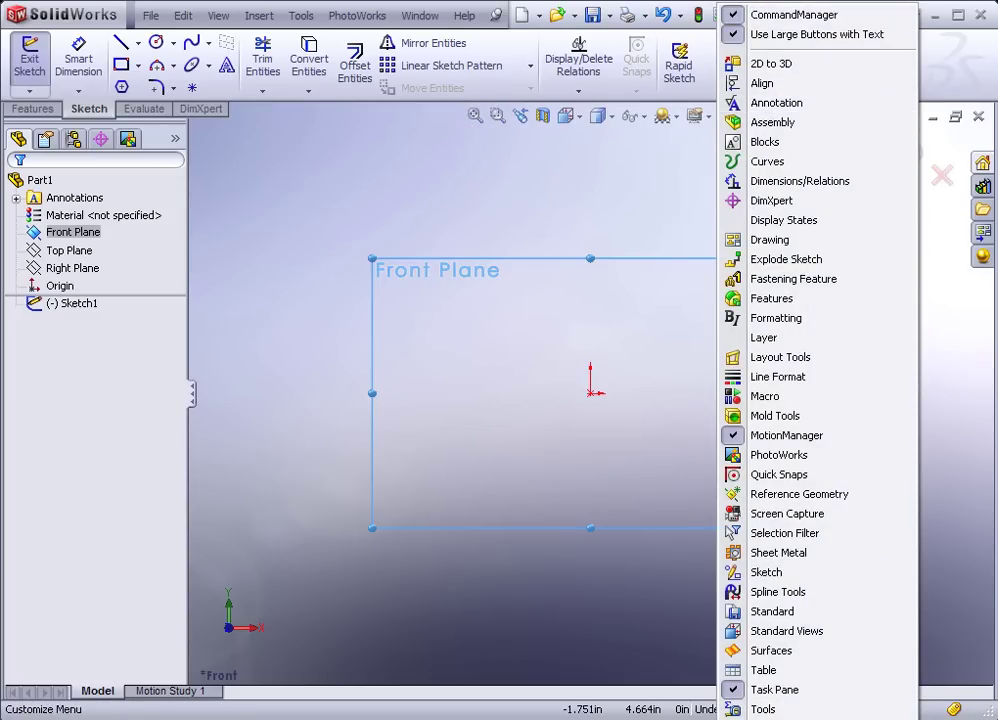
pyautogui.click(790, 719)
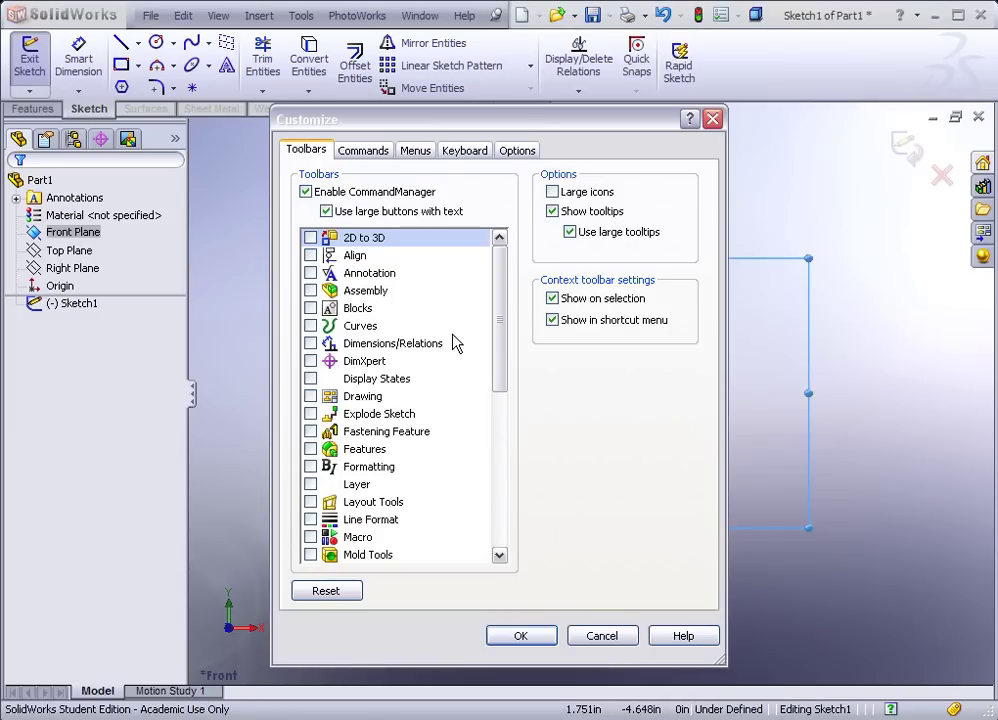
pyautogui.click(363, 150)
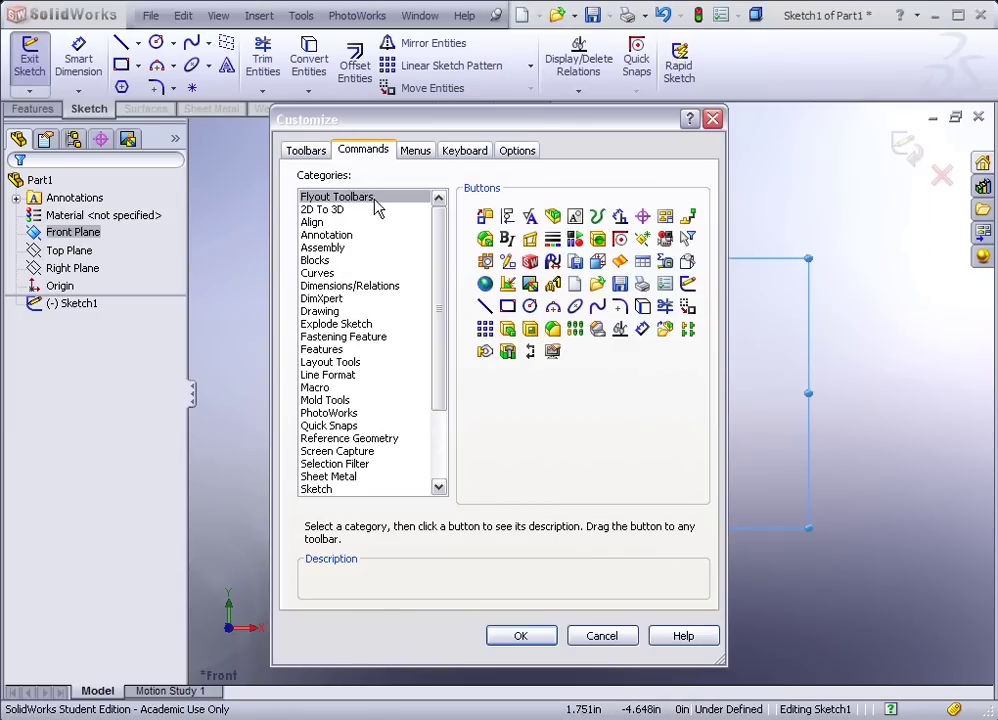
pyautogui.moveTo(439, 305); pyautogui.dragTo(439, 379)
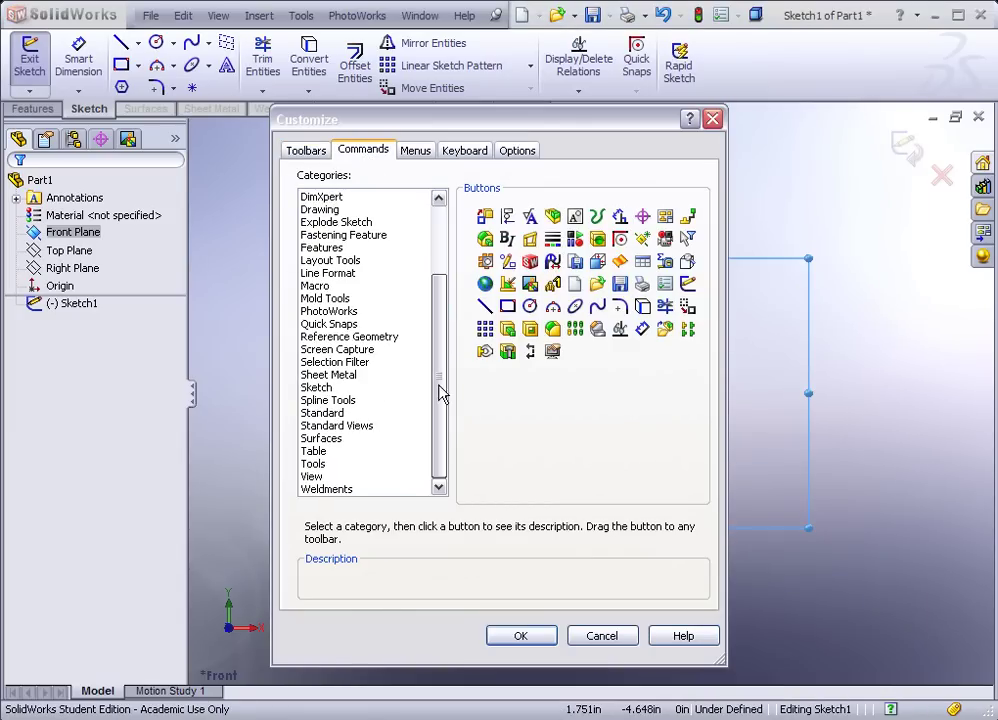
pyautogui.click(318, 387)
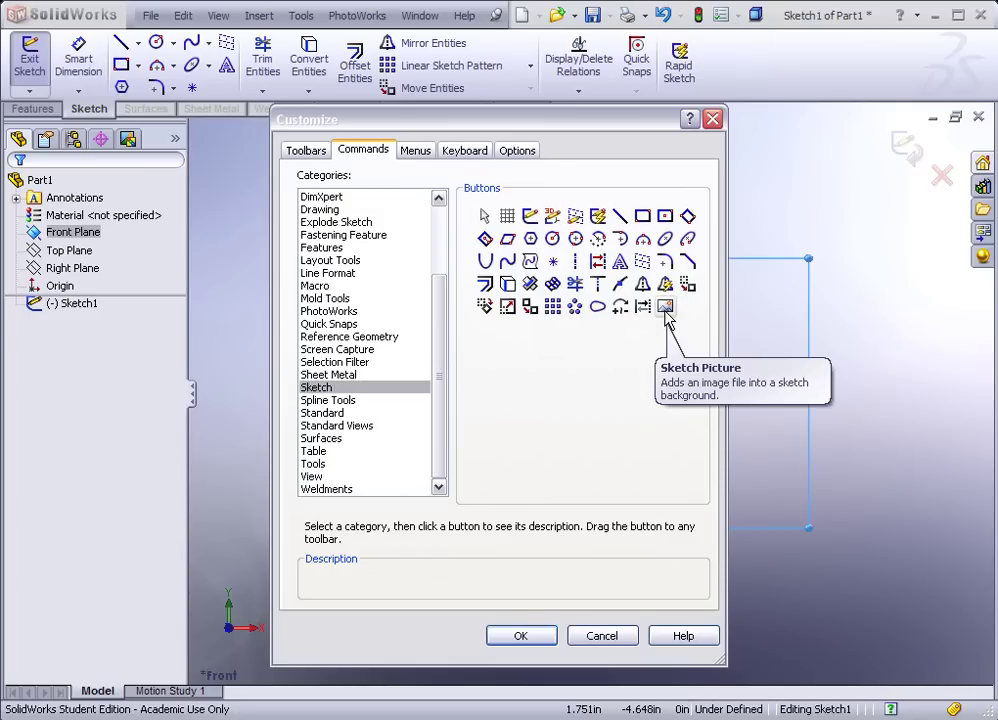
pyautogui.moveTo(666, 310)
pyautogui.mouseDown()
pyautogui.moveTo(760, 116)
pyautogui.moveTo(720, 68)
pyautogui.mouseUp()
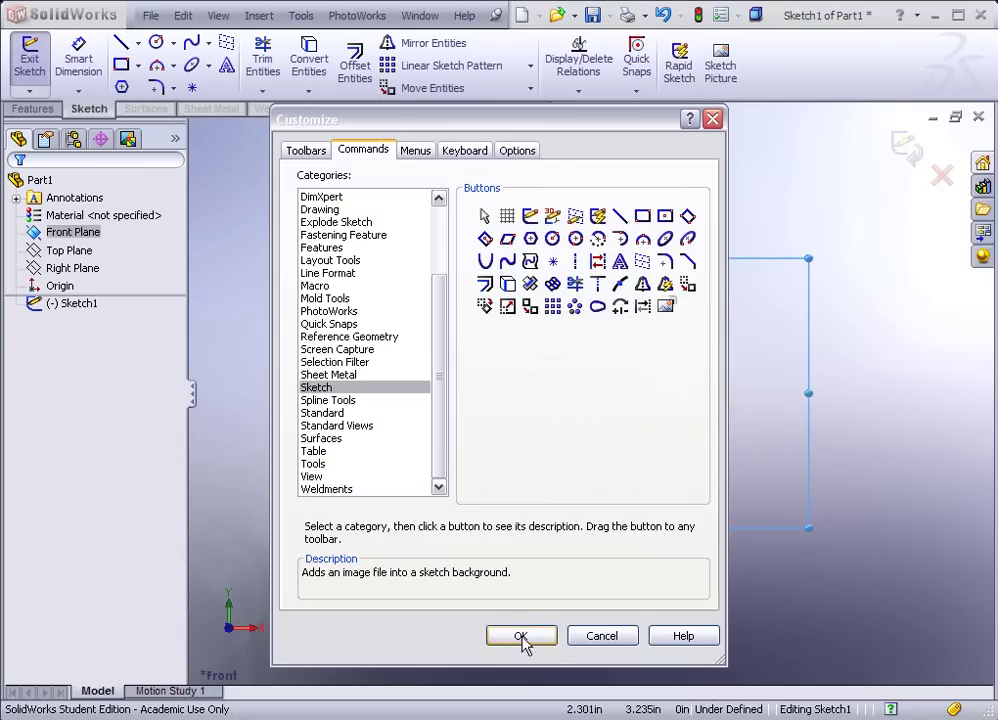
pyautogui.click(520, 636)
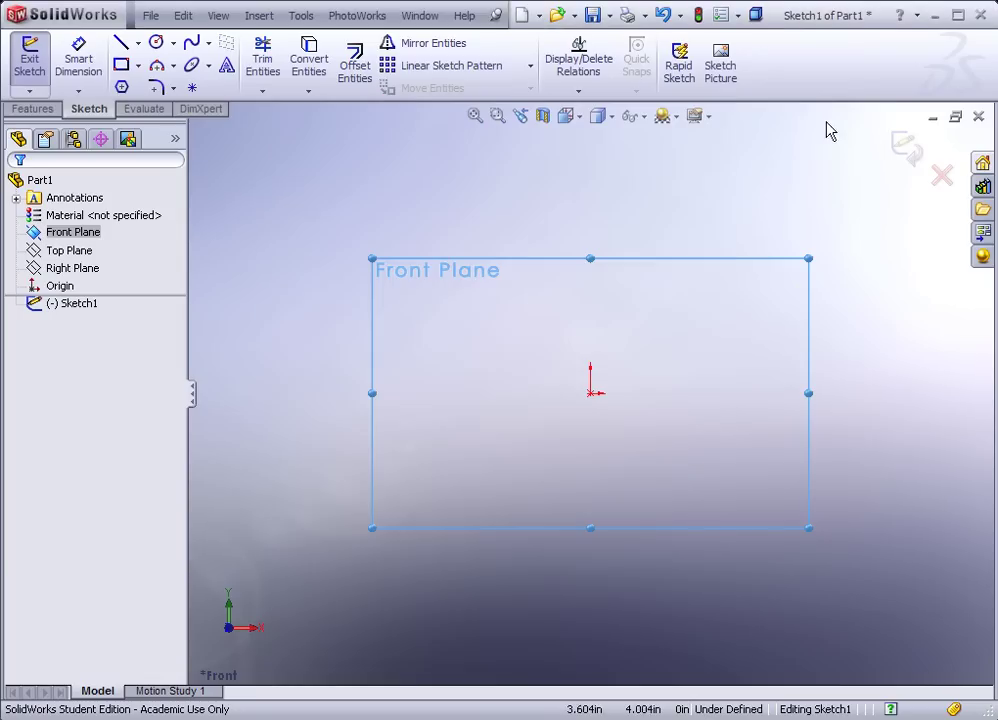
# - Insert the FRONT image from the Exercise 21 folder as a sketch picture, keeping its default size and position at the origin
pyautogui.click(726, 79)
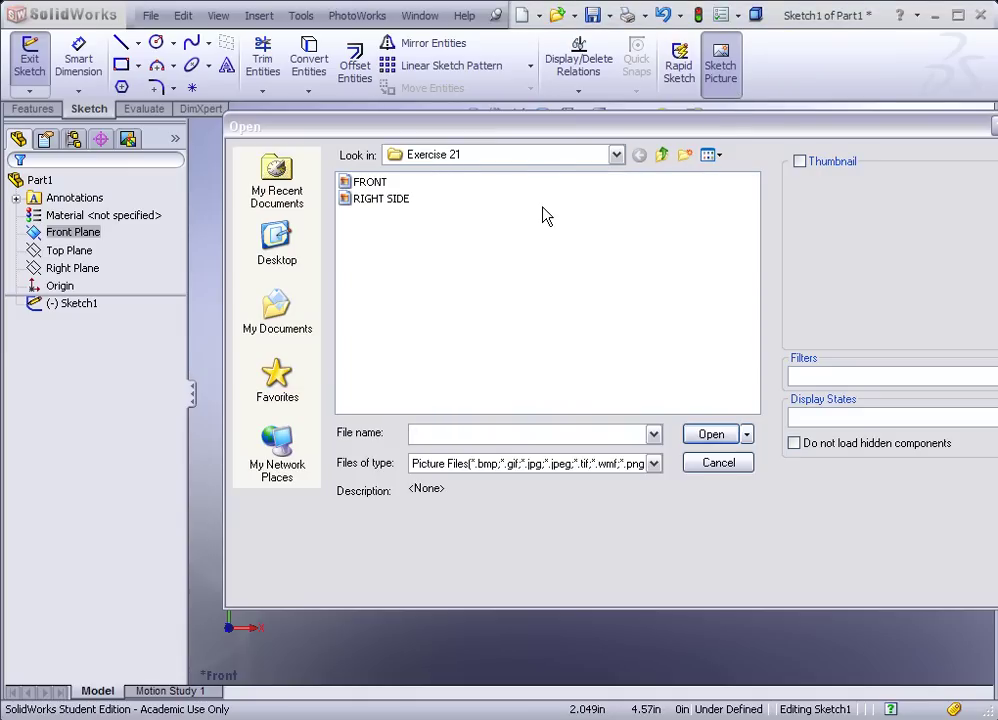
pyautogui.moveTo(421, 209)
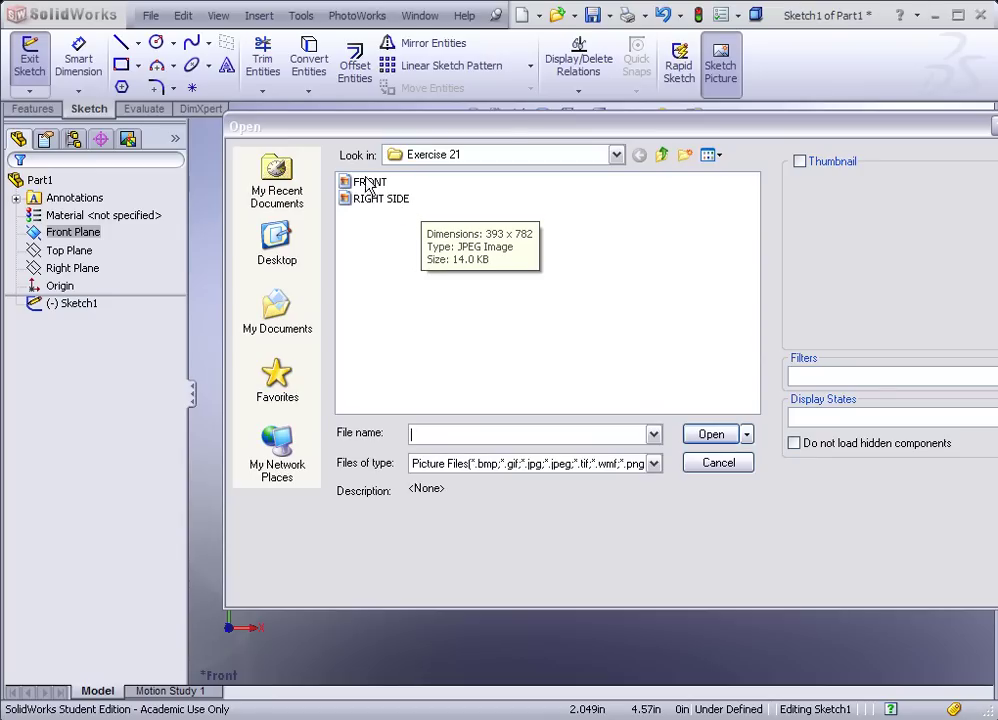
pyautogui.moveTo(361, 188)
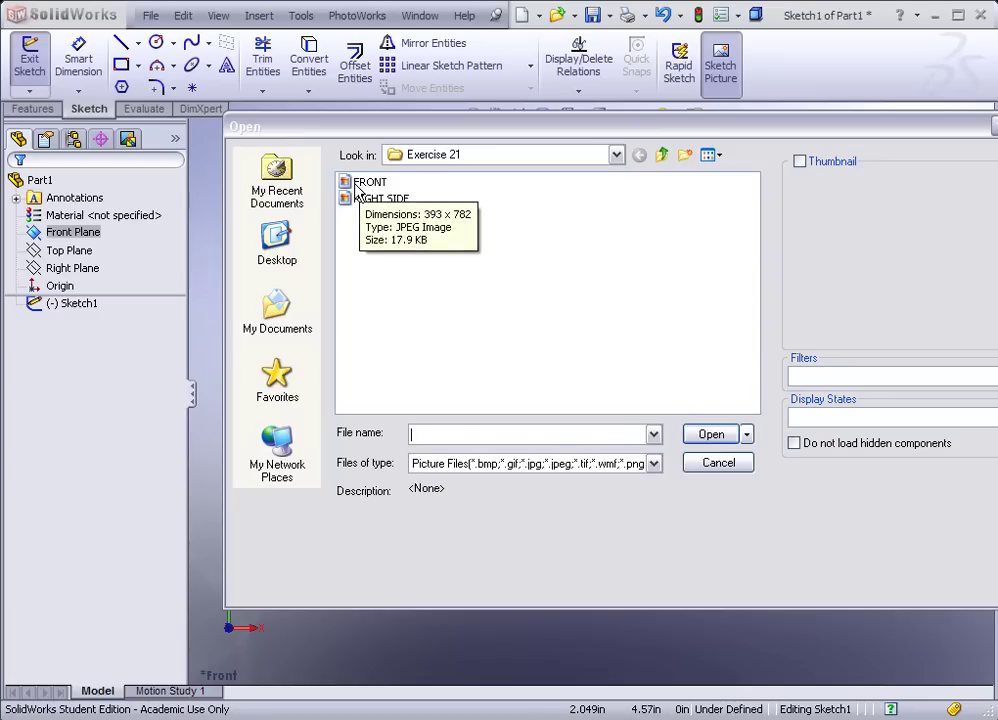
pyautogui.click(360, 183)
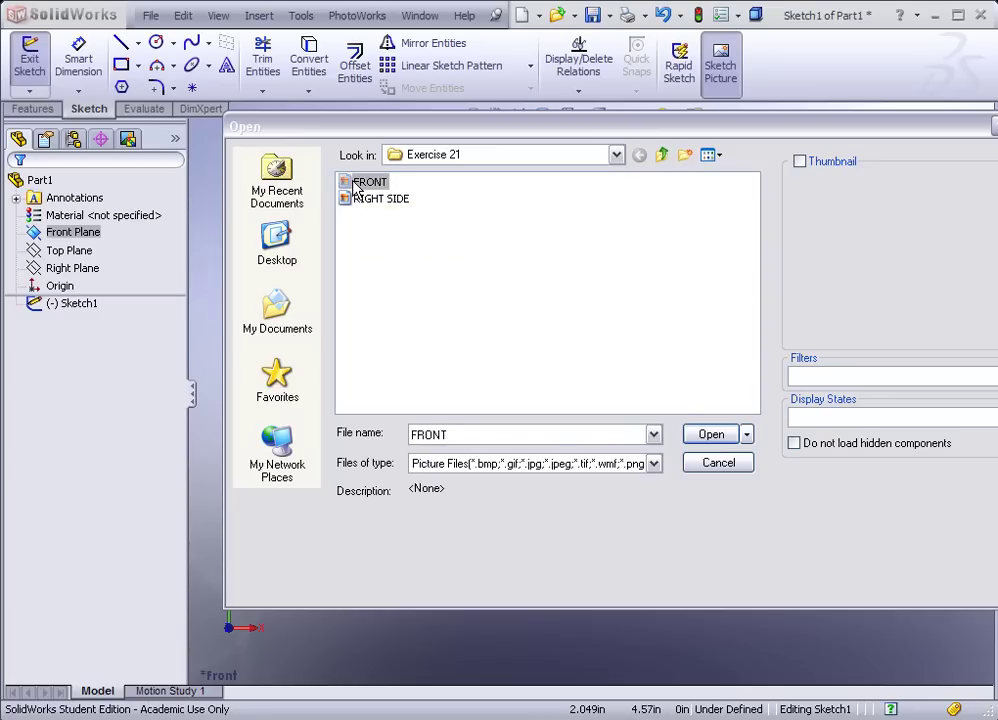
pyautogui.click(707, 438)
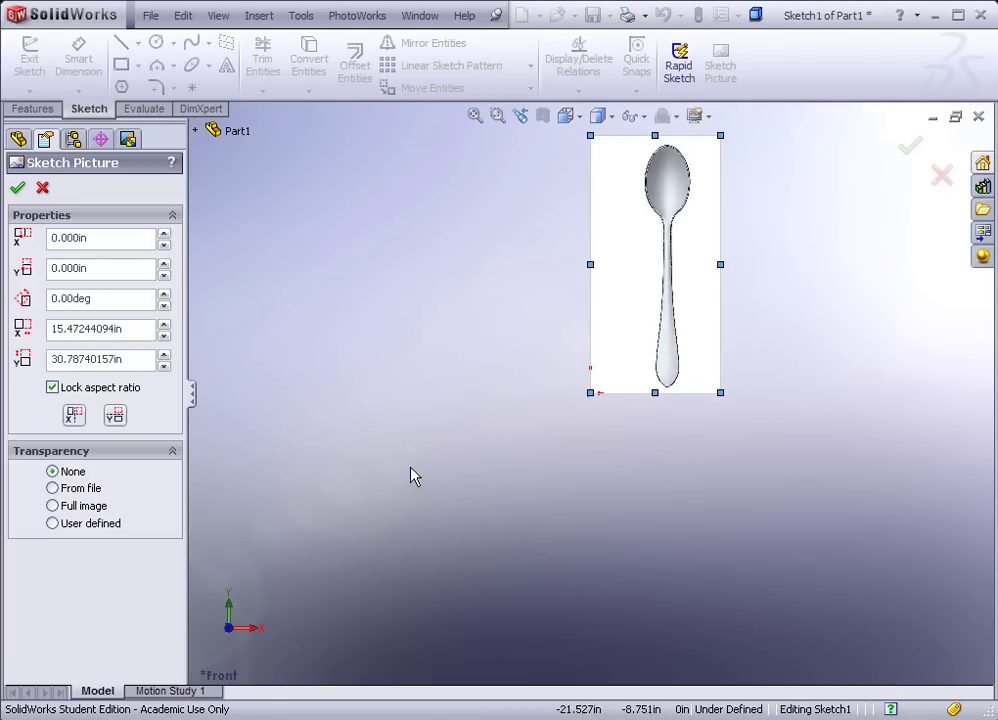
pyautogui.scroll(-4, 600, 380)
pyautogui.scroll(3, 597, 425)
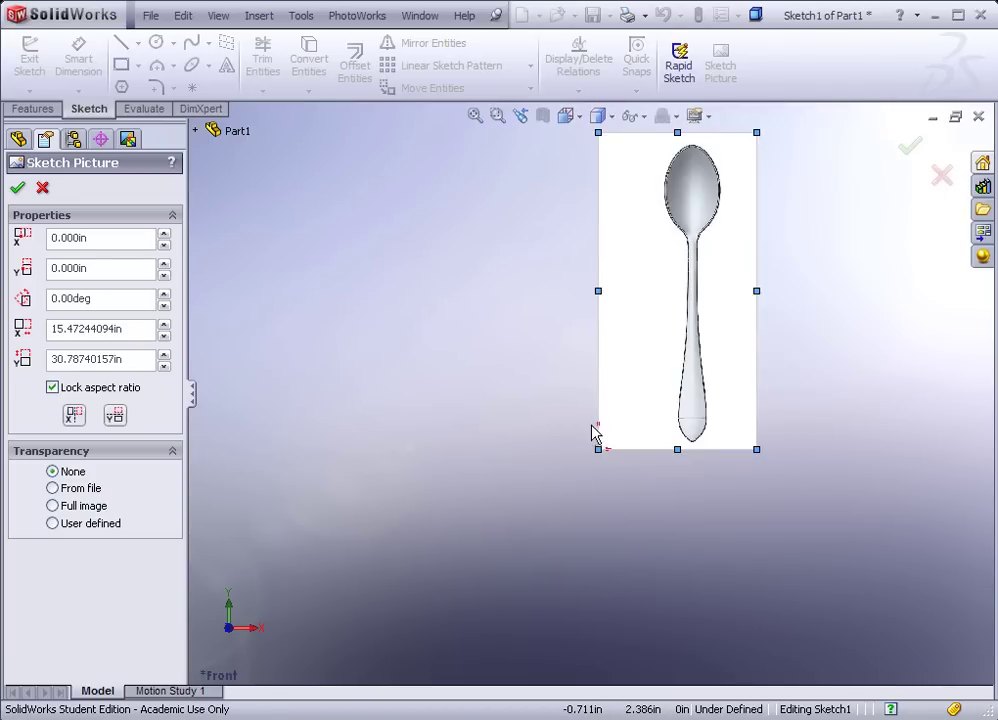
pyautogui.scroll(-3, 593, 432)
pyautogui.scroll(-1, 592, 432)
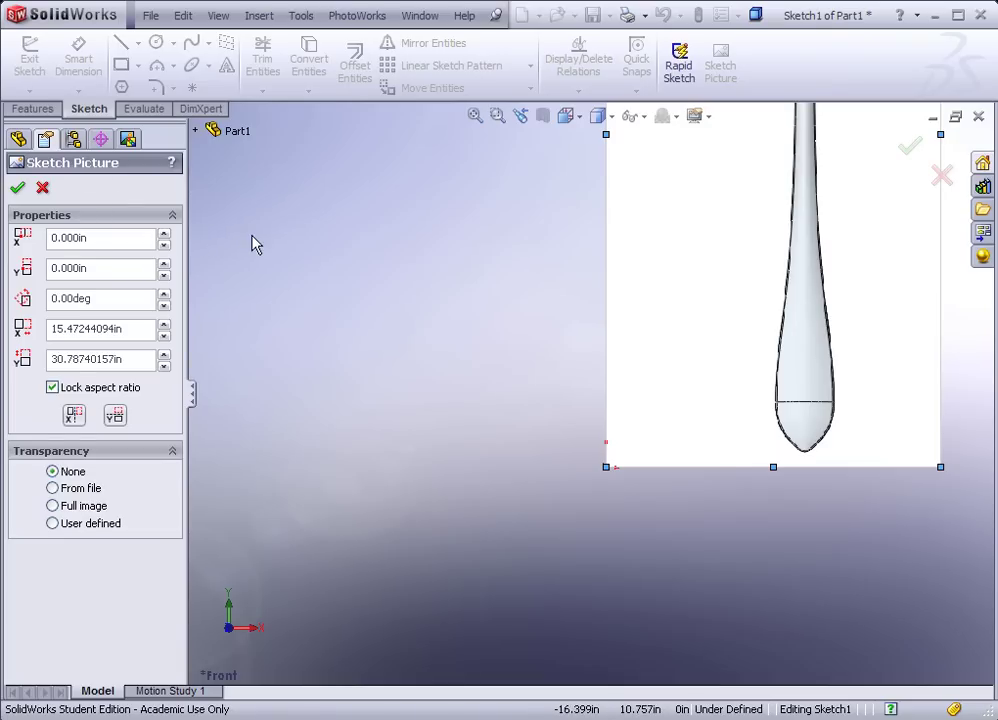
pyautogui.click(17, 187)
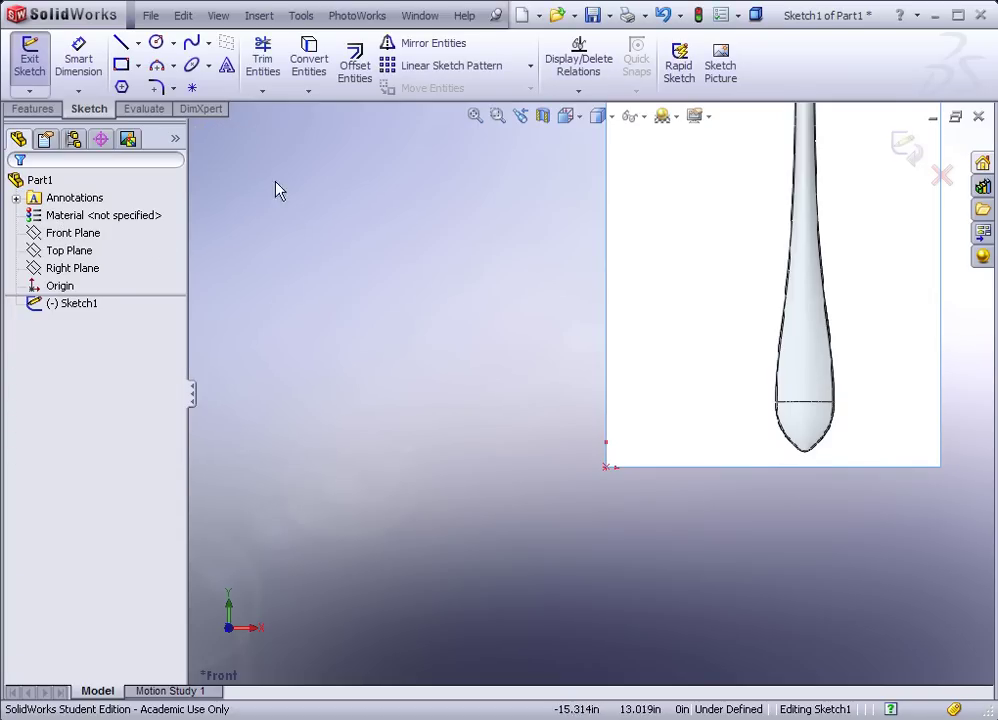
# - Sketch a vertical centerline about 9.67 in long upward from the origin
pyautogui.click(138, 45)
pyautogui.click(607, 467)
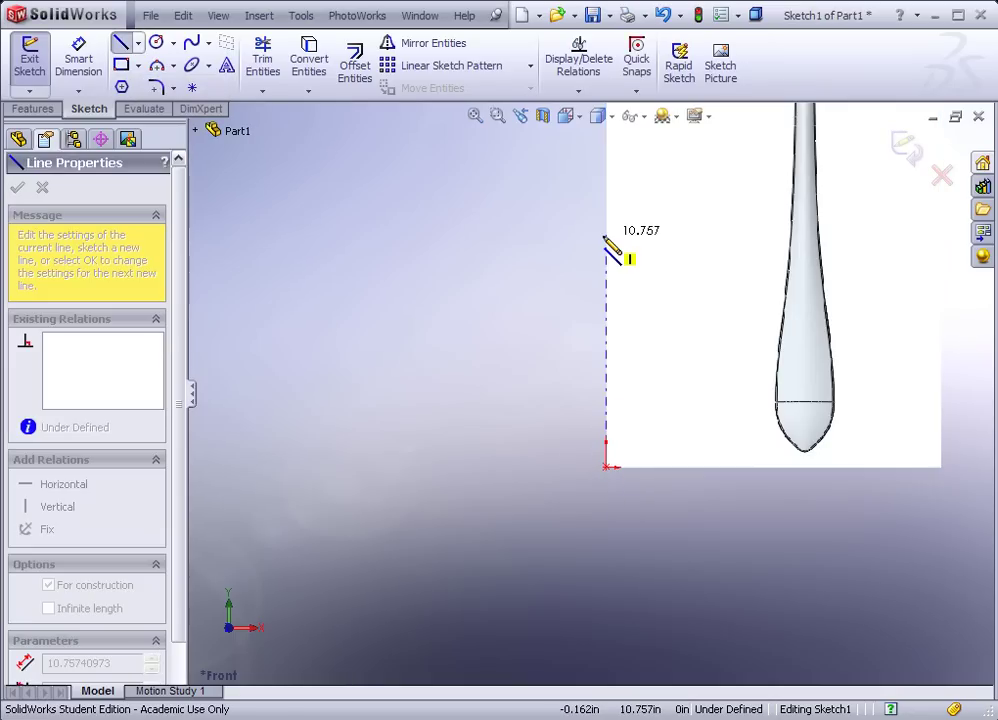
pyautogui.click(605, 258)
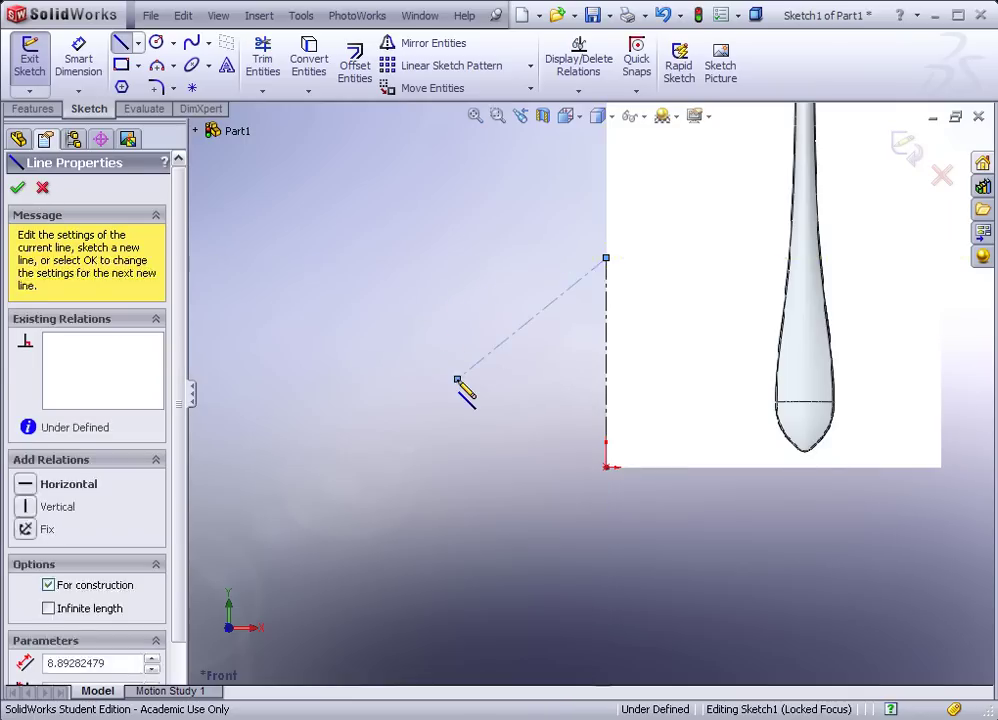
pyautogui.press('Escape')
pyautogui.click(18, 187)
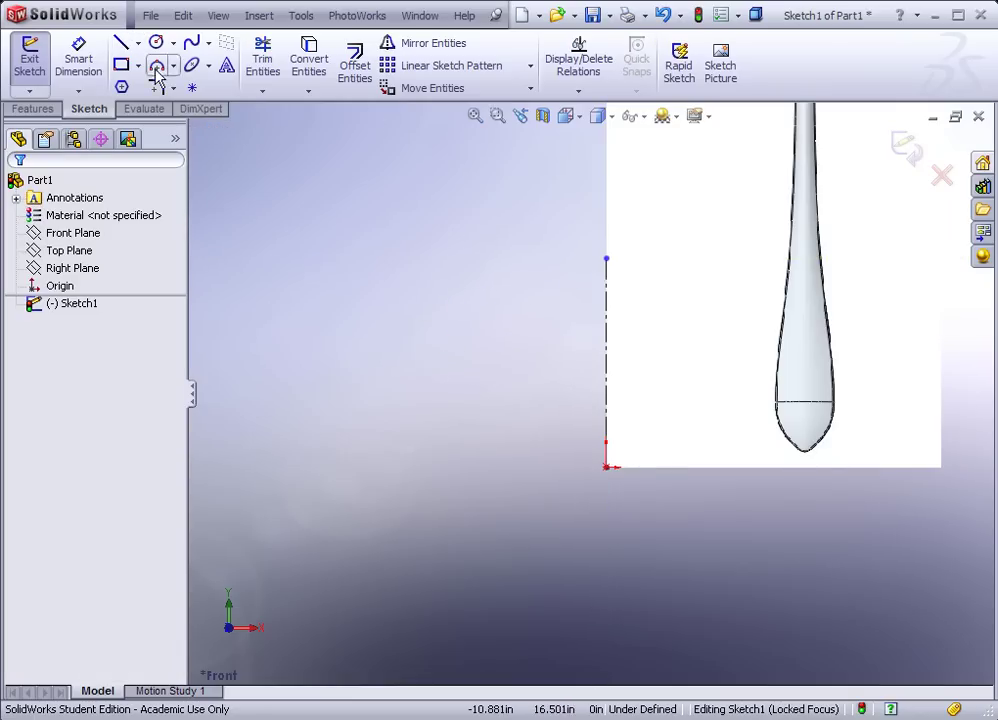
# - Dimension the vertical centerline's length to 7 in
pyautogui.click(78, 50)
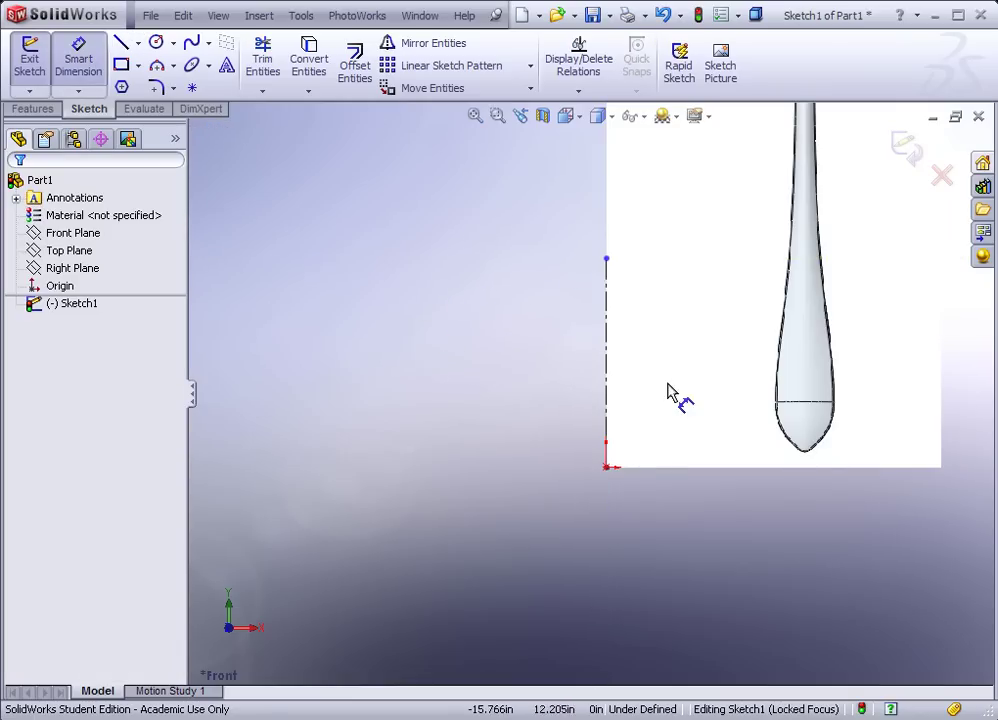
pyautogui.click(605, 355)
pyautogui.click(561, 366)
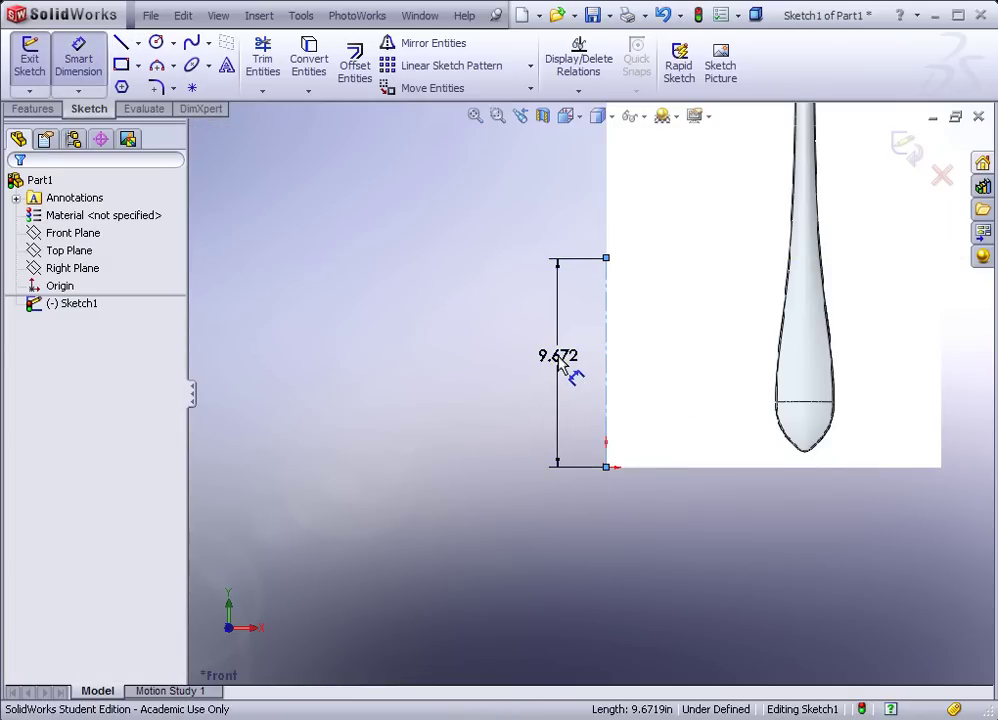
pyautogui.write('7.000in')
pyautogui.press('Return')
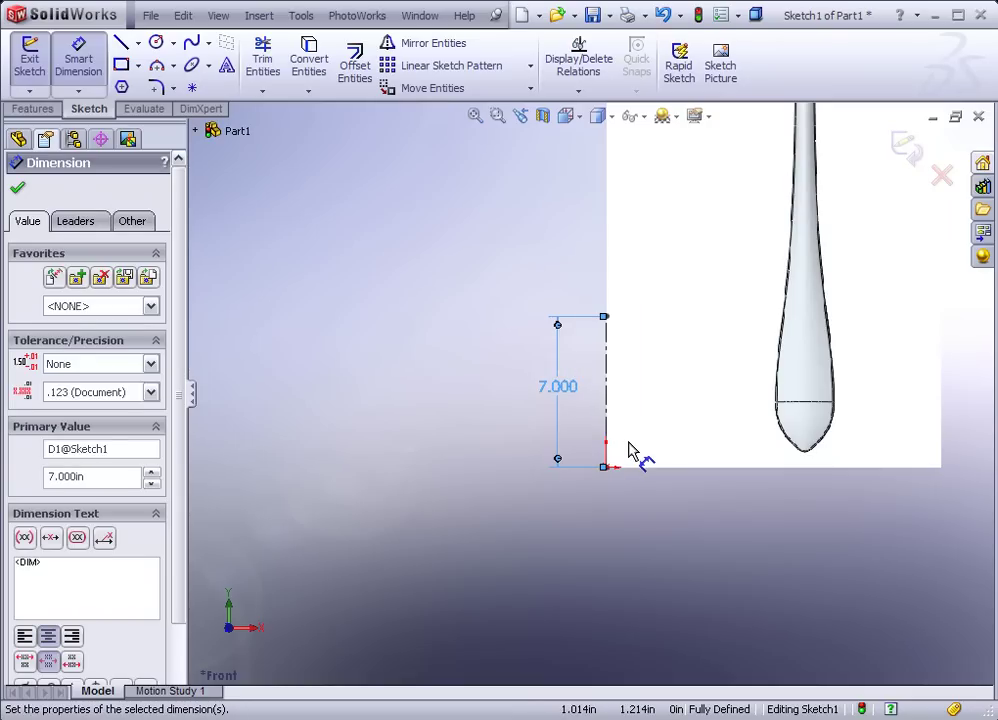
pyautogui.click(17, 187)
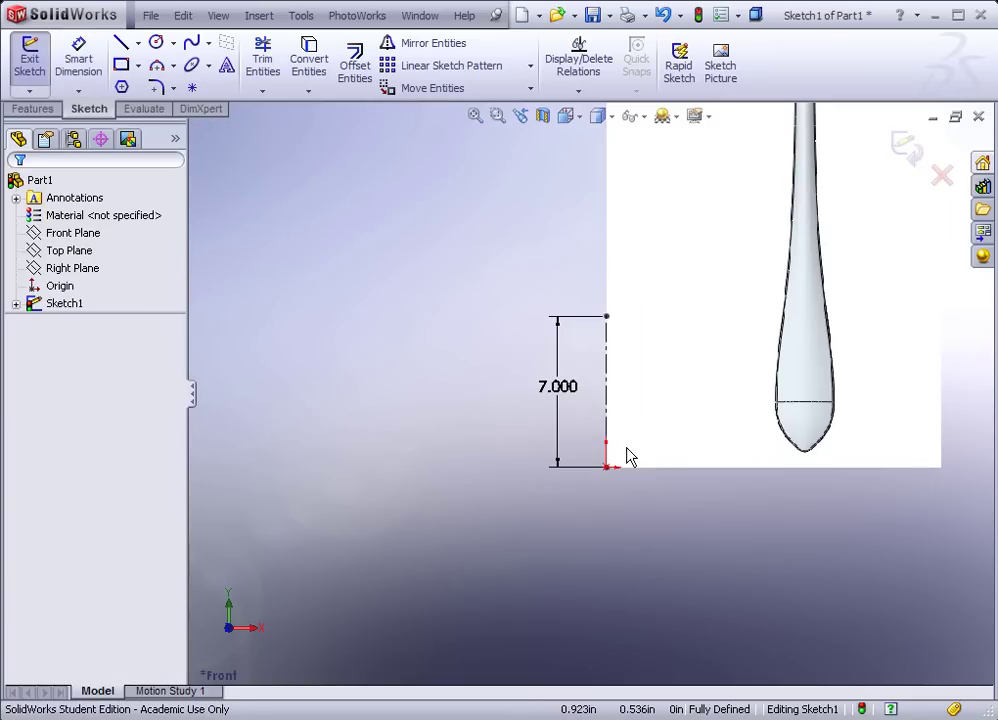
# - Shrink the spoon picture to about 5.40 by 10.75 in and align the horizontal line on its handle with the origin
pyautogui.scroll(3, 500, 433)
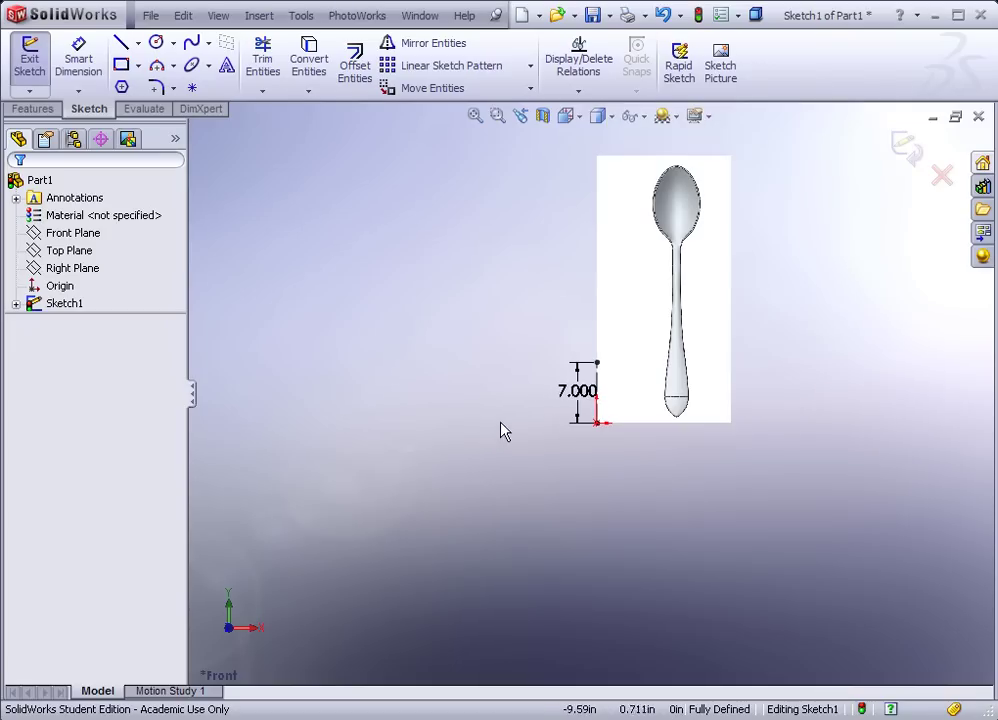
pyautogui.click(655, 307)
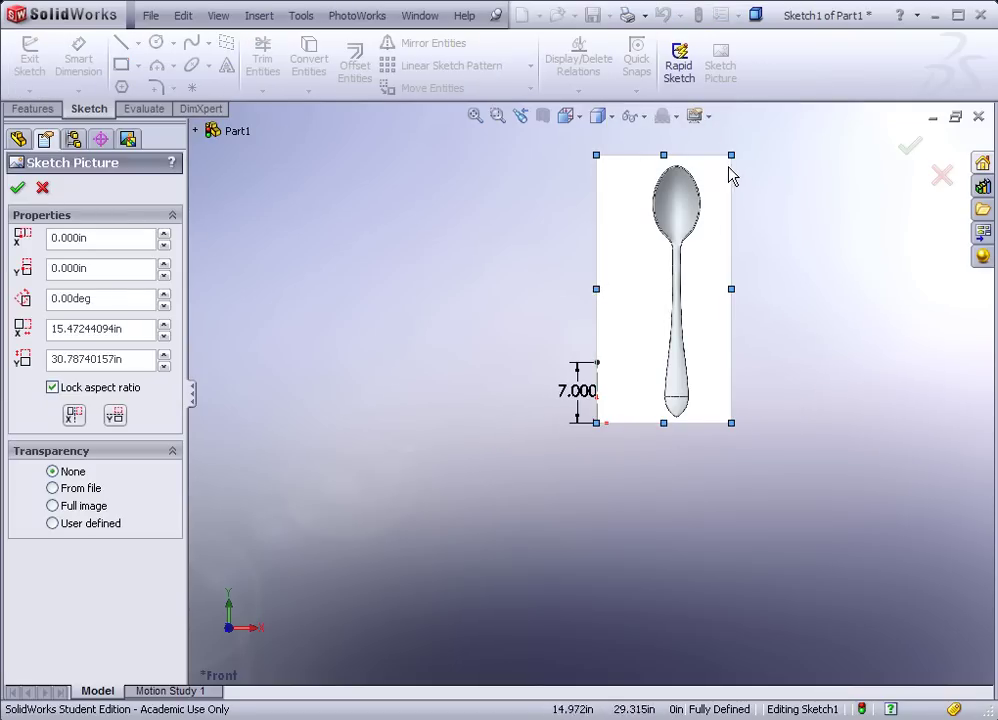
pyautogui.moveTo(732, 157)
pyautogui.mouseDown()
pyautogui.moveTo(678, 233)
pyautogui.moveTo(646, 337)
pyautogui.moveTo(594, 410)
pyautogui.moveTo(597, 388)
pyautogui.mouseUp()
pyautogui.scroll(-5, 614, 391)
pyautogui.scroll(-4, 579, 550)
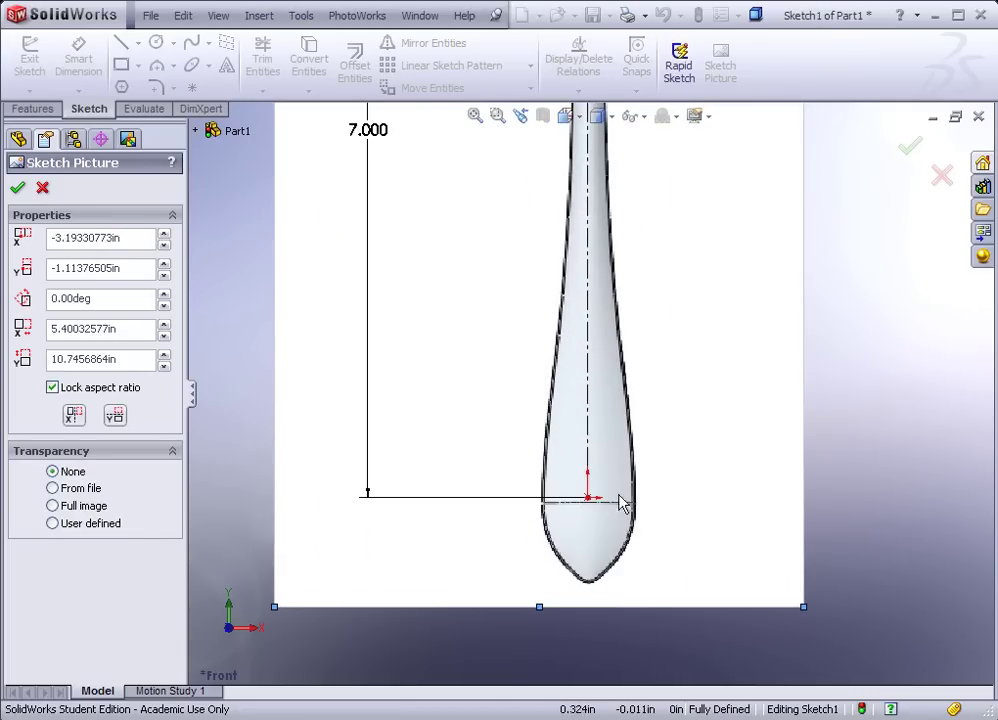
pyautogui.moveTo(656, 440); pyautogui.dragTo(658, 436)
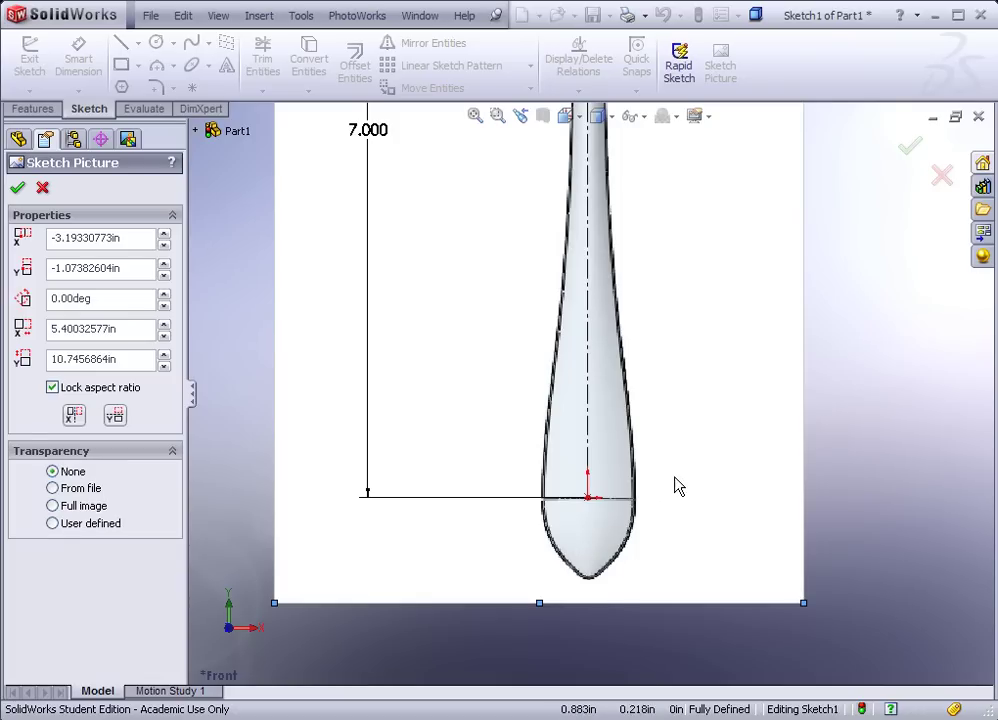
pyautogui.scroll(-2, 617, 517)
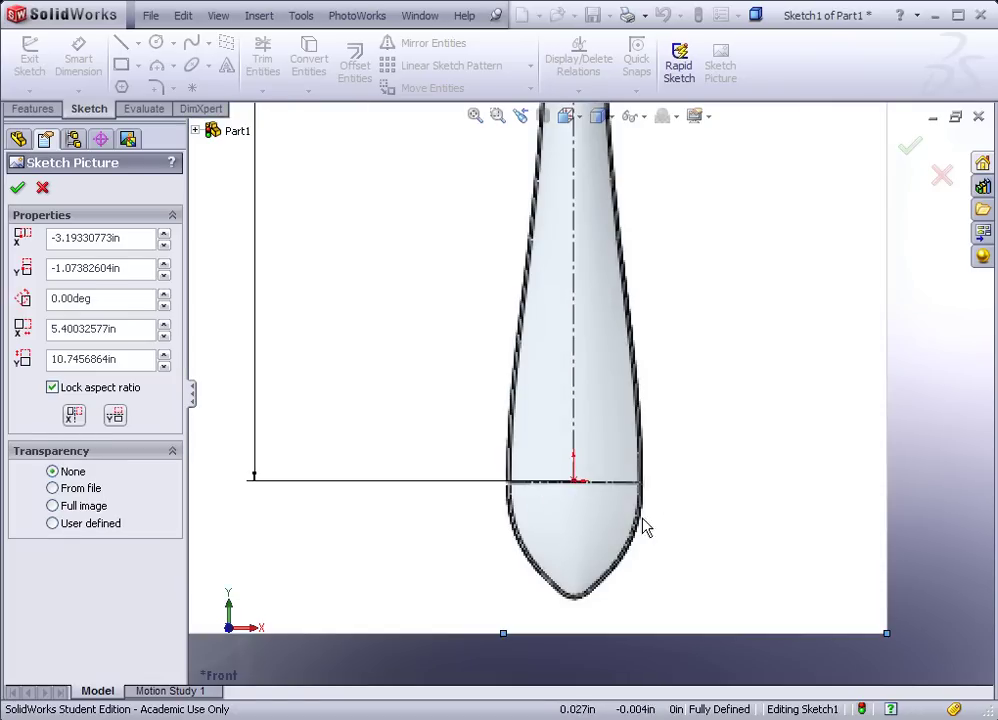
pyautogui.scroll(4, 657, 519)
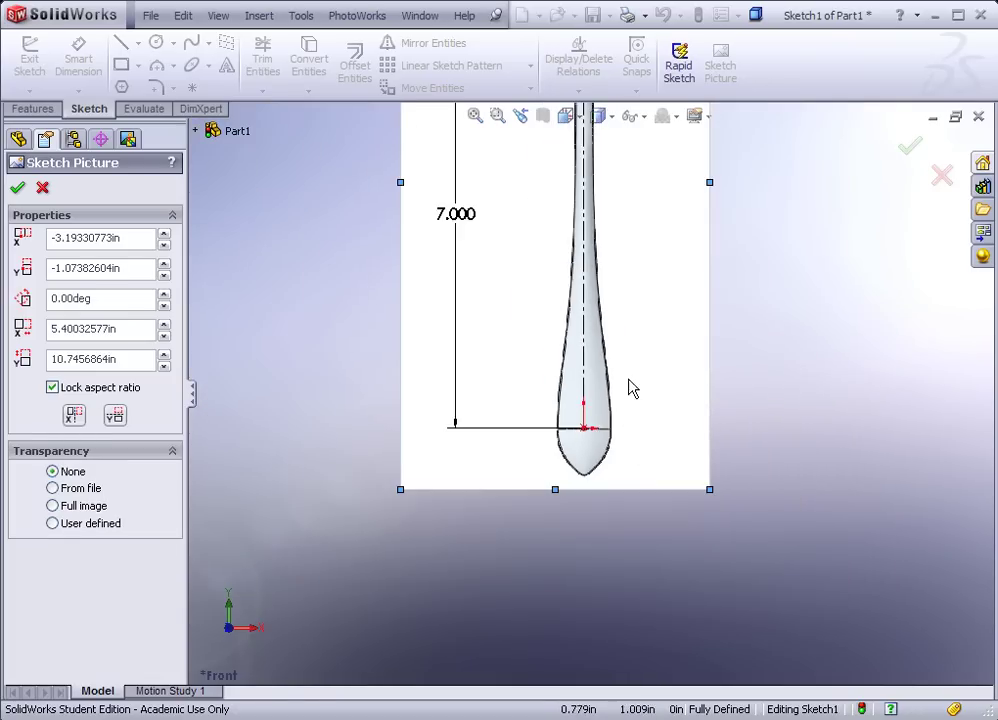
pyautogui.scroll(3, 624, 267)
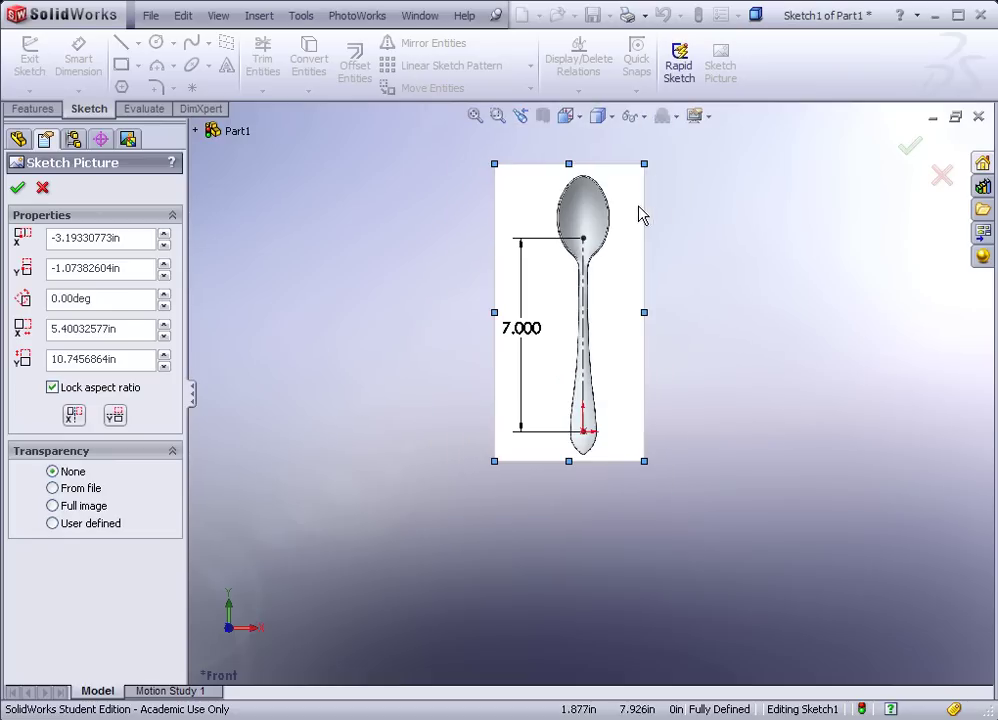
# - Shrink the front spoon picture to about 4.15 by 8.26 in and shift it so the handle tip is level with the origin
pyautogui.moveTo(497, 169); pyautogui.dragTo(534, 241)
pyautogui.moveTo(608, 350); pyautogui.dragTo(597, 343)
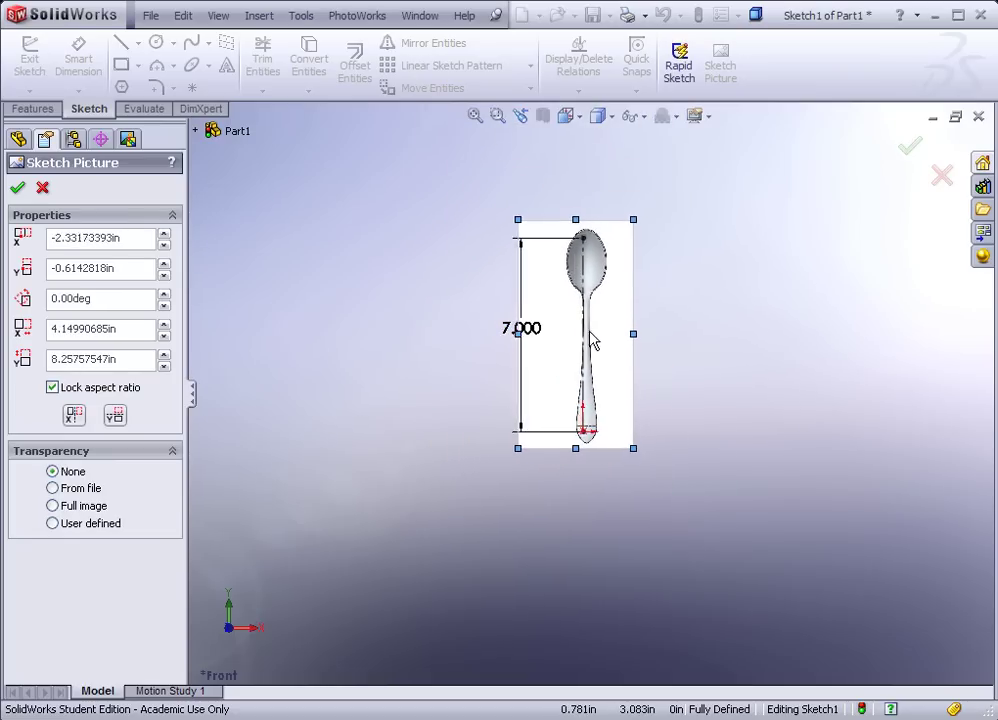
pyautogui.scroll(-4, 577, 325)
pyautogui.scroll(-2, 577, 325)
pyautogui.moveTo(610, 270)
pyautogui.mouseDown()
pyautogui.moveTo(642, 281)
pyautogui.moveTo(650, 248)
pyautogui.mouseUp()
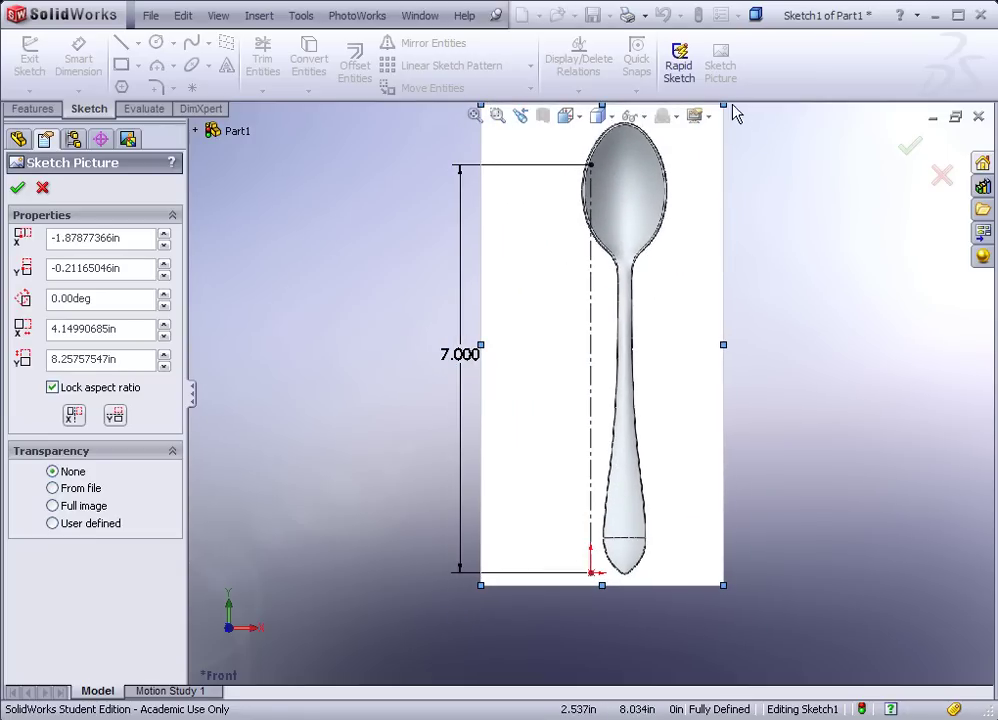
# - Resize the front picture to about 3.75 by 7.46 in so the spoon's overall length matches the 7 in centerline
pyautogui.press('z')
pyautogui.moveTo(703, 154); pyautogui.dragTo(677, 199)
pyautogui.scroll(-3, 539, 424)
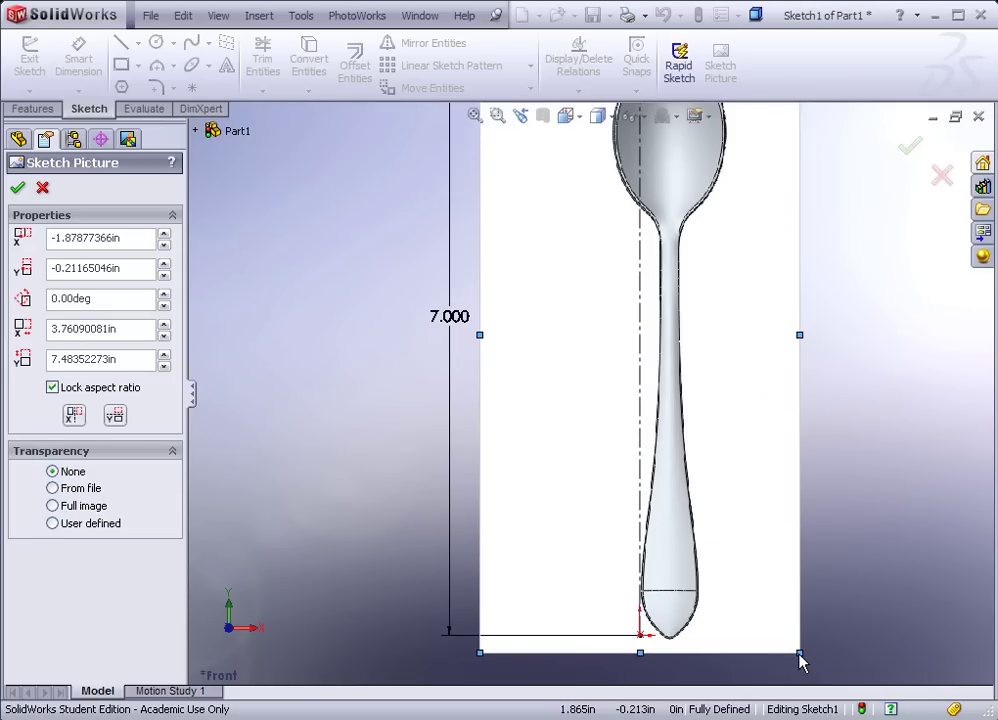
pyautogui.moveTo(799, 653); pyautogui.dragTo(797, 651)
pyautogui.scroll(2, 668, 462)
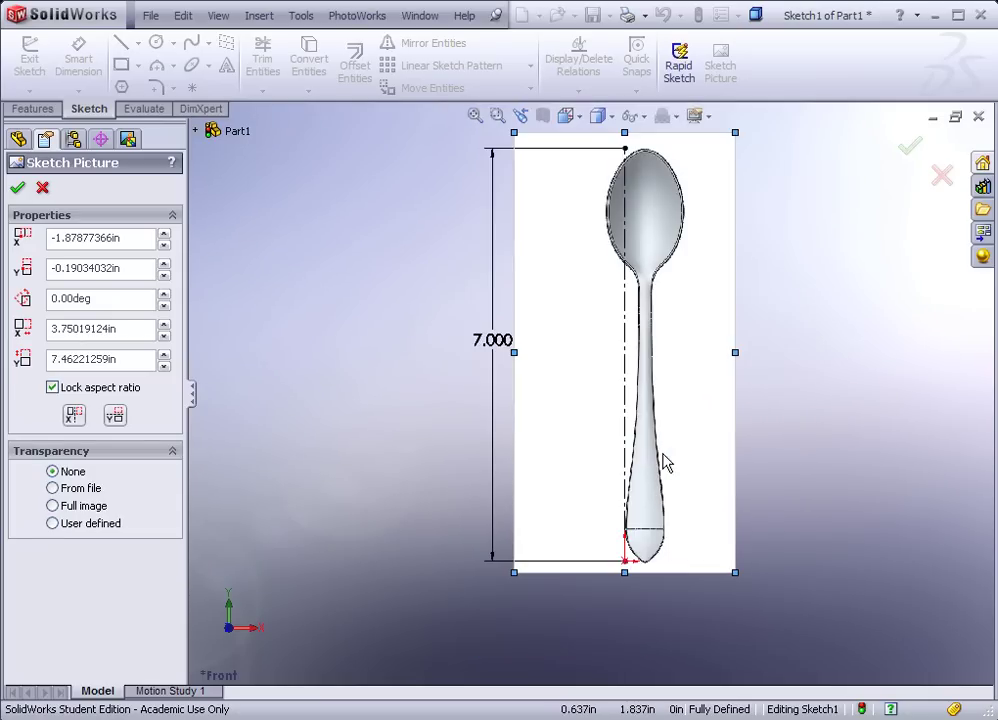
pyautogui.scroll(-4, 640, 190)
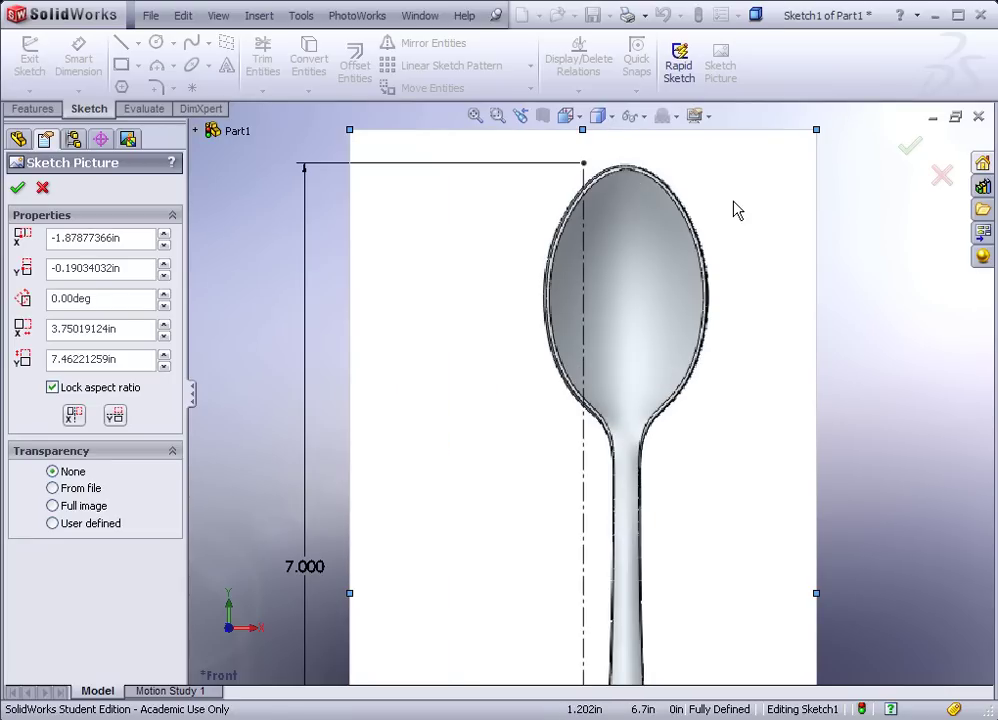
pyautogui.scroll(-1, 785, 395)
pyautogui.scroll(2, 775, 413)
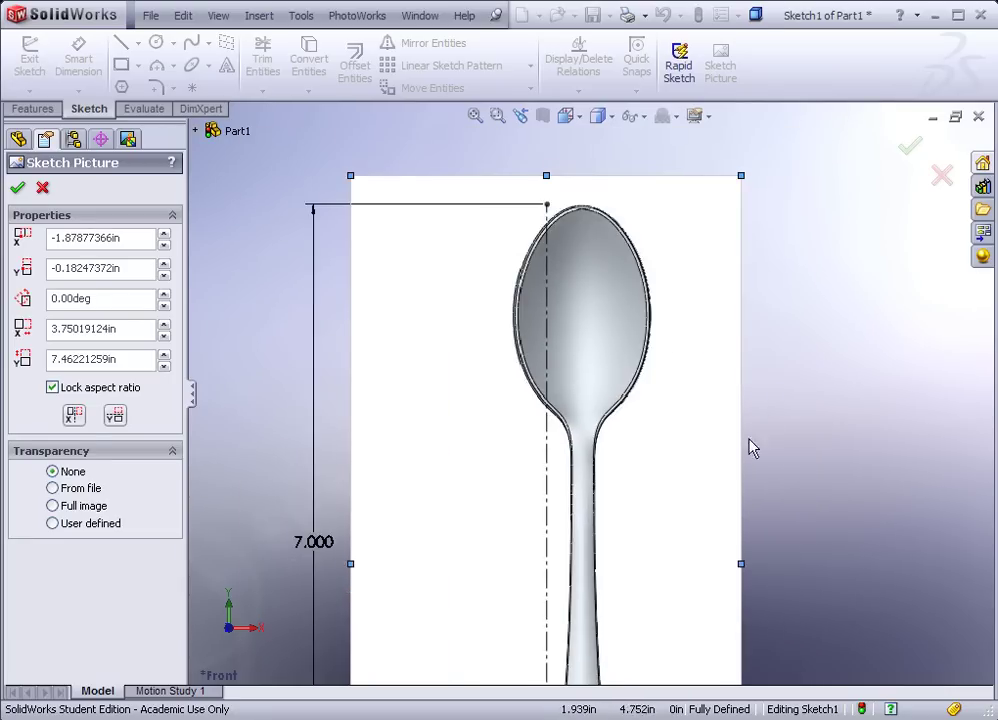
pyautogui.scroll(2, 769, 423)
pyautogui.scroll(1, 620, 560)
pyautogui.scroll(-1, 580, 582)
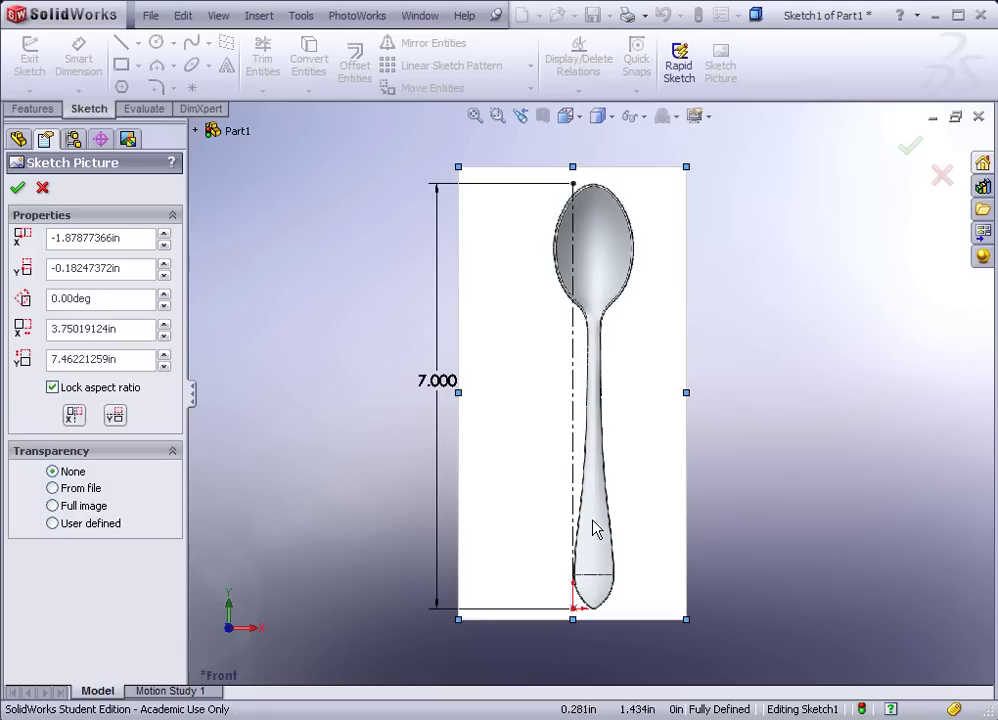
# - Center the front picture on the vertical centerline with the handle's horizontal line passing through the origin
pyautogui.moveTo(597, 495); pyautogui.dragTo(575, 531)
pyautogui.scroll(-3, 573, 550)
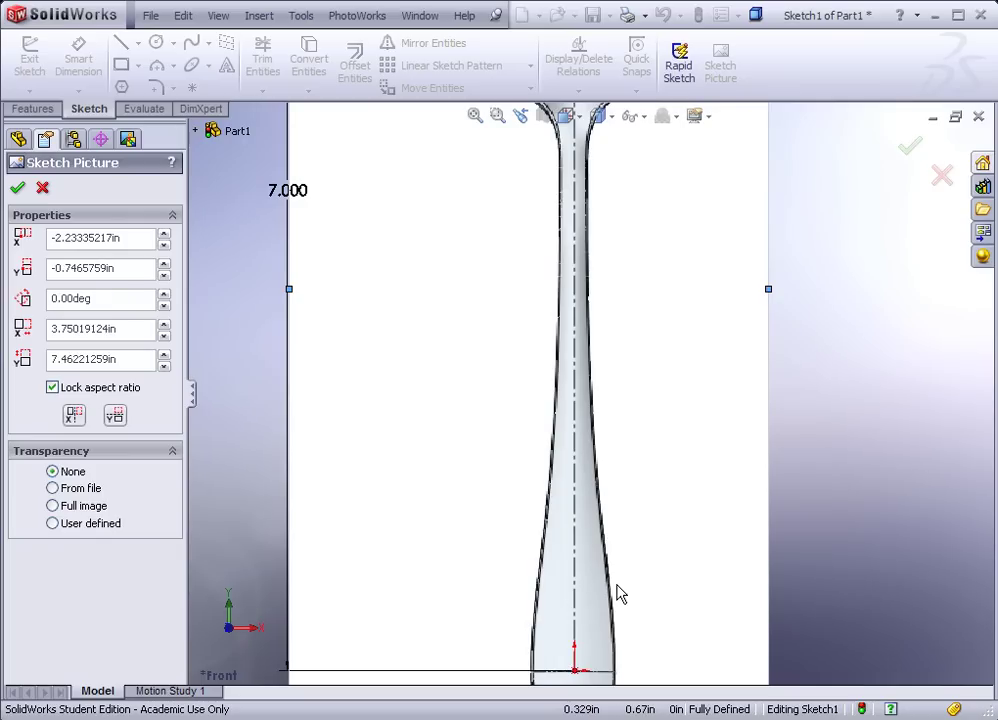
pyautogui.scroll(5, 617, 594)
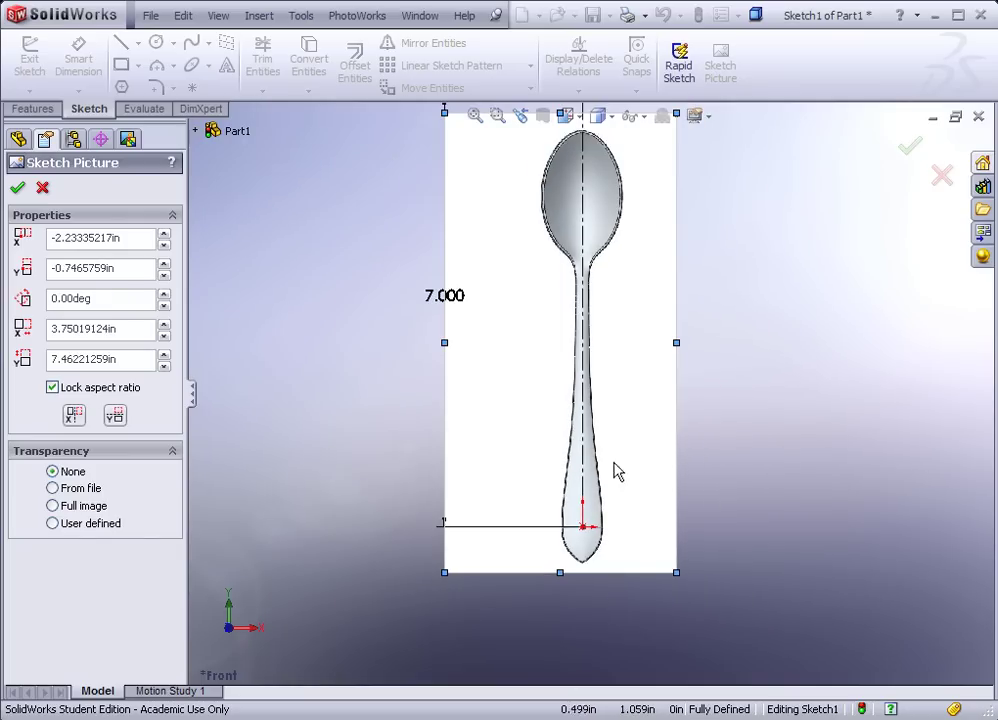
pyautogui.scroll(2, 597, 517)
pyautogui.scroll(-5, 593, 434)
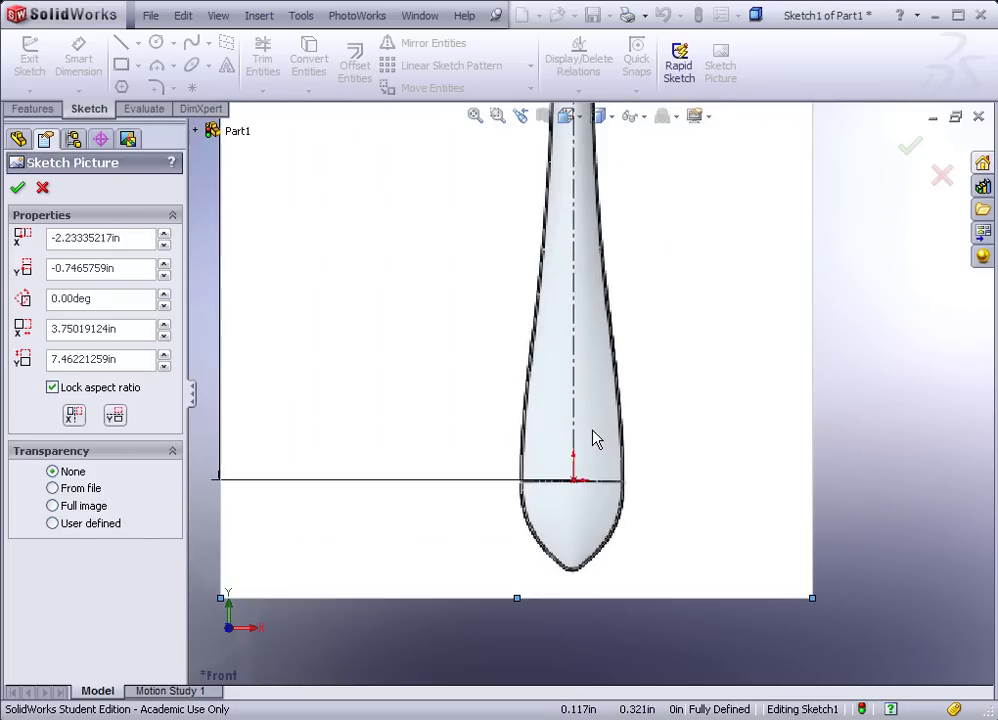
pyautogui.moveTo(596, 440); pyautogui.dragTo(597, 440)
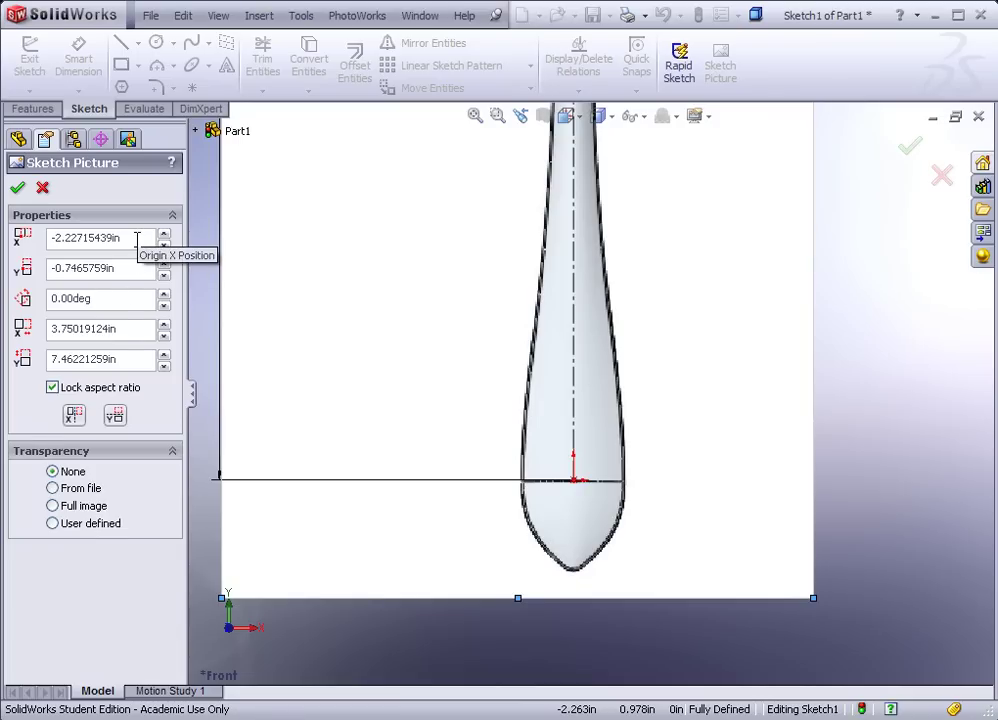
# - Accept the front picture's placement and exit the sketch
pyautogui.press('z')
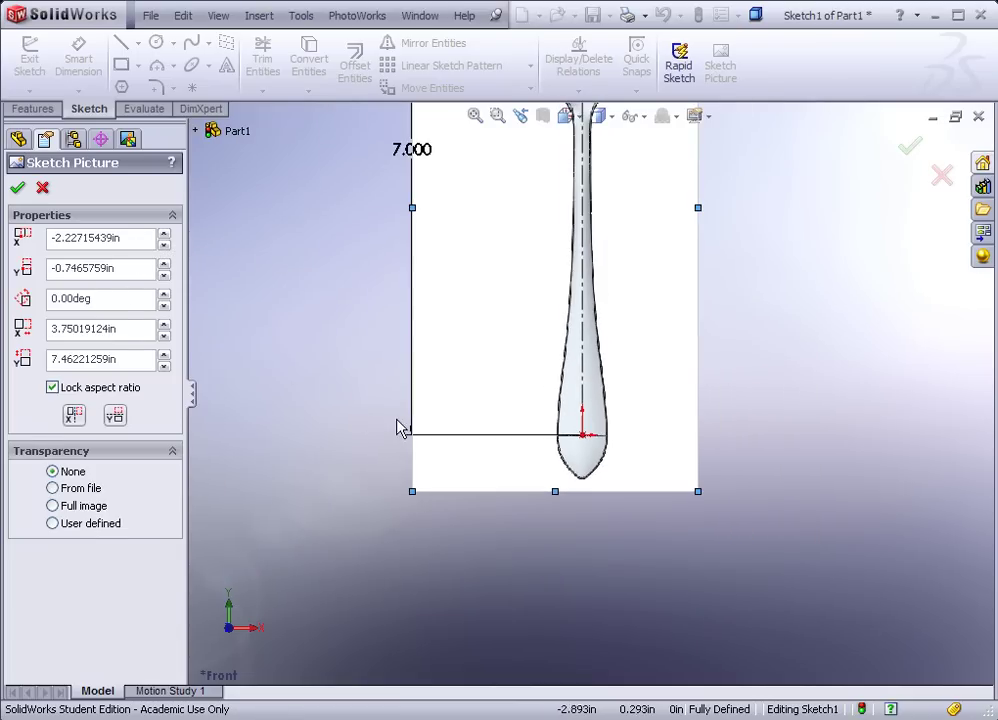
pyautogui.press('z')
pyautogui.press('z')
pyautogui.scroll(-1, 510, 330)
pyautogui.scroll(-1, 563, 252)
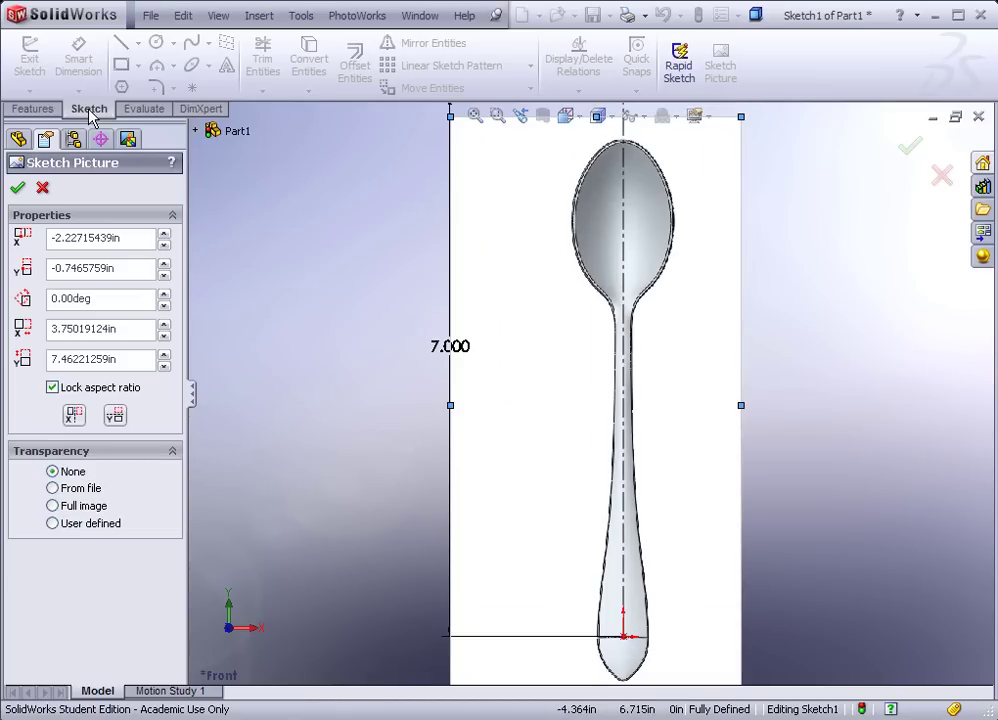
pyautogui.click(18, 192)
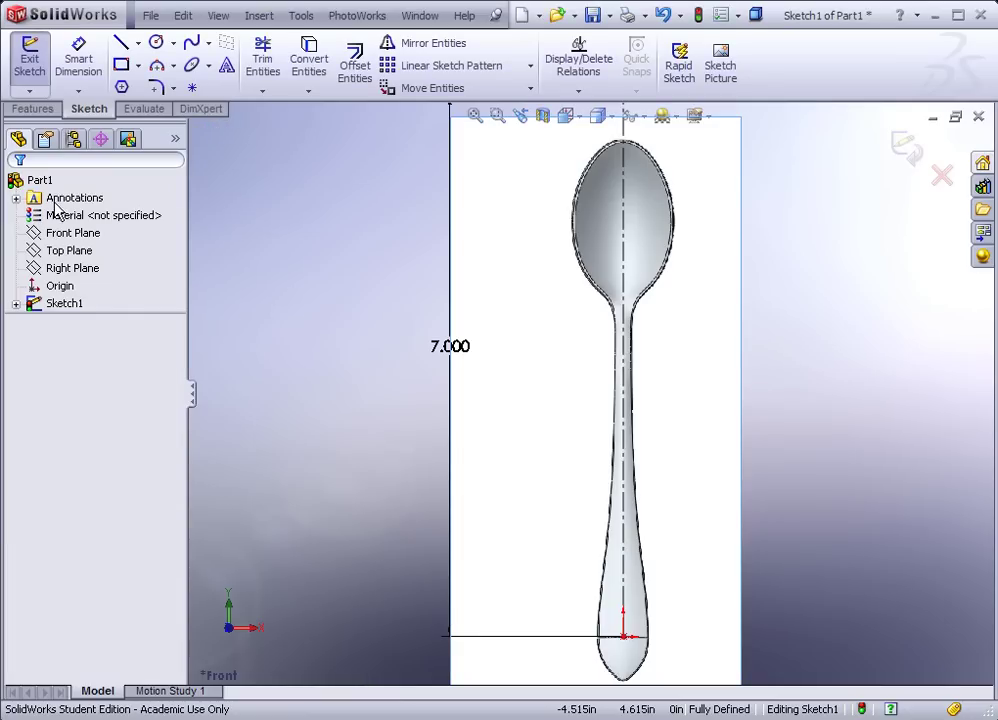
pyautogui.click(29, 52)
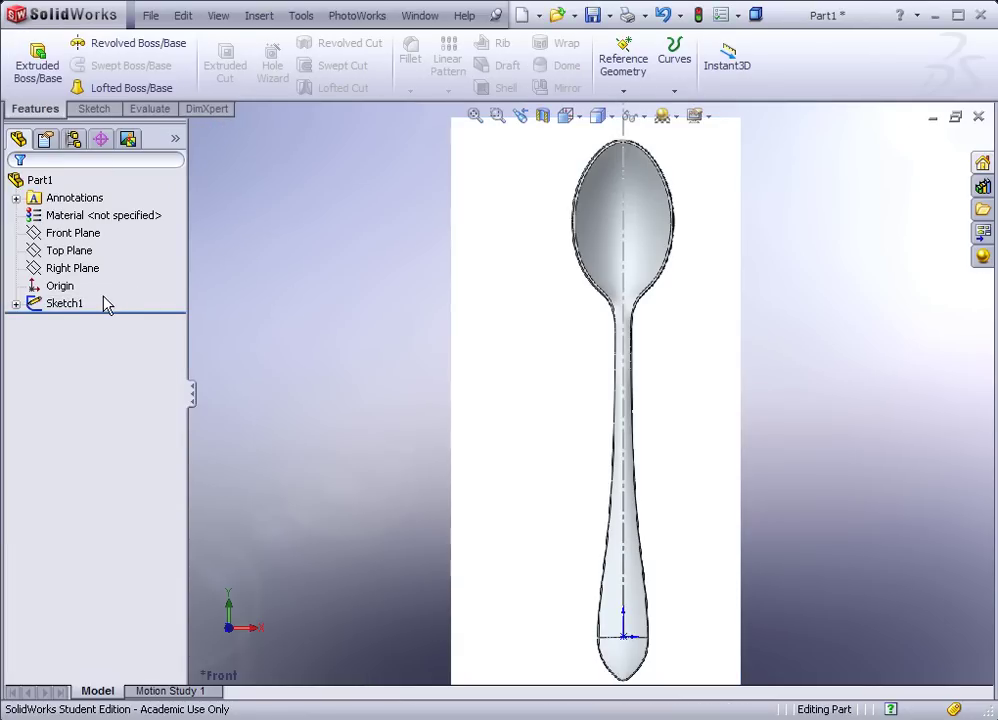
# - Rename Sketch1 as "Sketch Front Picture"
pyautogui.click(66, 304)
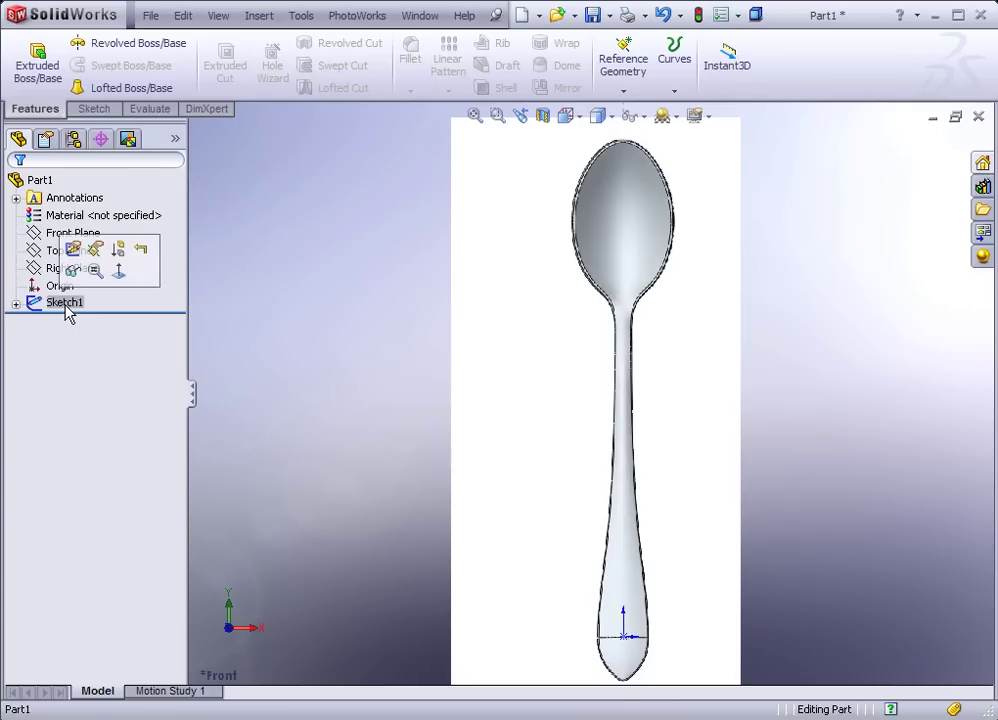
pyautogui.click(66, 304)
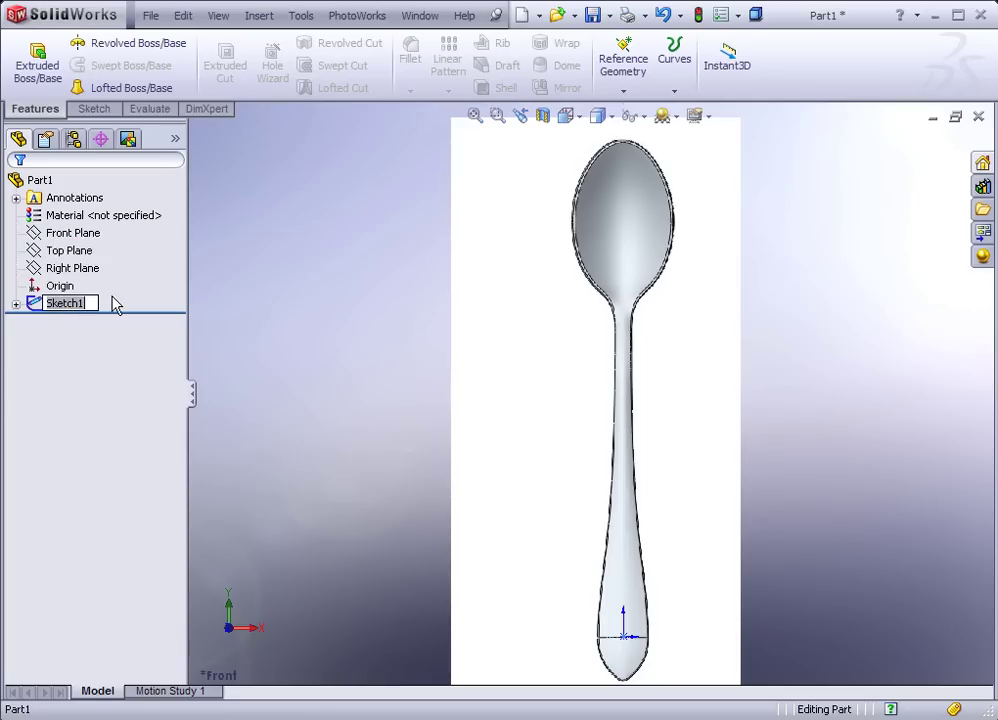
pyautogui.write('S')
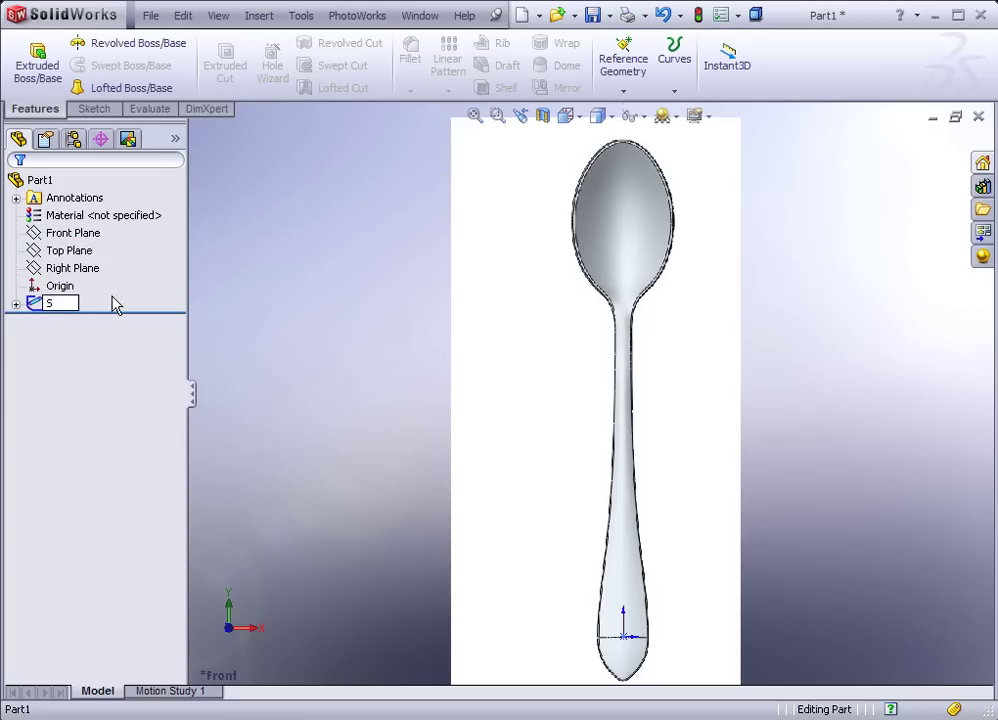
pyautogui.write('ketch Front')
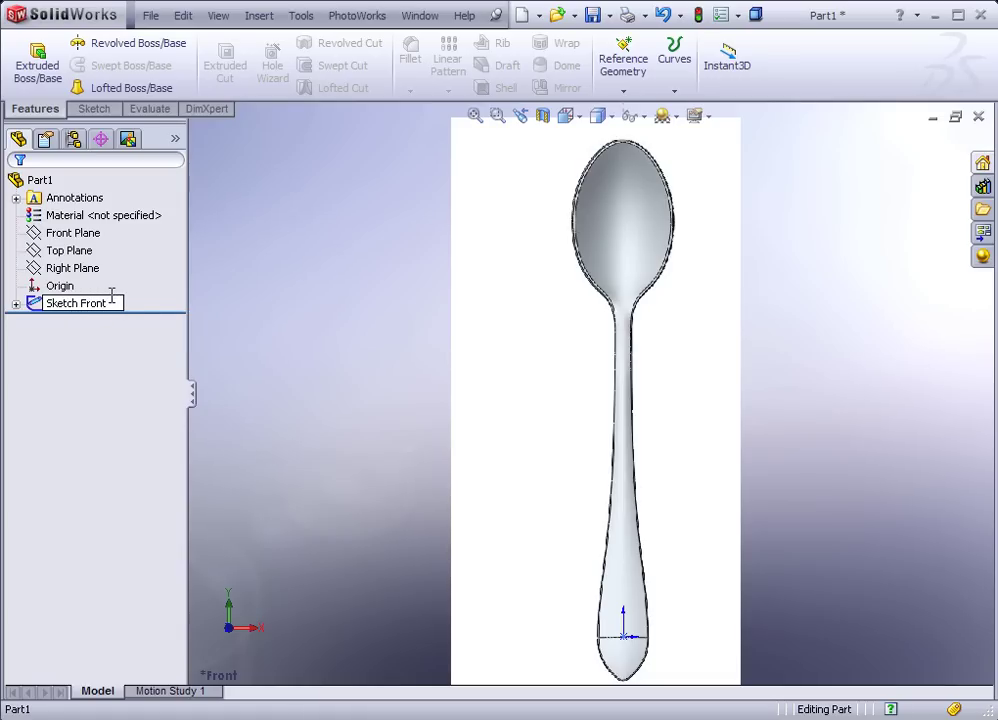
pyautogui.write(' Picture')
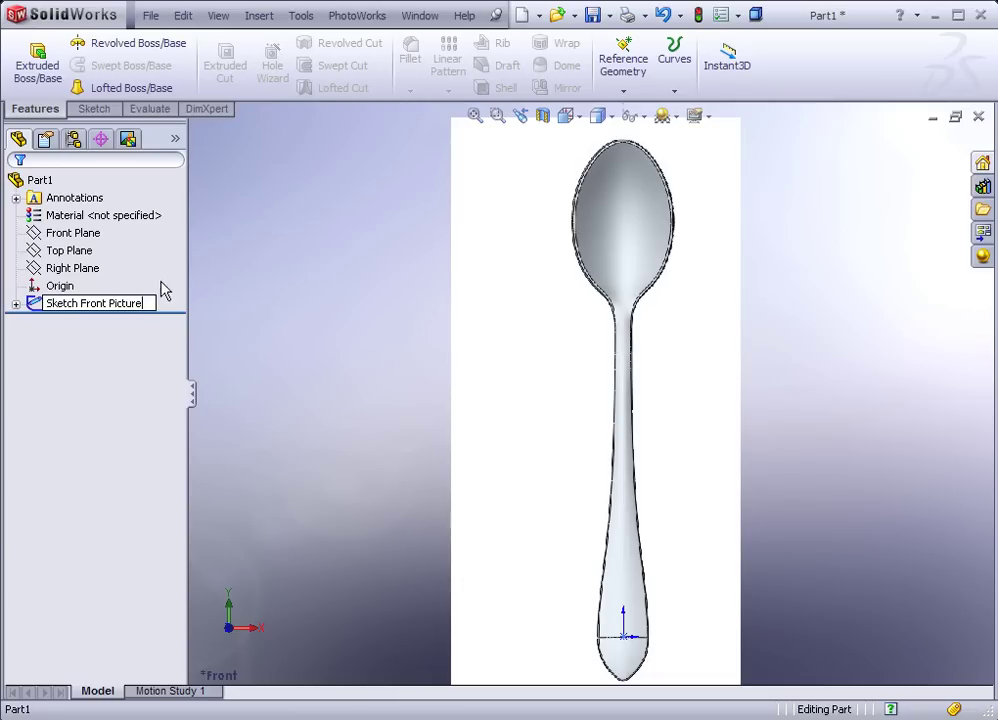
pyautogui.press('Return')
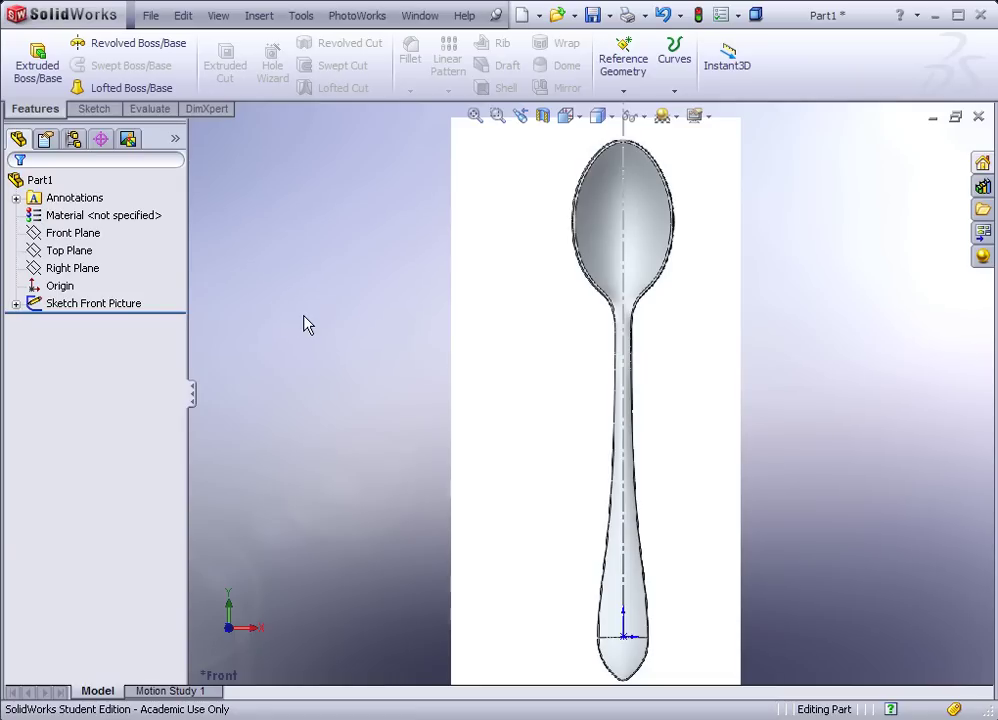
# - Start a sketch on the Right Plane and insert the RIGHT SIDE image from the Exercise 21 folder as a sketch picture
pyautogui.click(66, 268)
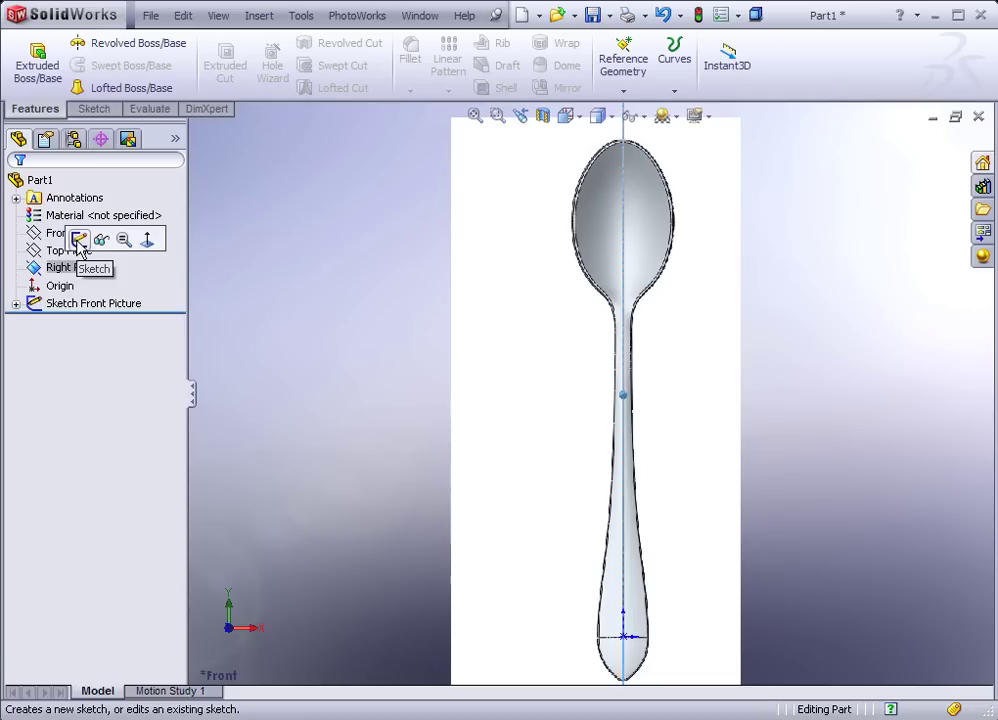
pyautogui.click(79, 240)
pyautogui.moveTo(600, 340); pyautogui.dragTo(484, 342, button='middle')
pyautogui.press('f')
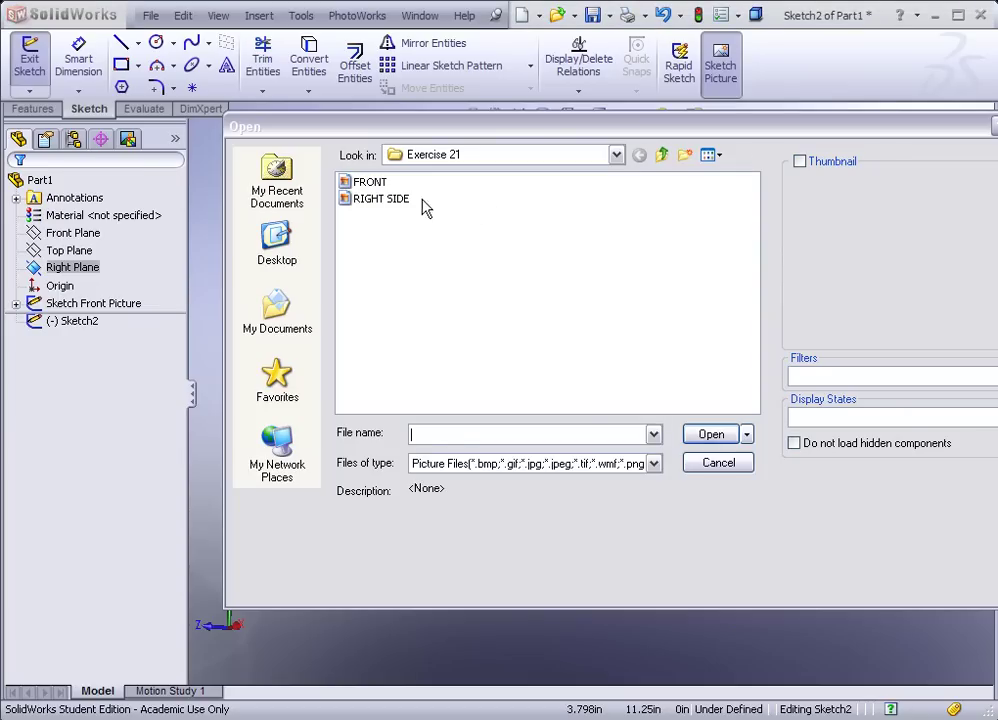
pyautogui.click(365, 198)
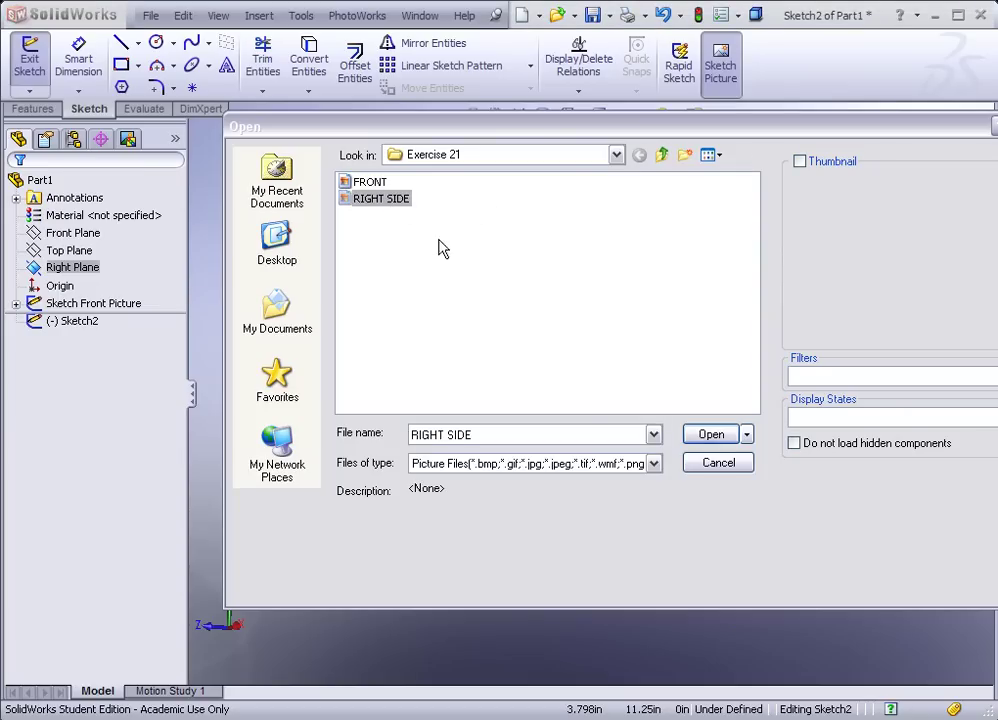
pyautogui.click(706, 434)
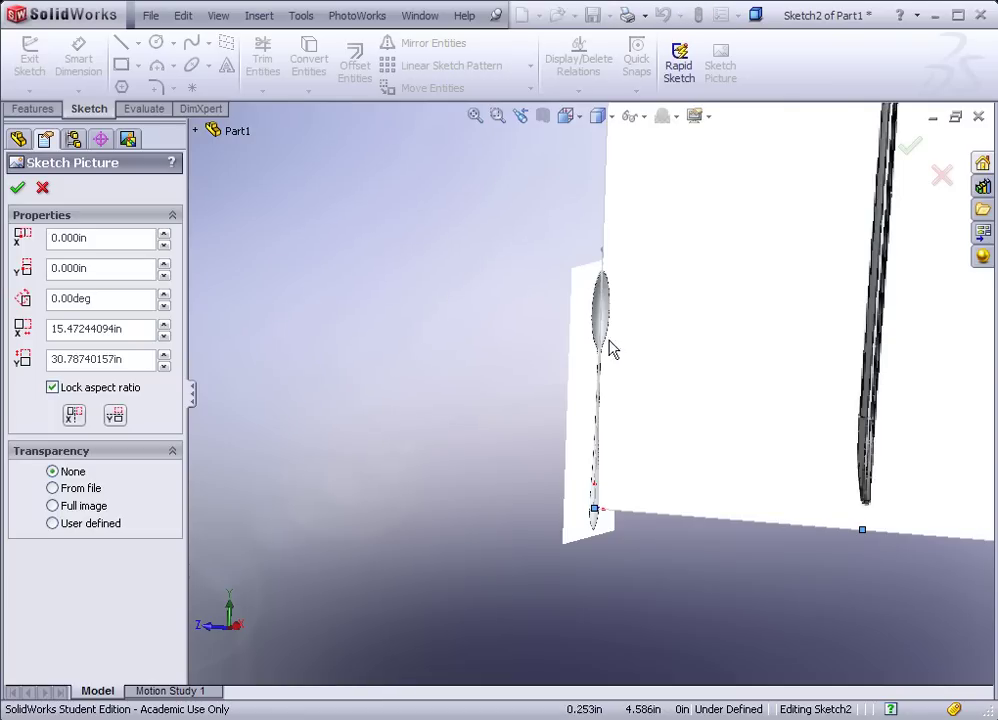
# - Shrink the right-side picture to about 4.22 by 8.40 in and shift it over the front picture near the origin
pyautogui.scroll(5, 639, 365)
pyautogui.scroll(-2, 639, 277)
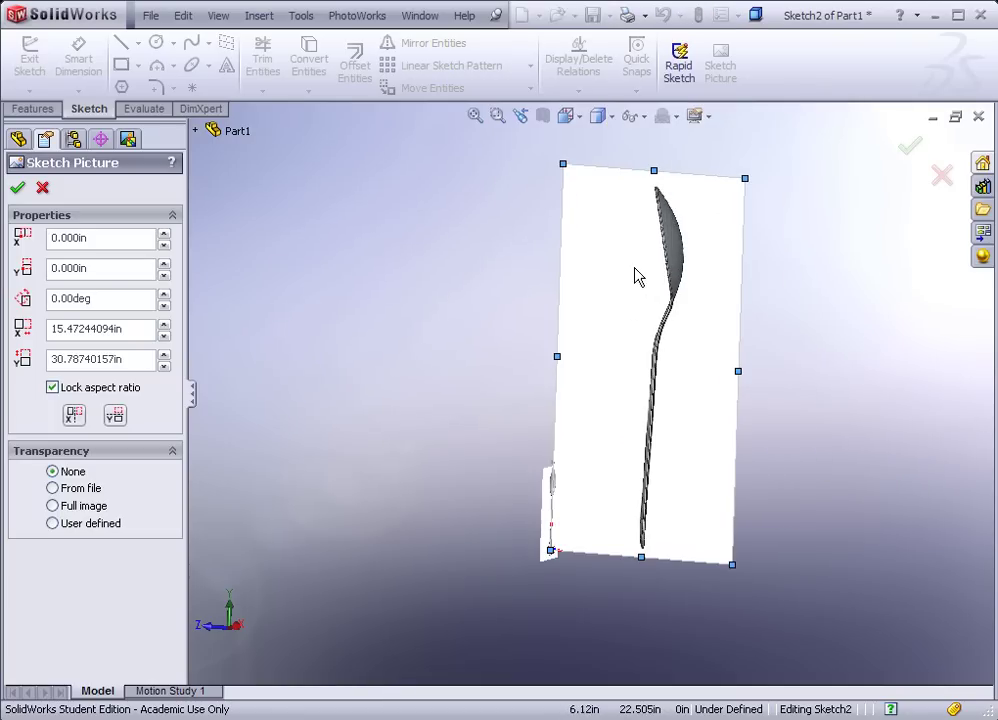
pyautogui.moveTo(745, 180)
pyautogui.mouseDown()
pyautogui.moveTo(693, 261)
pyautogui.moveTo(635, 395)
pyautogui.moveTo(564, 512)
pyautogui.moveTo(564, 504)
pyautogui.mouseUp()
pyautogui.scroll(-4, 568, 486)
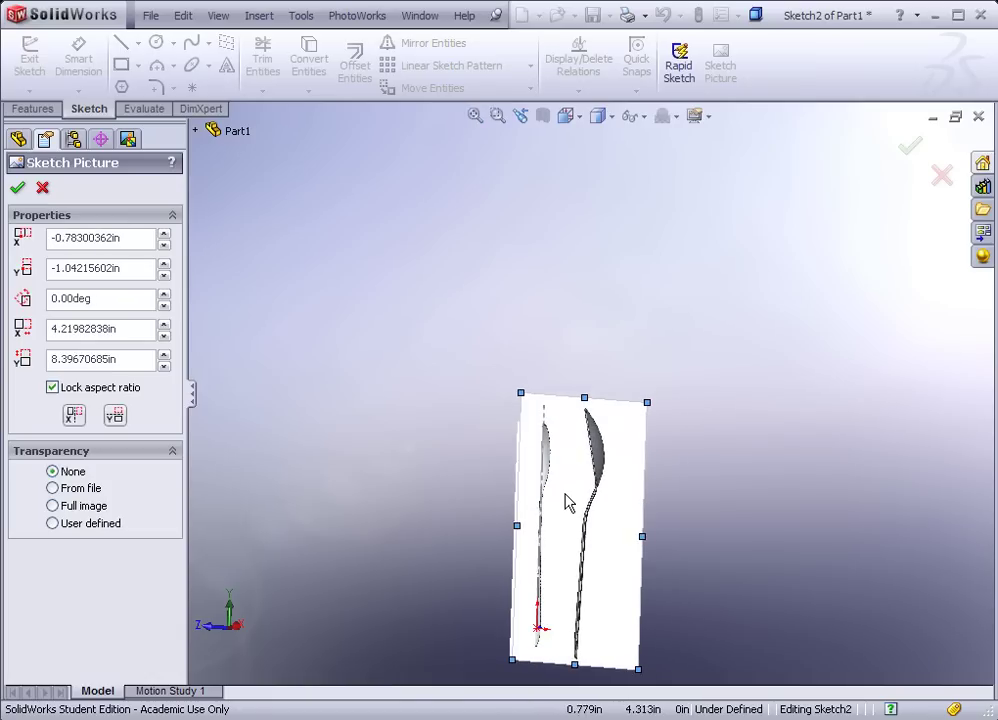
pyautogui.scroll(-2, 566, 498)
pyautogui.scroll(1, 572, 491)
pyautogui.scroll(-2, 561, 508)
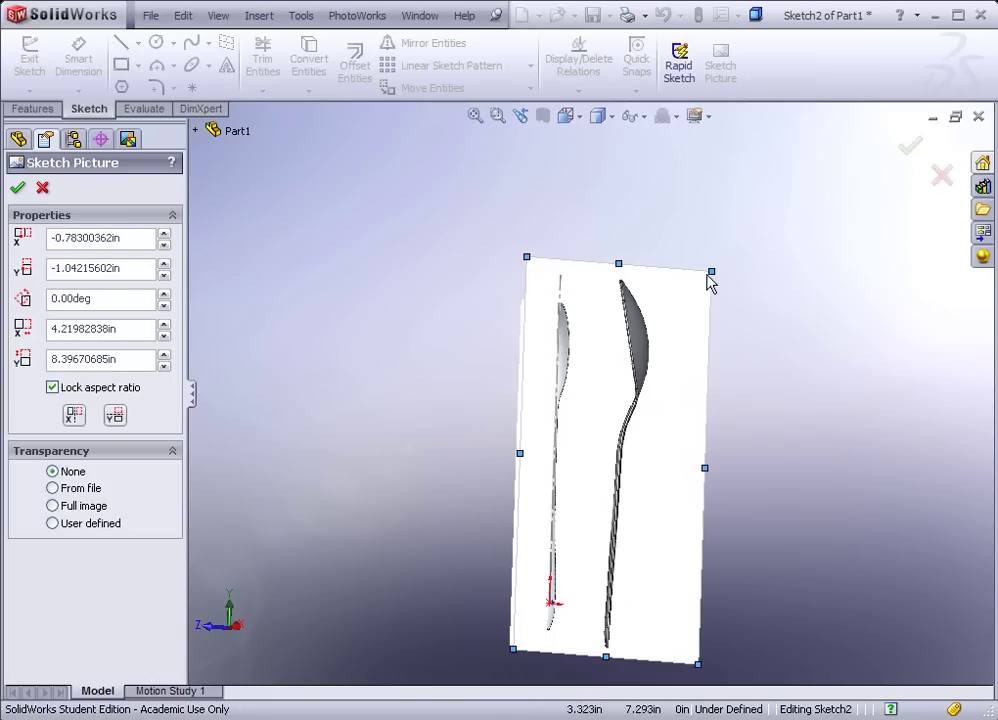
# - Resize the right-side picture to about 3.74 by 7.45 in in the Right view so the spoon's length matches the centerline
pyautogui.moveTo(711, 272)
pyautogui.mouseDown()
pyautogui.moveTo(644, 348)
pyautogui.moveTo(597, 443)
pyautogui.moveTo(601, 383)
pyautogui.mouseUp()
pyautogui.click(566, 116)
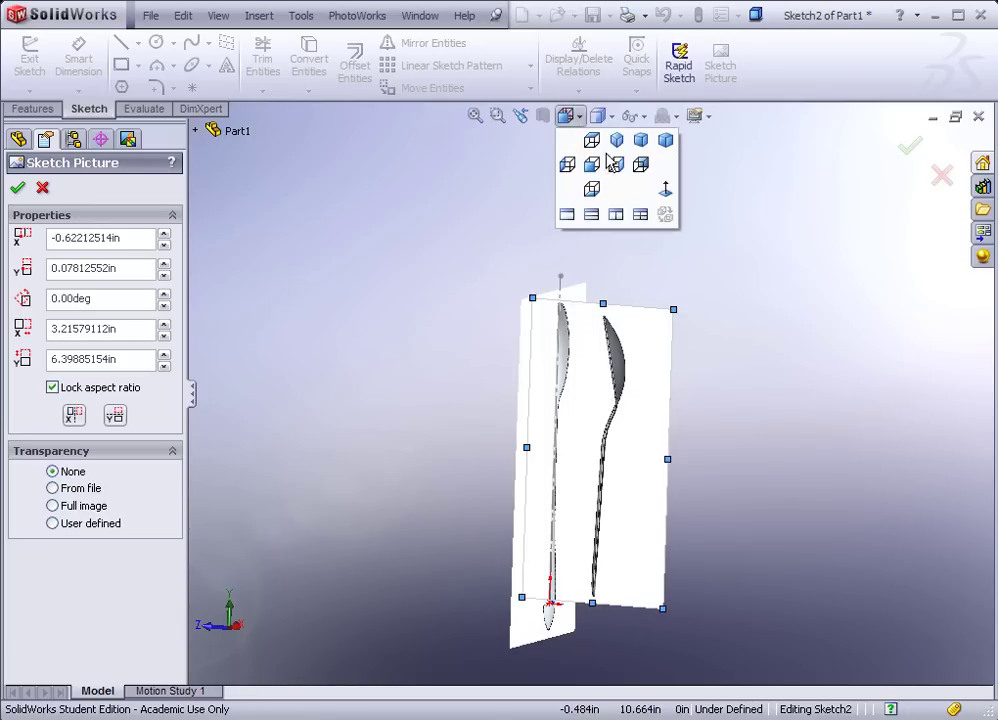
pyautogui.click(592, 164)
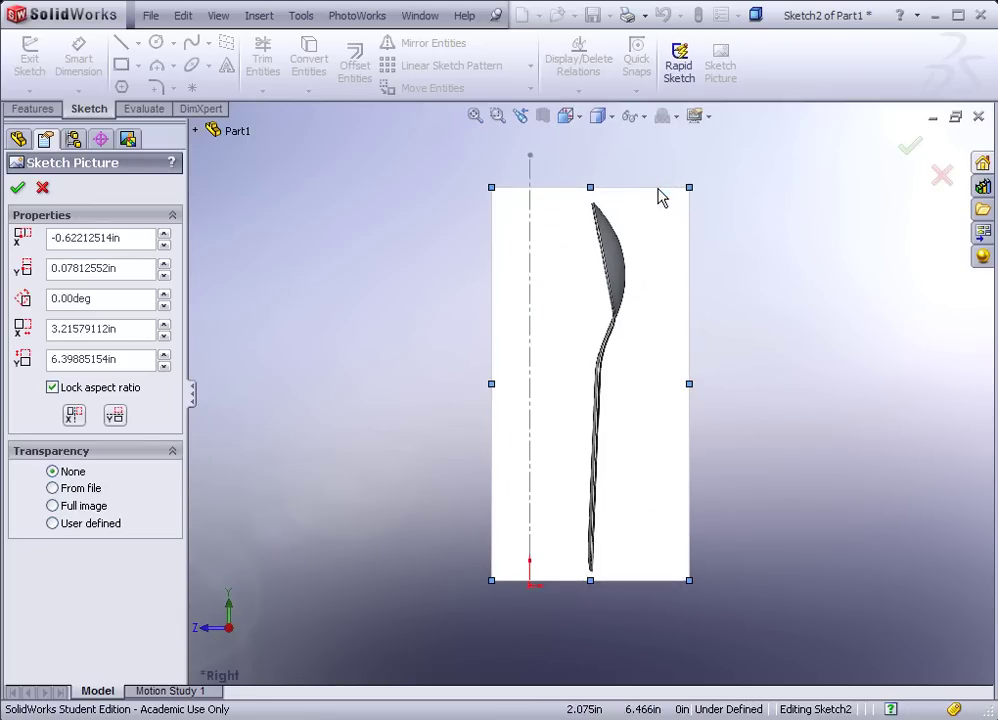
pyautogui.moveTo(690, 188); pyautogui.dragTo(710, 141)
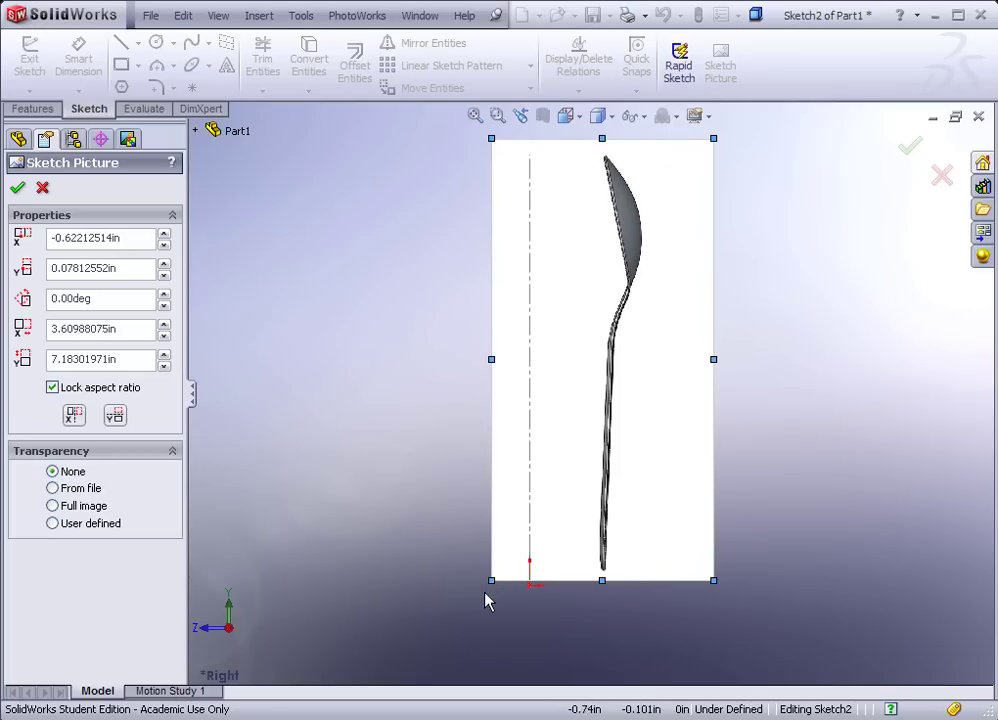
pyautogui.moveTo(491, 583); pyautogui.dragTo(486, 591)
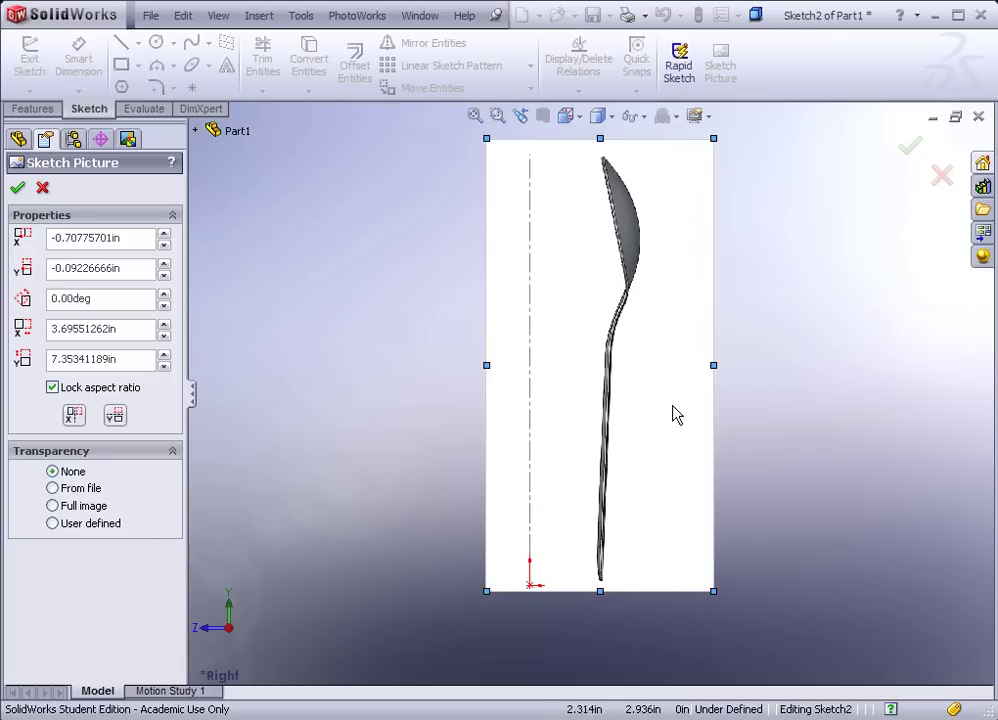
pyautogui.moveTo(487, 597); pyautogui.dragTo(484, 599)
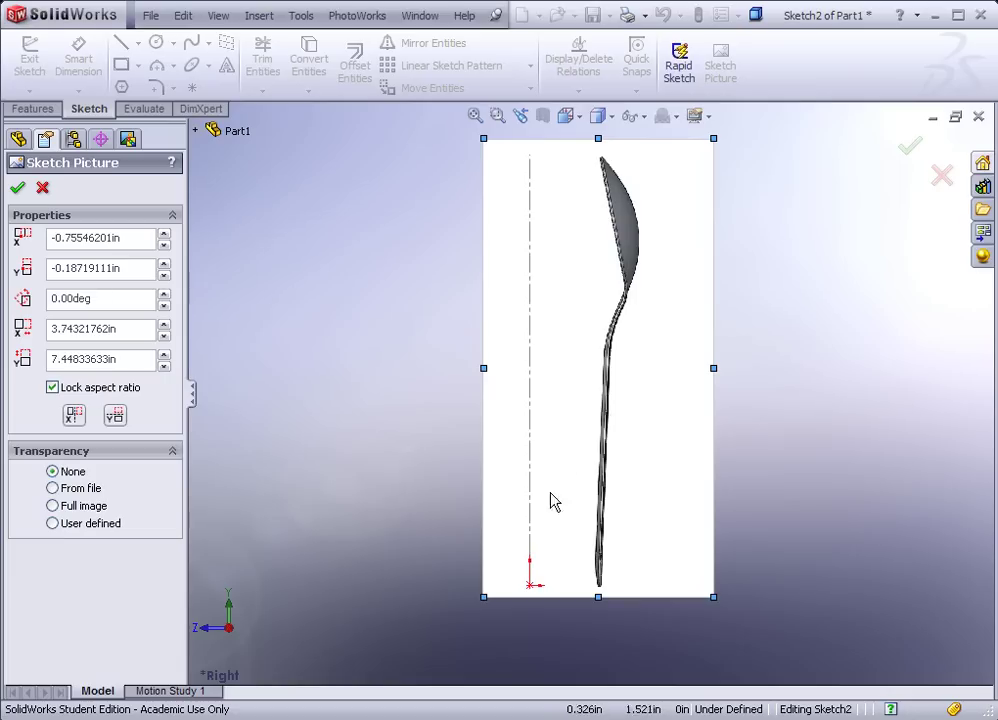
# - Move the right-side picture to about X -1.83, Y -0.73 in so the handle's horizontal edge line meets the origin
pyautogui.moveTo(606, 472)
pyautogui.mouseDown()
pyautogui.moveTo(557, 480)
pyautogui.moveTo(541, 499)
pyautogui.mouseUp()
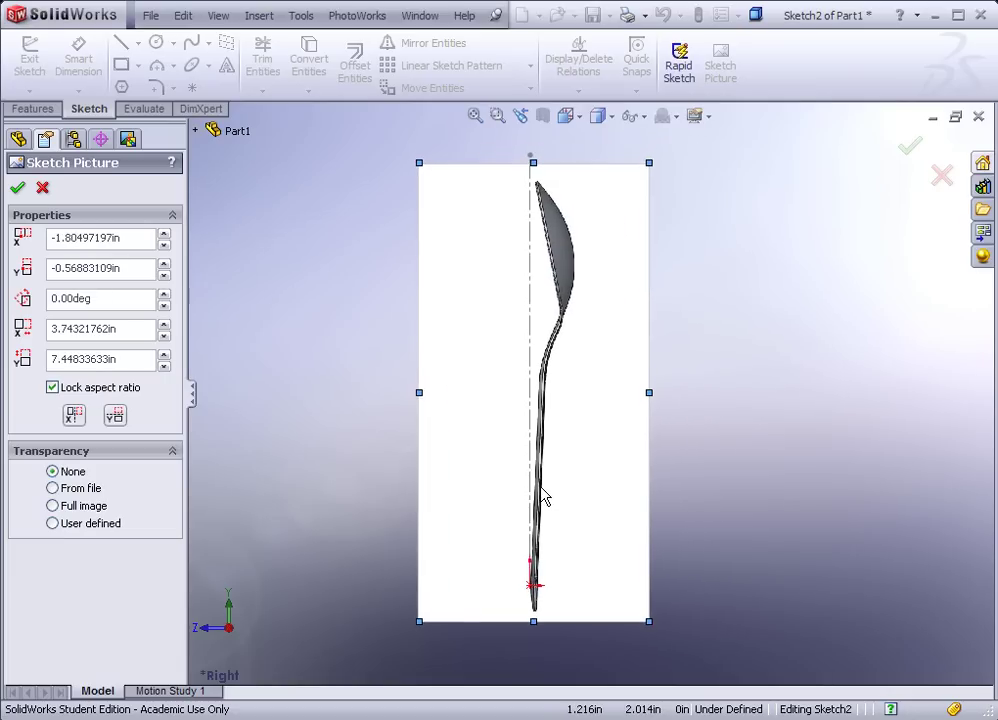
pyautogui.scroll(-10, 545, 575)
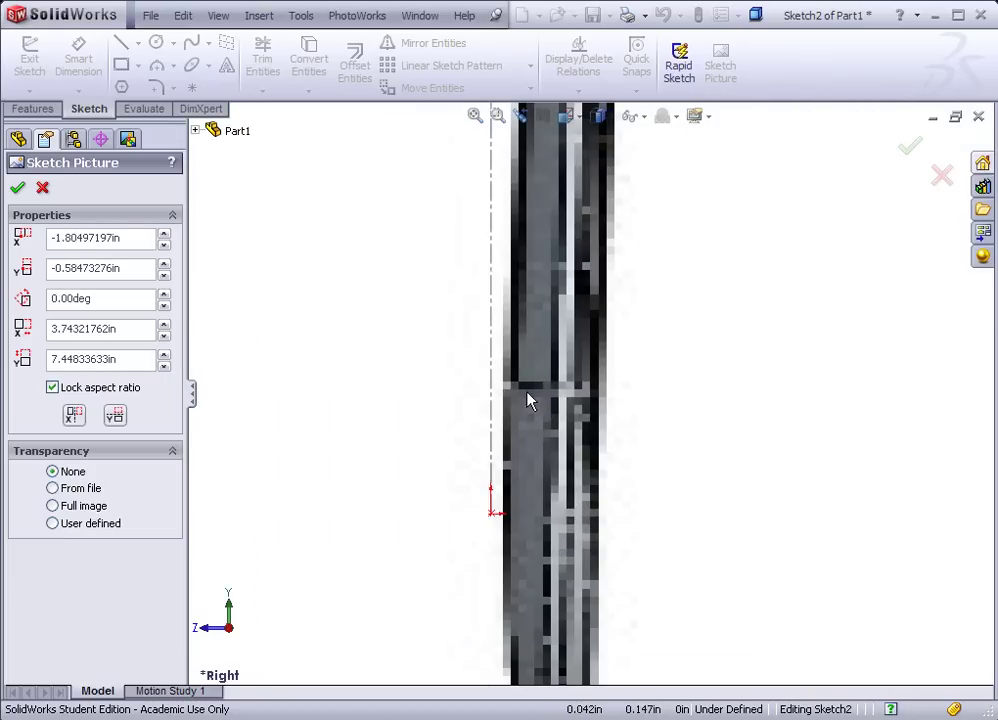
pyautogui.moveTo(565, 452)
pyautogui.mouseDown()
pyautogui.moveTo(530, 563)
pyautogui.moveTo(547, 562)
pyautogui.mouseUp()
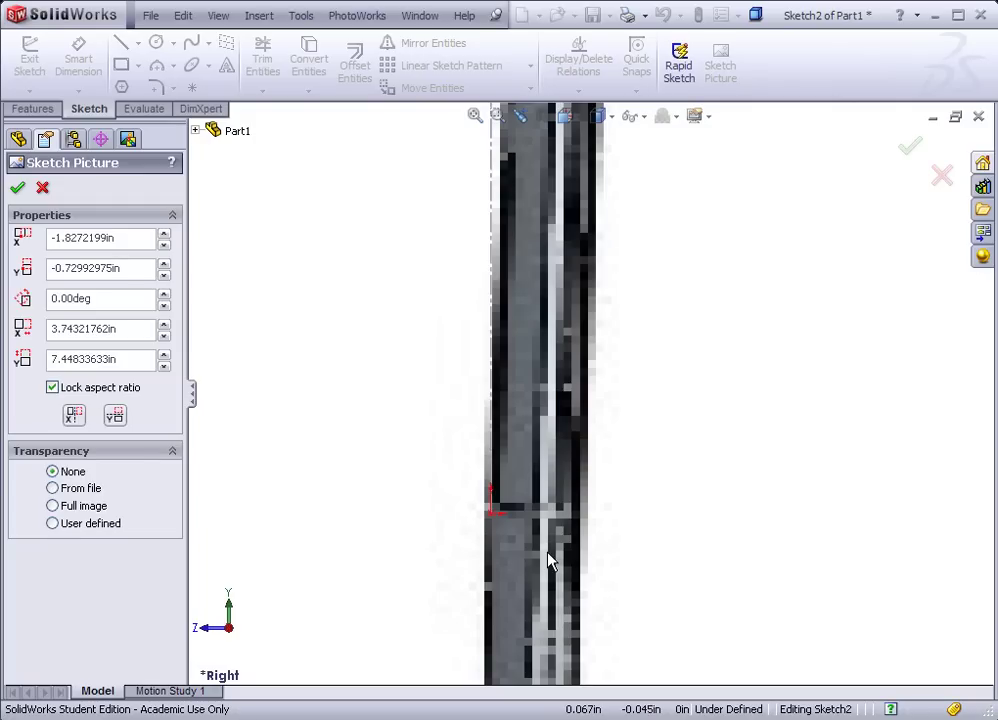
pyautogui.scroll(2, 568, 518)
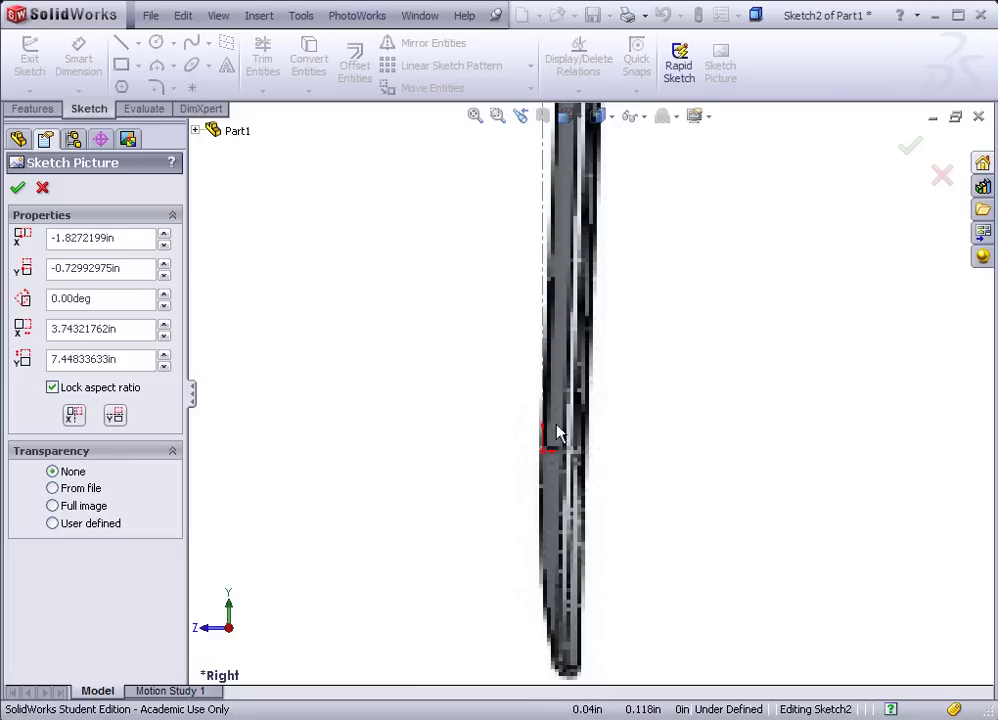
pyautogui.scroll(3, 601, 508)
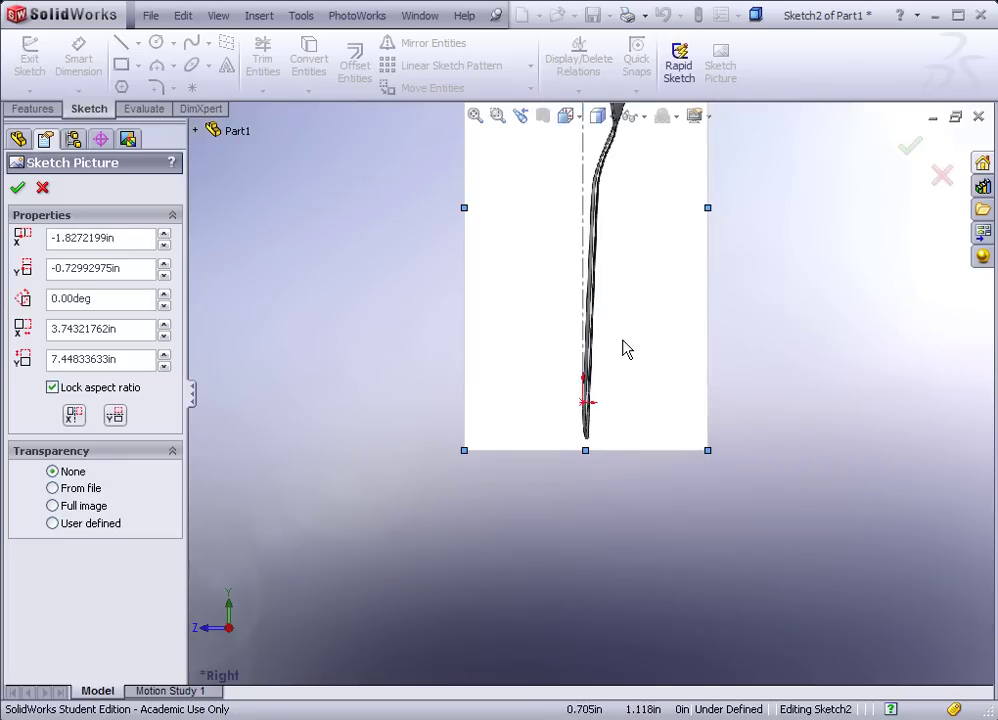
pyautogui.scroll(2, 619, 300)
pyautogui.scroll(2, 585, 210)
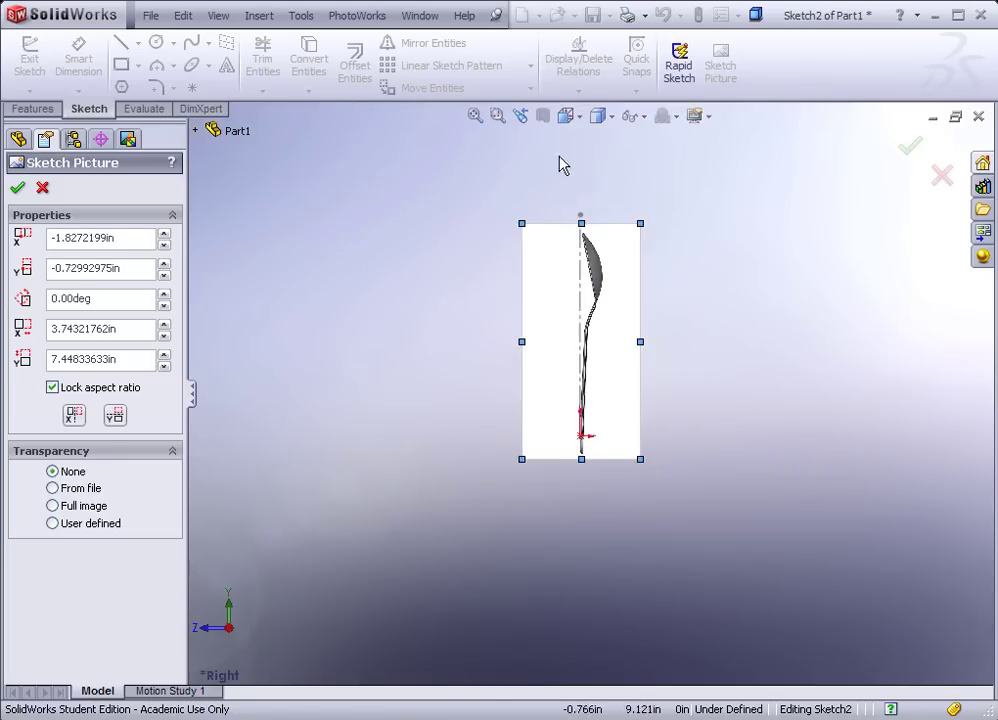
# - Rotate the right-side picture by 0.5 degrees so the bowl's tip meets the vertical centerline, and accept the picture settings
pyautogui.scroll(-5, 578, 186)
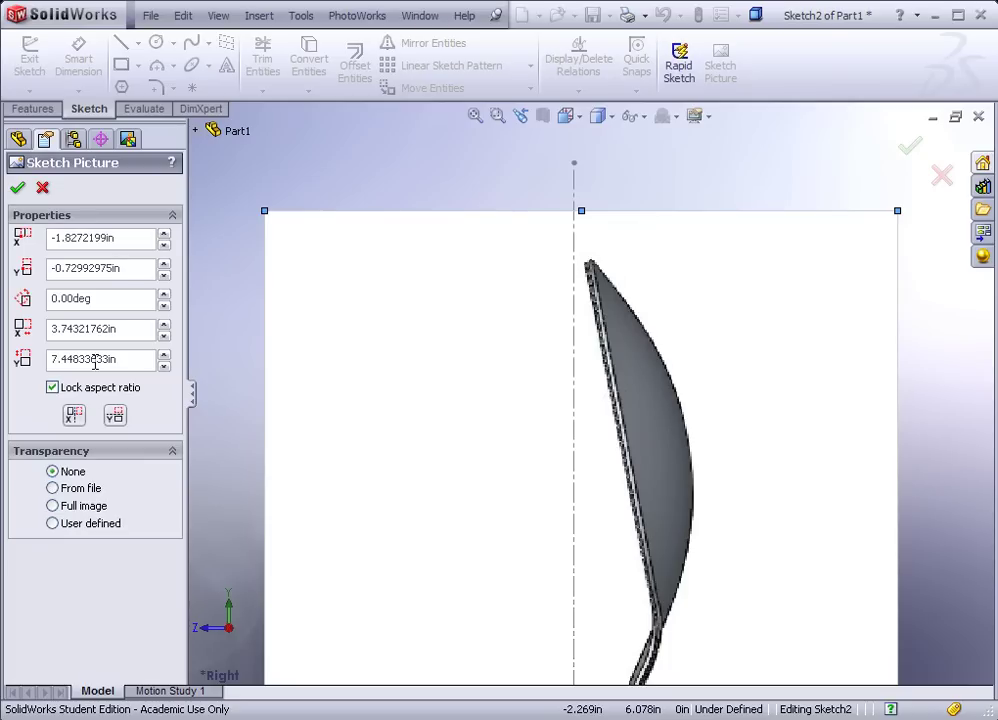
pyautogui.click(164, 294)
pyautogui.click(164, 304)
pyautogui.moveTo(95, 298); pyautogui.dragTo(49, 286)
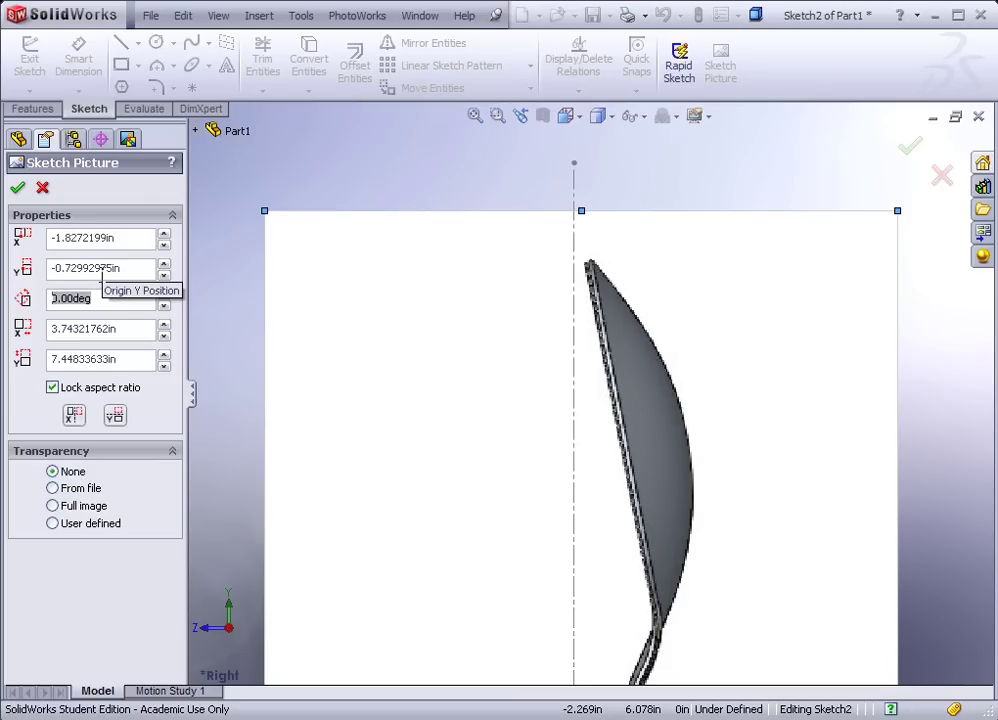
pyautogui.write('.5')
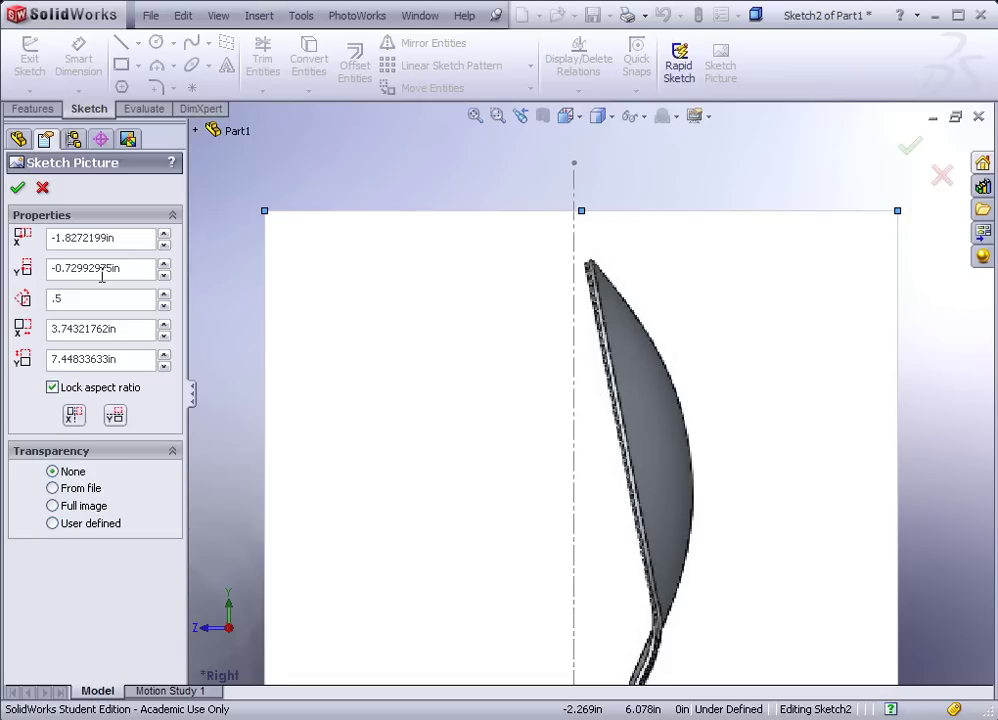
pyautogui.press('Return')
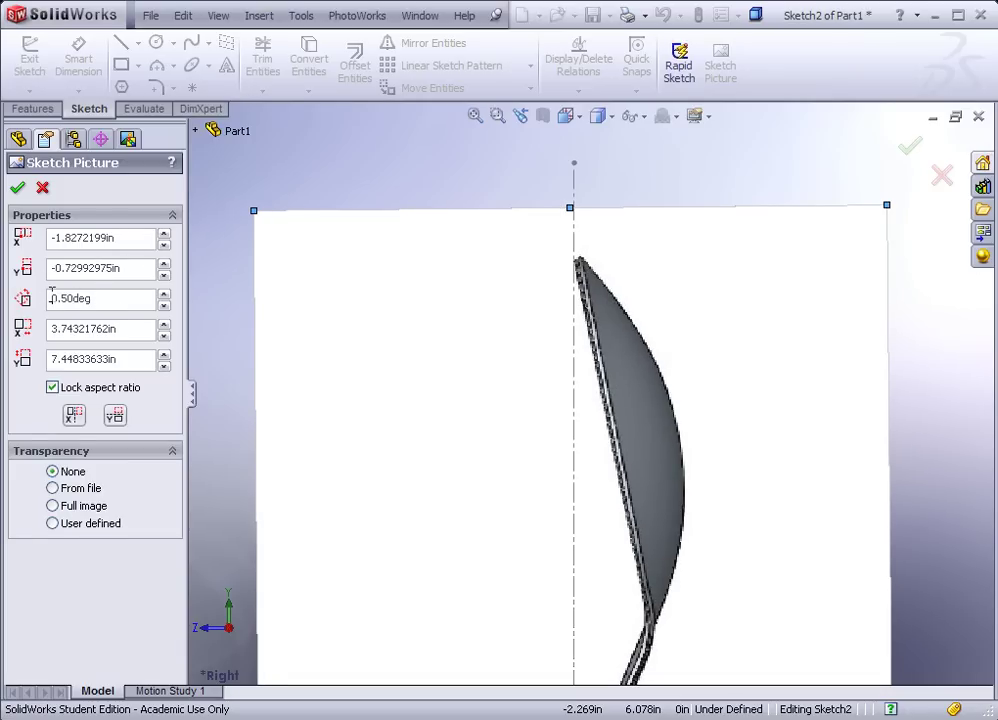
pyautogui.click(17, 188)
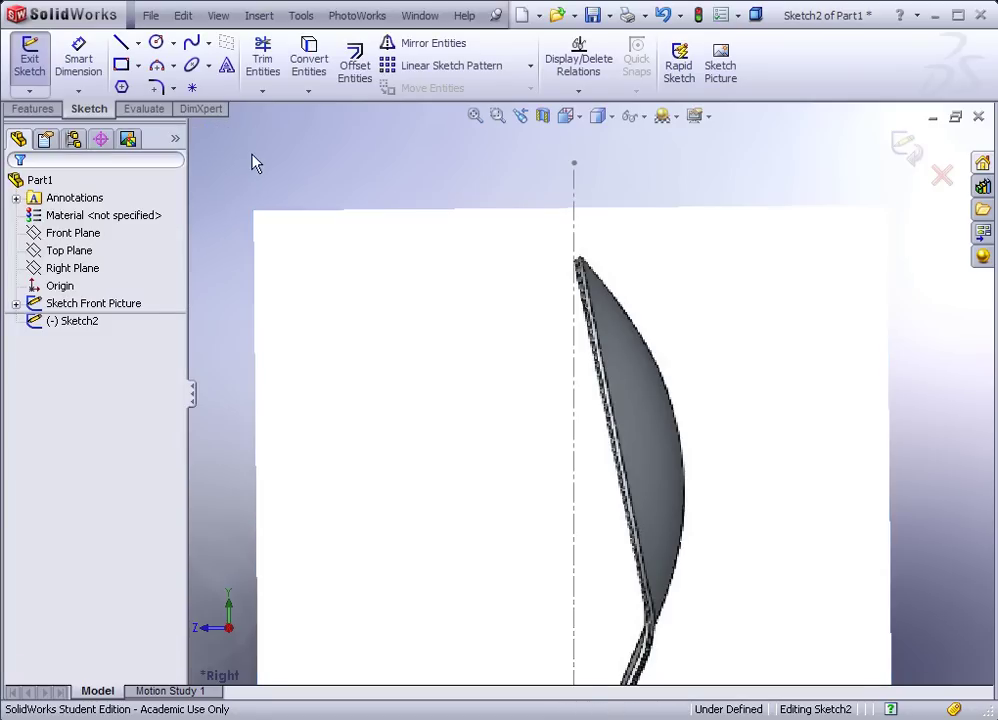
# - Exit the sketch that holds the right-side picture
pyautogui.press('z')
pyautogui.press('z')
pyautogui.press('z')
pyautogui.press('z')
pyautogui.scroll(-4, 526, 535)
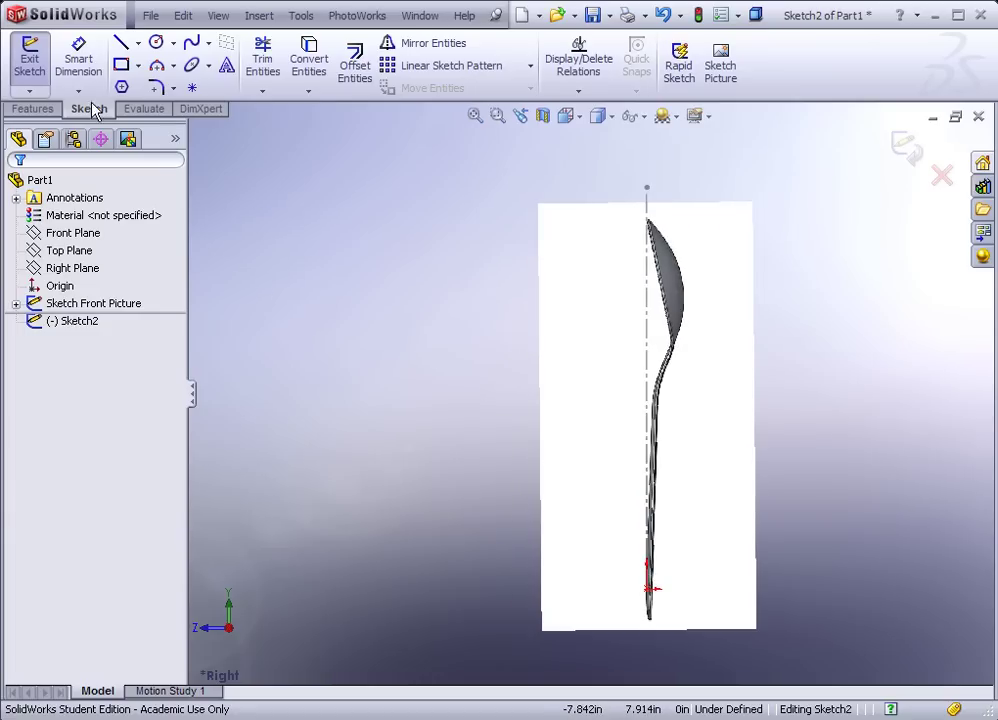
pyautogui.click(30, 57)
# - Start a new sketch on the Front Plane and orient the model to the Front view
pyautogui.moveTo(296, 256); pyautogui.dragTo(417, 337, button='middle')
pyautogui.moveTo(439, 223)
pyautogui.mouseDown(button='middle')
pyautogui.moveTo(430, 243)
pyautogui.moveTo(437, 281)
pyautogui.mouseUp(button='middle')
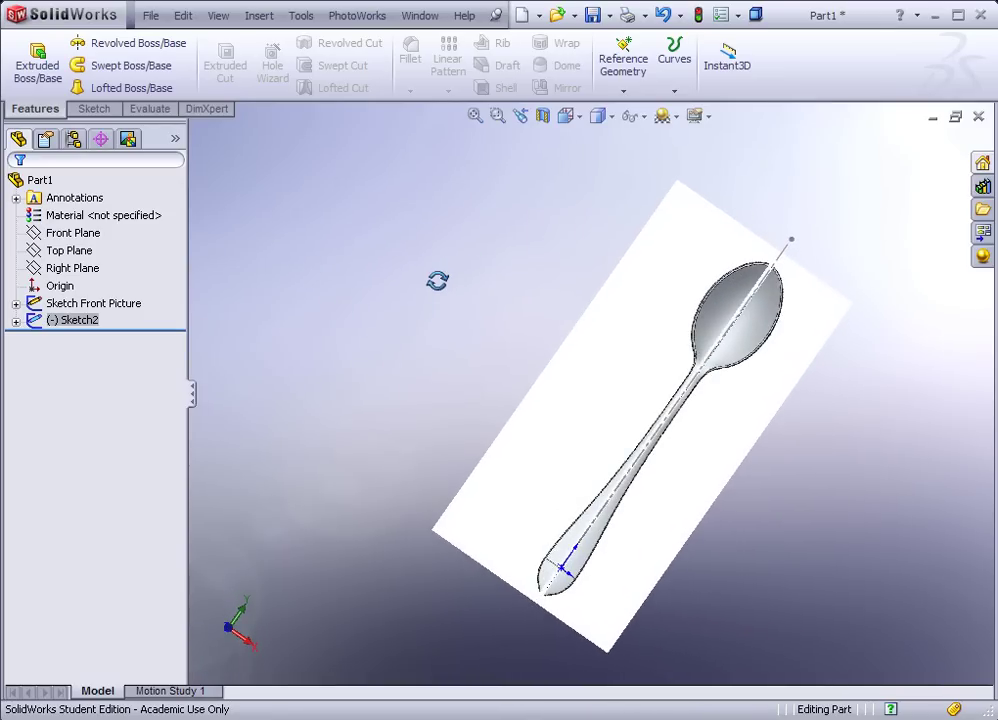
pyautogui.click(52, 234)
pyautogui.click(66, 204)
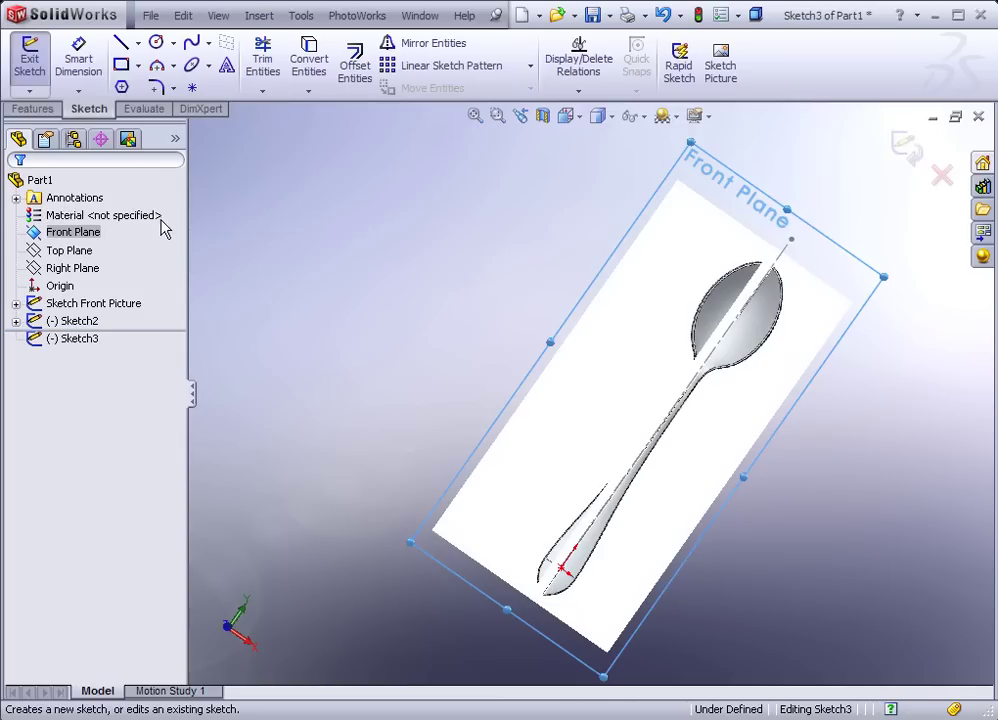
pyautogui.click(568, 117)
pyautogui.click(664, 191)
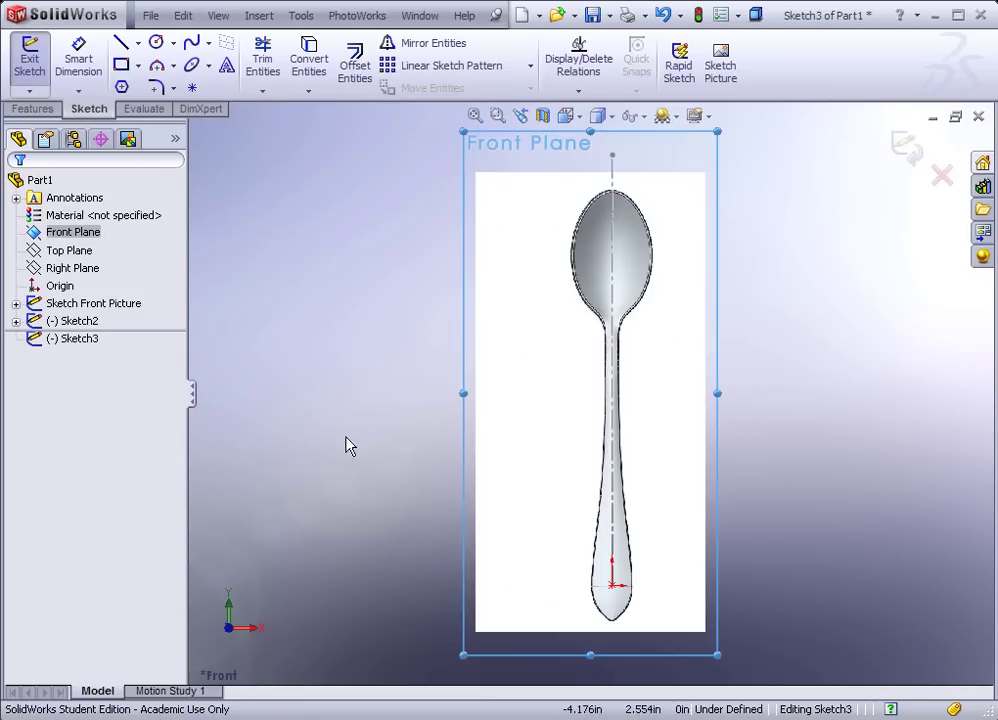
# - Trace the handle's left edge with a spline, from the horizontal line at the origin up to the narrow neck
pyautogui.scroll(-1, 606, 586)
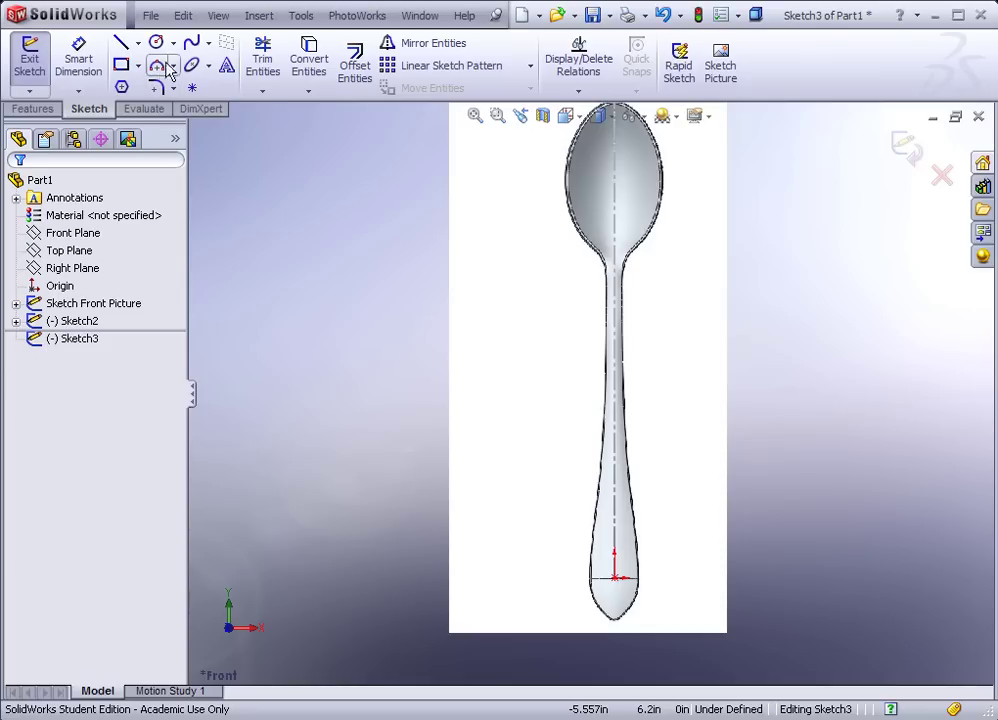
pyautogui.click(192, 45)
pyautogui.scroll(-5, 596, 580)
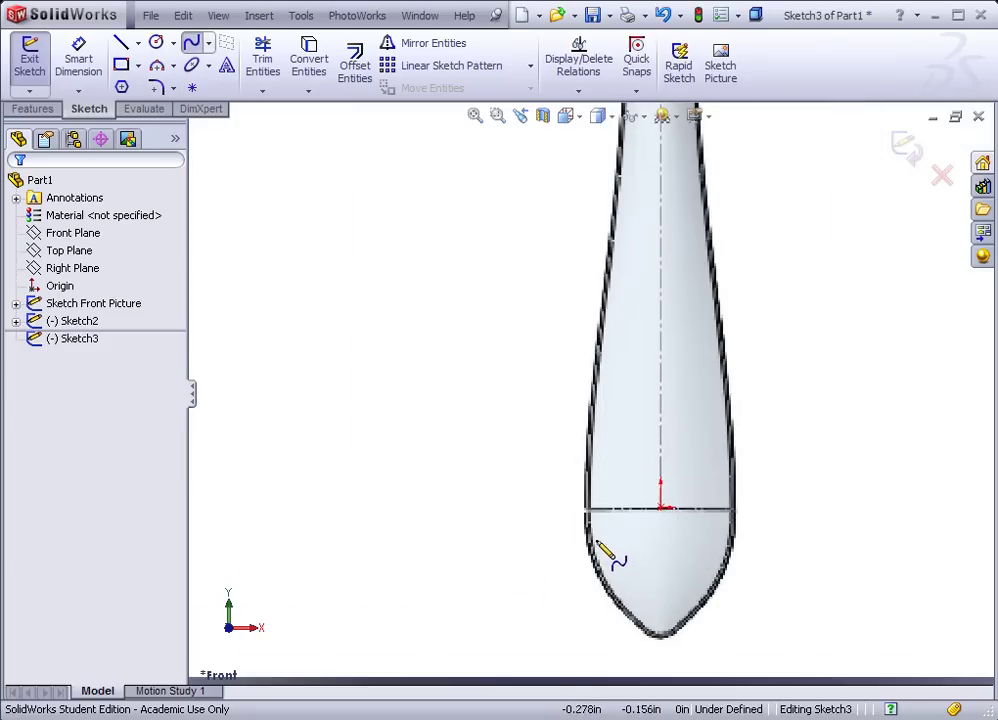
pyautogui.scroll(-3, 596, 513)
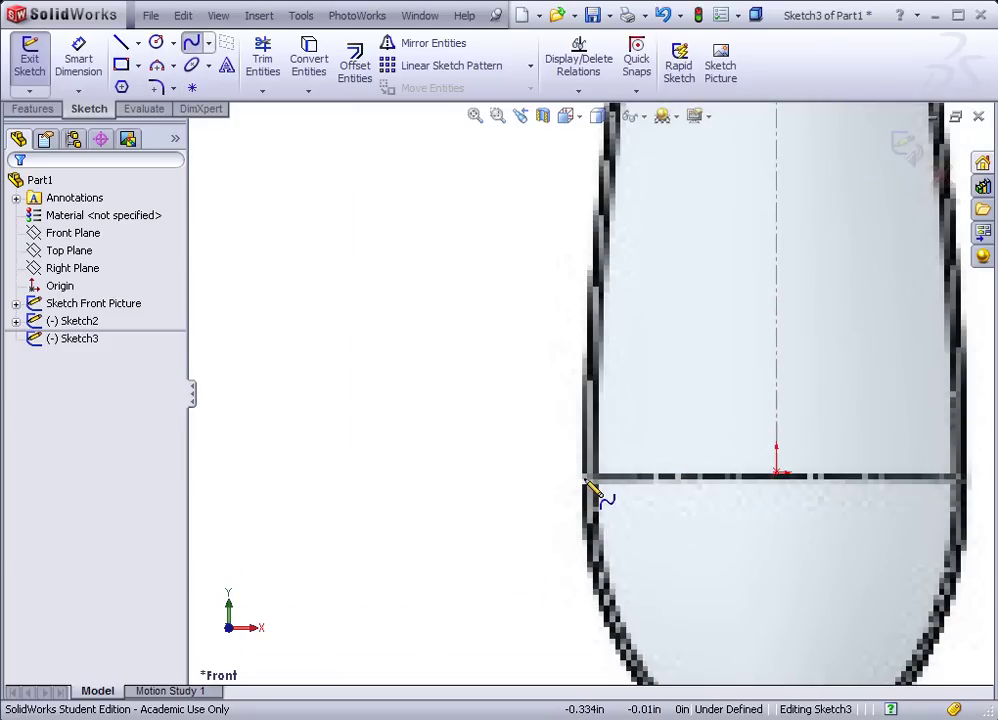
pyautogui.click(590, 478)
pyautogui.scroll(4, 598, 414)
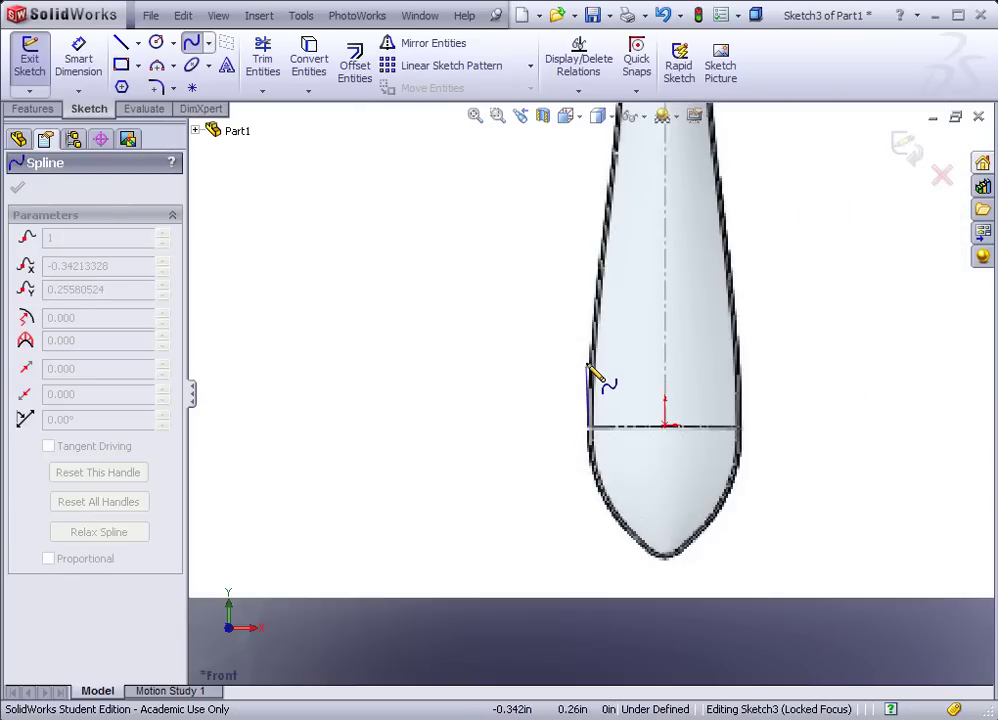
pyautogui.scroll(7, 594, 377)
pyautogui.scroll(-2, 593, 296)
pyautogui.click(598, 244)
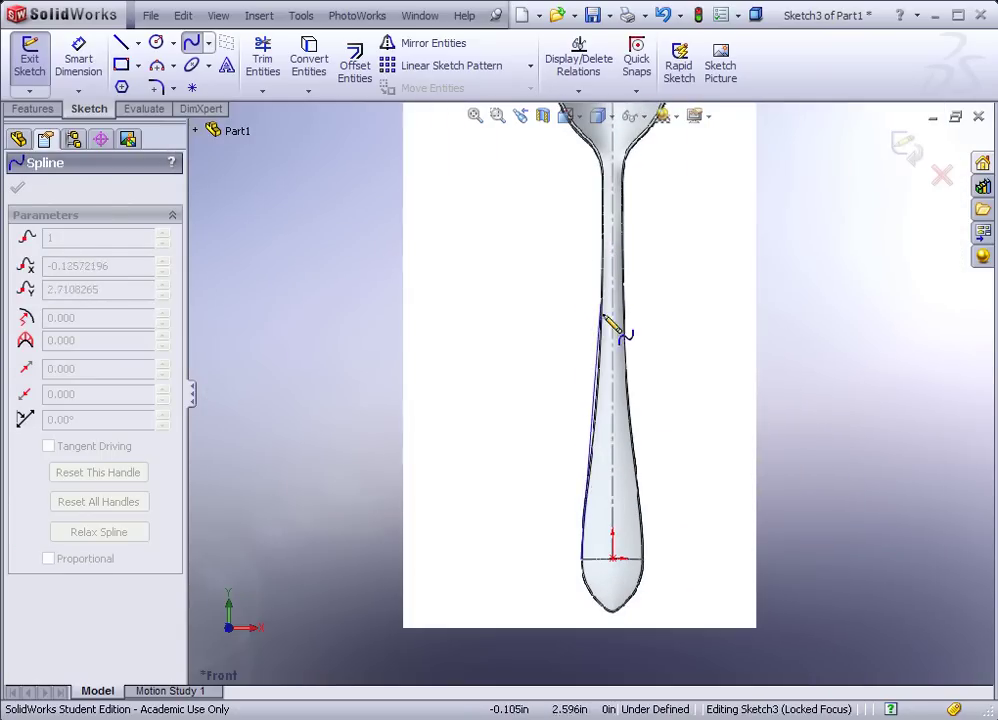
pyautogui.click(592, 443)
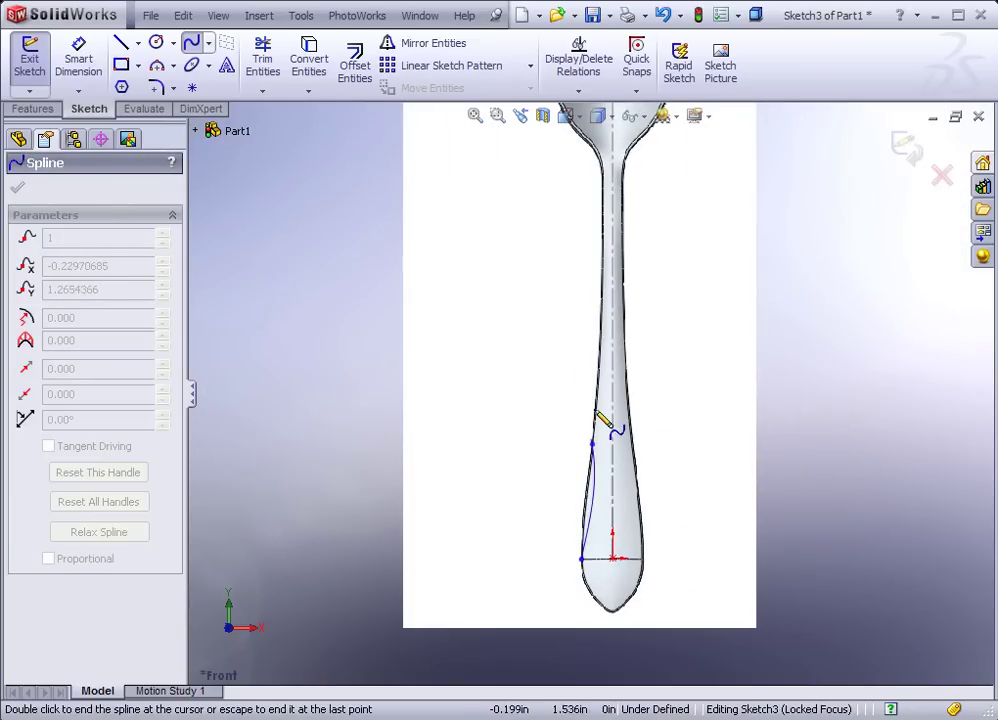
pyautogui.click(601, 346)
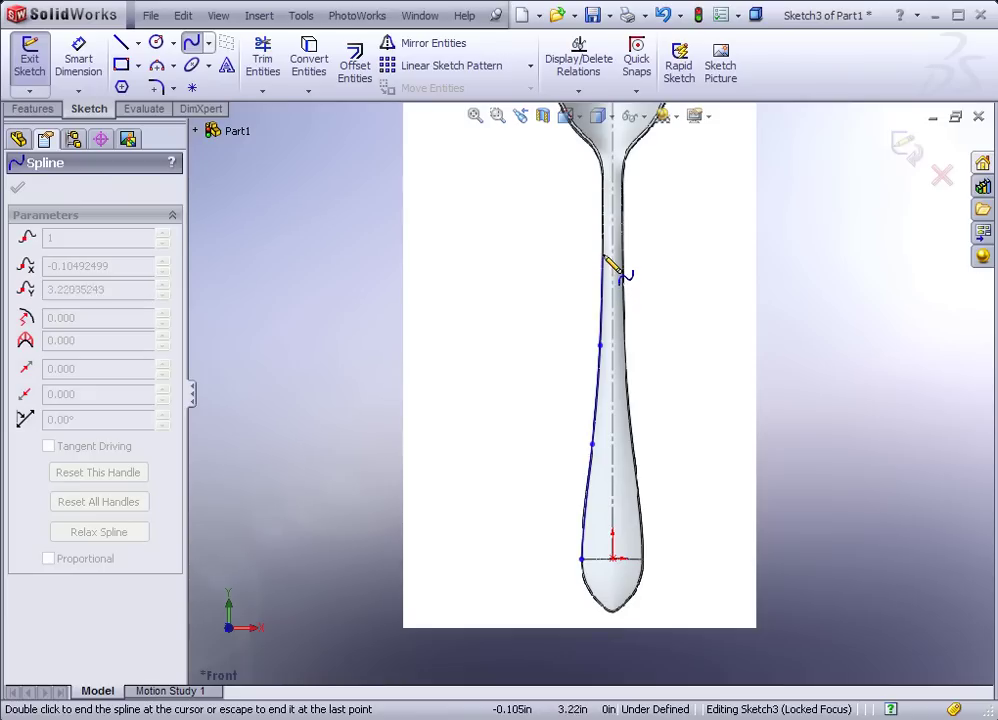
pyautogui.click(603, 248)
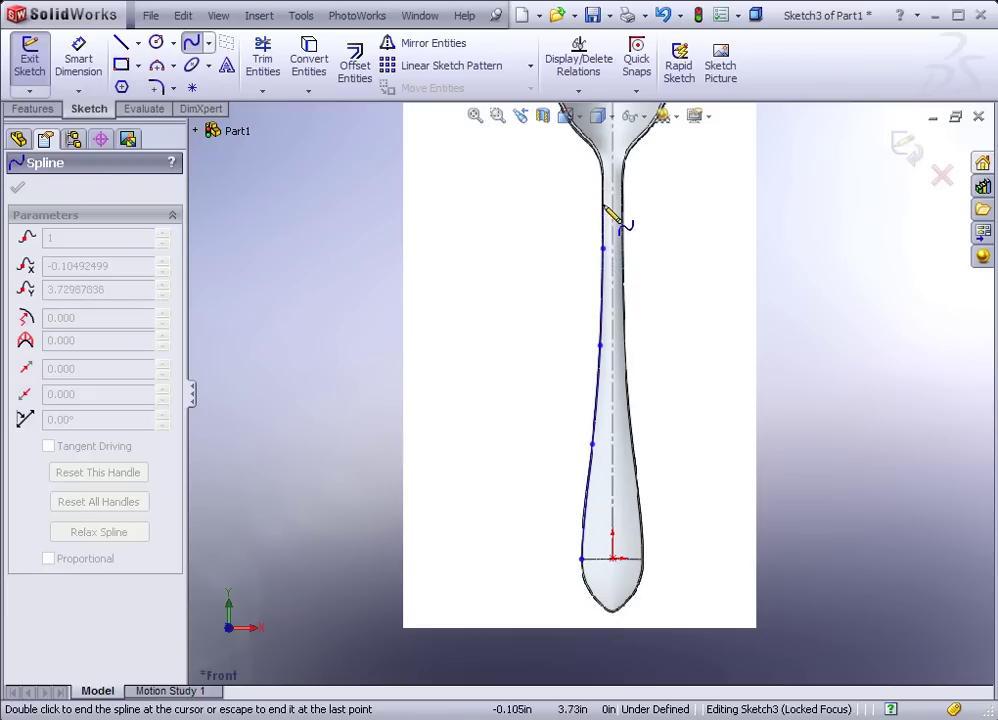
pyautogui.click(603, 193)
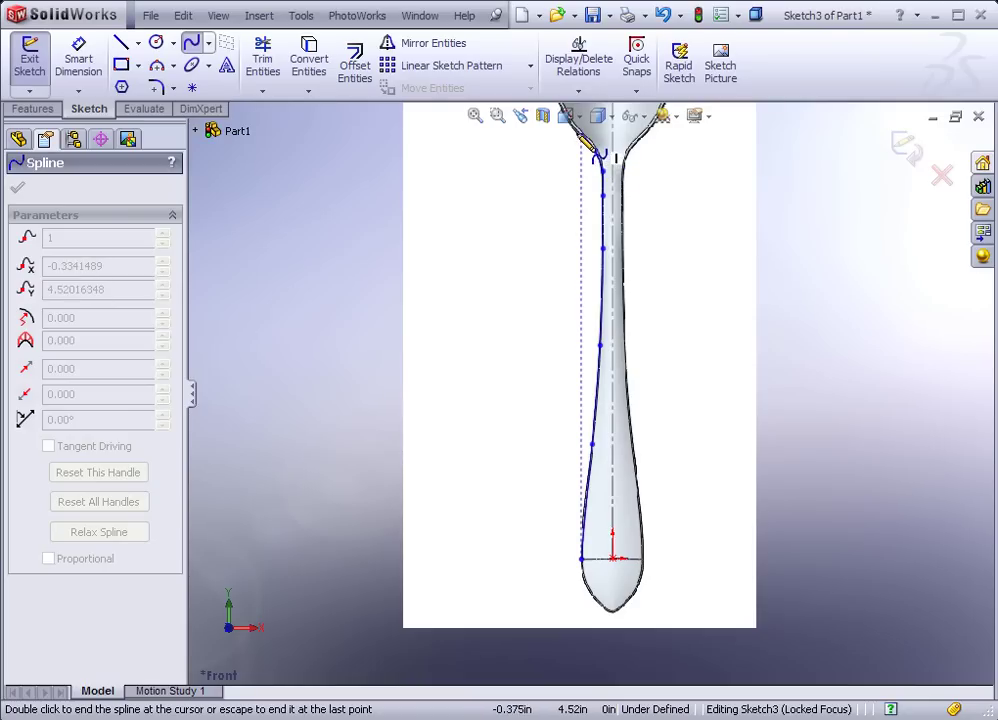
# - Continue the spline around the bowl's left edge and end it on the vertical centerline at the bowl's tip
pyautogui.scroll(3, 590, 180)
pyautogui.scroll(-1, 585, 195)
pyautogui.scroll(-4, 576, 190)
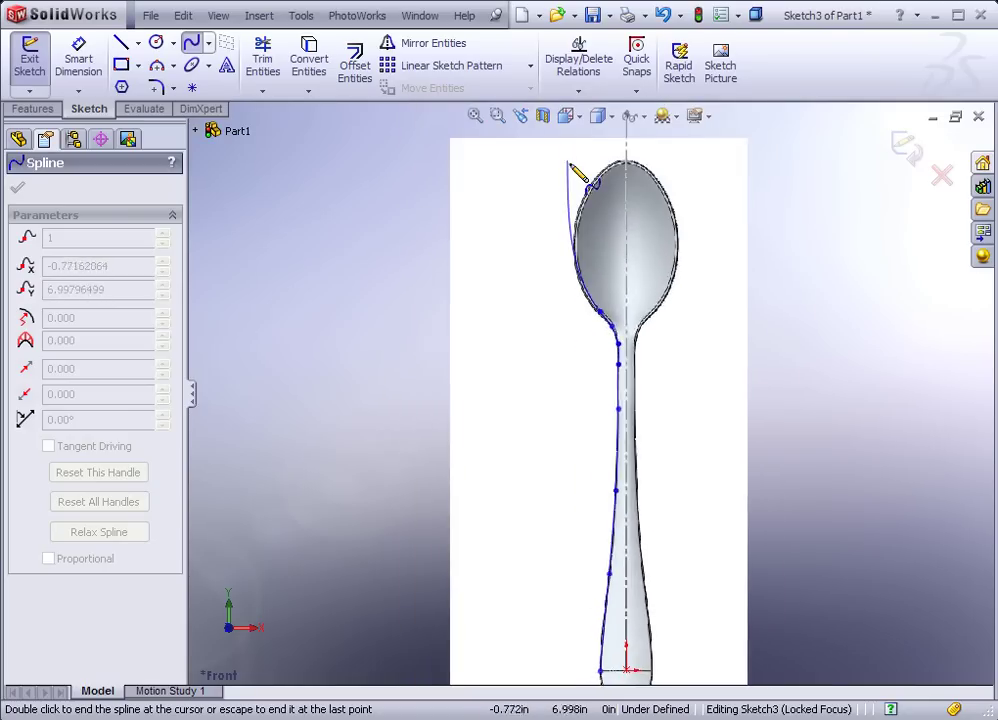
pyautogui.click(598, 410)
pyautogui.click(582, 289)
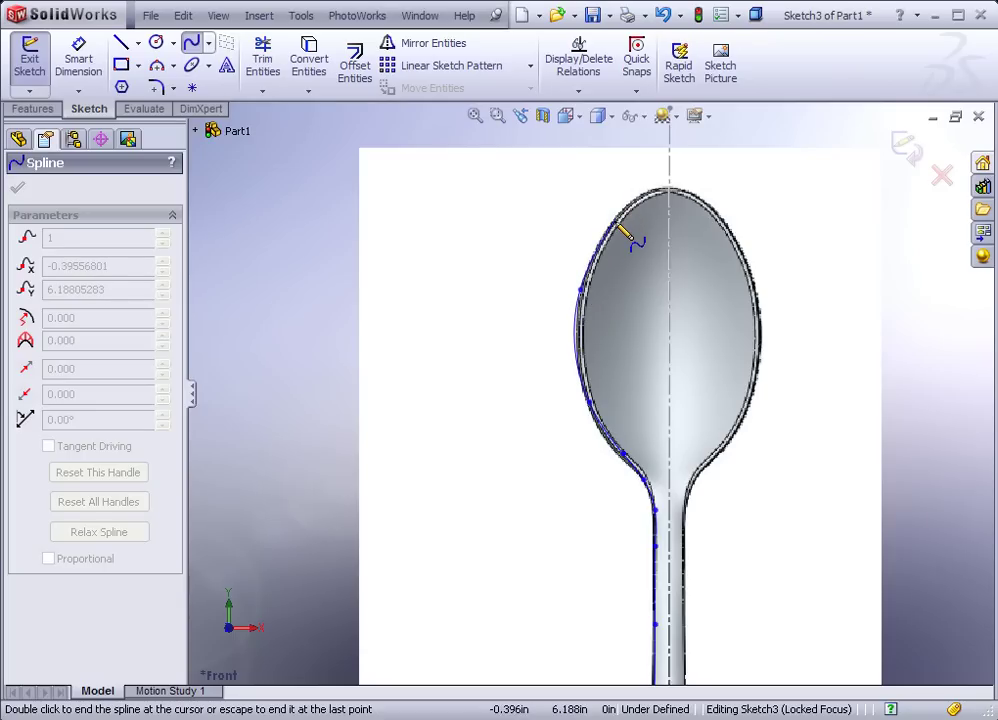
pyautogui.rightClick(673, 190)
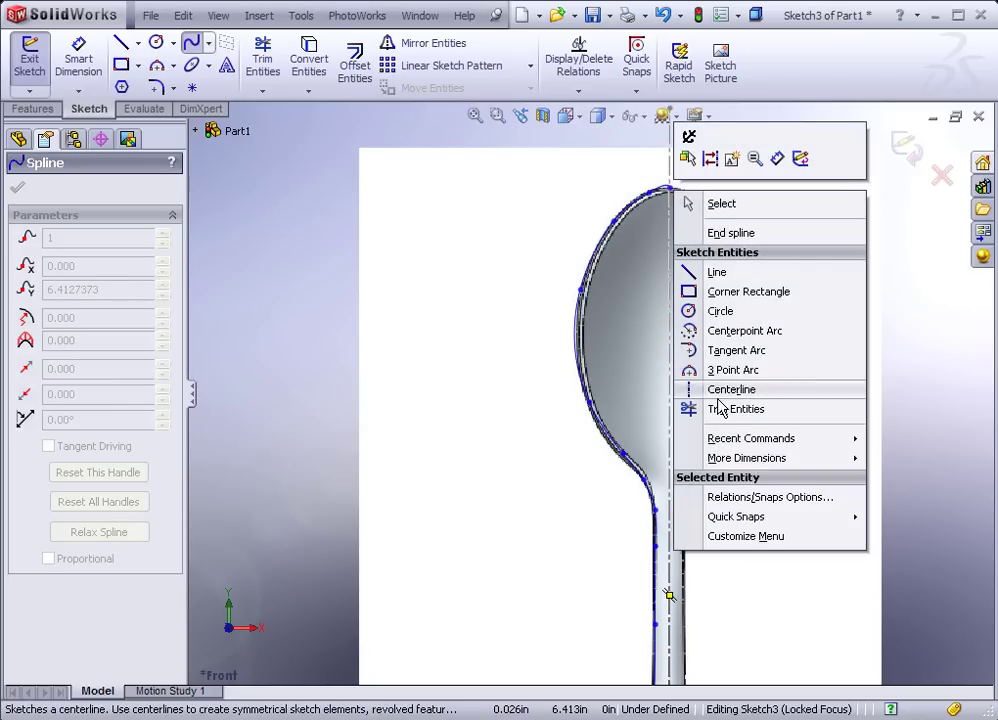
pyautogui.click(728, 234)
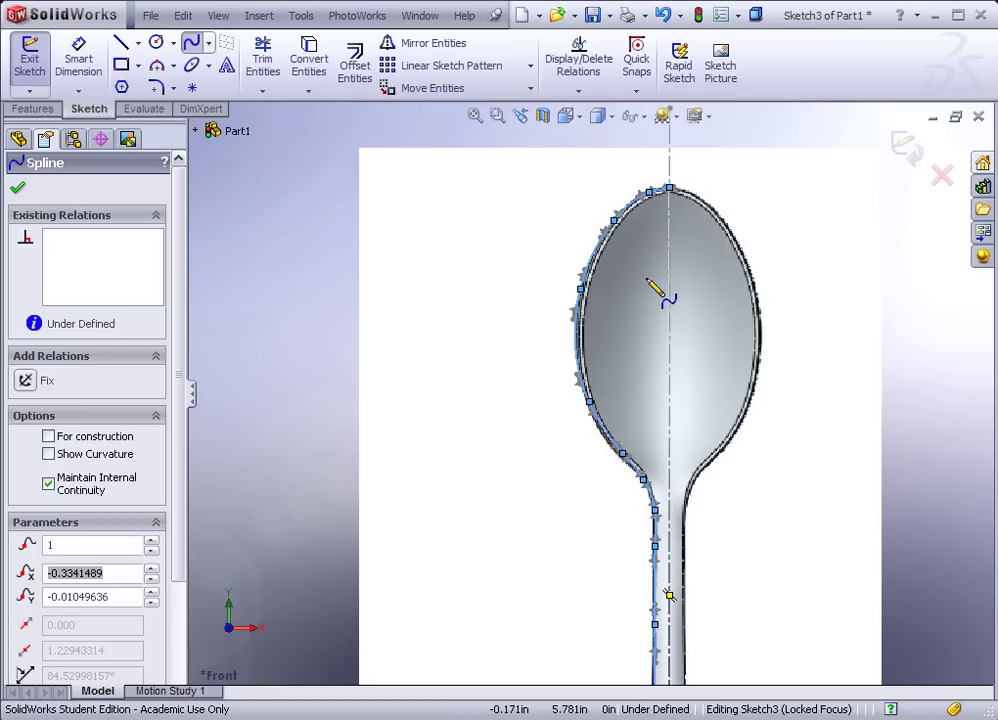
pyautogui.click(19, 189)
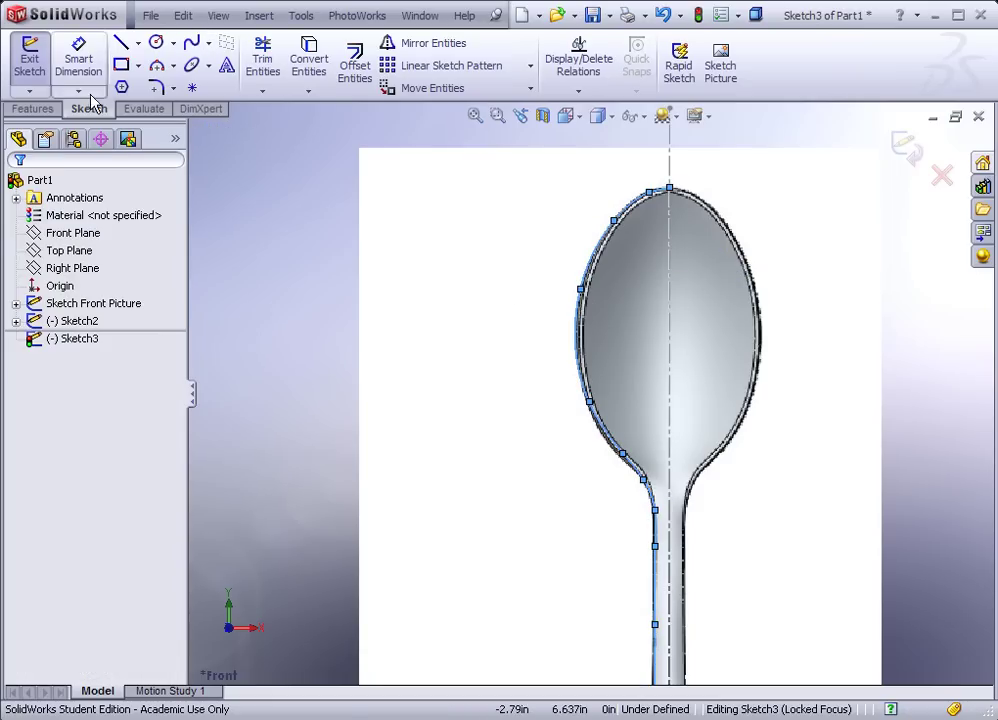
# - Draw a centerline about 0.25 in long from the spline's end at the bowl's tip, tangent to the spline
pyautogui.click(139, 44)
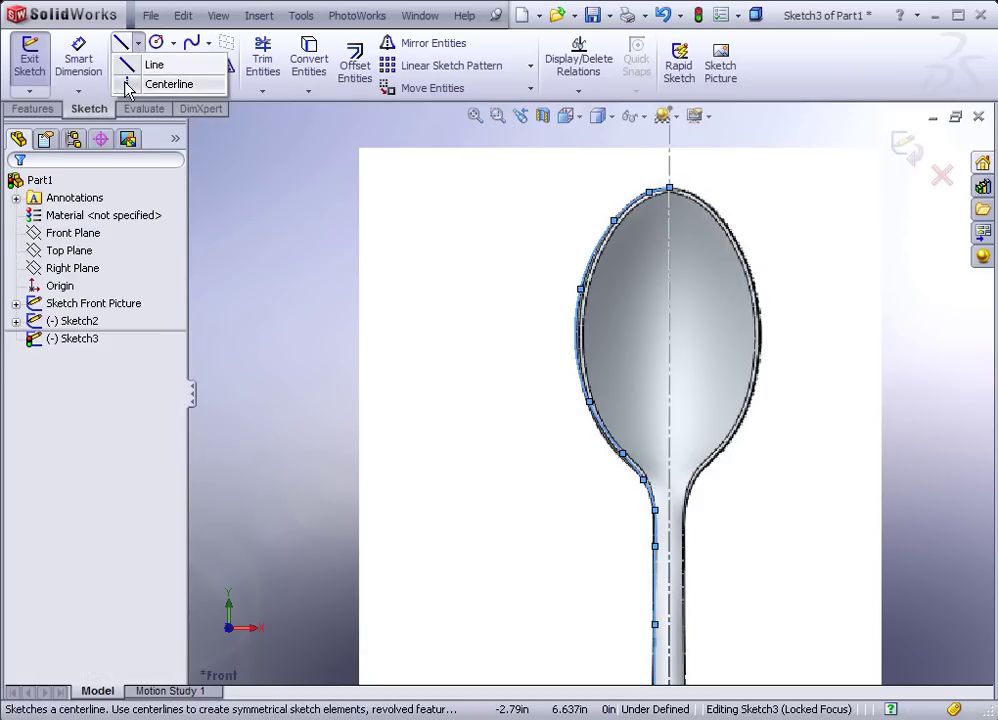
pyautogui.click(160, 83)
pyautogui.scroll(-3, 676, 200)
pyautogui.scroll(-4, 672, 197)
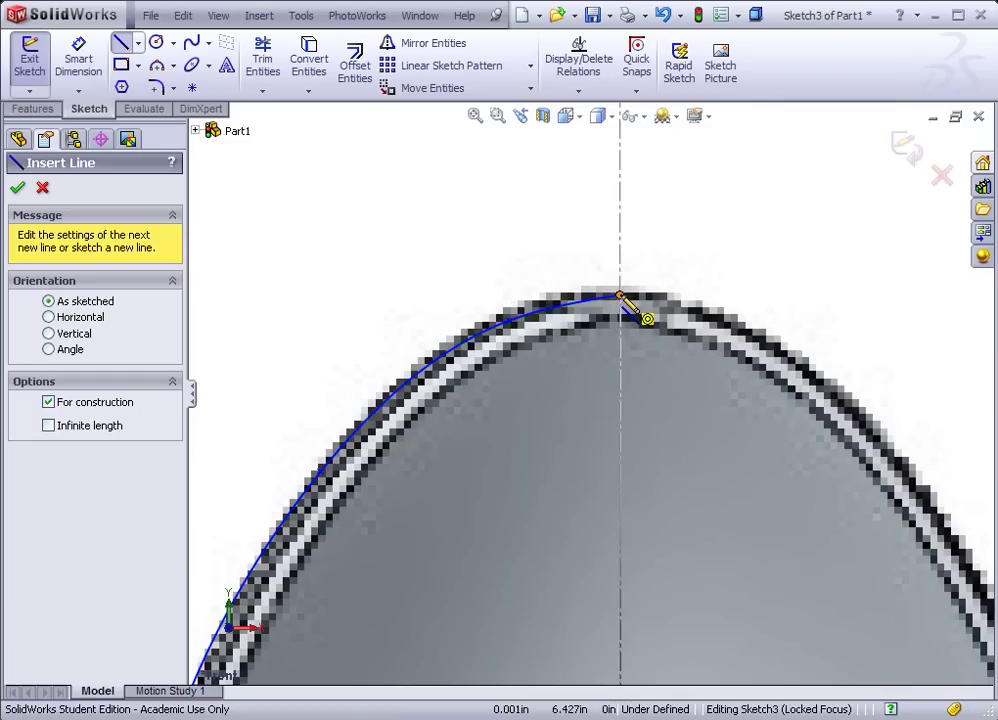
pyautogui.click(621, 296)
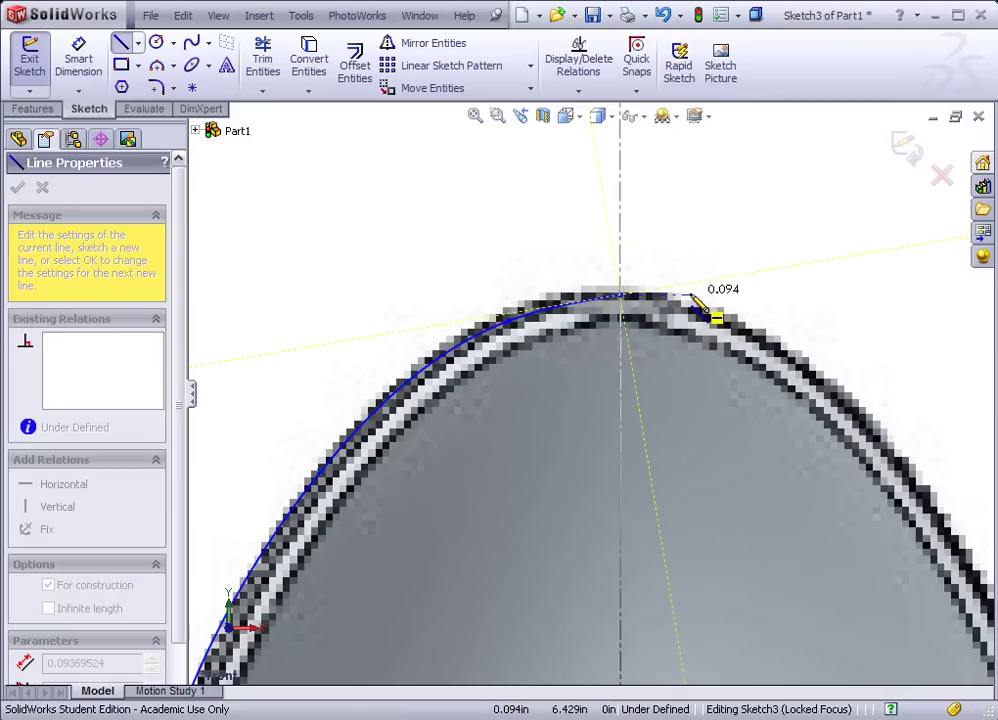
pyautogui.click(802, 263)
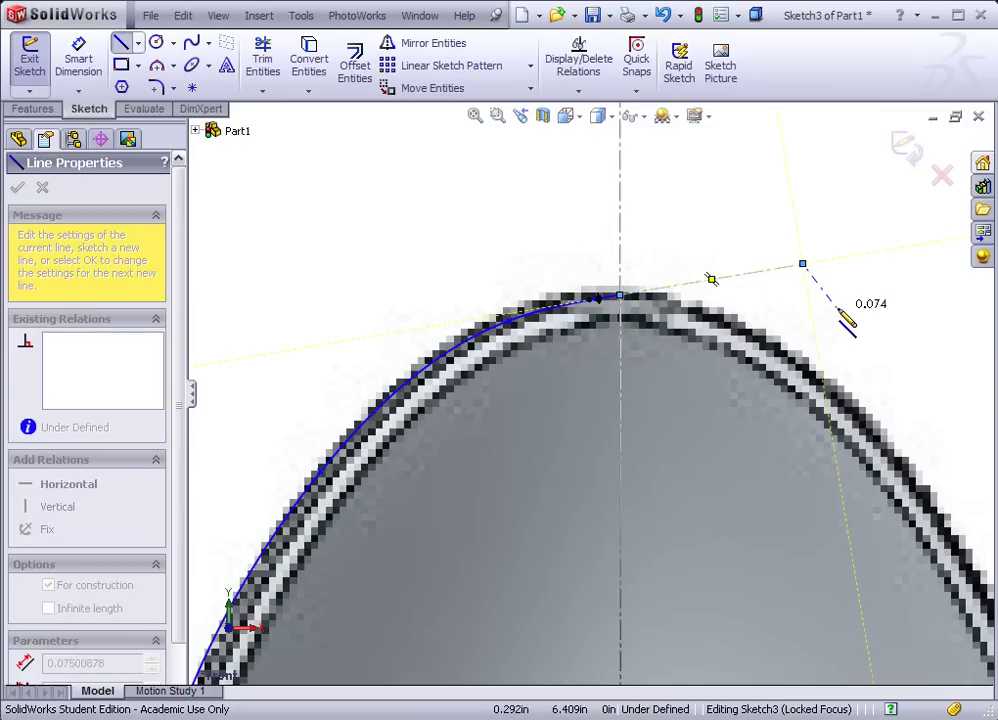
pyautogui.press('Escape')
# - End the line command and make the construction line at the bowl's tip horizontal
pyautogui.click(121, 42)
pyautogui.click(118, 42)
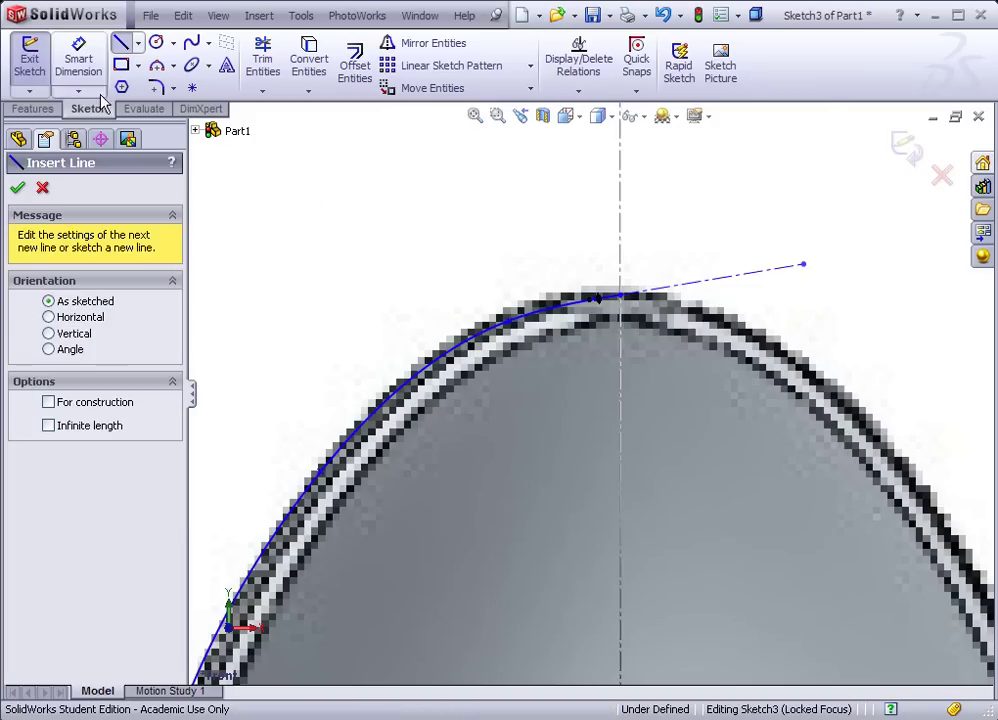
pyautogui.click(17, 187)
pyautogui.click(706, 291)
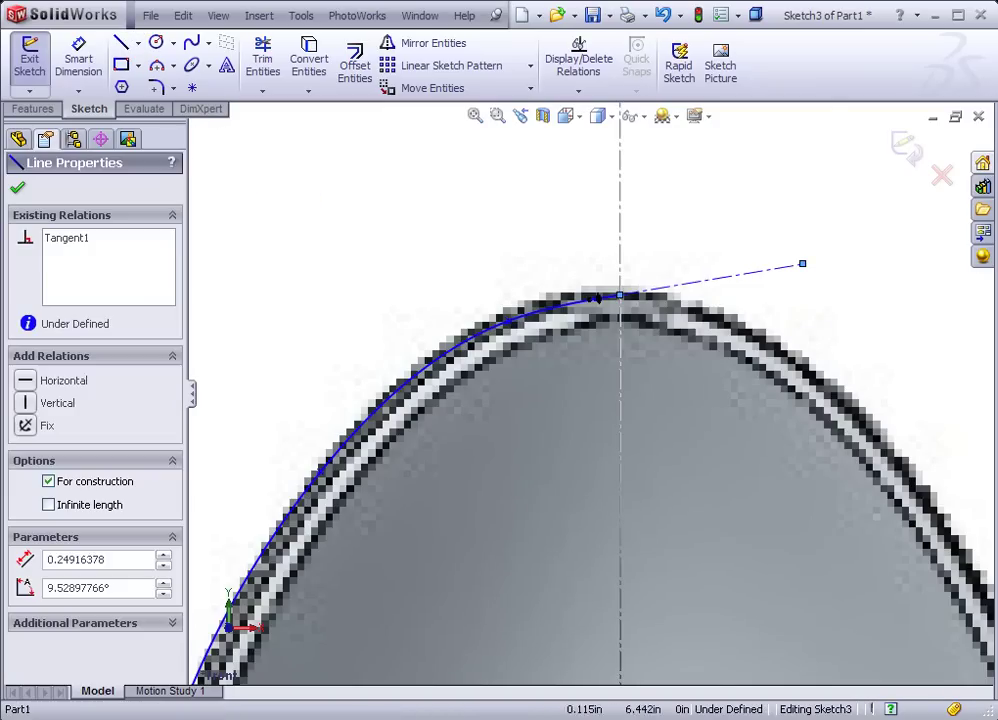
pyautogui.click(28, 384)
pyautogui.click(316, 356)
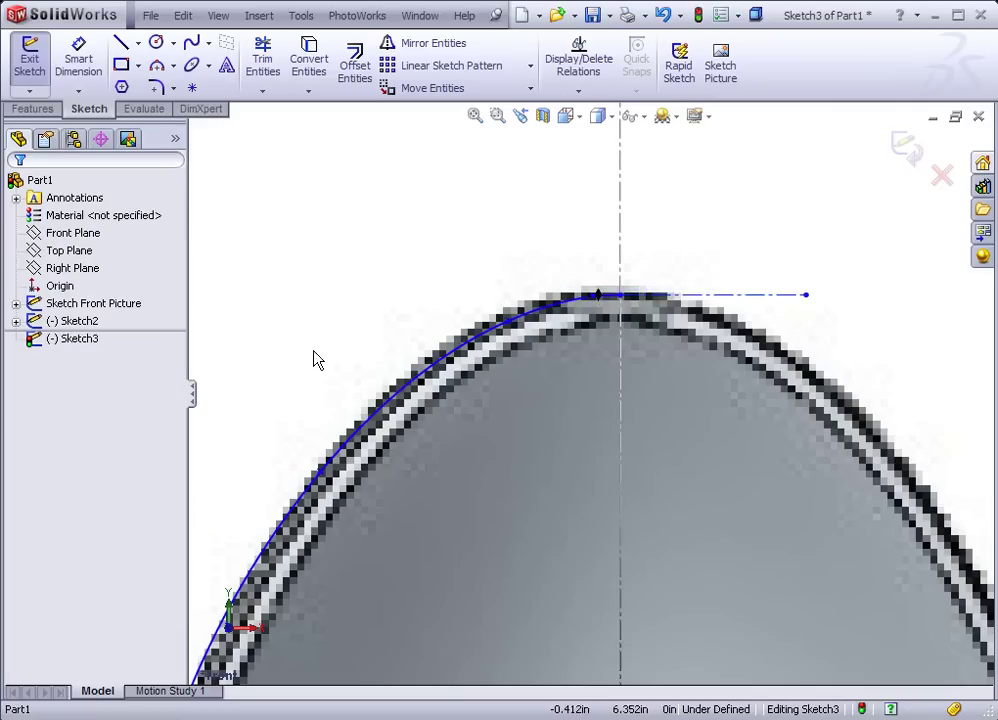
# - Move the spline point on the bowl's lower-left edge outward onto the picture's outline, at about X -0.384, Y 4.531 in
pyautogui.scroll(2, 362, 452)
pyautogui.scroll(6, 403, 499)
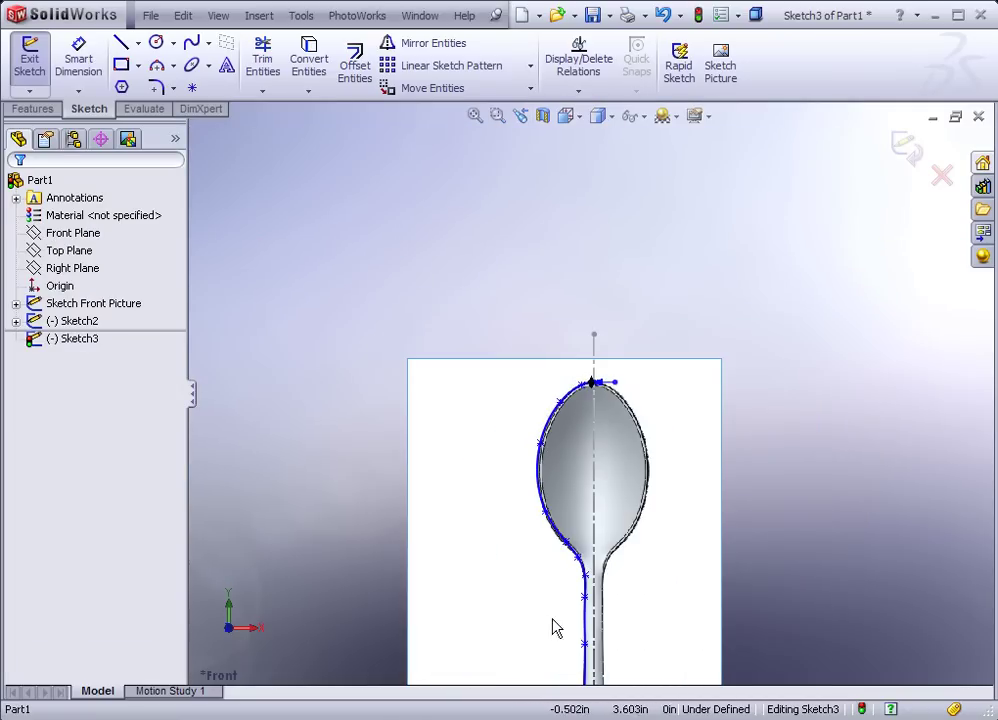
pyautogui.scroll(-3, 575, 553)
pyautogui.scroll(-3, 575, 553)
pyautogui.scroll(-1, 548, 490)
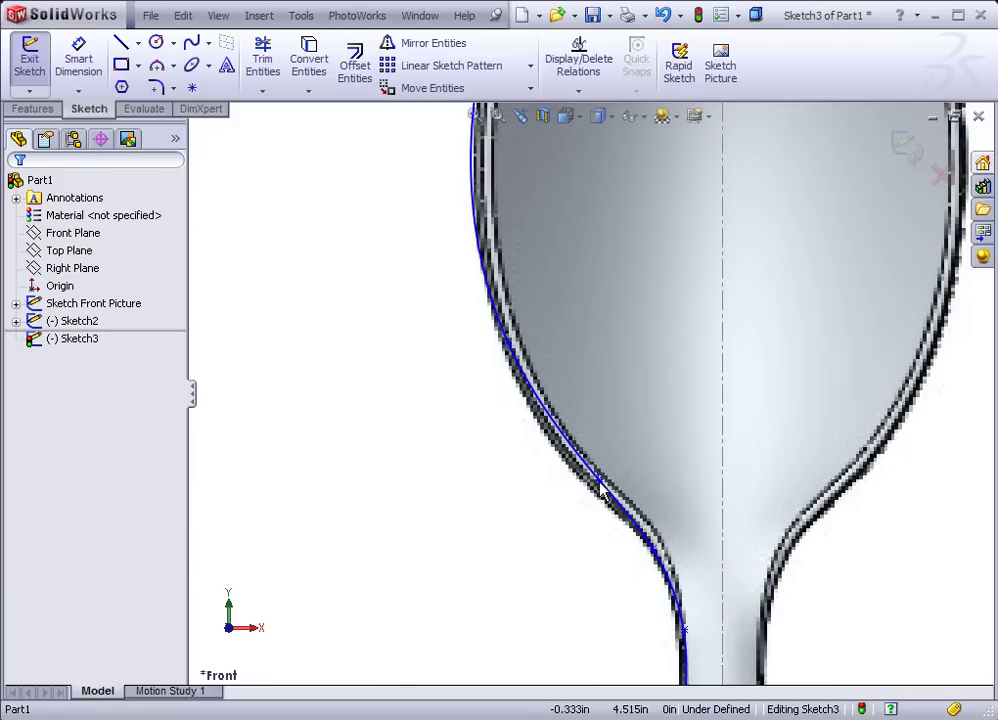
pyautogui.moveTo(600, 490); pyautogui.dragTo(583, 482)
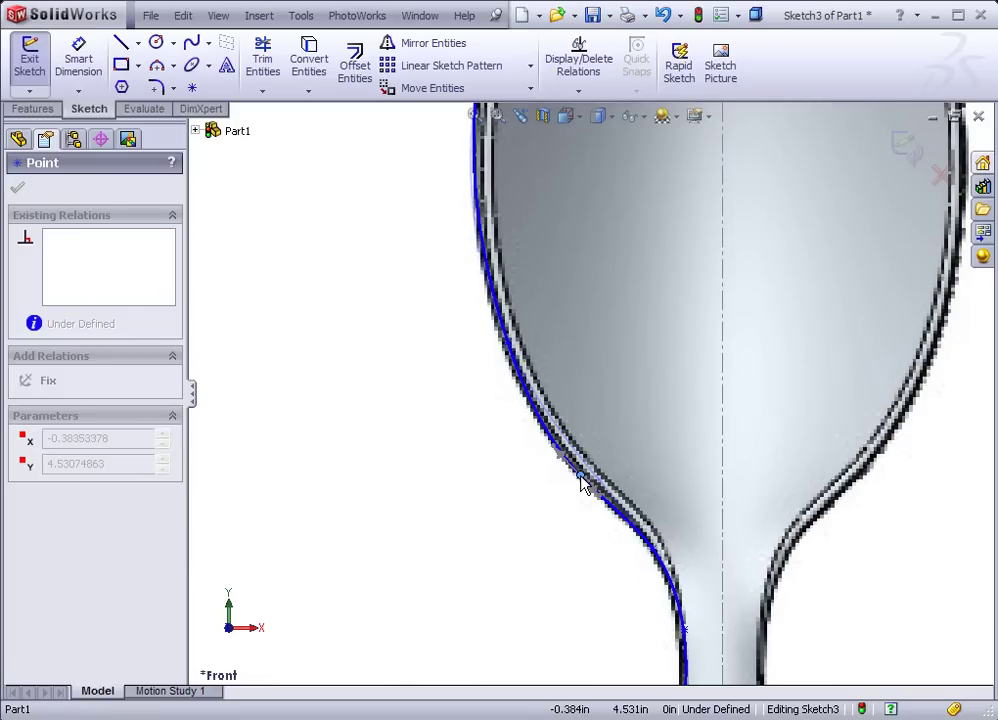
# - Adjust the spline point on the bowl's upper-left edge so the curve follows the picture's outline
pyautogui.scroll(3, 495, 350)
pyautogui.scroll(-5, 560, 285)
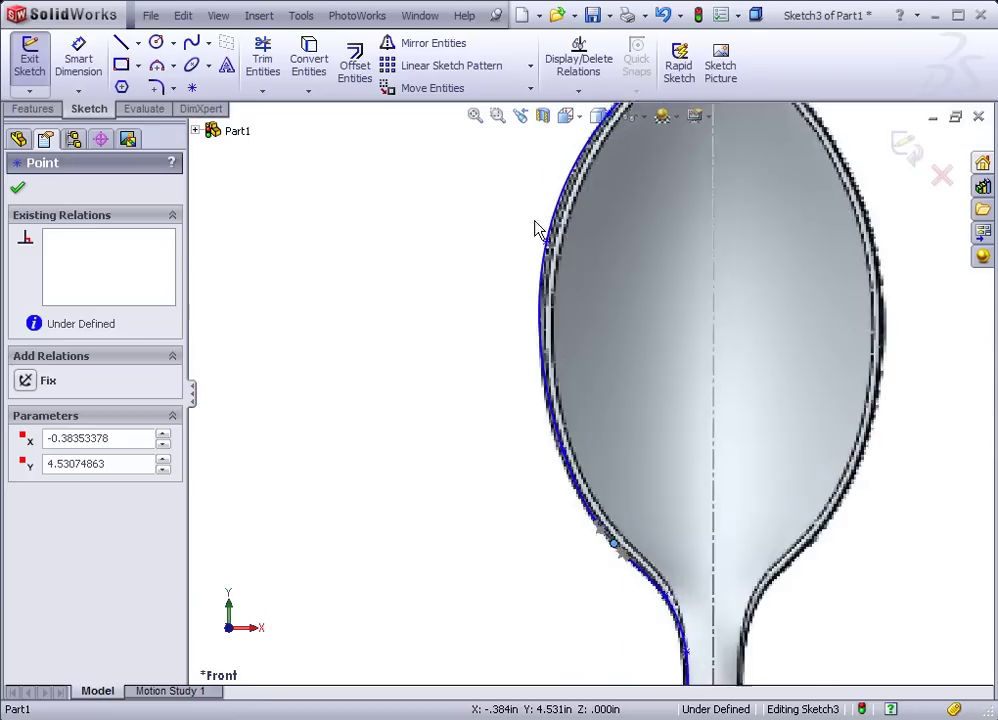
pyautogui.click(564, 328)
pyautogui.moveTo(583, 335); pyautogui.dragTo(570, 327)
pyautogui.click(490, 348)
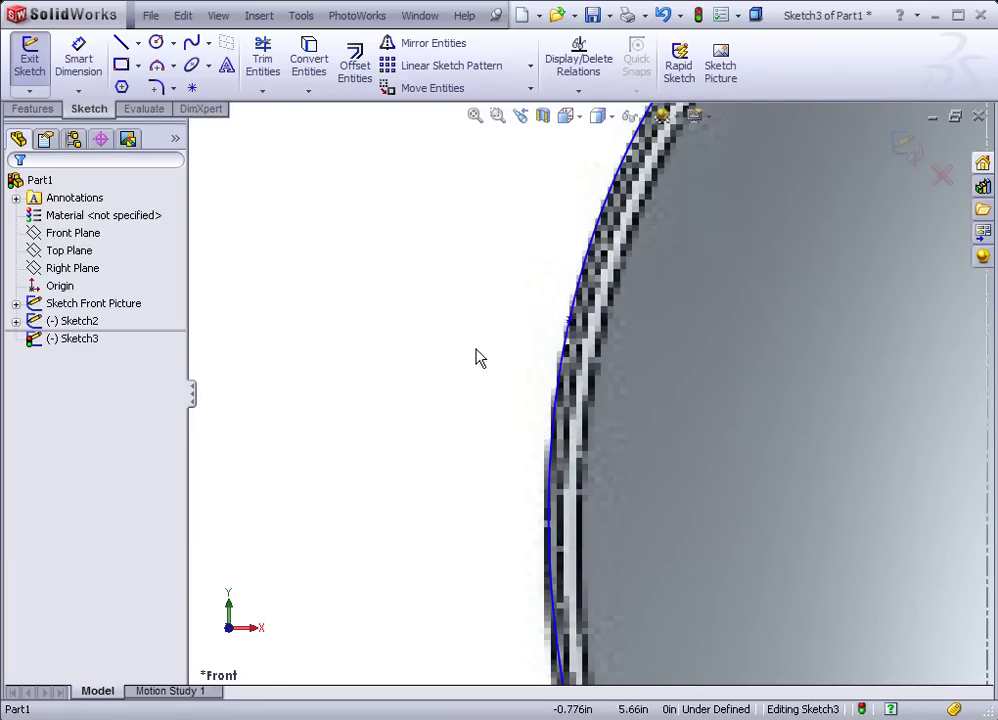
# - Add a horizontal relation between the spline's lower endpoint on the handle and the origin
pyautogui.scroll(4, 475, 370)
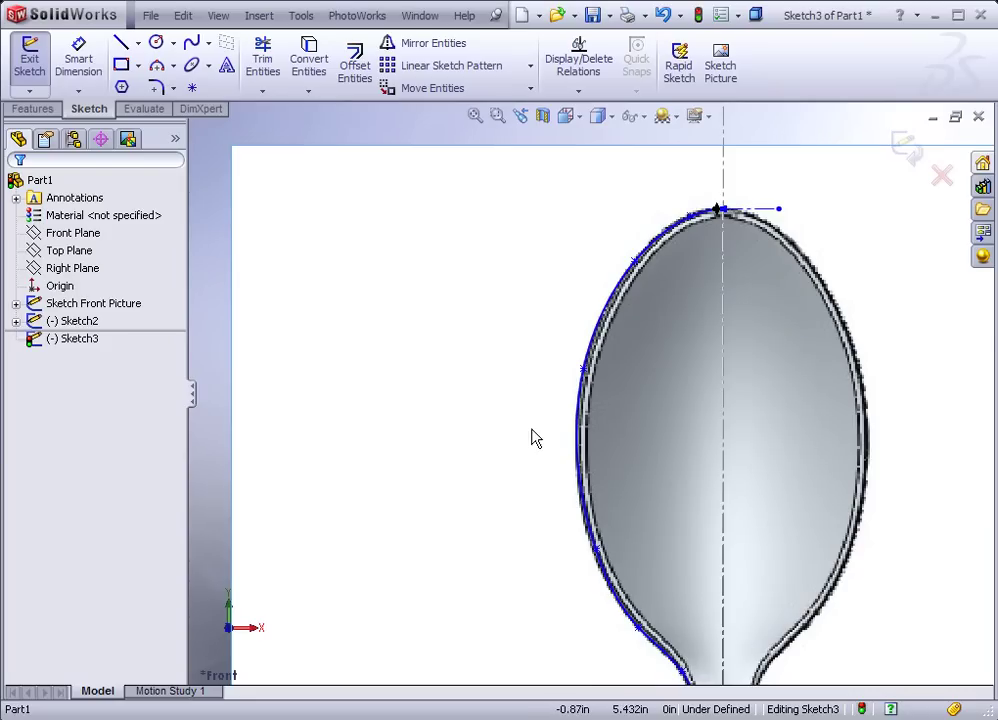
pyautogui.scroll(8, 657, 619)
pyautogui.scroll(-4, 620, 604)
pyautogui.scroll(-6, 596, 540)
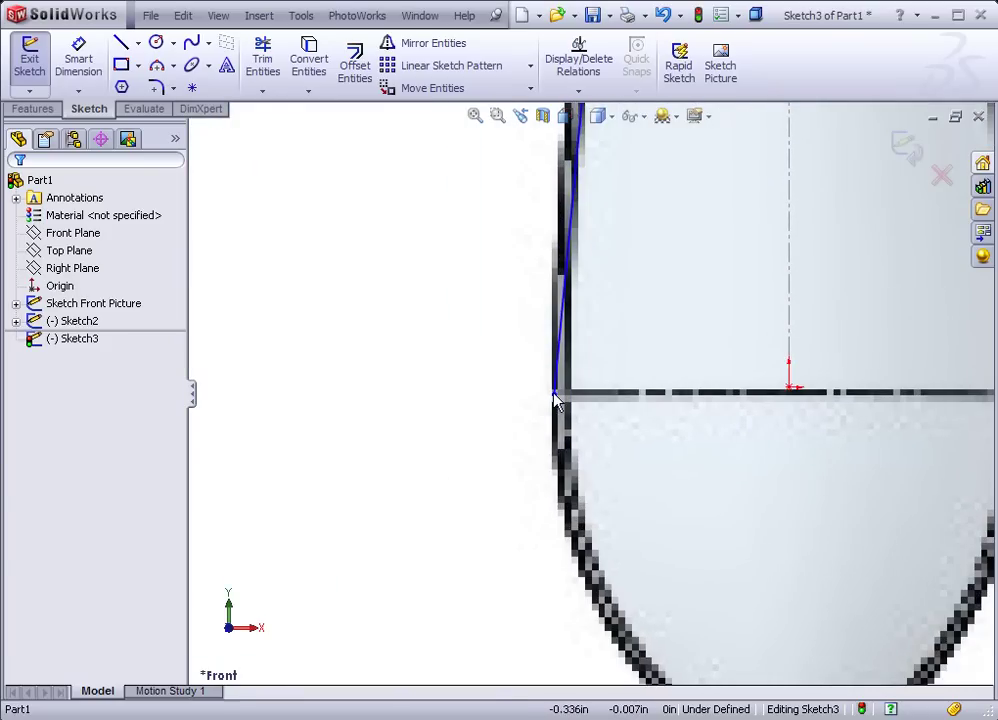
pyautogui.click(555, 395)
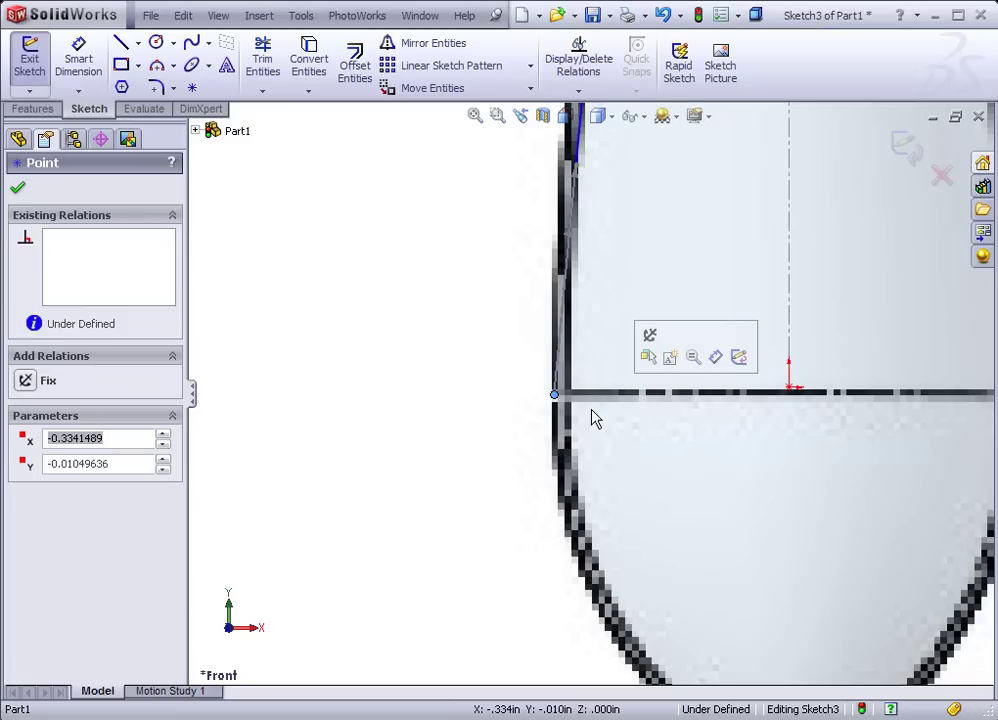
pyautogui.keyDown('ctrl'); pyautogui.click(790, 390); pyautogui.keyUp('ctrl')
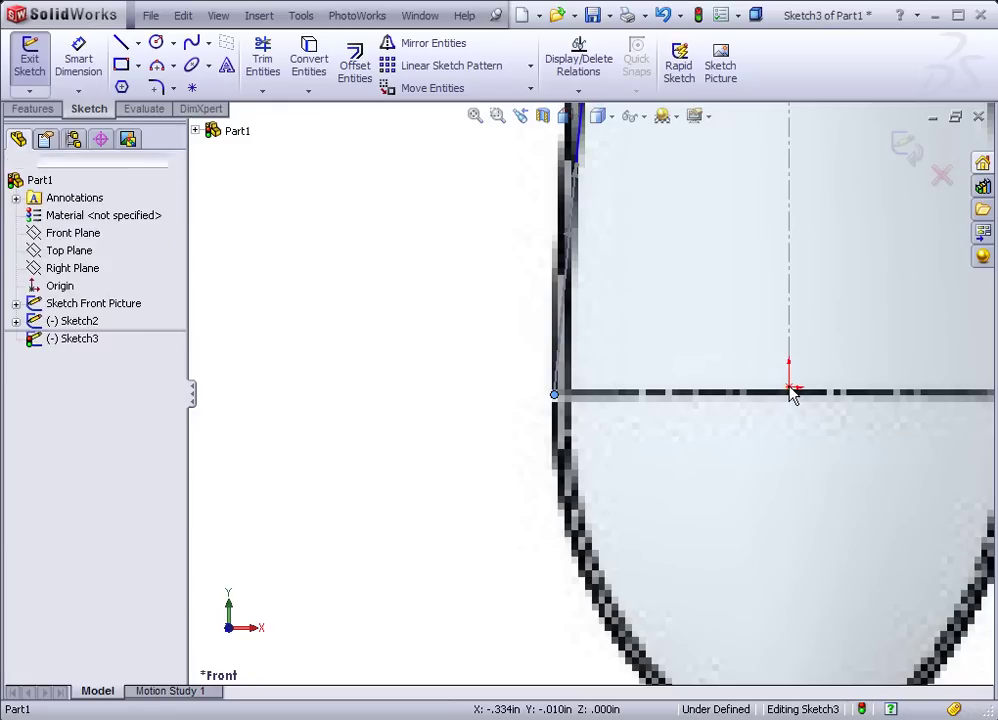
pyautogui.click(25, 497)
pyautogui.click(312, 408)
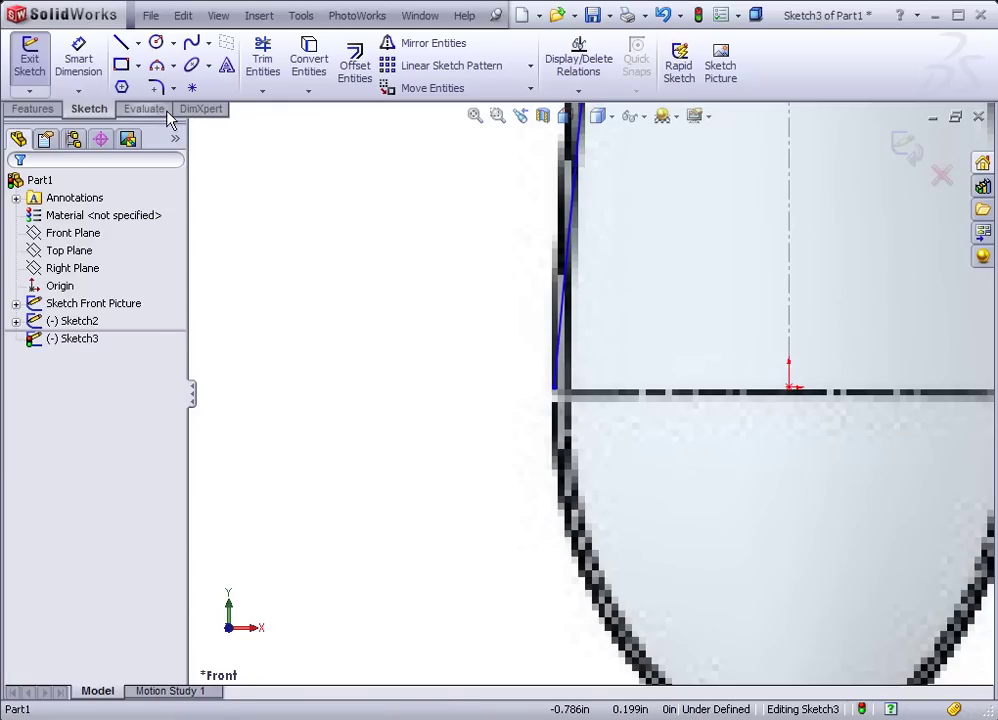
# - Draw a centerline about 0.335 in long downward from the spline's lower endpoint, tangent to the spline
pyautogui.click(138, 44)
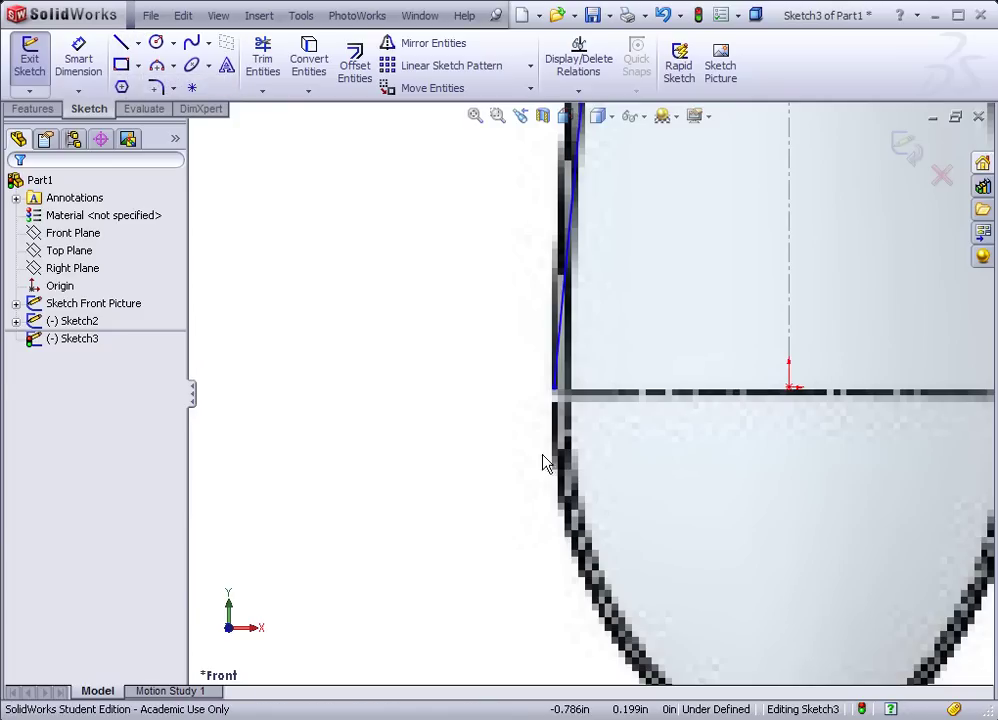
pyautogui.click(556, 391)
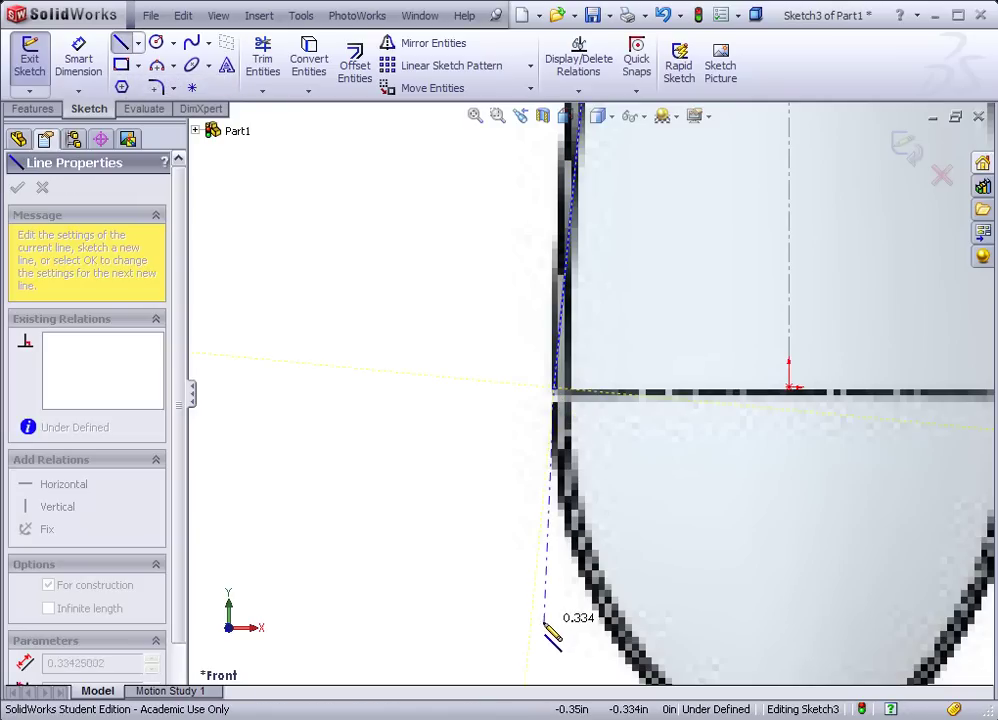
pyautogui.click(531, 621)
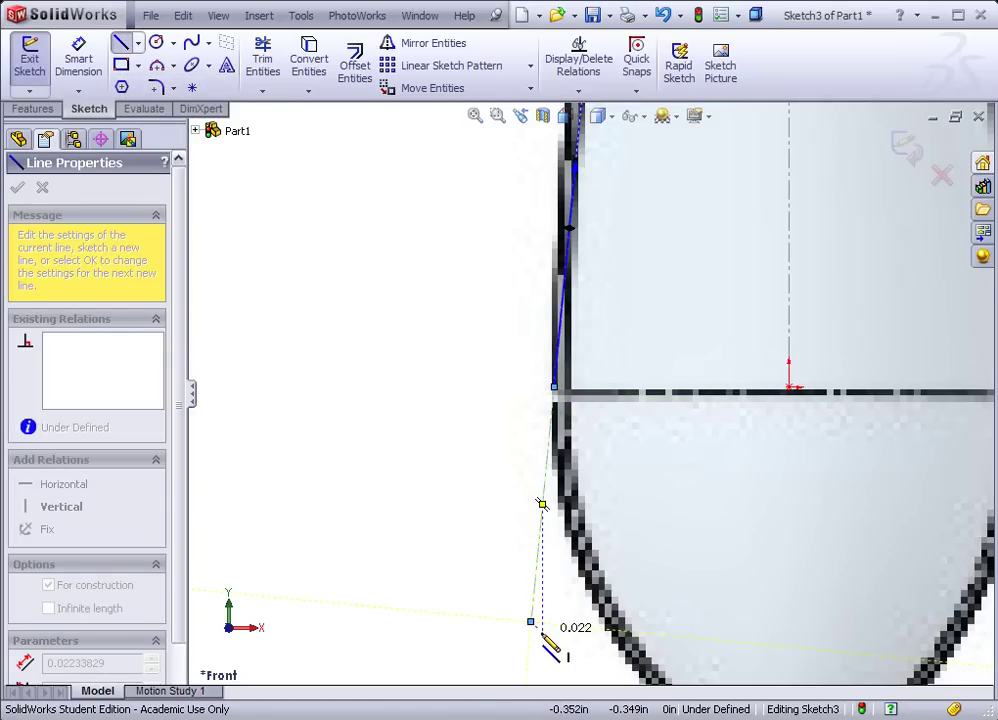
pyautogui.press('Escape')
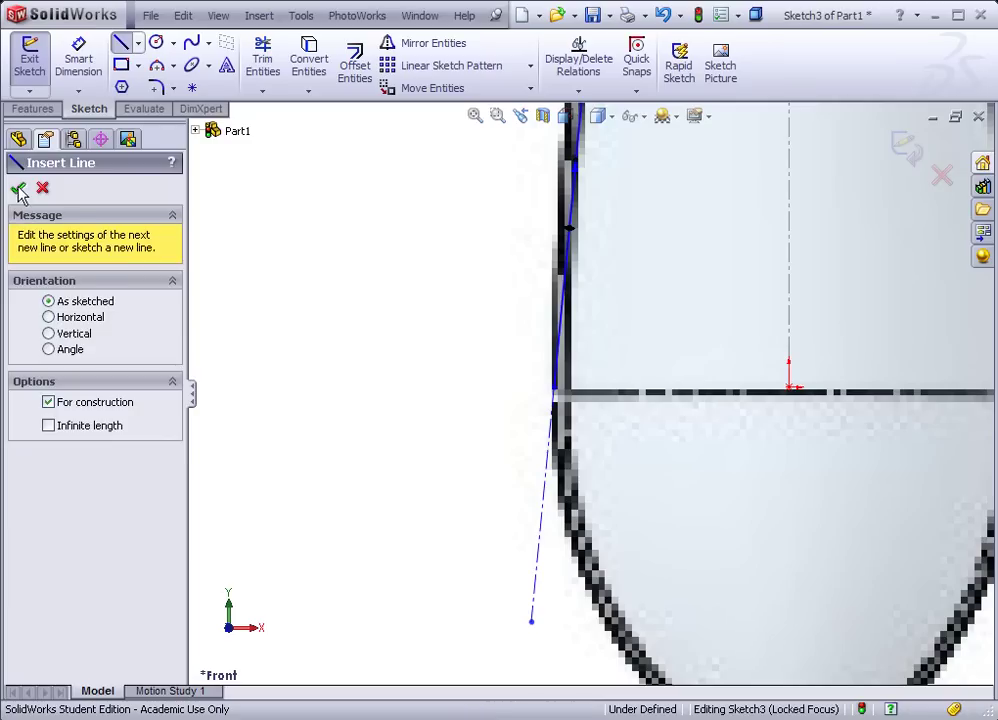
pyautogui.click(19, 189)
# - Make the construction line at the handle end of the spline vertical
pyautogui.click(538, 553)
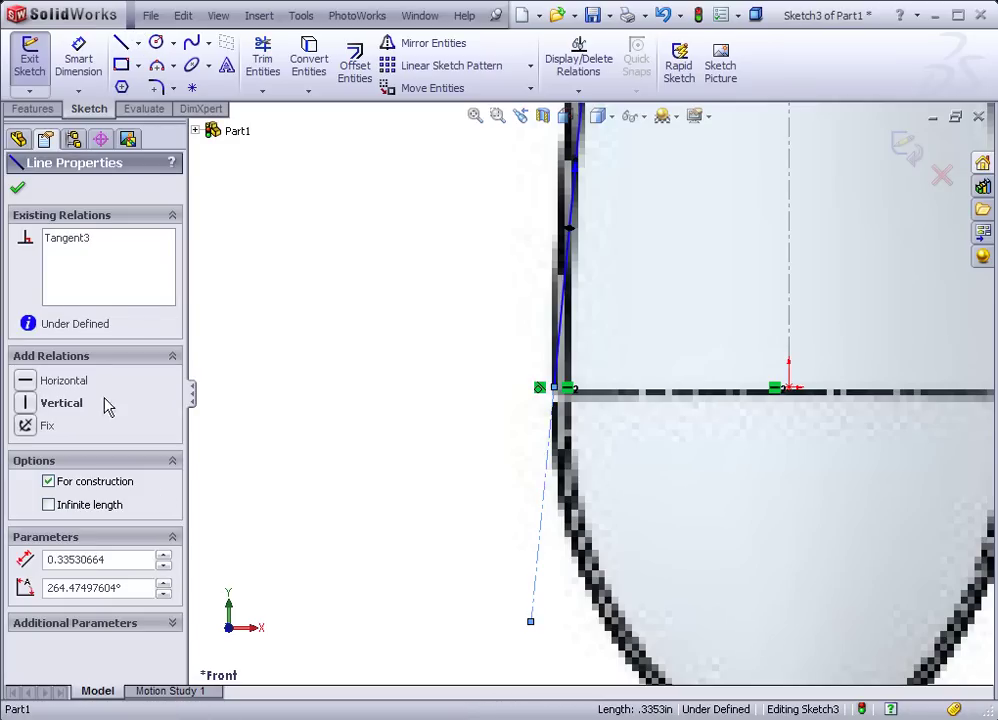
pyautogui.click(45, 403)
pyautogui.click(345, 555)
# - Check the traced outline along the whole spoon, close the sketch and rebuild the part
pyautogui.scroll(2, 350, 557)
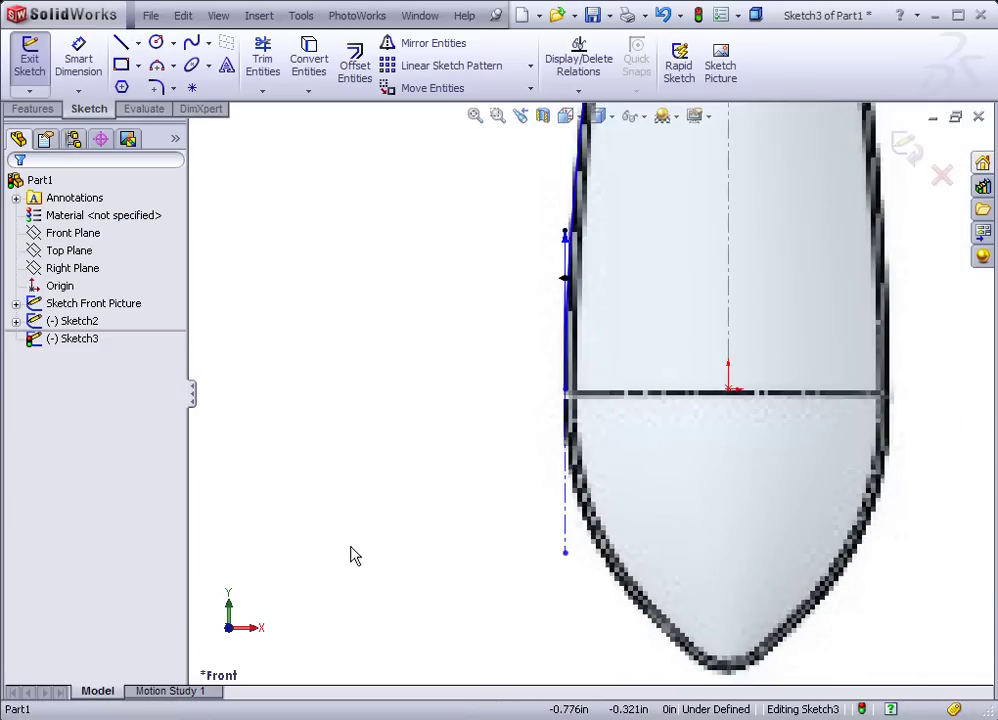
pyautogui.scroll(4, 350, 557)
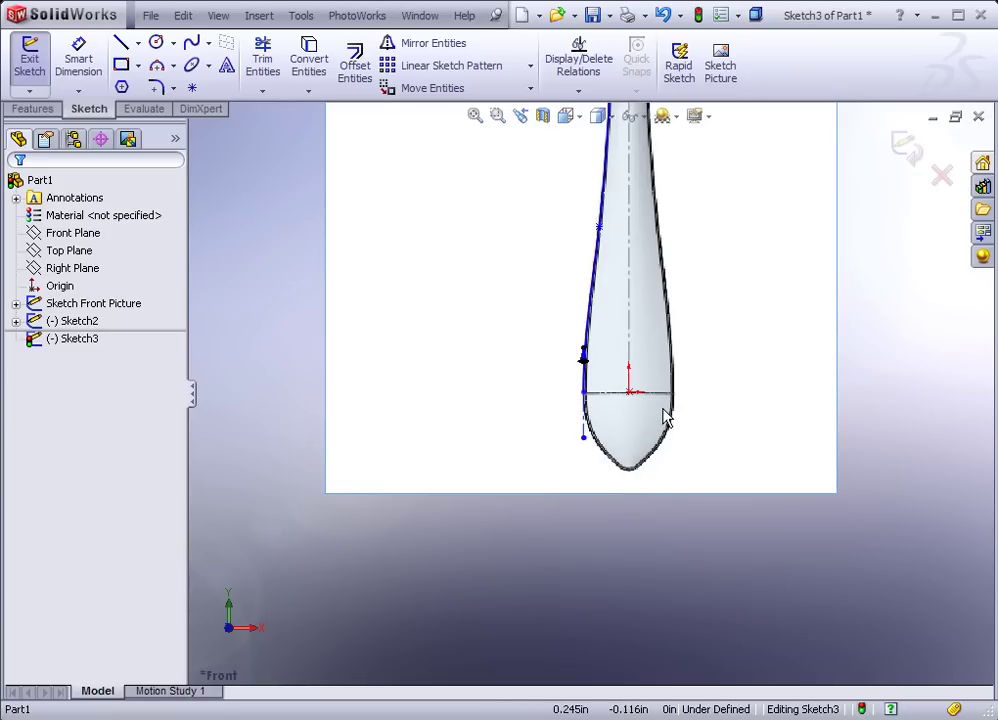
pyautogui.scroll(2, 668, 418)
pyautogui.scroll(3, 619, 368)
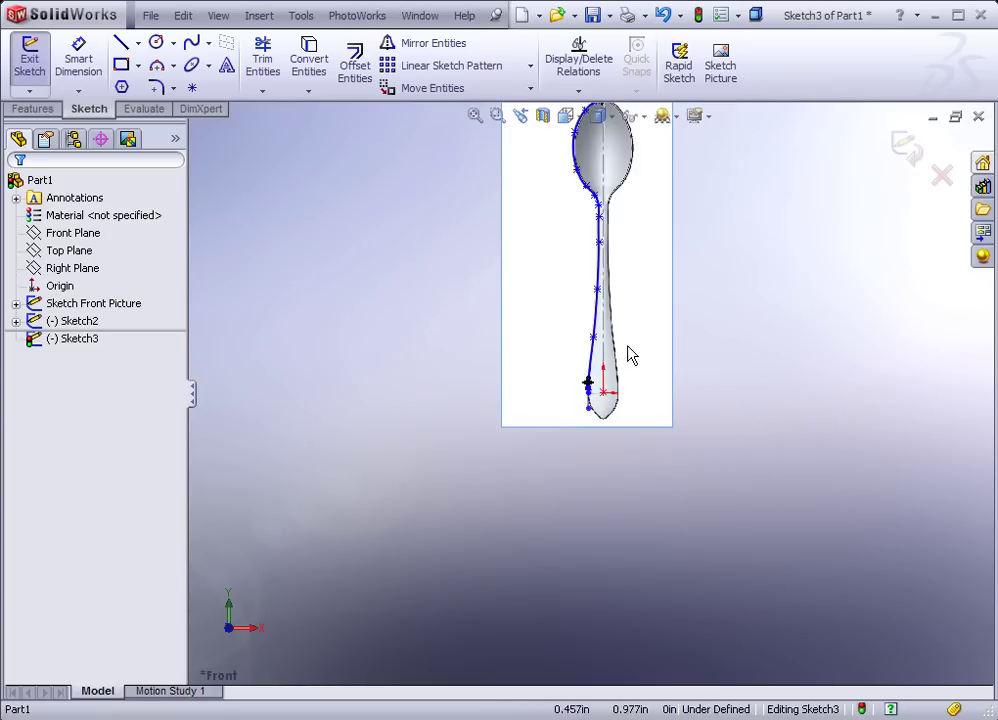
pyautogui.scroll(-2, 600, 275)
pyautogui.scroll(-1, 579, 296)
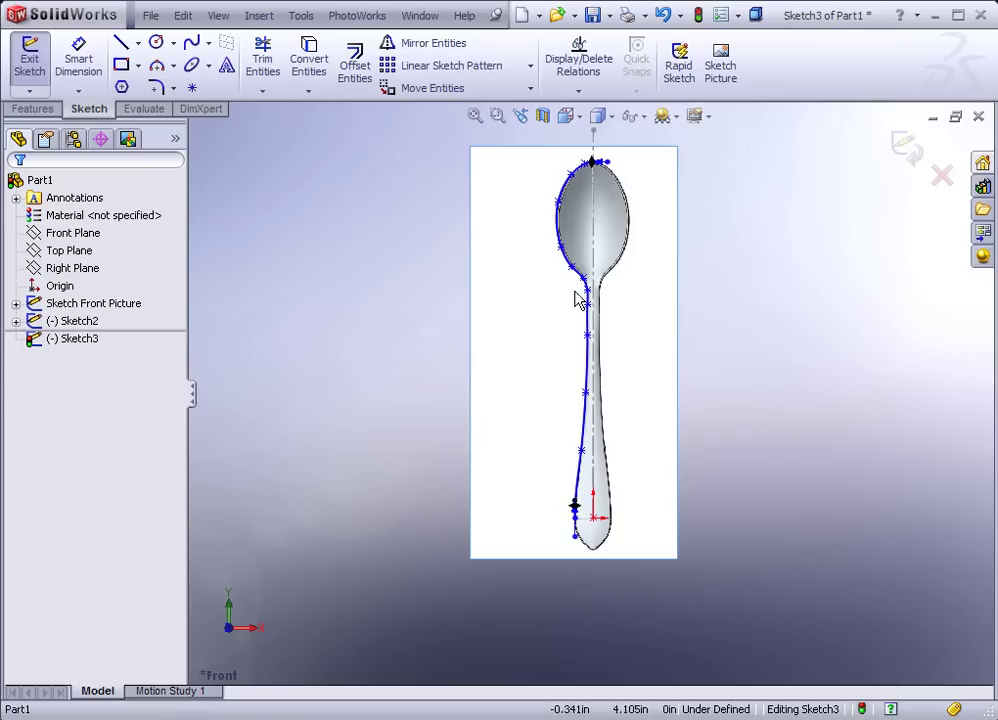
pyautogui.click(697, 15)
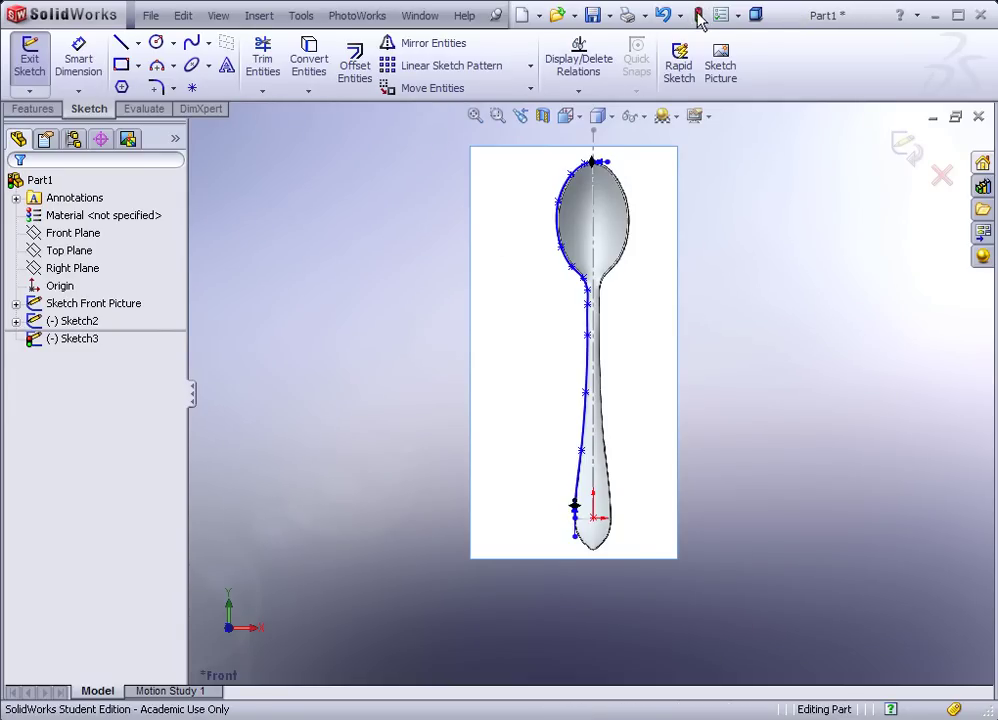
# - Rename the finished outline sketch, Sketch3, as FRONT EDGE
pyautogui.click(75, 340)
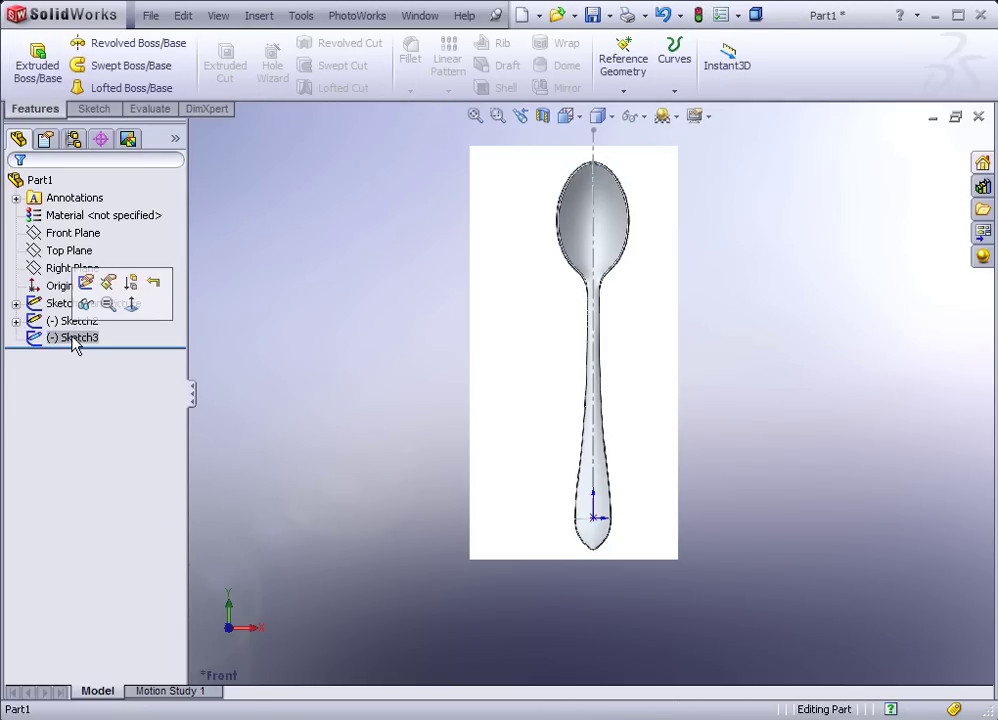
pyautogui.click(78, 341)
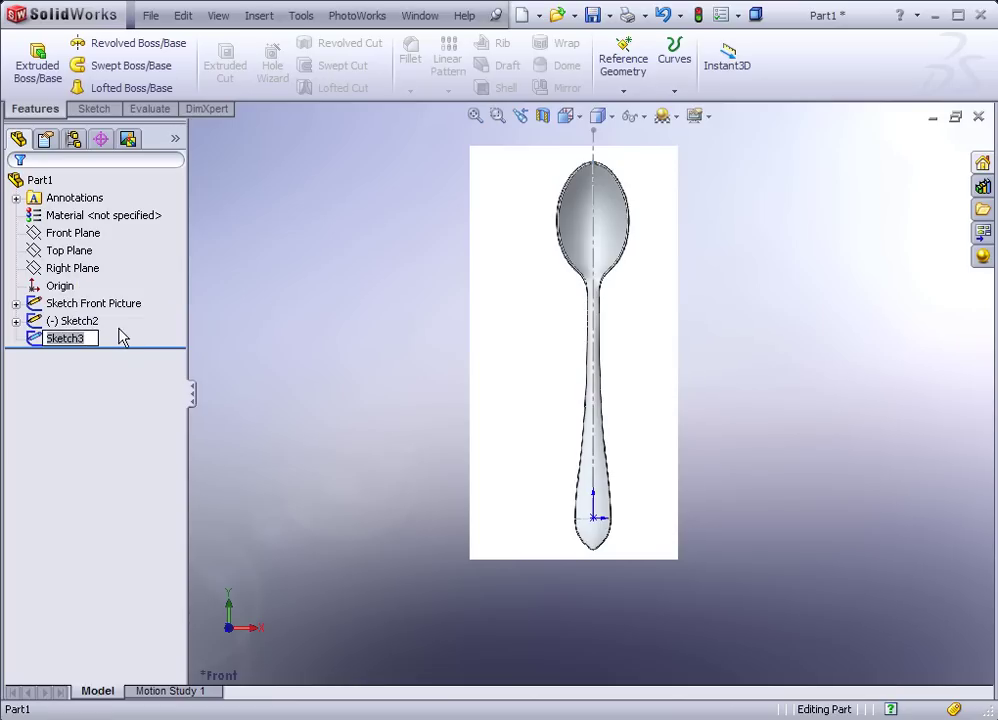
pyautogui.write('FRONT EDGE')
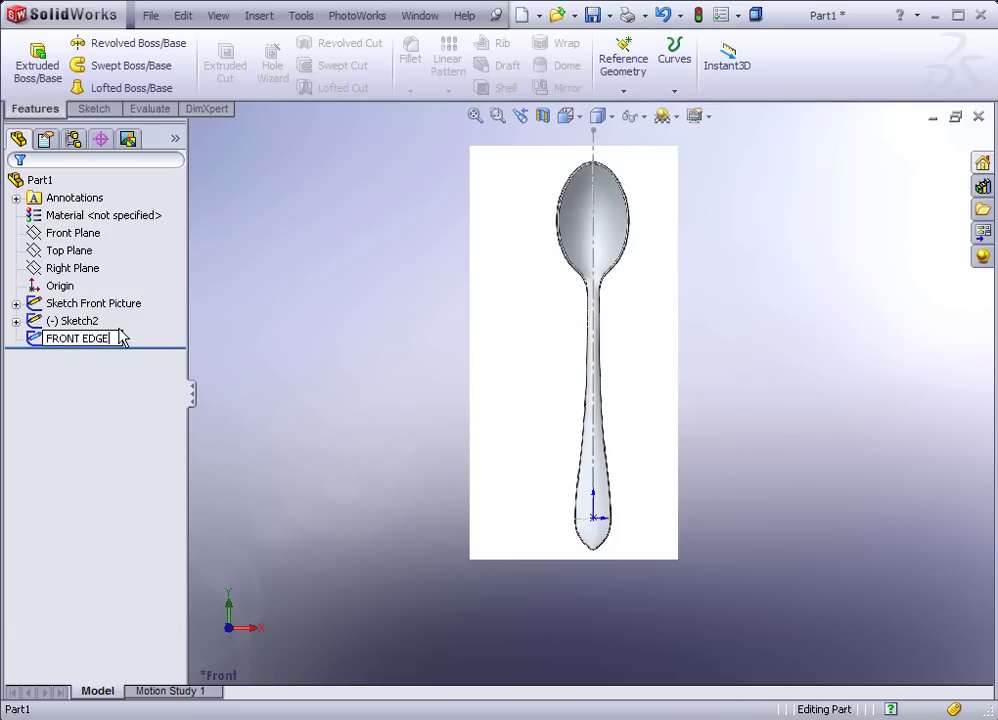
pyautogui.click(237, 345)
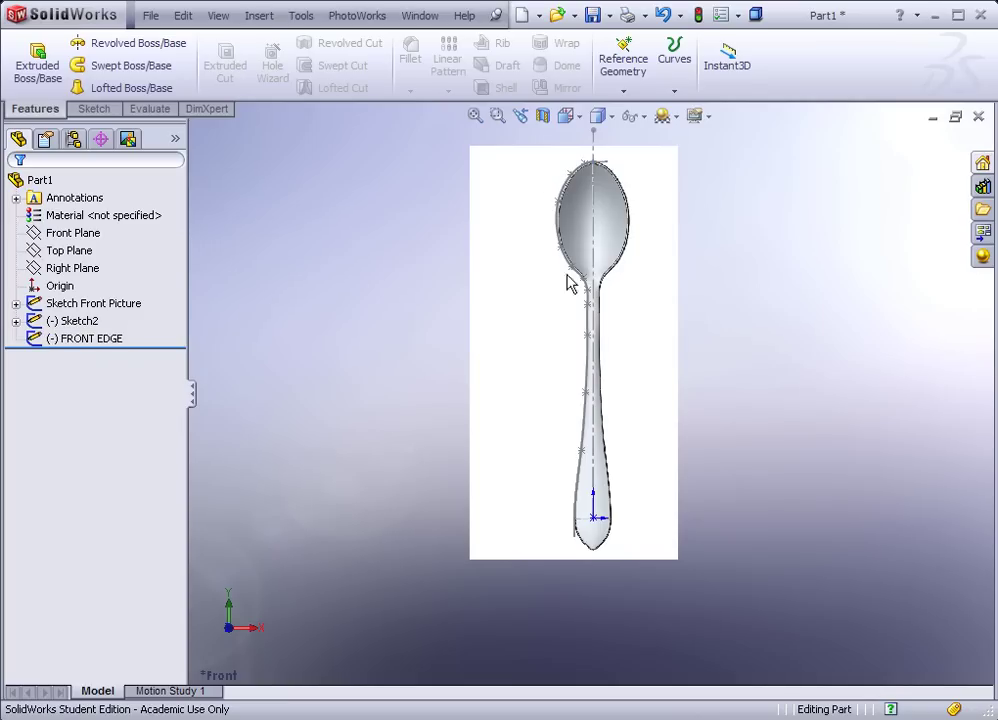
# - Rename Sketch2, which holds the side-view picture, as RIGHT PICTURE
pyautogui.click(76, 321)
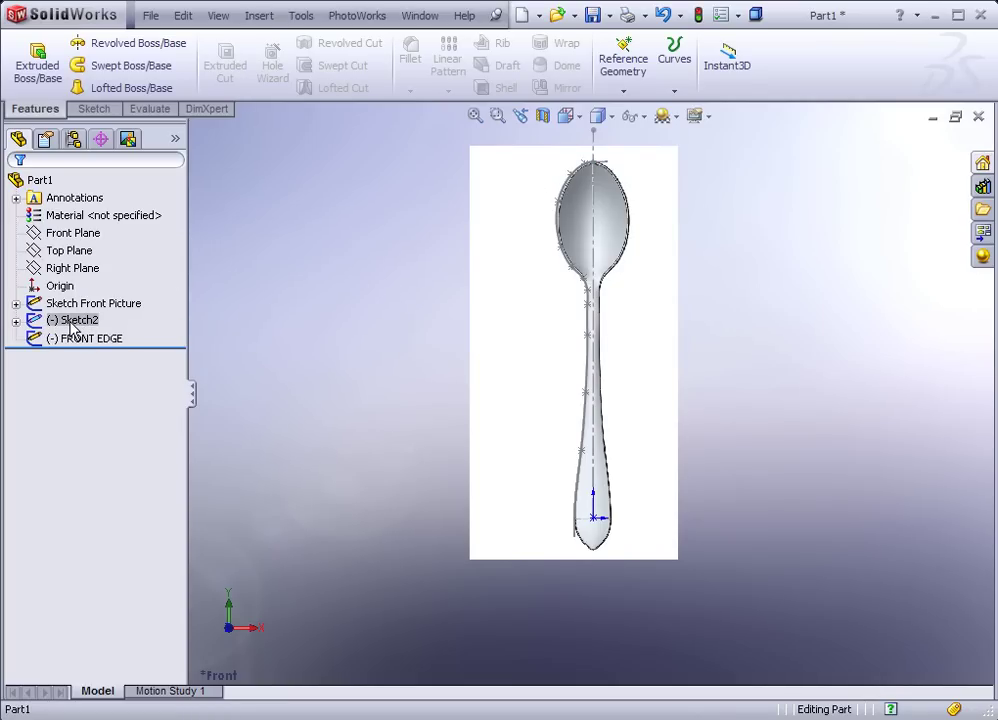
pyautogui.click(72, 324)
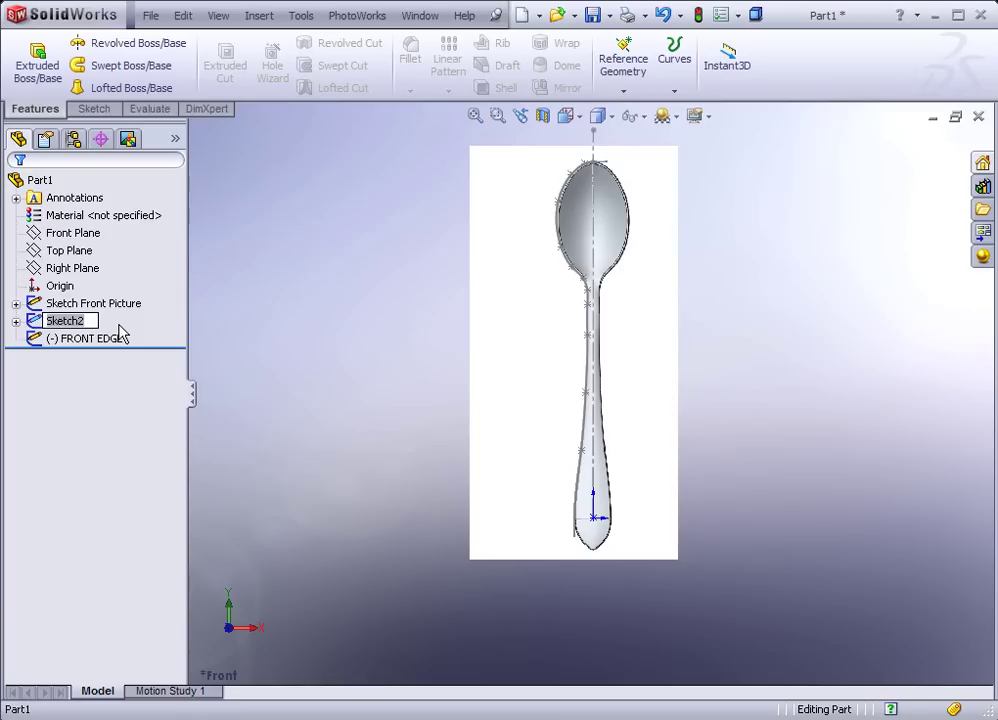
pyautogui.write('RIGHT PI')
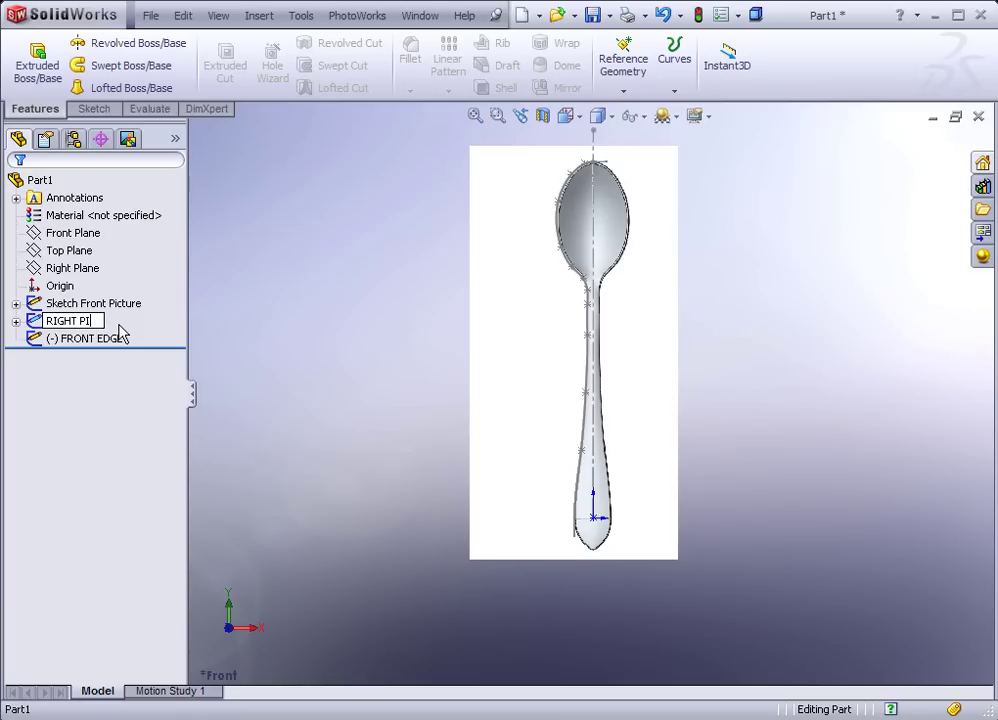
pyautogui.write('CTURE')
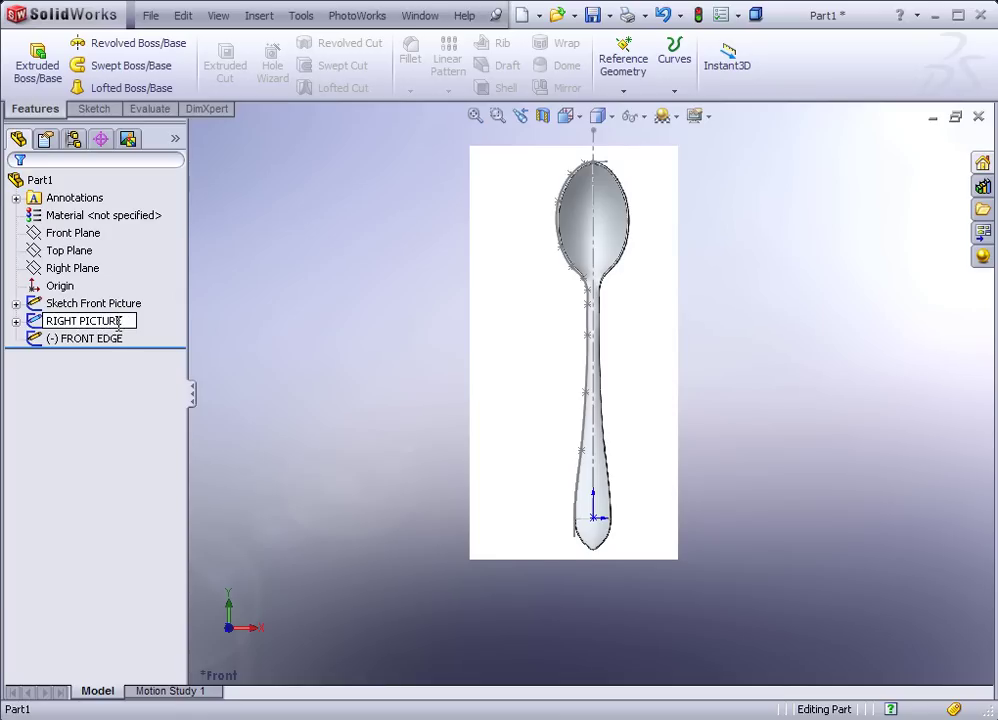
pyautogui.press('Return')
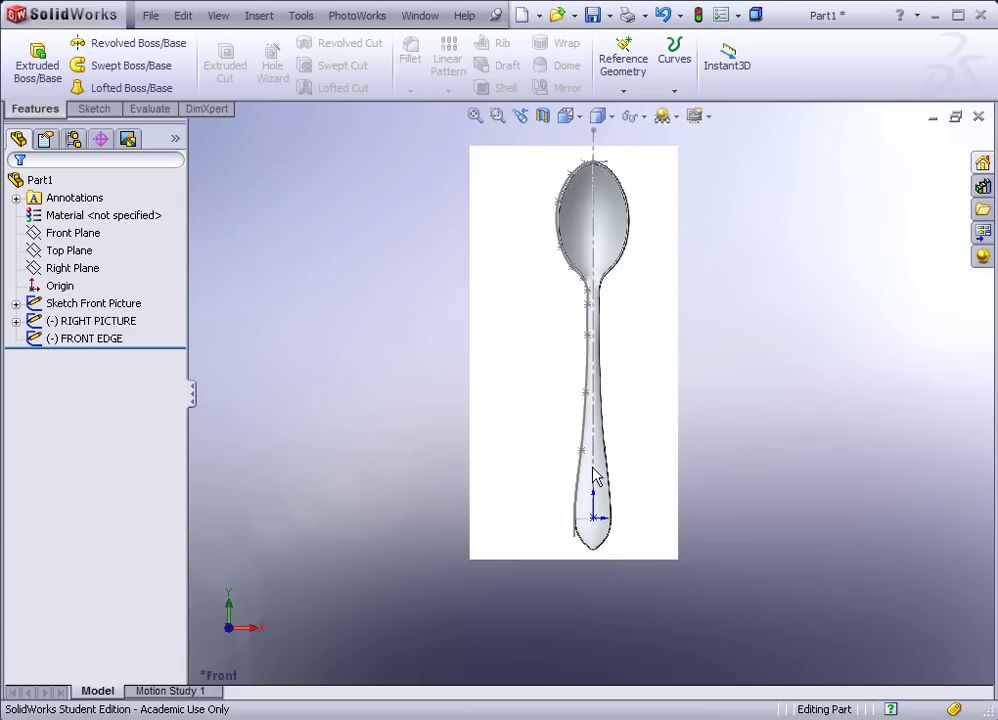
# - Start a new sketch on the Right Plane and orient the view normal to it
pyautogui.scroll(-3, 615, 482)
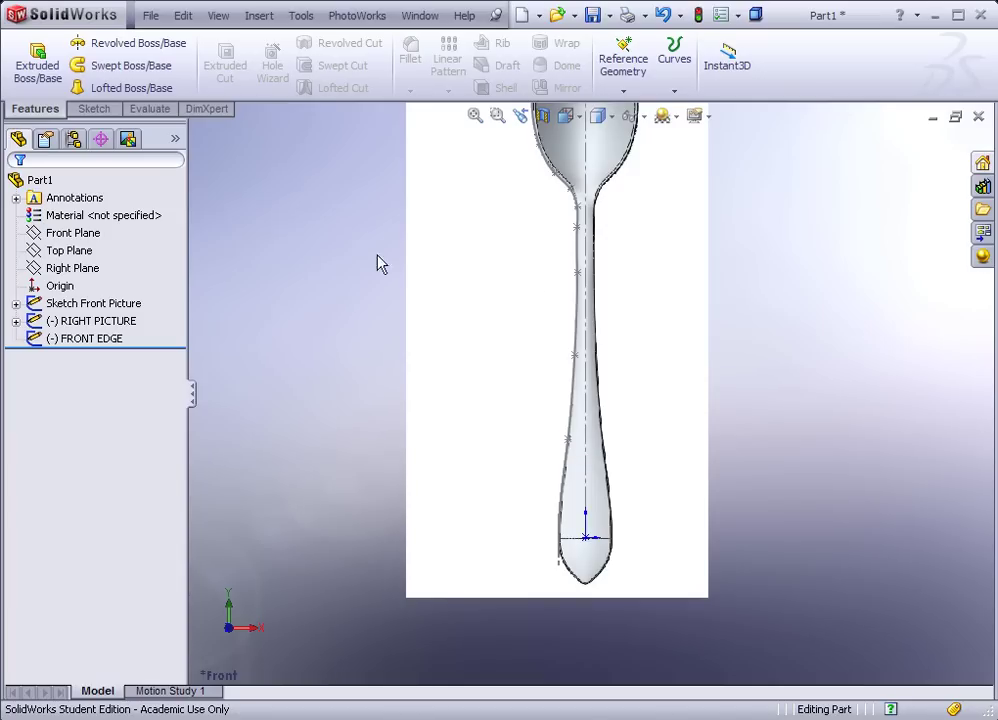
pyautogui.click(72, 268)
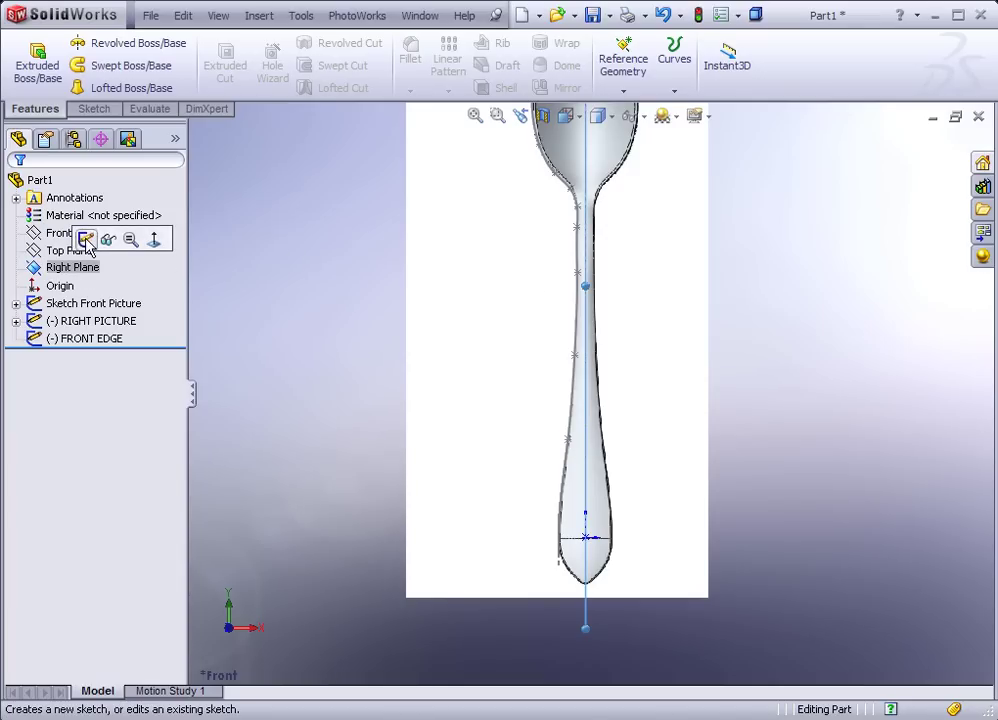
pyautogui.click(82, 234)
pyautogui.click(575, 120)
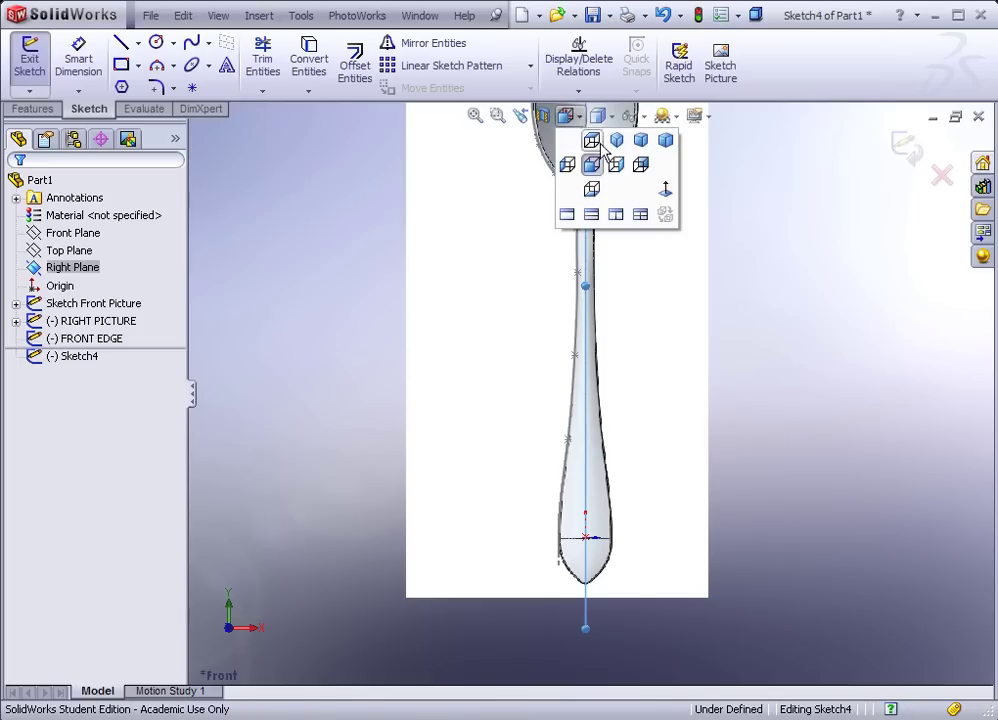
pyautogui.click(661, 190)
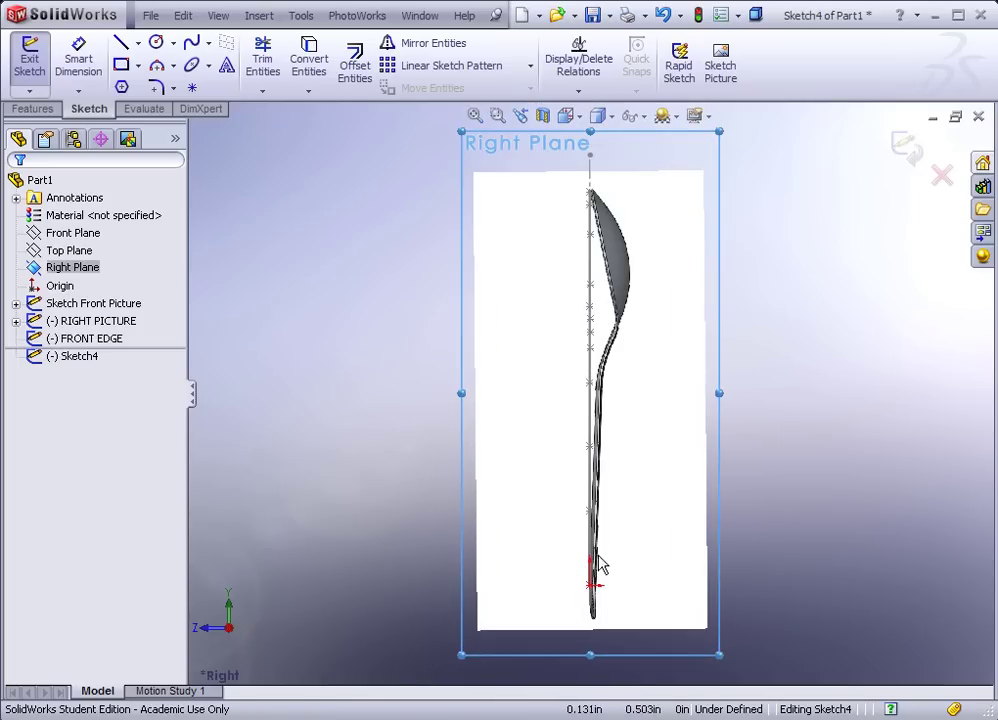
# - Examine the spoon's side profile in the right-side picture, from the handle end up to the bowl
pyautogui.scroll(-3, 599, 532)
pyautogui.scroll(-5, 597, 530)
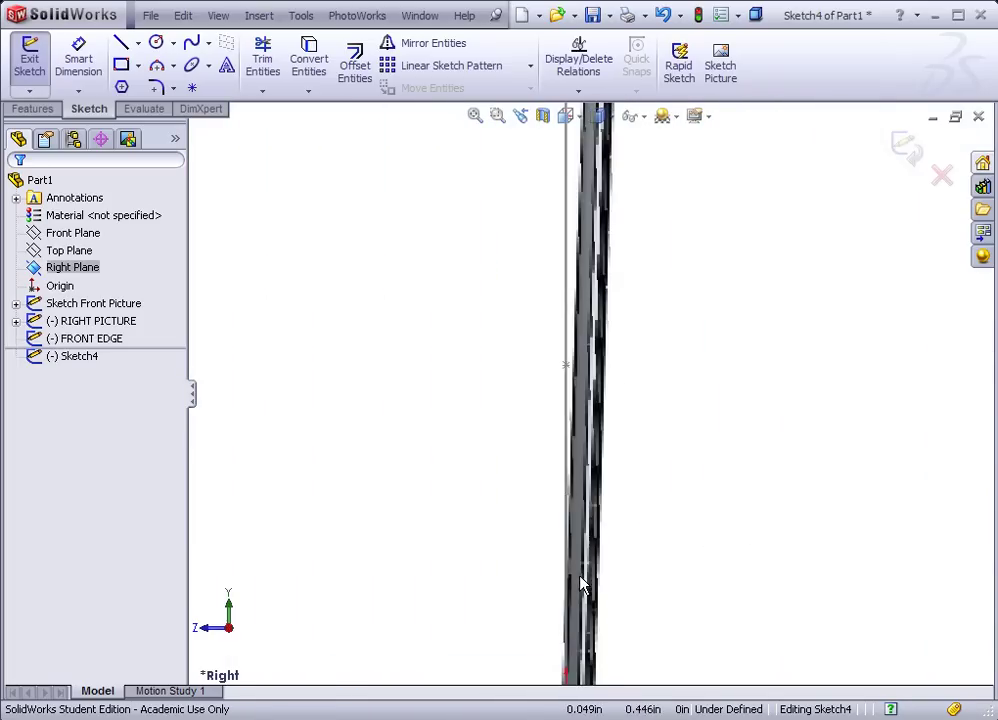
pyautogui.scroll(-3, 577, 642)
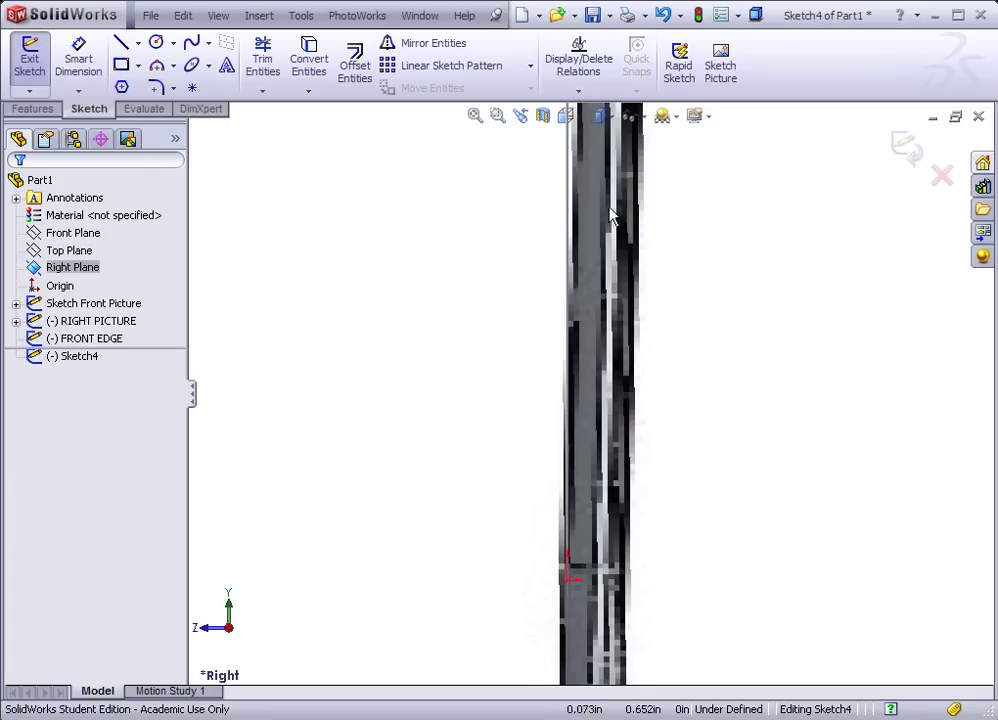
pyautogui.scroll(5, 593, 254)
pyautogui.scroll(3, 595, 260)
pyautogui.scroll(2, 620, 150)
pyautogui.scroll(-5, 605, 200)
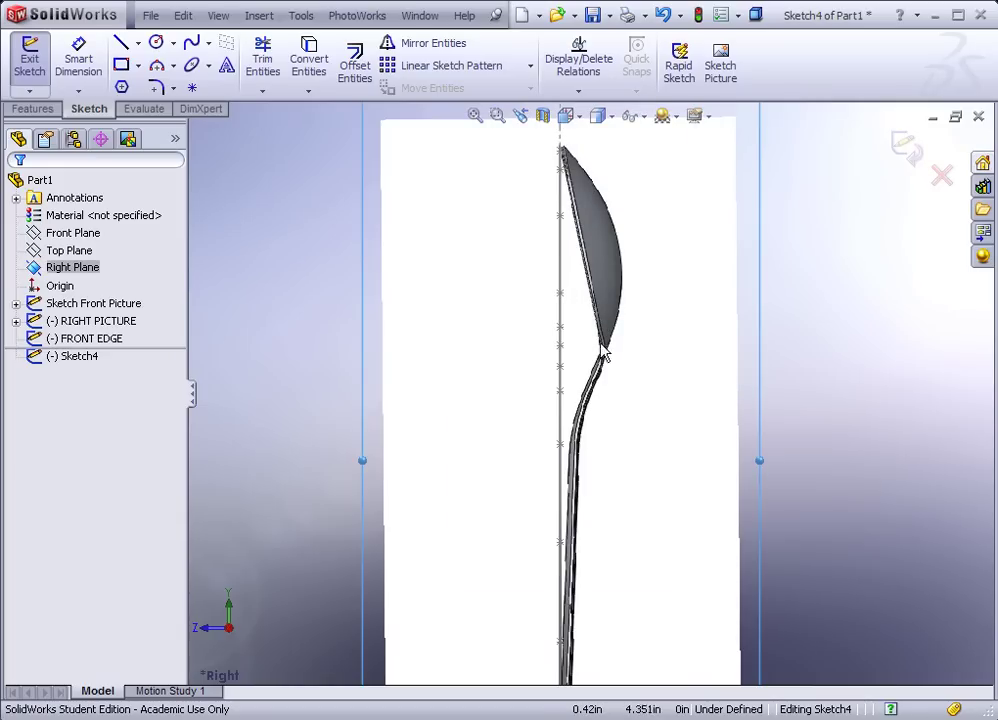
pyautogui.scroll(4, 575, 400)
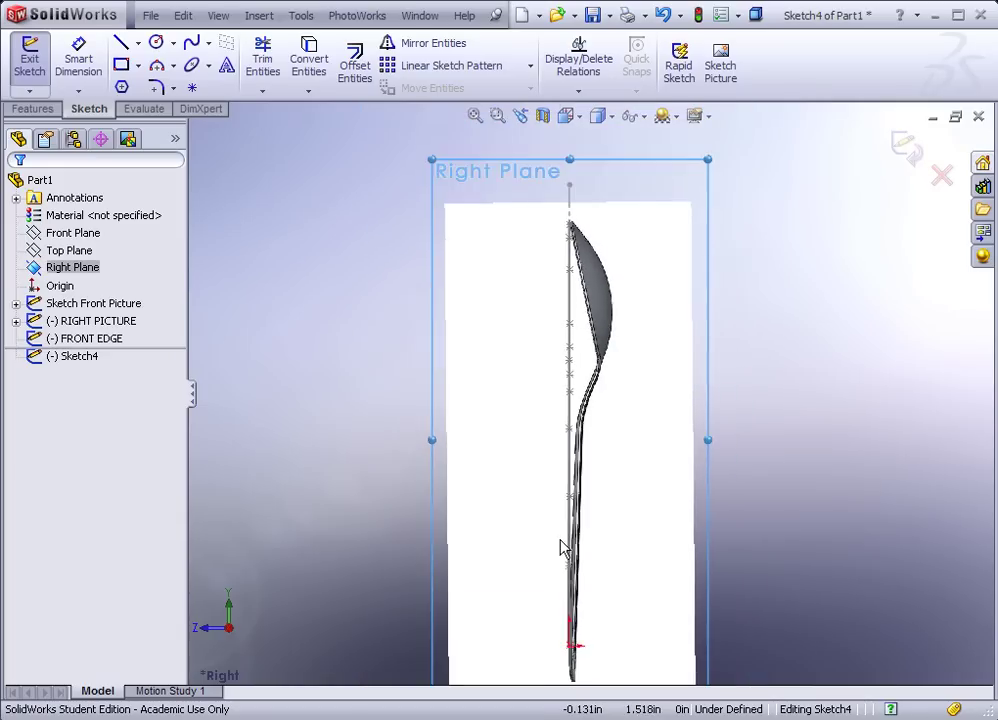
pyautogui.scroll(-5, 578, 578)
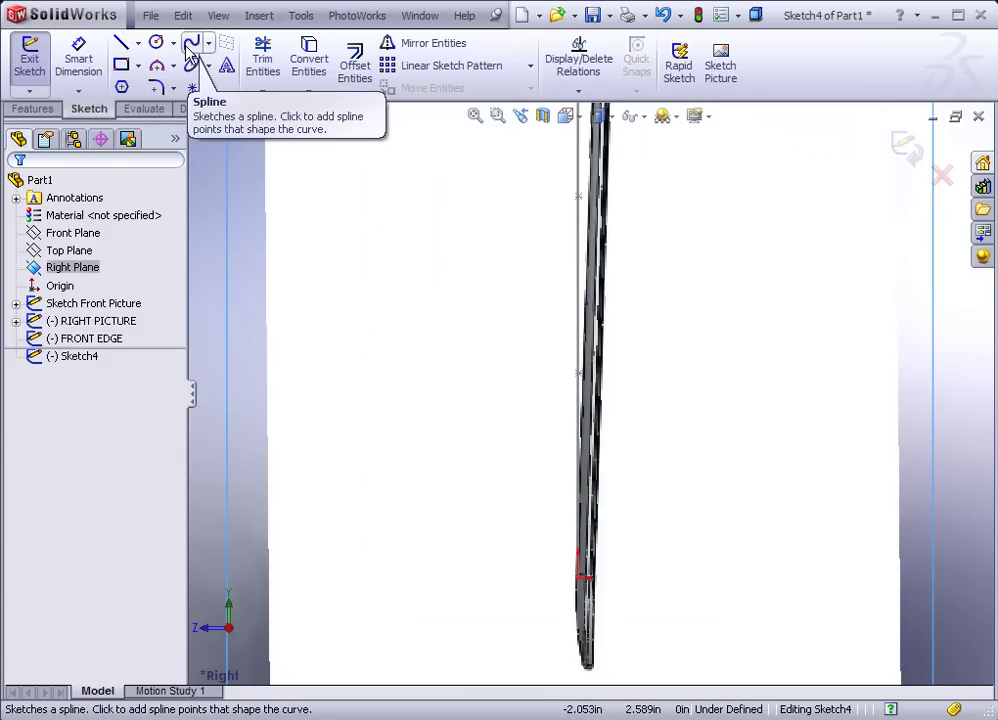
# - Draw a line about 3.14 in long along the middle of the handle's side profile, starting beside the origin and ending below the bend
pyautogui.click(122, 45)
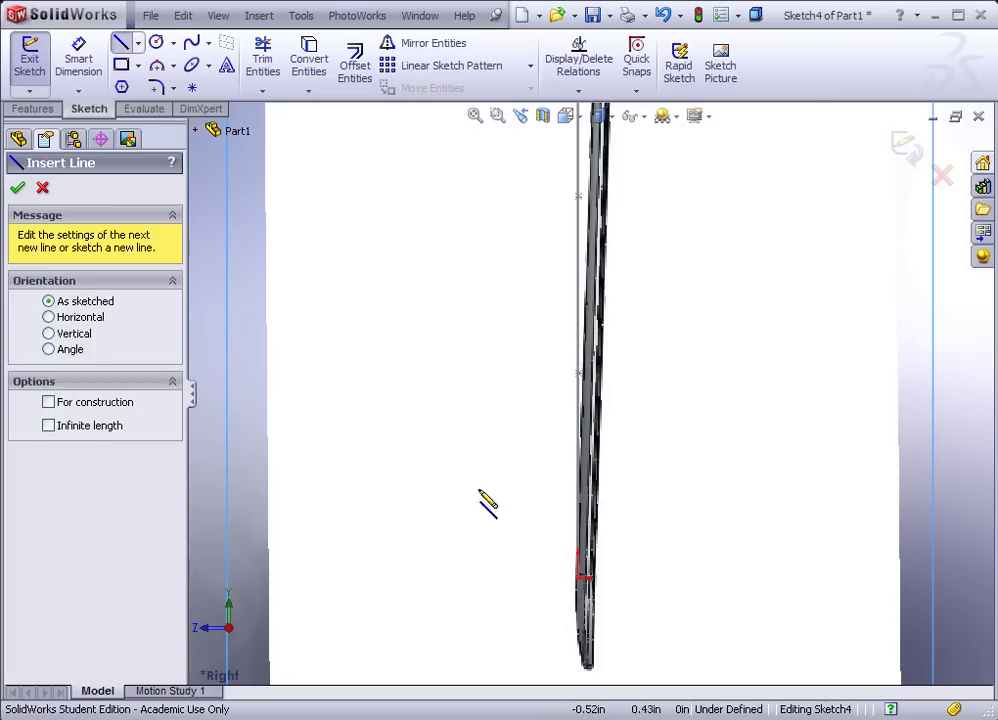
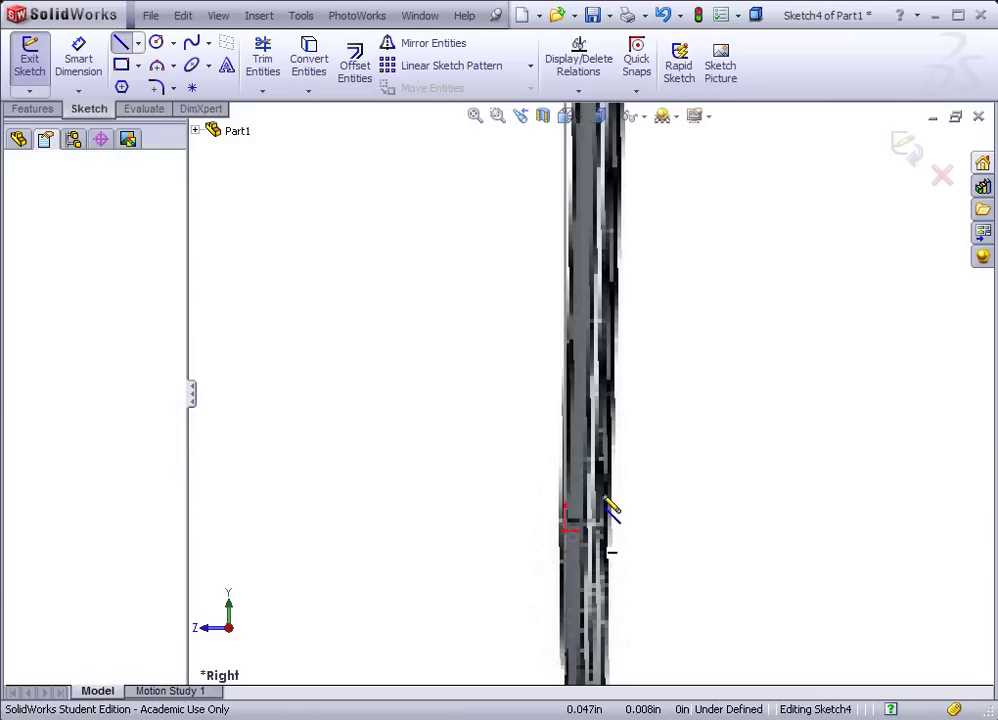
pyautogui.scroll(2, 624, 401)
pyautogui.scroll(-5, 606, 265)
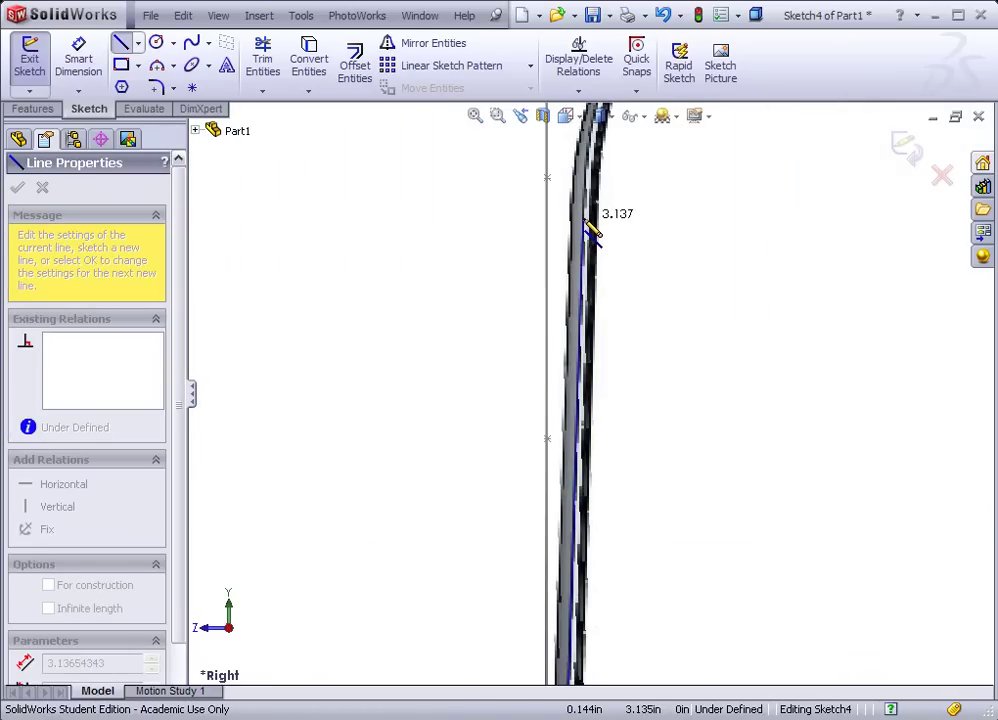
pyautogui.click(586, 218)
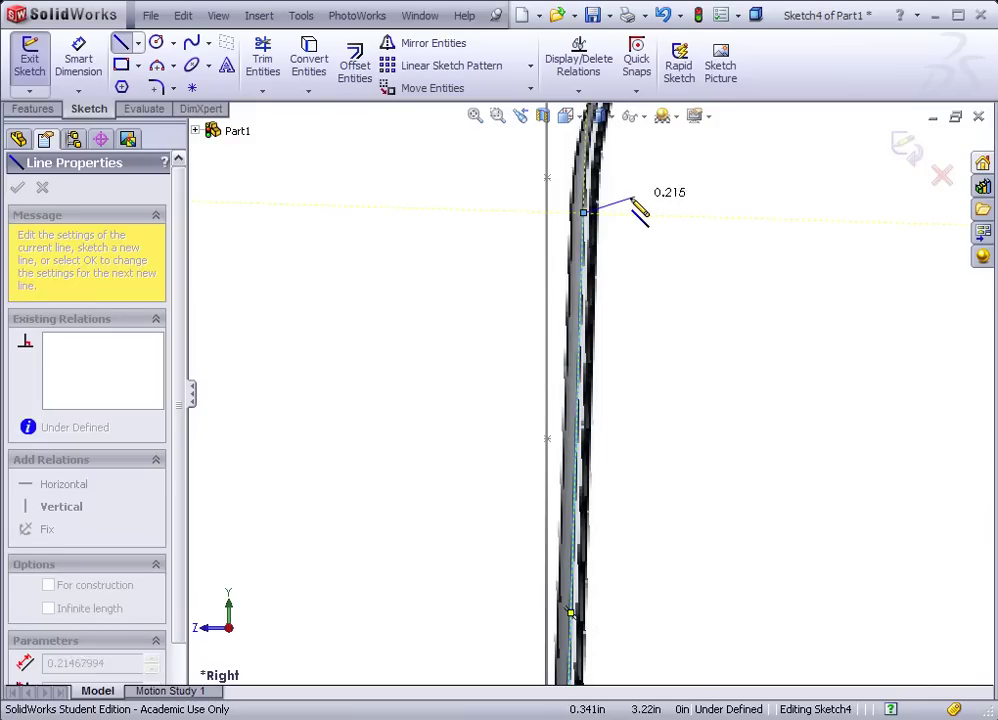
# - Continue the profile from the line's upper end with a chain of tangent arcs following the handle's bend up to the bowl's base
pyautogui.scroll(-3, 578, 208)
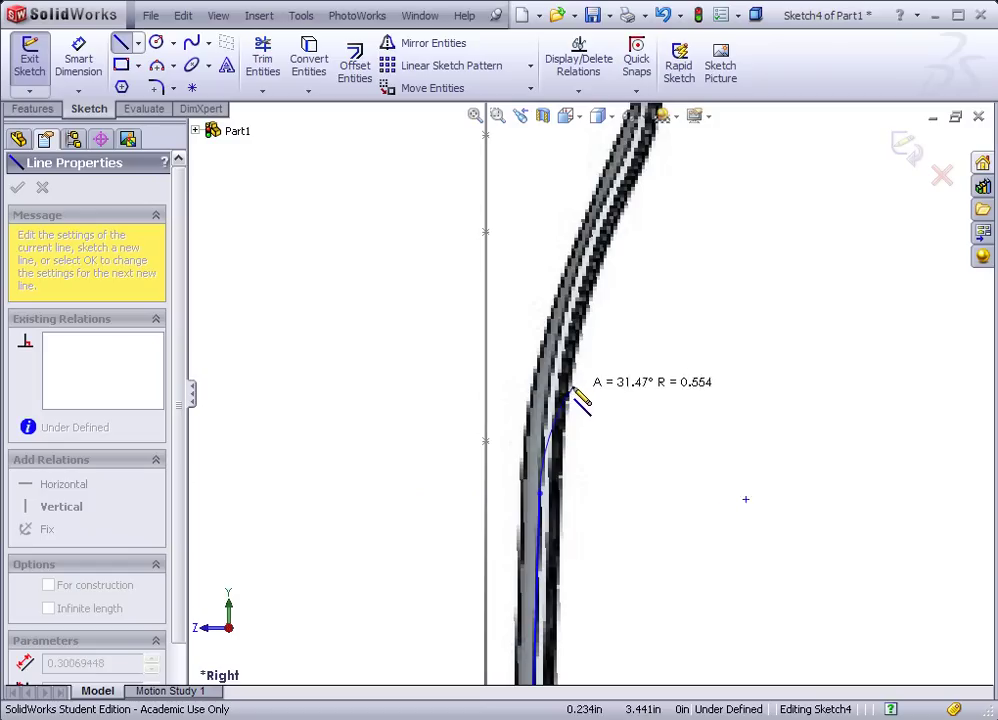
pyautogui.click(563, 322)
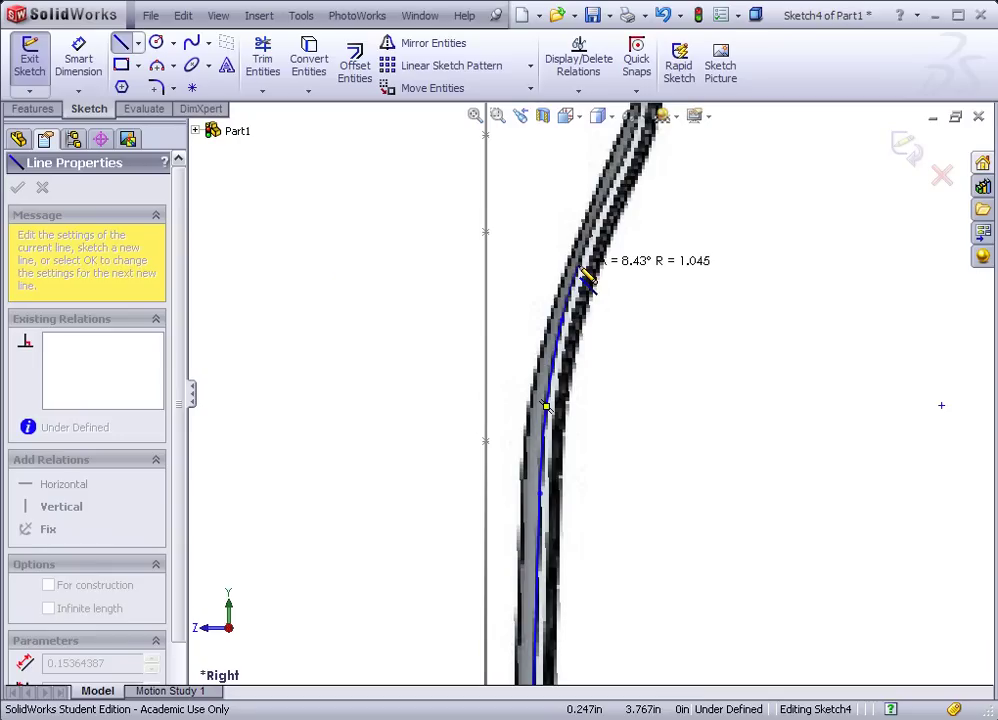
pyautogui.click(629, 164)
pyautogui.scroll(-2, 635, 160)
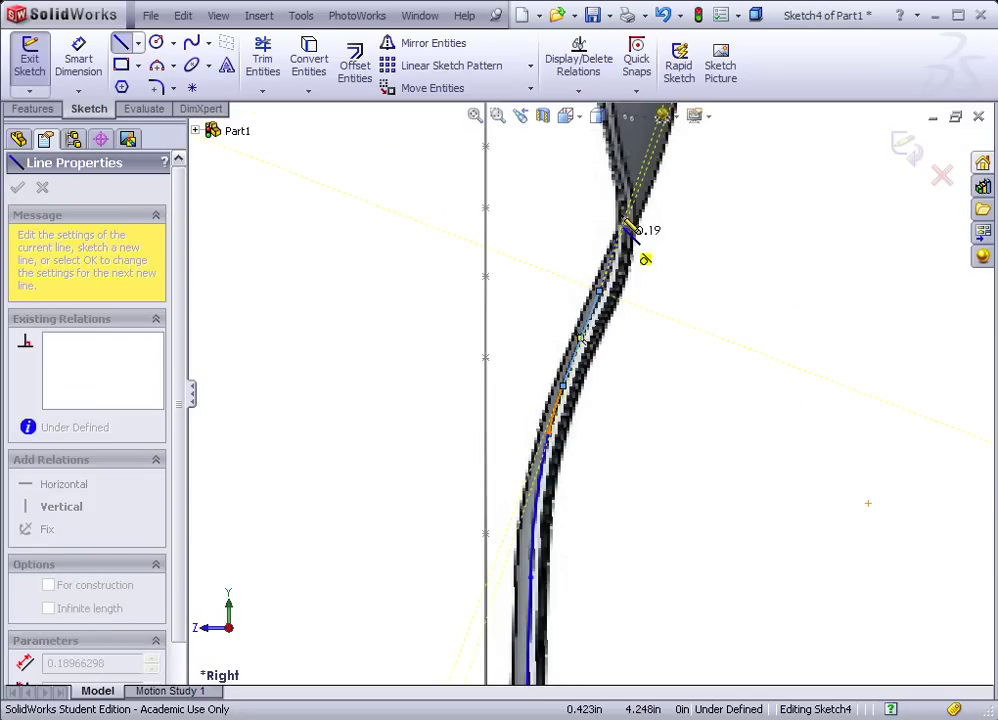
pyautogui.scroll(-1, 632, 230)
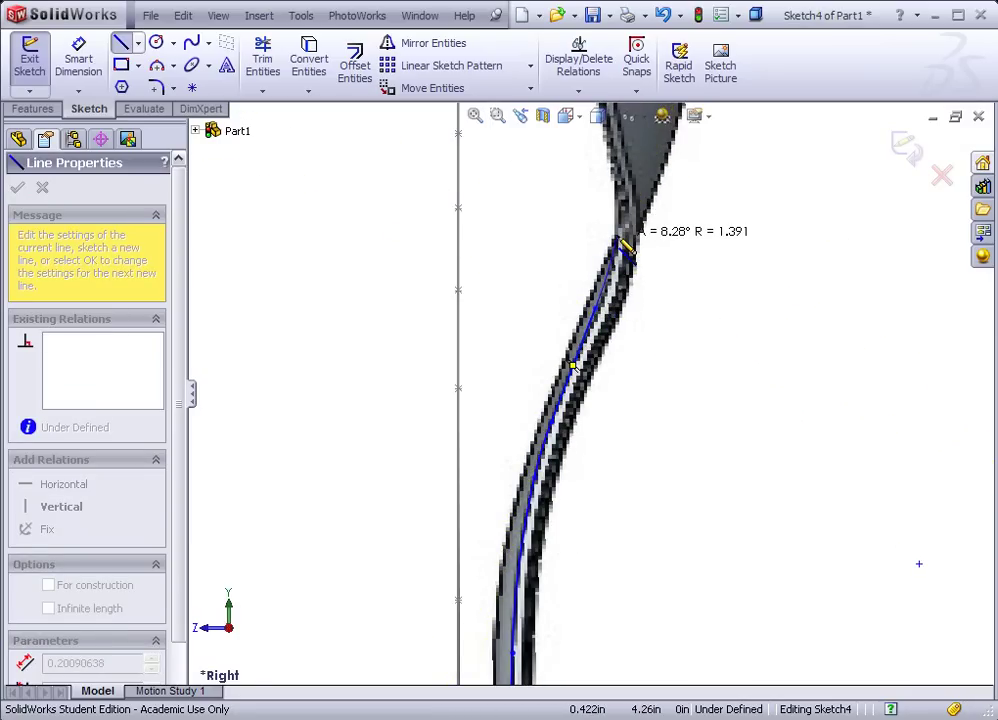
pyautogui.click(644, 258)
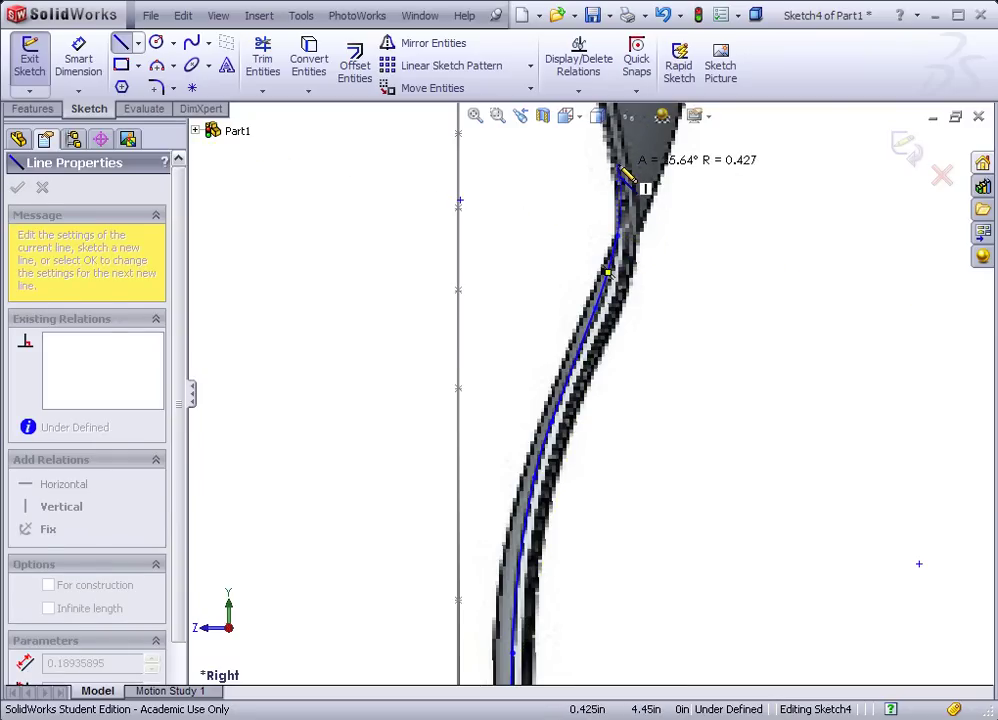
pyautogui.click(621, 172)
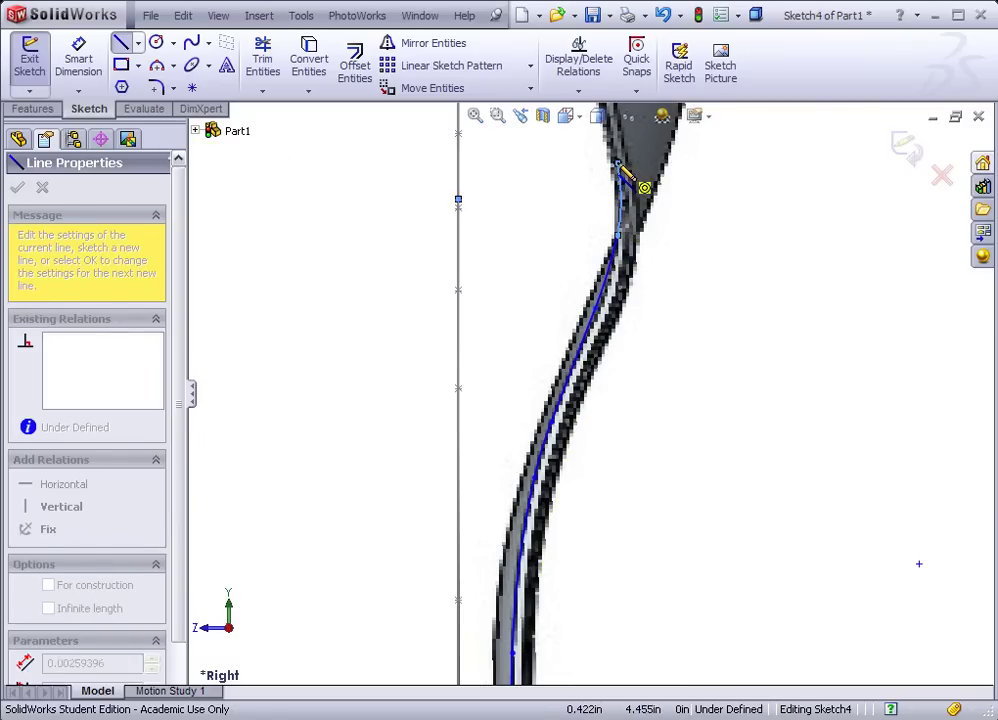
# - Draw a straight line about 2.06 in long from the last arc along the bowl's rim to its tip, ending the chain
pyautogui.scroll(5, 621, 172)
pyautogui.scroll(-6, 580, 212)
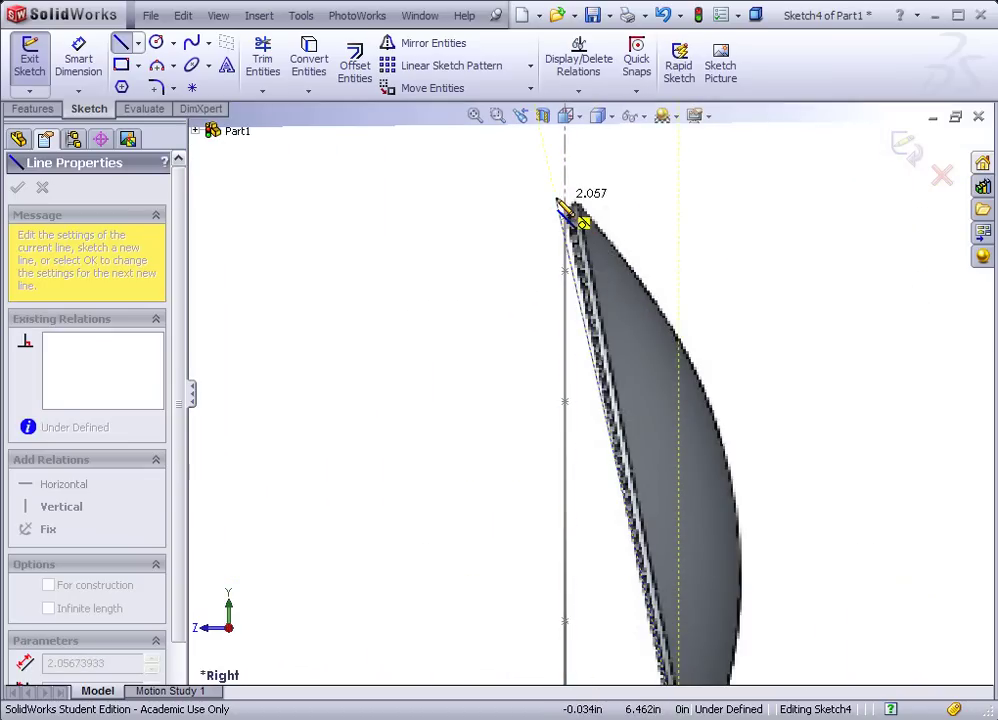
pyautogui.click(556, 195)
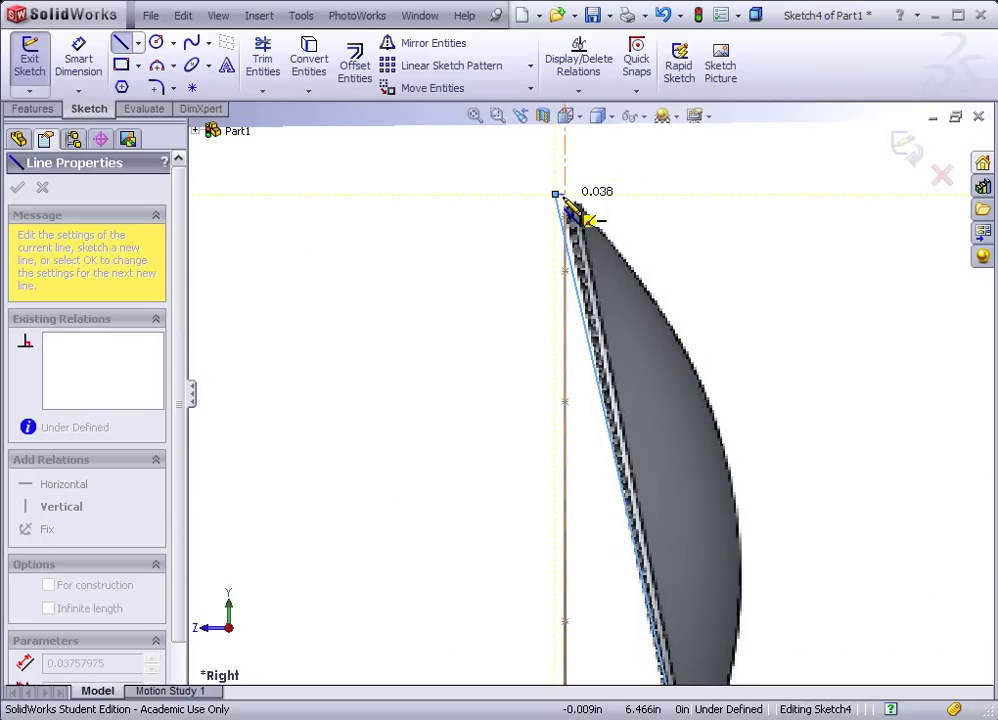
pyautogui.press('Escape')
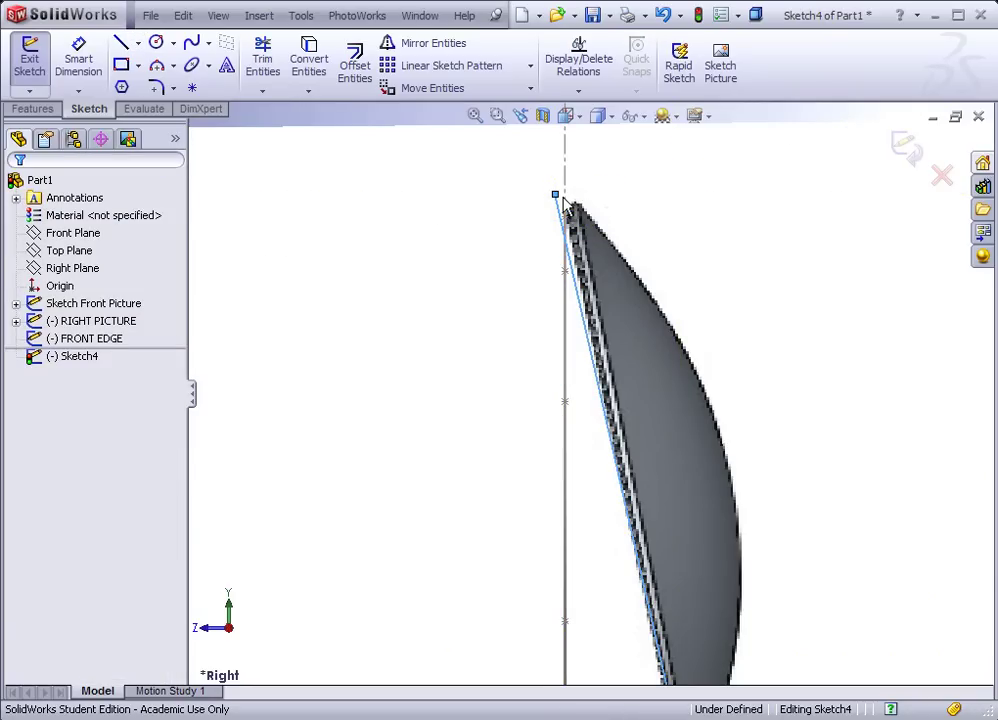
# - Move the rim line's upper endpoint onto the end of the front edge spline at the bowl's tip
pyautogui.moveTo(556, 195); pyautogui.dragTo(566, 210)
pyautogui.click(481, 305)
pyautogui.moveTo(481, 305)
pyautogui.mouseDown(button='middle')
pyautogui.moveTo(463, 403)
pyautogui.moveTo(514, 372)
pyautogui.moveTo(550, 370)
pyautogui.moveTo(668, 263)
pyautogui.mouseUp(button='middle')
pyautogui.scroll(-5, 615, 316)
pyautogui.scroll(-2, 612, 291)
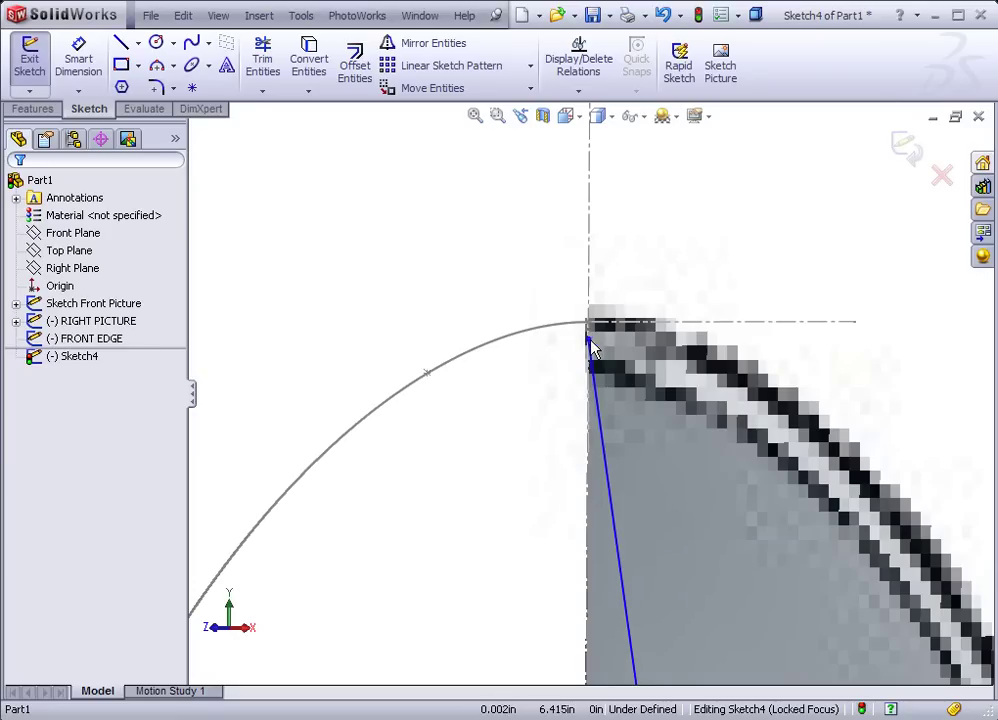
pyautogui.moveTo(590, 336); pyautogui.dragTo(588, 323)
pyautogui.click(518, 300)
# - Add a Horizontal relation between the handle line's lower endpoint and the origin
pyautogui.scroll(8, 497, 480)
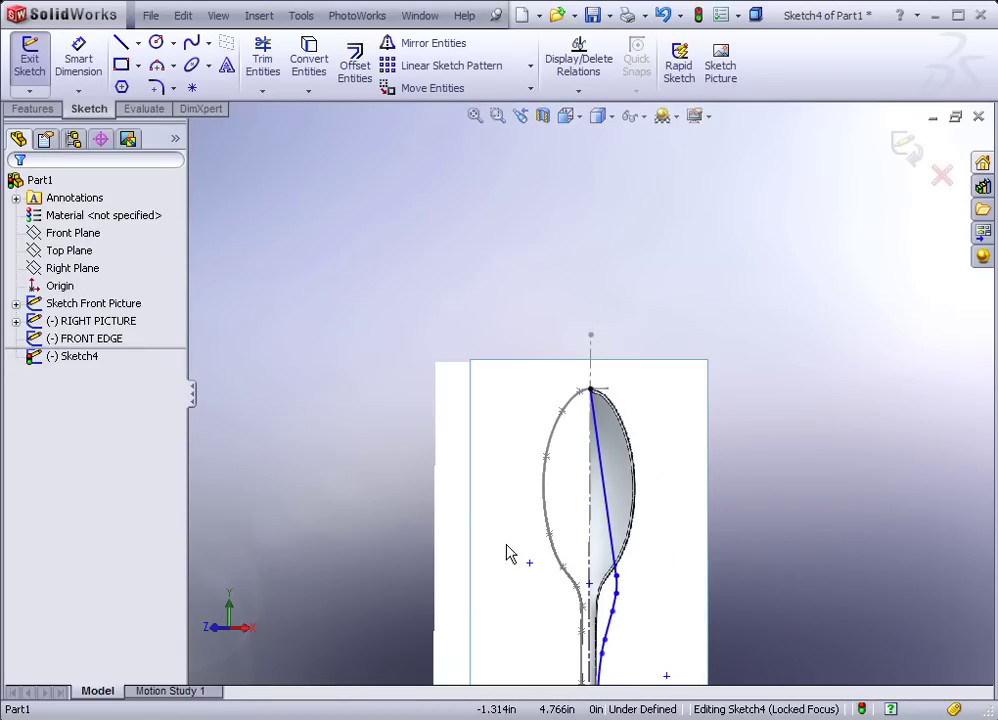
pyautogui.scroll(3, 510, 558)
pyautogui.scroll(-4, 593, 601)
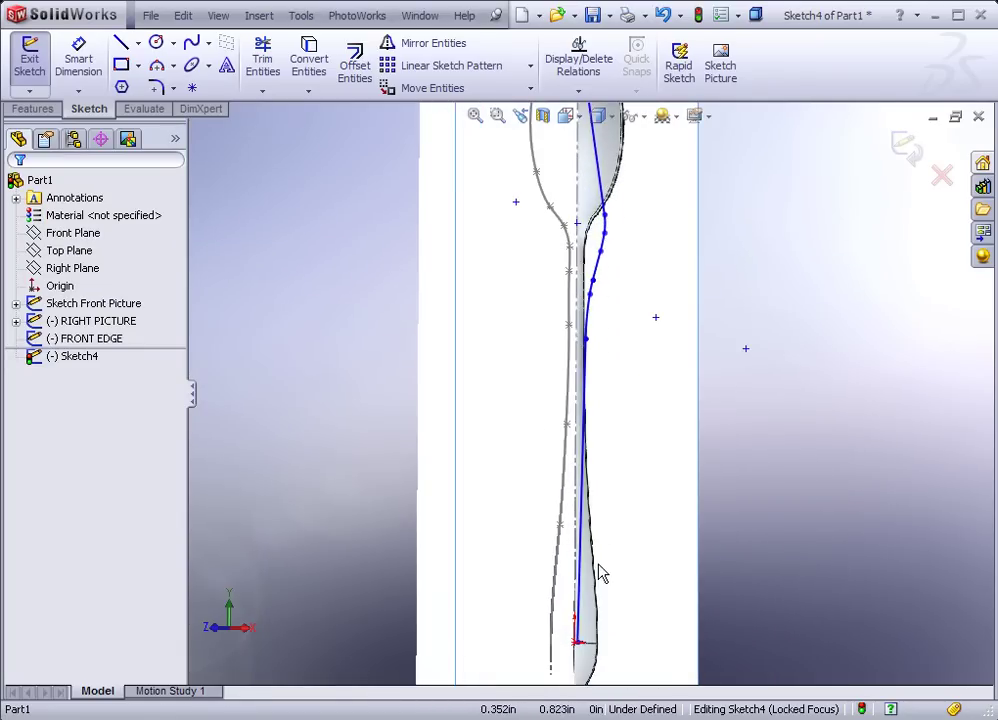
pyautogui.moveTo(595, 570); pyautogui.dragTo(552, 584)
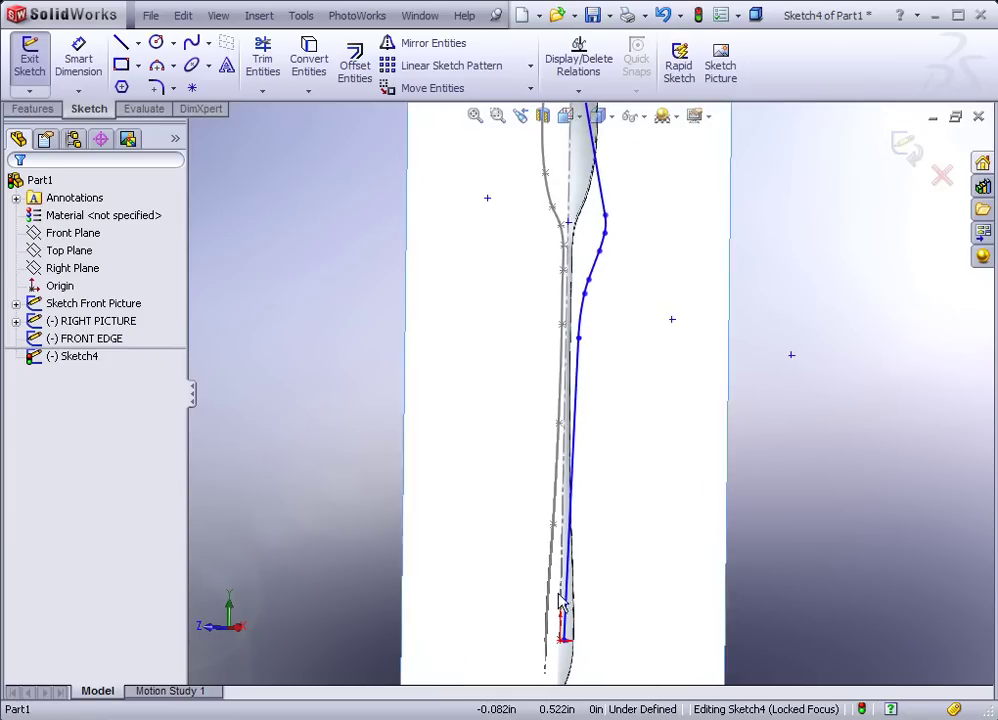
pyautogui.scroll(-3, 553, 610)
pyautogui.scroll(-4, 540, 560)
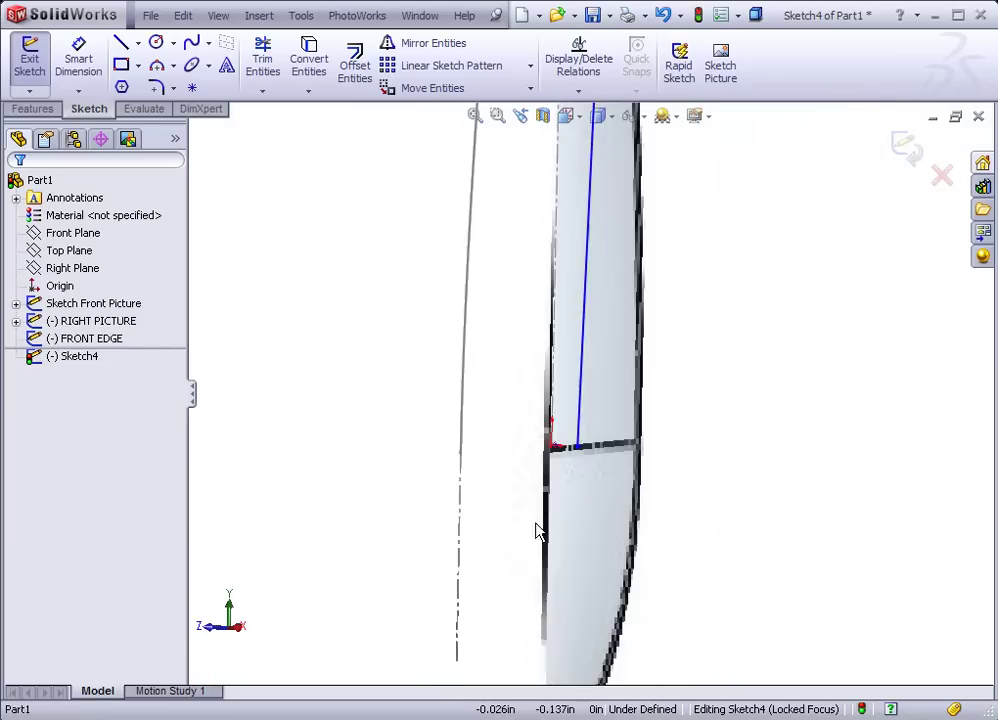
pyautogui.click(590, 430)
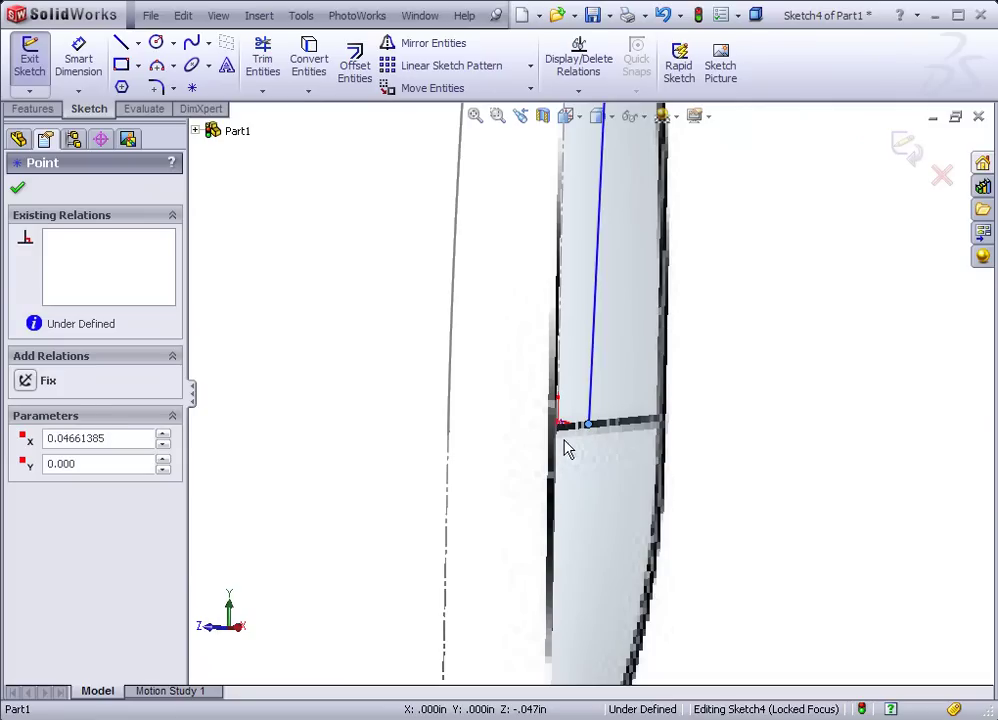
pyautogui.keyDown('ctrl'); pyautogui.click(557, 421); pyautogui.keyUp('ctrl')
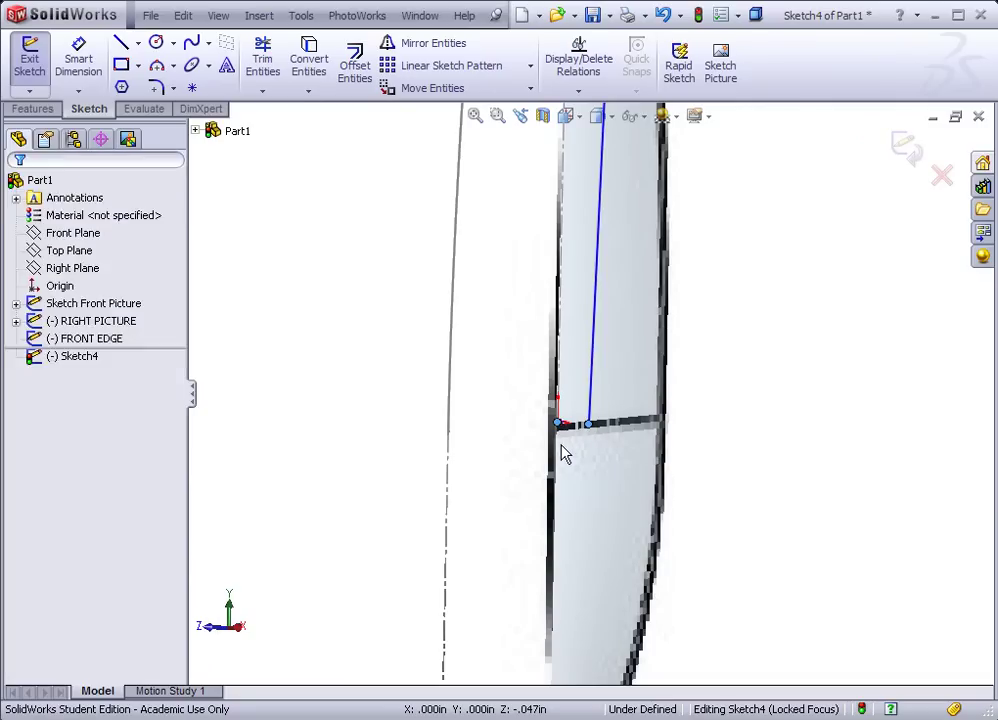
pyautogui.click(26, 494)
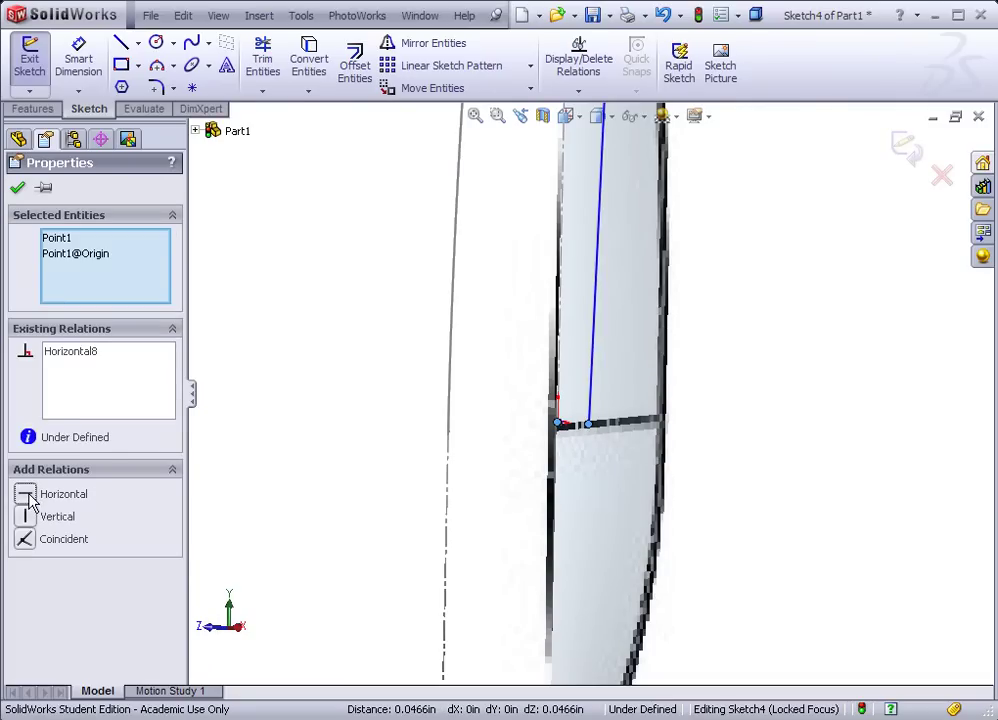
pyautogui.click(17, 187)
# - Close the side profile sketch, rebuild the part and check the curves from an angled view
pyautogui.moveTo(275, 317)
pyautogui.mouseDown(button='middle')
pyautogui.moveTo(401, 456)
pyautogui.moveTo(428, 437)
pyautogui.moveTo(449, 288)
pyautogui.moveTo(481, 305)
pyautogui.moveTo(584, 301)
pyautogui.moveTo(392, 194)
pyautogui.mouseUp(button='middle')
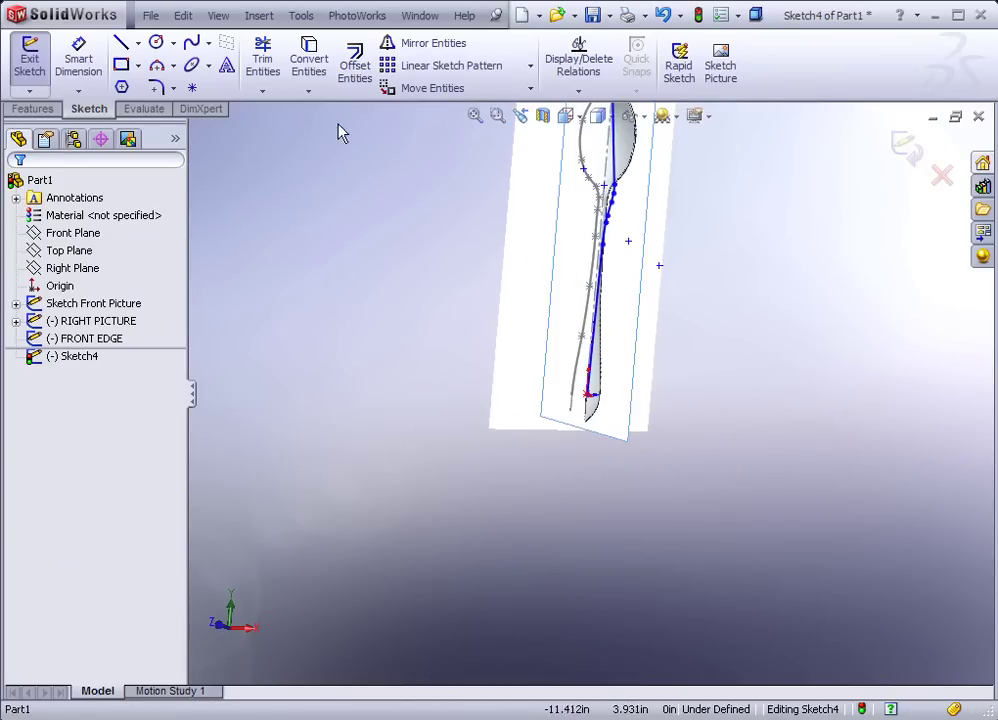
pyautogui.click(698, 15)
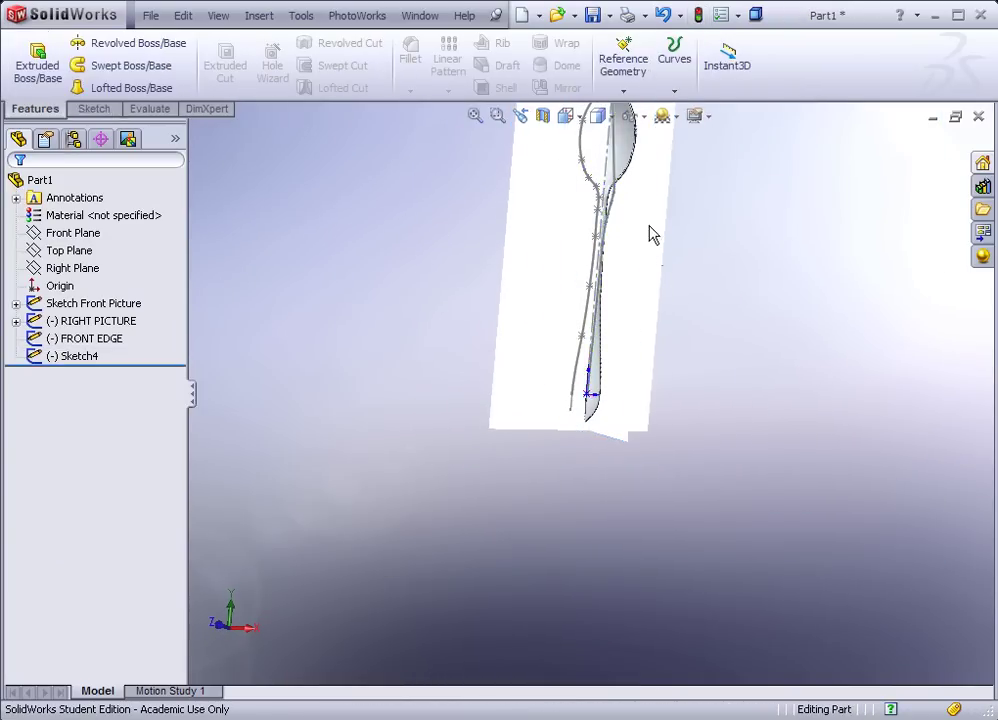
pyautogui.moveTo(548, 410)
pyautogui.mouseDown(button='middle')
pyautogui.moveTo(606, 448)
pyautogui.moveTo(590, 325)
pyautogui.moveTo(561, 254)
pyautogui.moveTo(601, 325)
pyautogui.moveTo(597, 307)
pyautogui.mouseUp(button='middle')
pyautogui.scroll(-5, 561, 254)
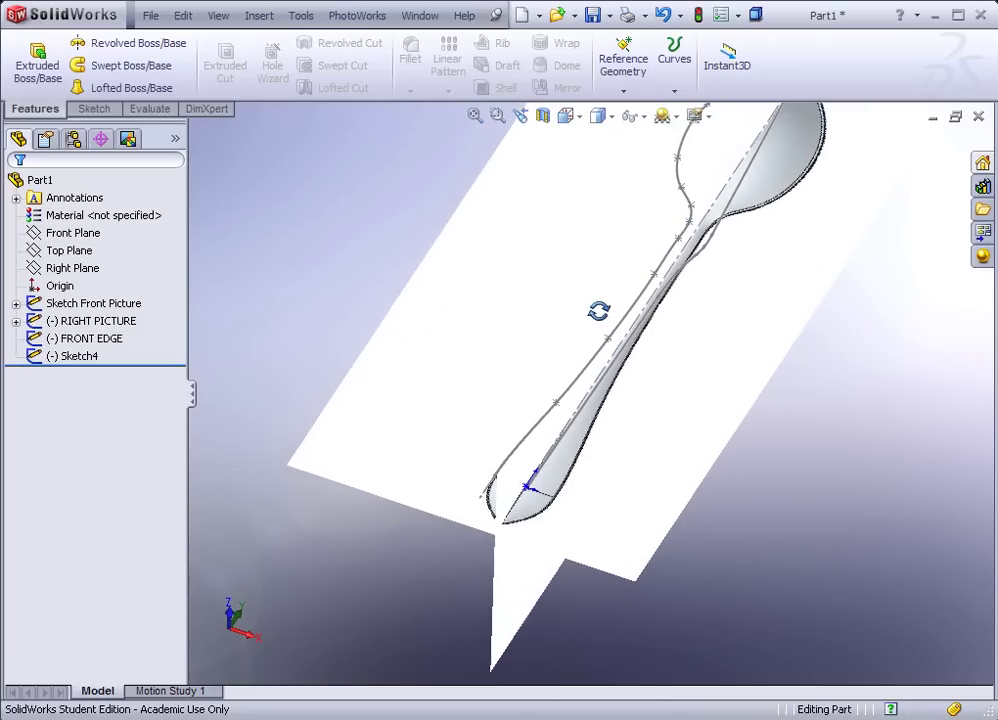
# - Rename the side profile sketch as RIGHT EDGE
pyautogui.click(84, 357)
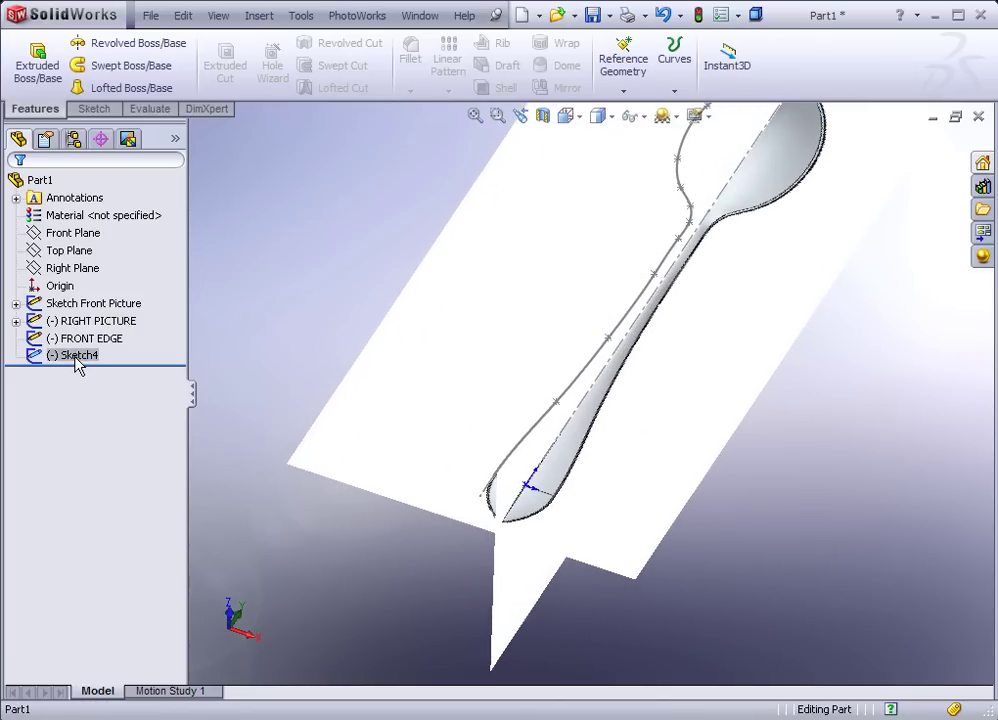
pyautogui.click(76, 355)
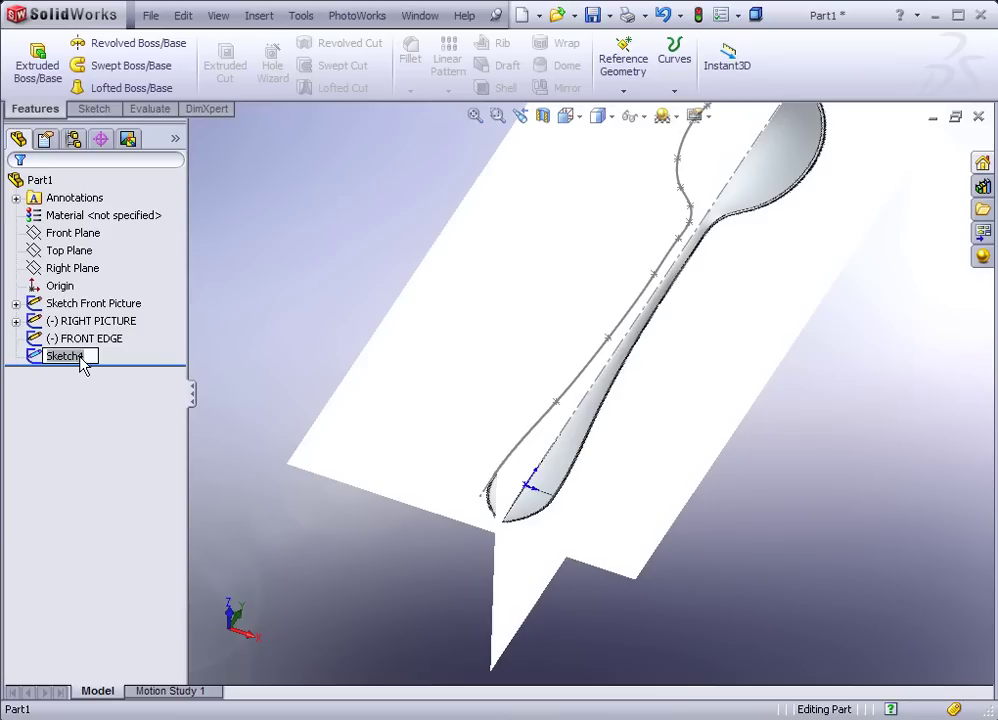
pyautogui.write('RIGHT EDGE')
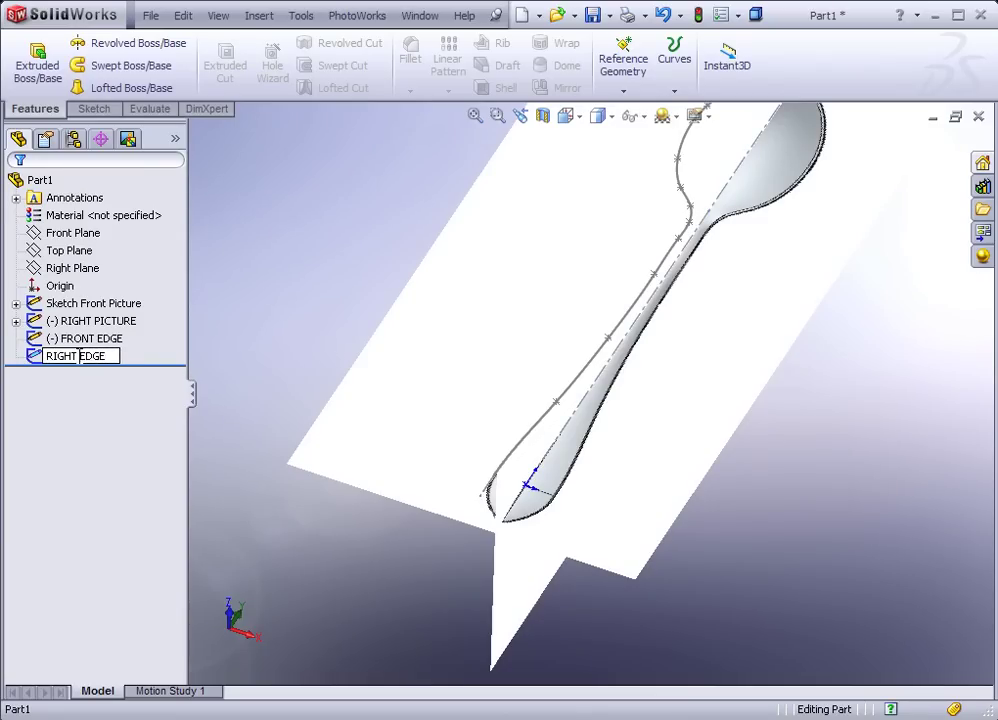
pyautogui.press('Return')
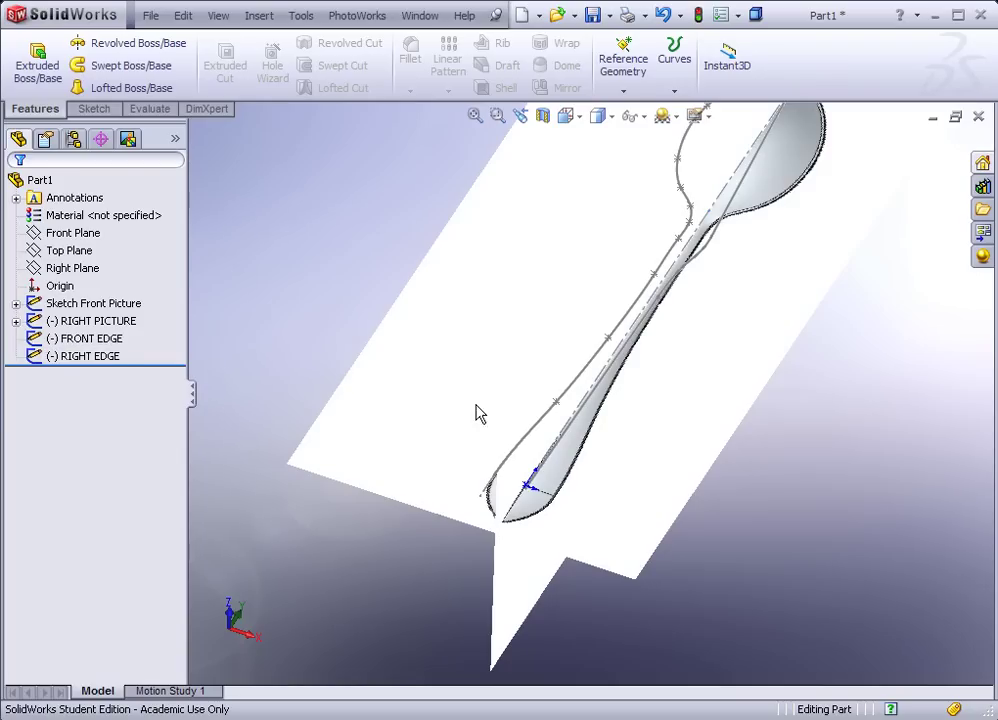
# - Hide the front picture and right picture sketches so only the two traced edge sketches remain displayed
pyautogui.moveTo(558, 381)
pyautogui.mouseDown(button='middle')
pyautogui.moveTo(545, 368)
pyautogui.moveTo(552, 386)
pyautogui.mouseUp(button='middle')
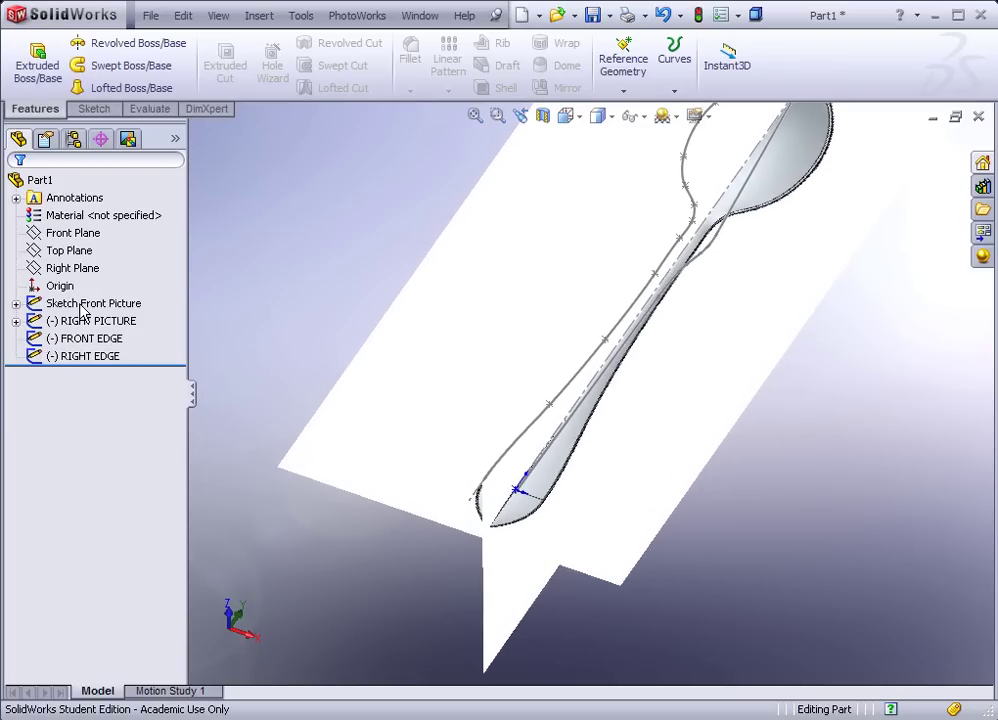
pyautogui.rightClick(87, 311)
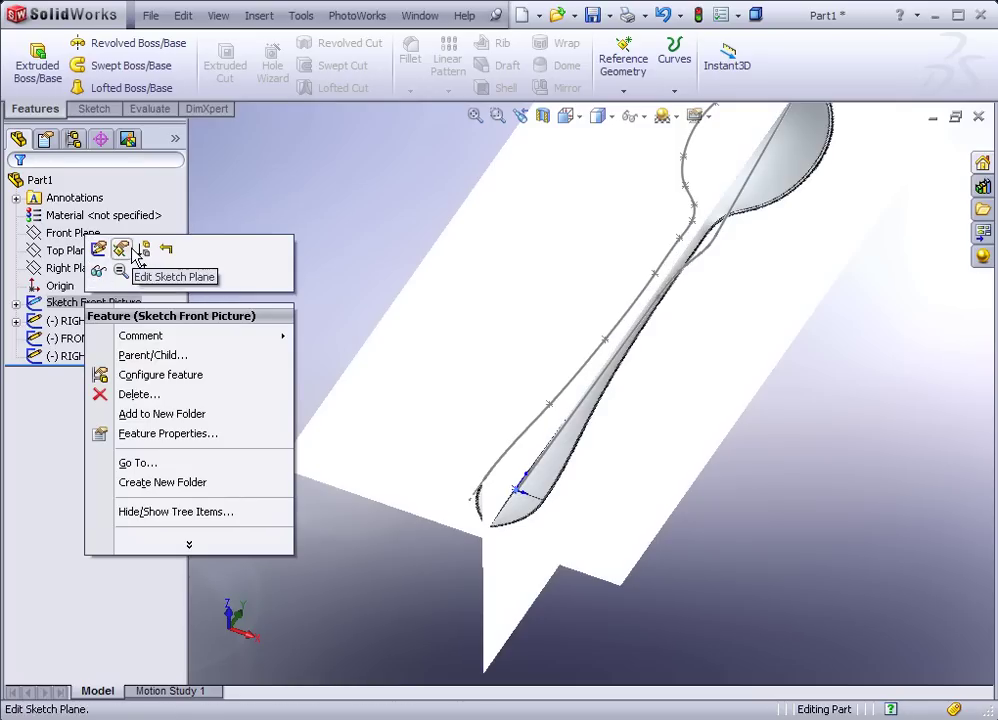
pyautogui.click(98, 270)
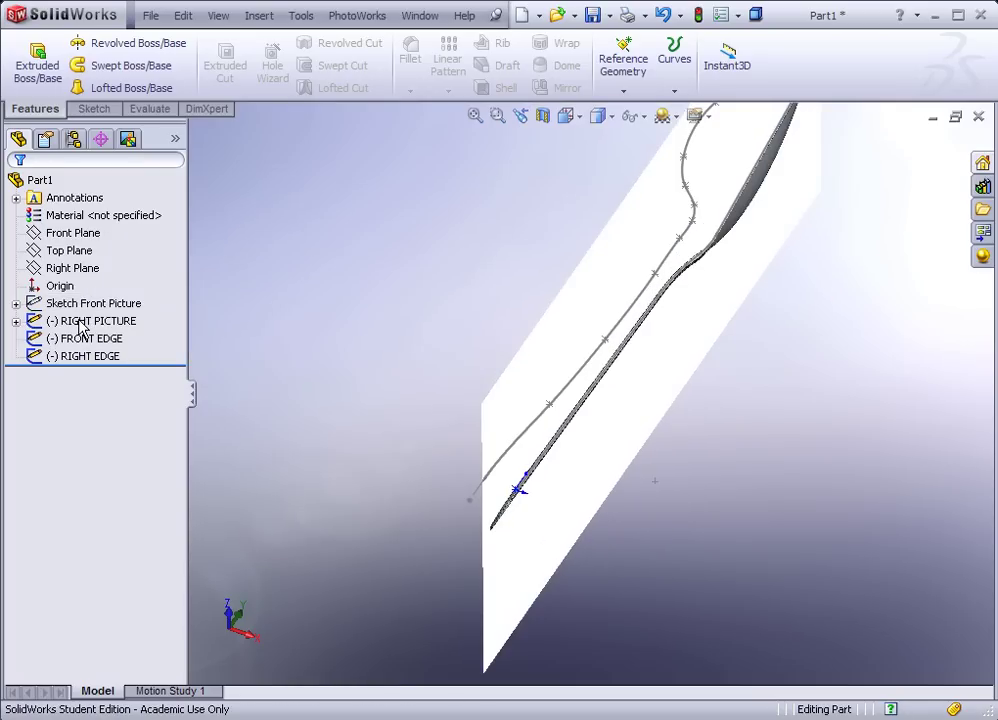
pyautogui.rightClick(82, 322)
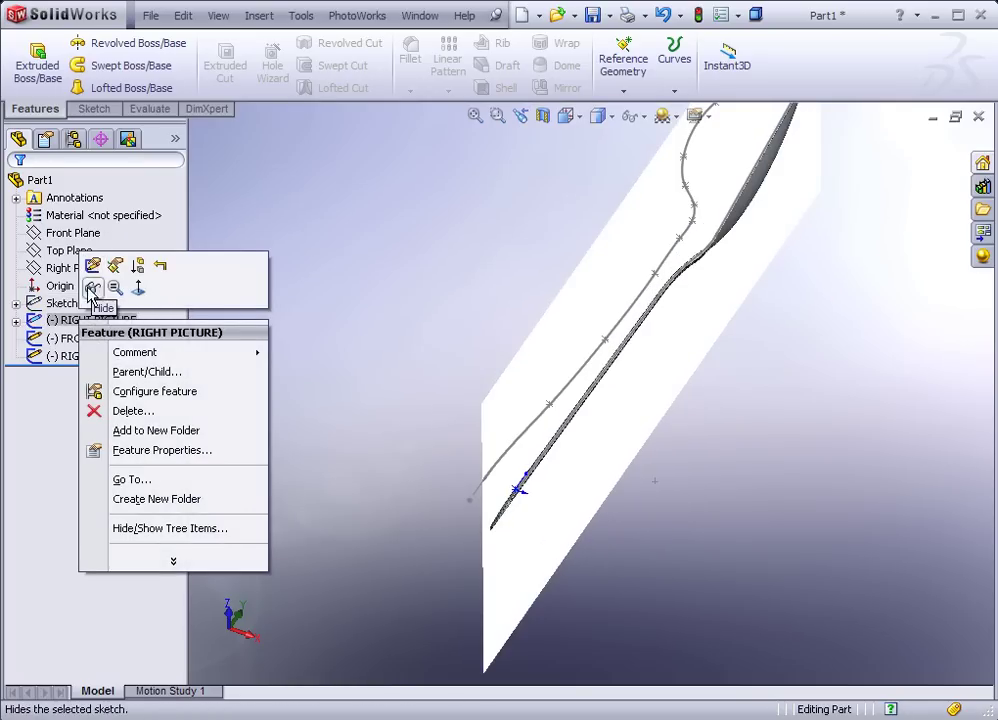
pyautogui.click(92, 287)
pyautogui.moveTo(318, 340)
pyautogui.mouseDown(button='middle')
pyautogui.moveTo(330, 323)
pyautogui.moveTo(319, 301)
pyautogui.moveTo(512, 370)
pyautogui.mouseUp(button='middle')
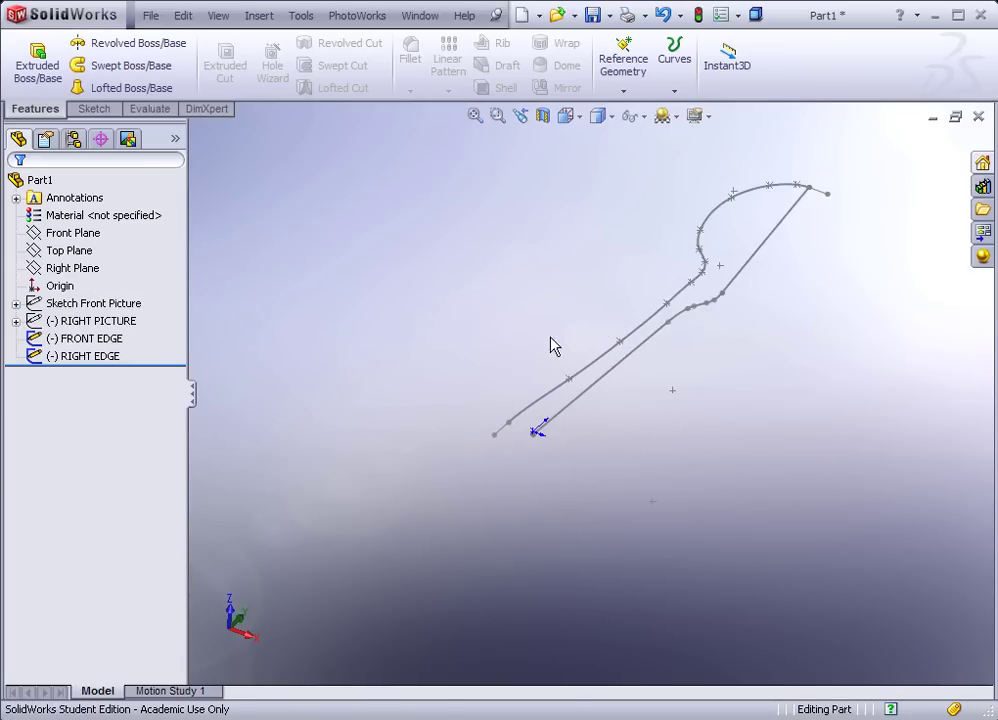
# - Display the Surfaces toolbar
pyautogui.scroll(-1, 724, 293)
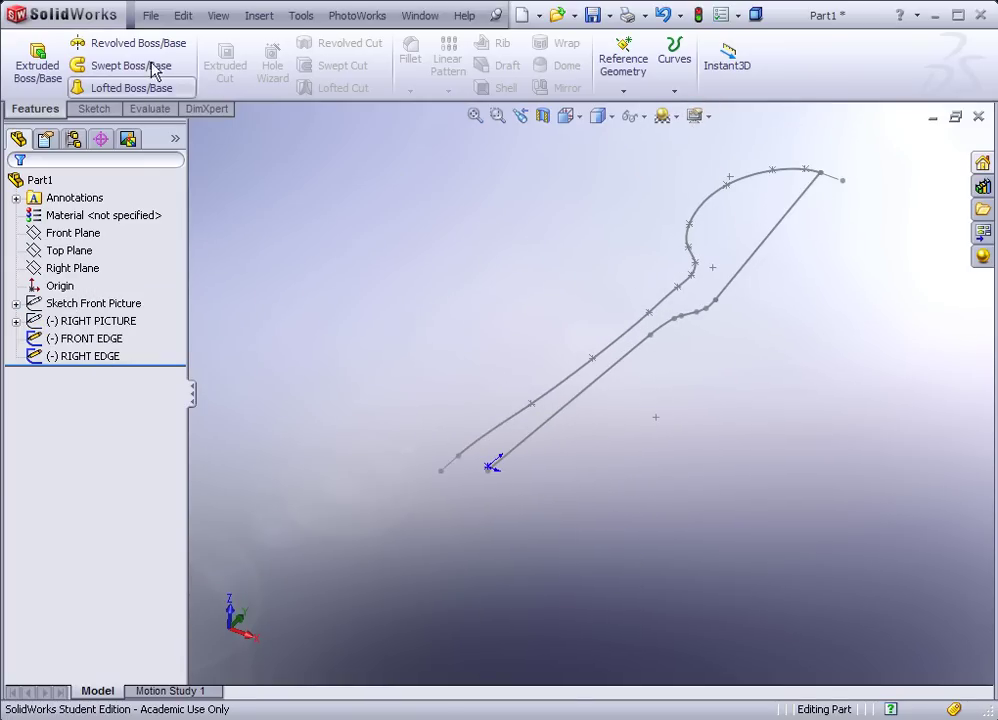
pyautogui.rightClick(538, 62)
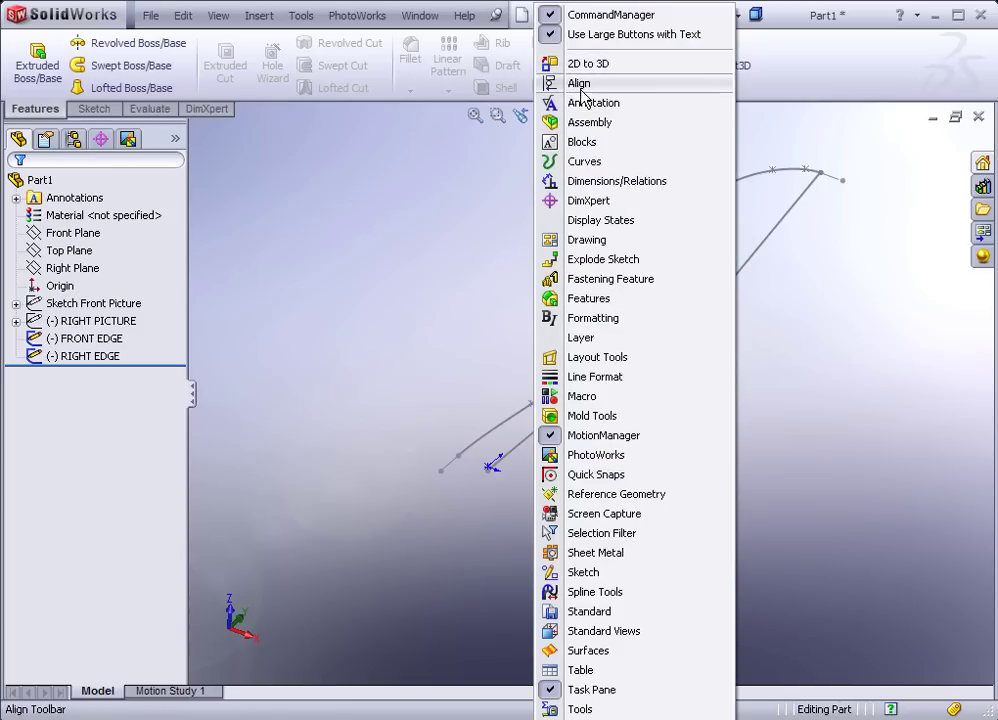
pyautogui.click(586, 650)
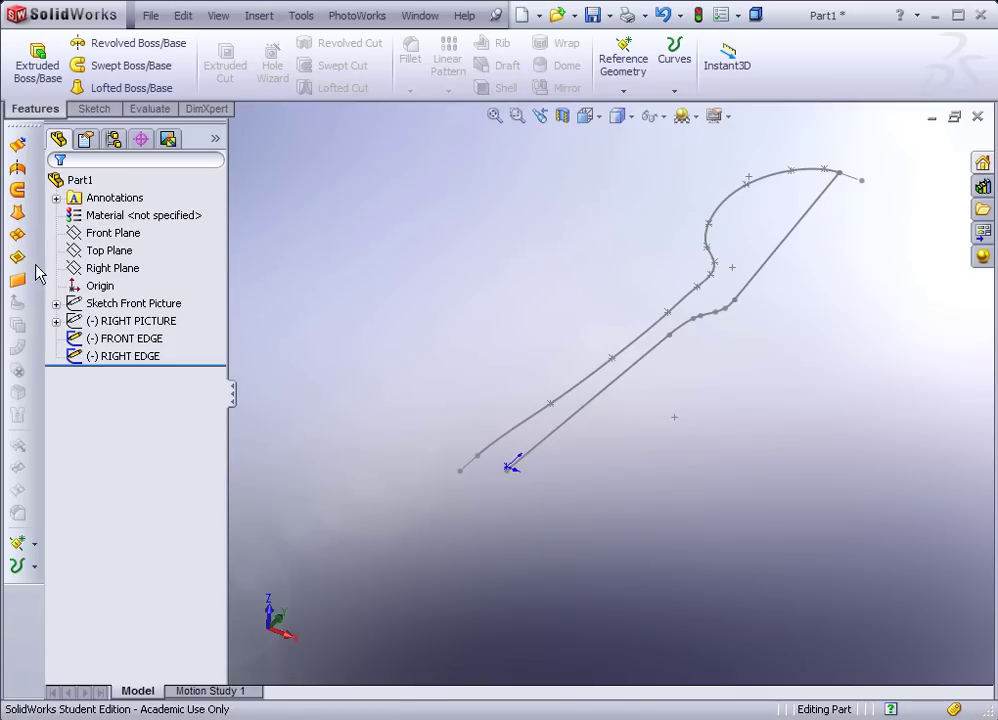
# - Create a Sketch onto Sketch projected curve from the FRONT EDGE and RIGHT EDGE sketches
pyautogui.moveTo(507, 408)
pyautogui.mouseDown(button='middle')
pyautogui.moveTo(508, 381)
pyautogui.moveTo(551, 415)
pyautogui.moveTo(547, 398)
pyautogui.mouseUp(button='middle')
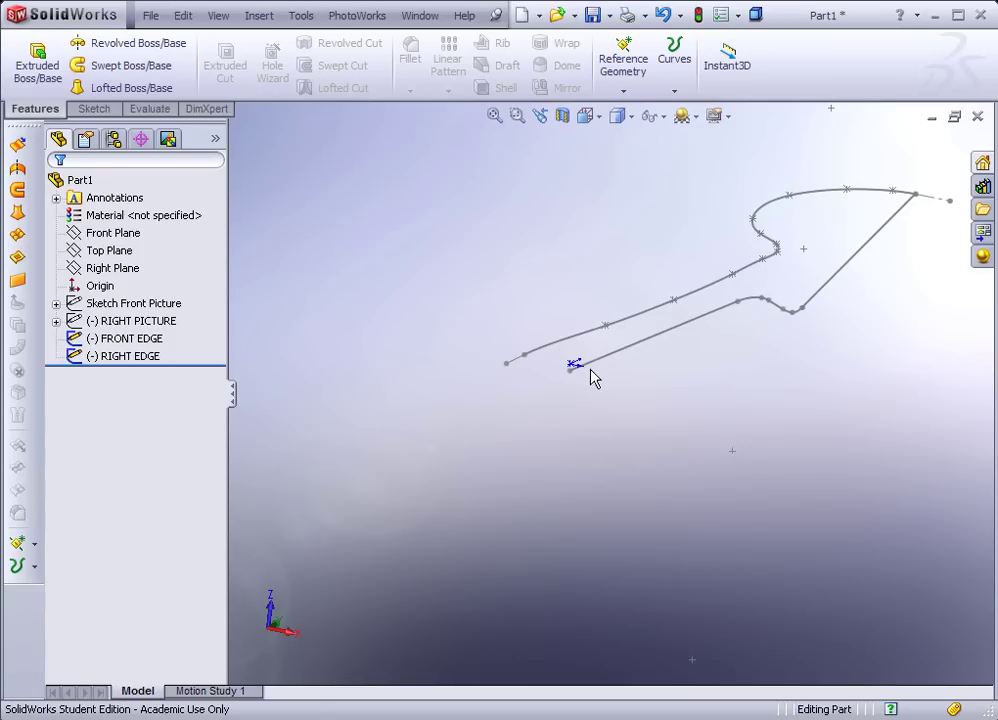
pyautogui.scroll(-2, 575, 377)
pyautogui.scroll(-1, 577, 379)
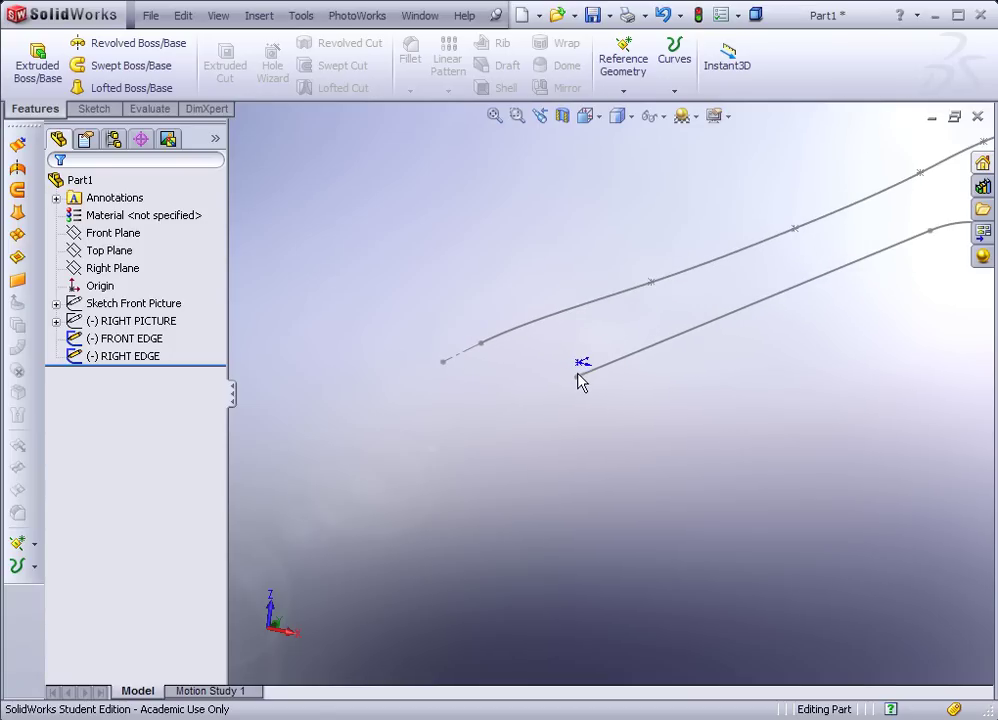
pyautogui.moveTo(575, 380)
pyautogui.mouseDown(button='middle')
pyautogui.moveTo(546, 356)
pyautogui.moveTo(560, 380)
pyautogui.mouseUp(button='middle')
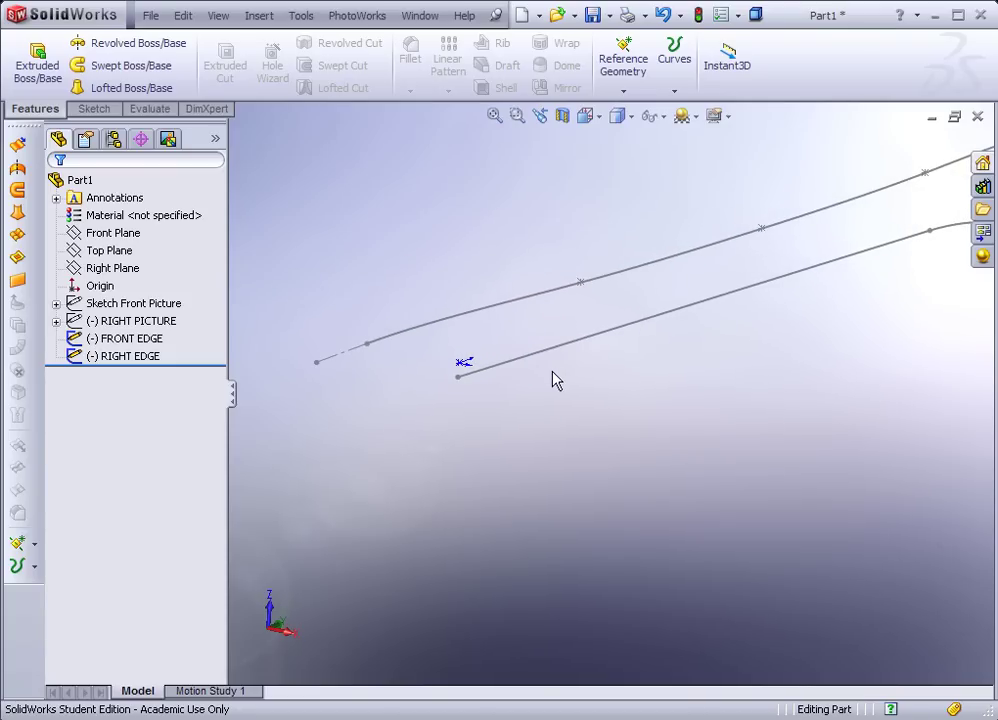
pyautogui.moveTo(560, 380)
pyautogui.mouseDown(button='middle')
pyautogui.moveTo(452, 475)
pyautogui.moveTo(775, 308)
pyautogui.moveTo(693, 341)
pyautogui.moveTo(657, 404)
pyautogui.moveTo(585, 413)
pyautogui.mouseUp(button='middle')
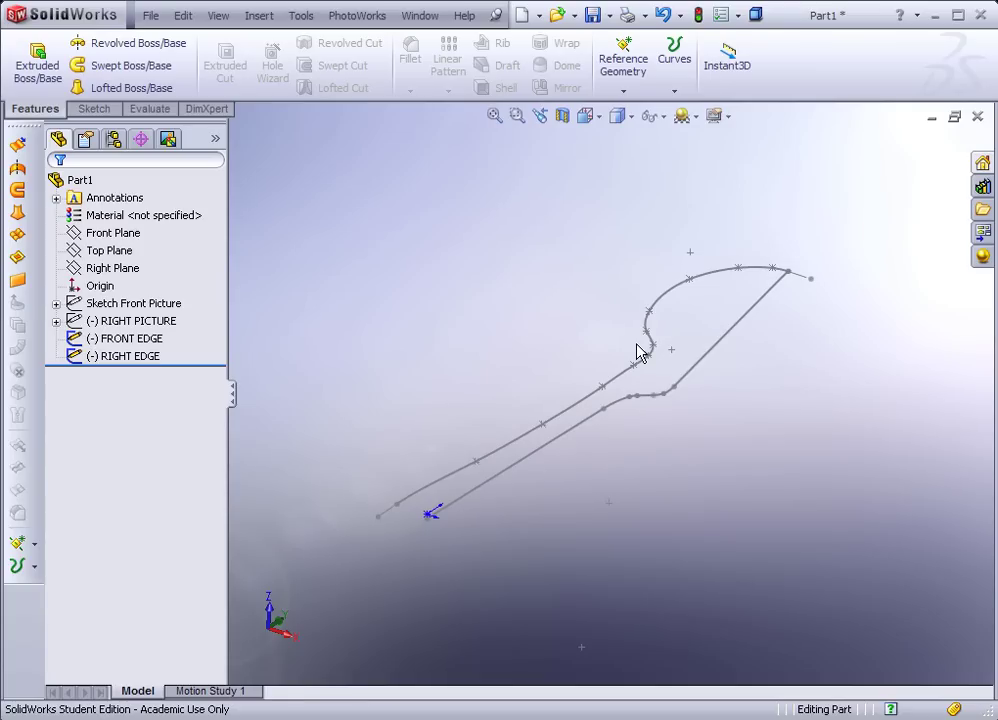
pyautogui.click(258, 17)
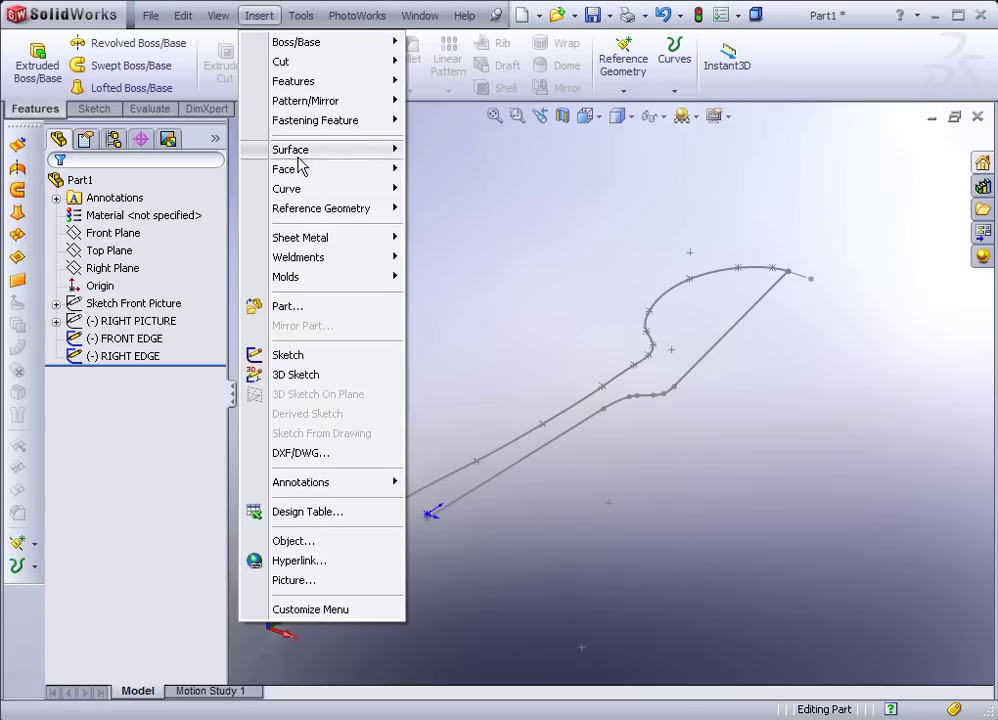
pyautogui.moveTo(310, 190)
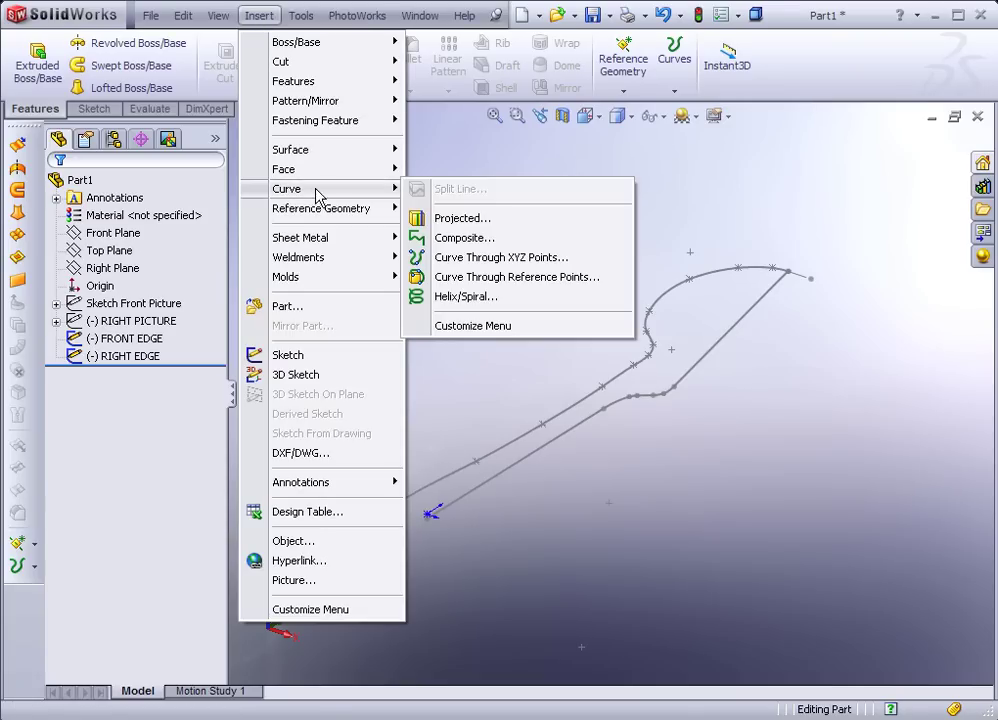
pyautogui.click(457, 220)
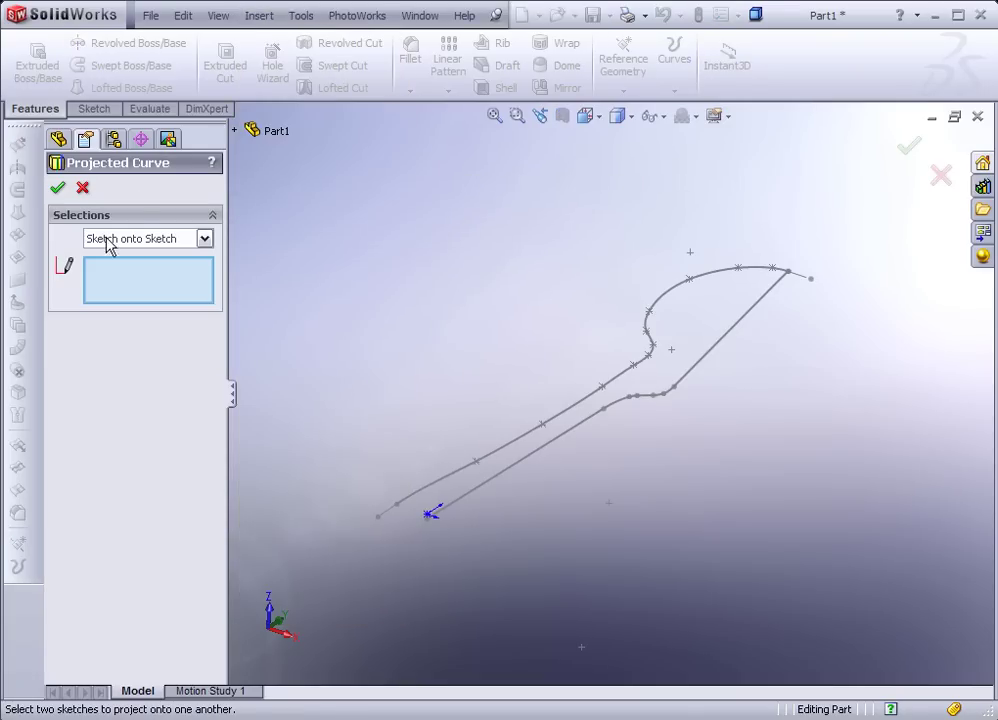
pyautogui.click(204, 239)
pyautogui.click(156, 245)
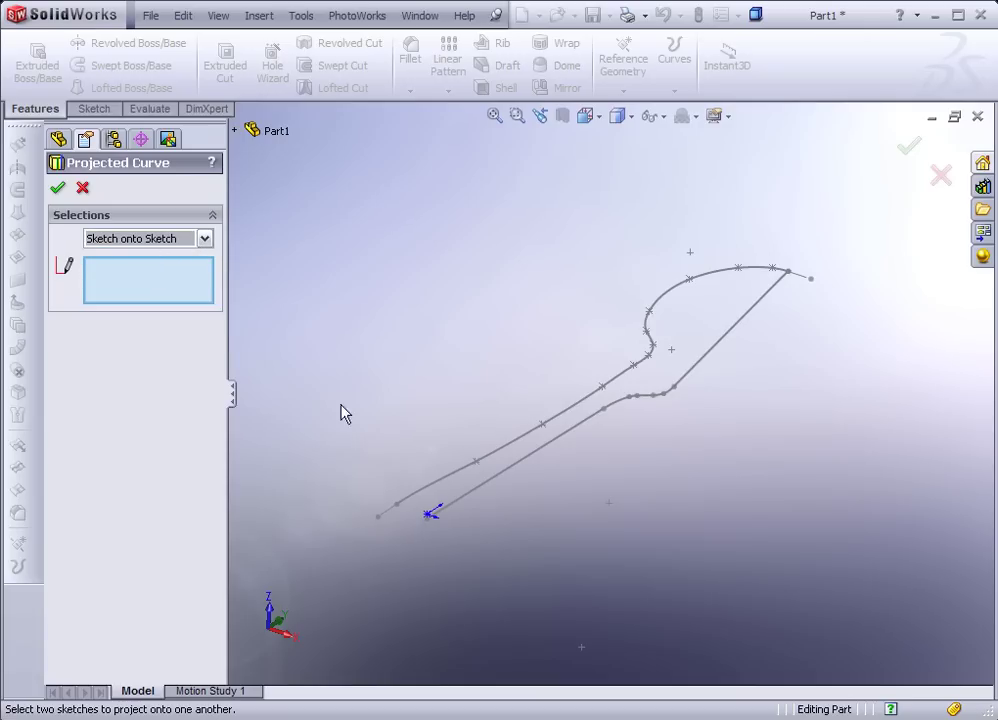
pyautogui.click(454, 478)
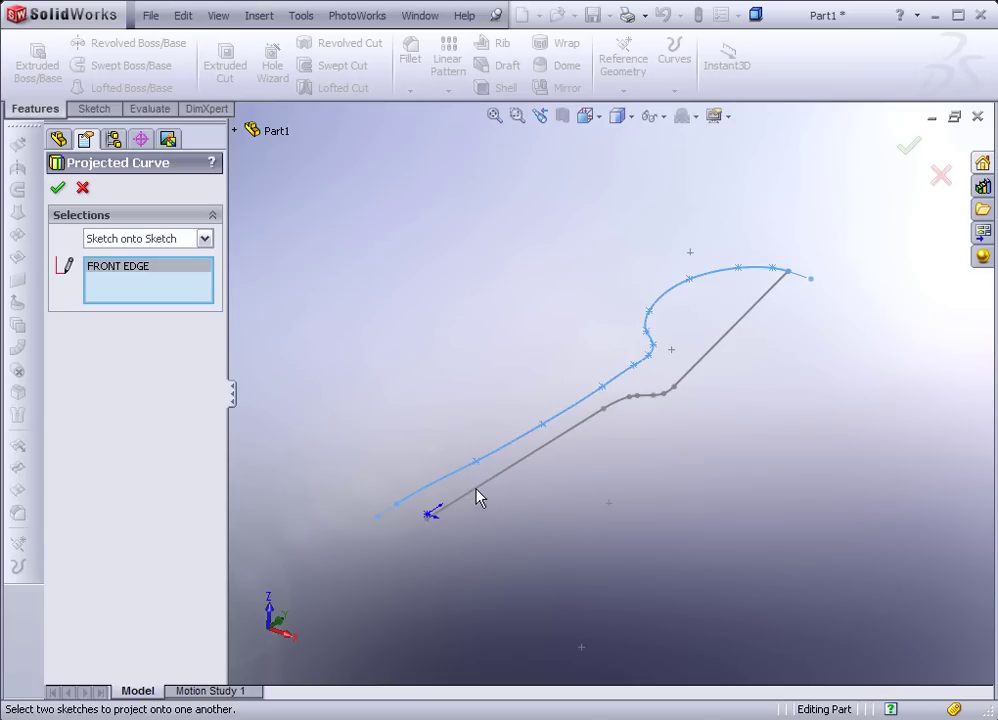
pyautogui.moveTo(552, 475)
pyautogui.mouseDown(button='middle')
pyautogui.moveTo(630, 526)
pyautogui.moveTo(557, 425)
pyautogui.moveTo(537, 461)
pyautogui.moveTo(543, 474)
pyautogui.mouseUp(button='middle')
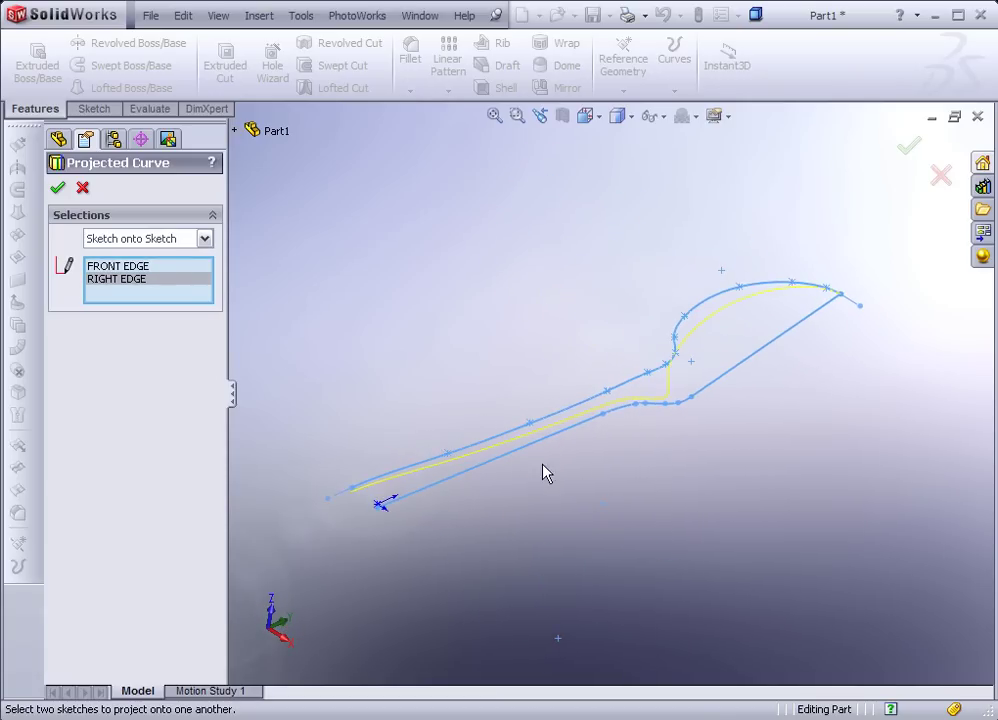
pyautogui.moveTo(393, 297)
pyautogui.mouseDown(button='middle')
pyautogui.moveTo(419, 379)
pyautogui.moveTo(400, 402)
pyautogui.mouseUp(button='middle')
pyautogui.click(58, 188)
pyautogui.moveTo(423, 287); pyautogui.dragTo(406, 527, button='middle')
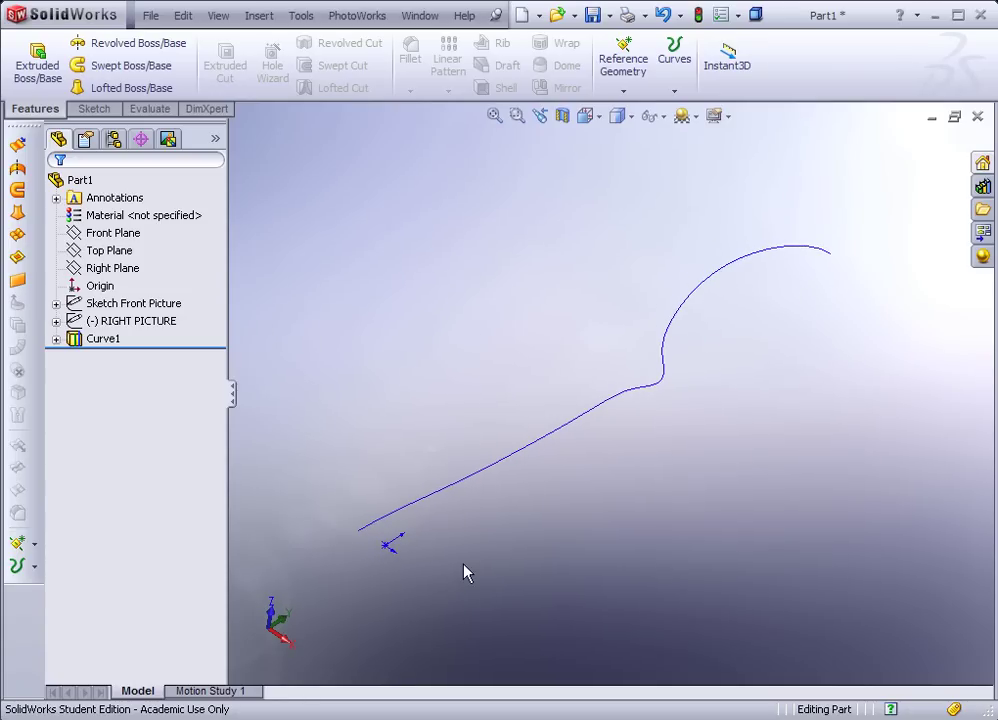
# - Show the front picture and right picture sketches again
pyautogui.rightClick(122, 305)
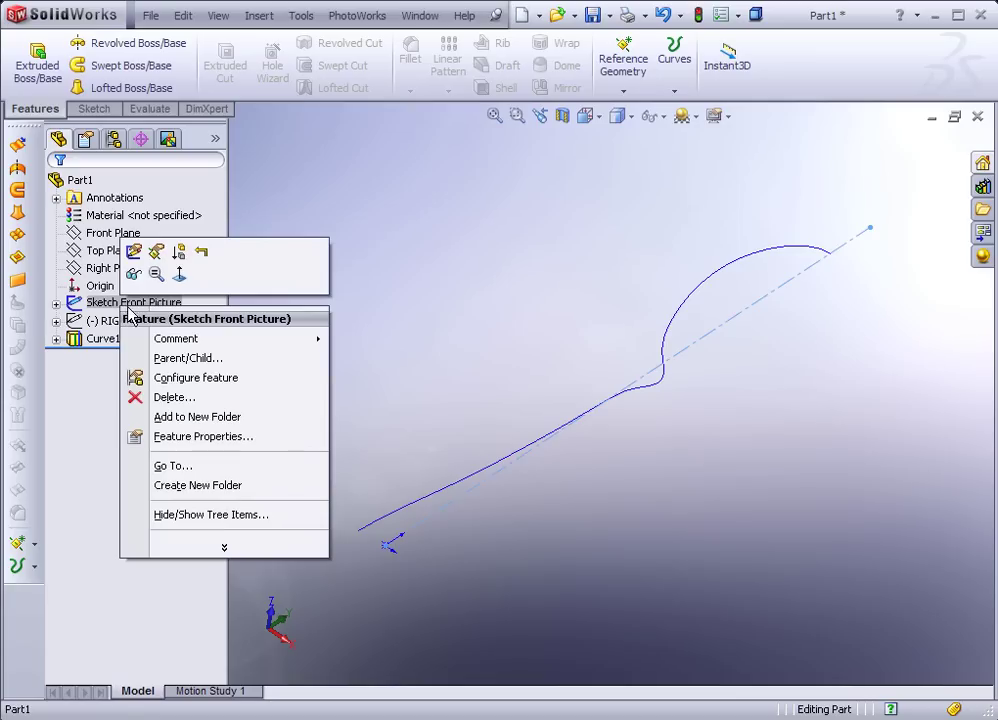
pyautogui.click(135, 282)
pyautogui.rightClick(100, 321)
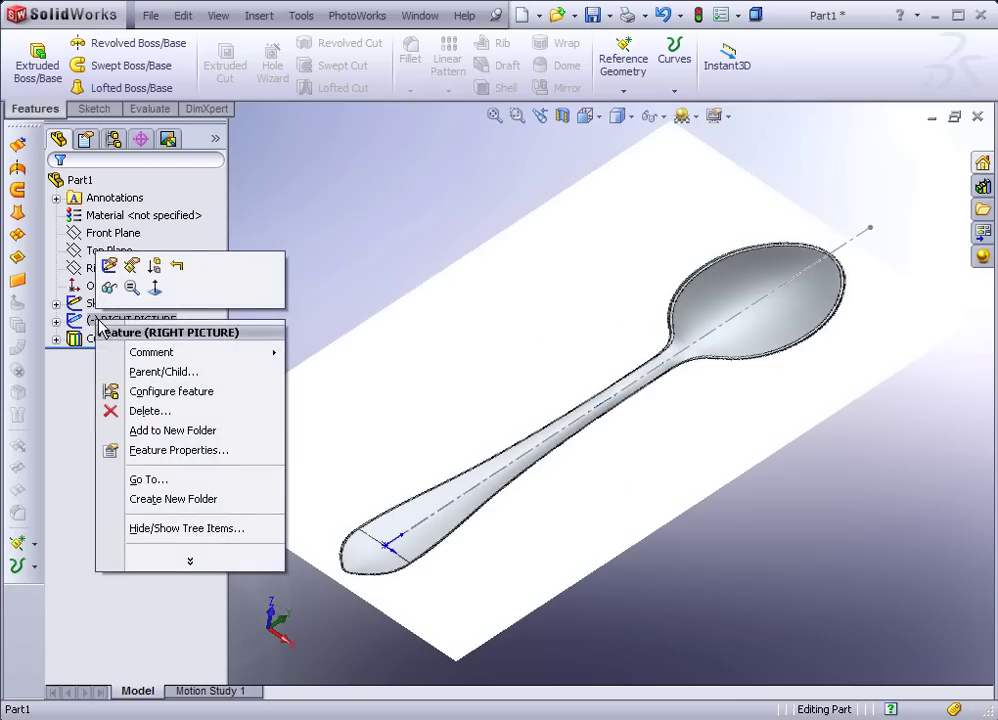
pyautogui.click(109, 289)
pyautogui.moveTo(410, 323)
pyautogui.mouseDown(button='middle')
pyautogui.moveTo(446, 397)
pyautogui.moveTo(408, 390)
pyautogui.moveTo(406, 351)
pyautogui.moveTo(412, 370)
pyautogui.moveTo(397, 361)
pyautogui.moveTo(380, 316)
pyautogui.mouseUp(button='middle')
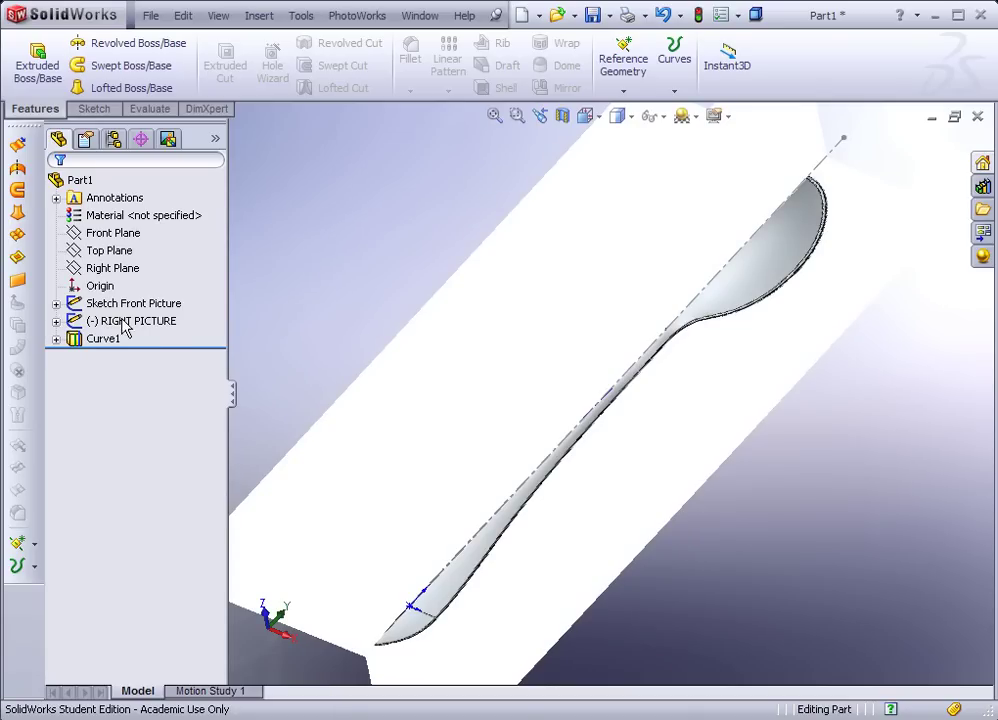
# - Start a sketch on the Right Plane and view it face-on
pyautogui.click(110, 268)
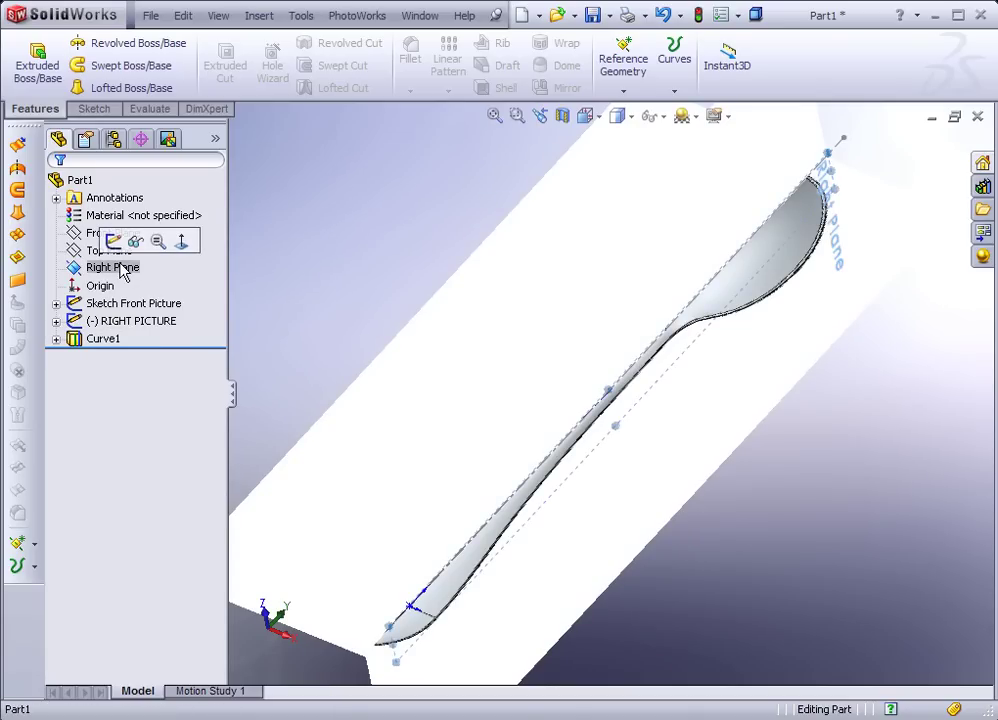
pyautogui.click(135, 255)
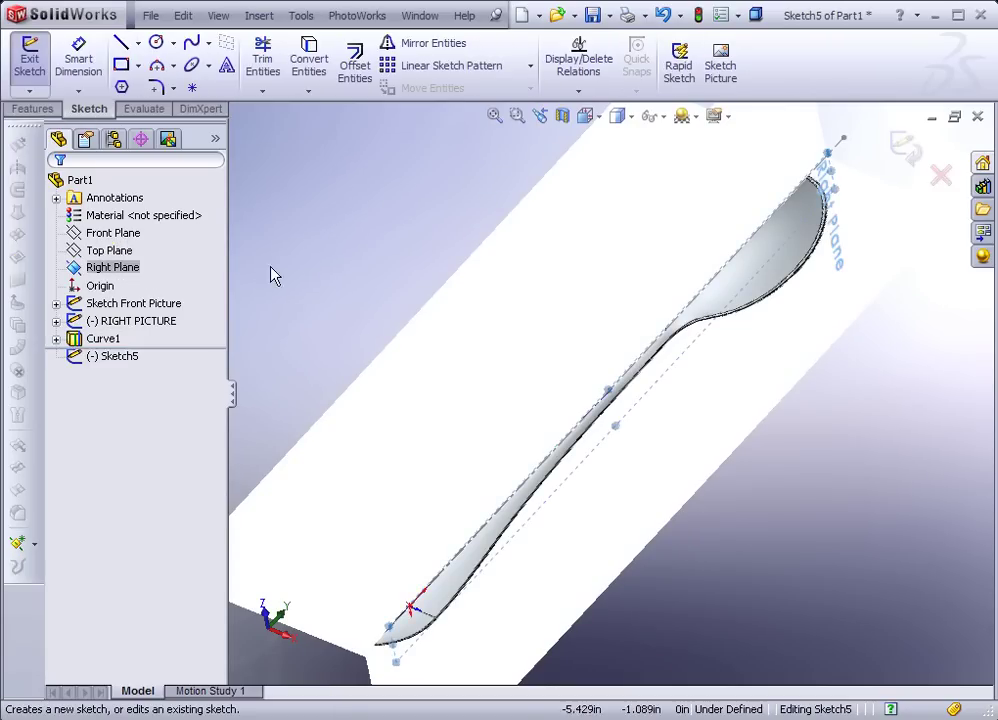
pyautogui.click(585, 115)
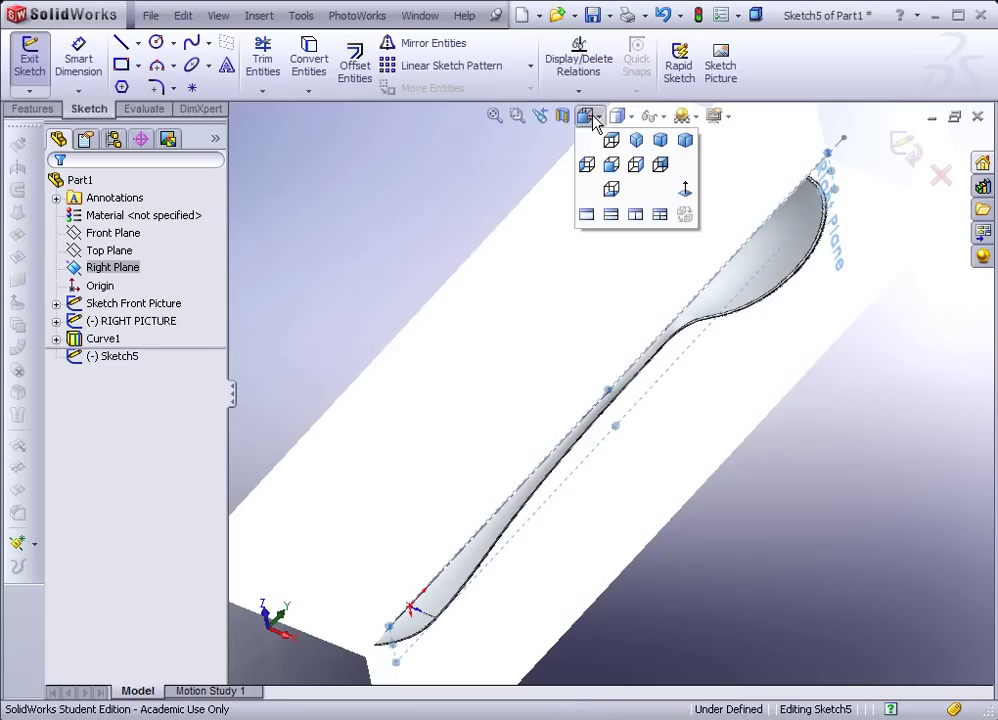
pyautogui.click(686, 196)
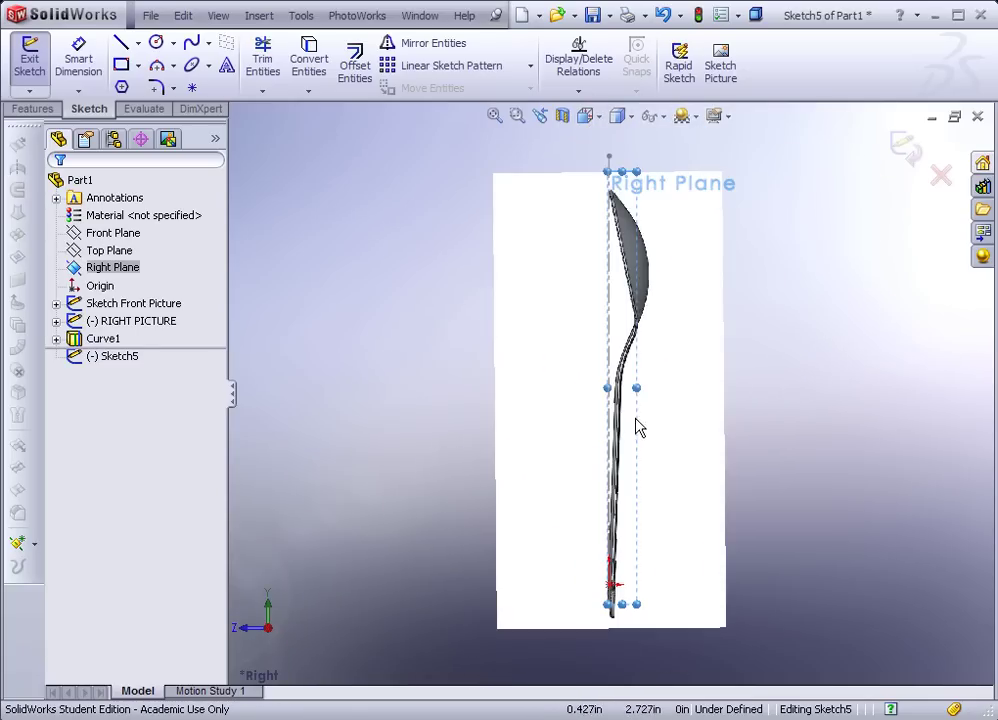
# - Examine the spoon's side profile in the right-side picture, from the handle end through the neck to the bowl tip
pyautogui.scroll(-4, 632, 425)
pyautogui.scroll(-2, 605, 520)
pyautogui.scroll(1, 599, 568)
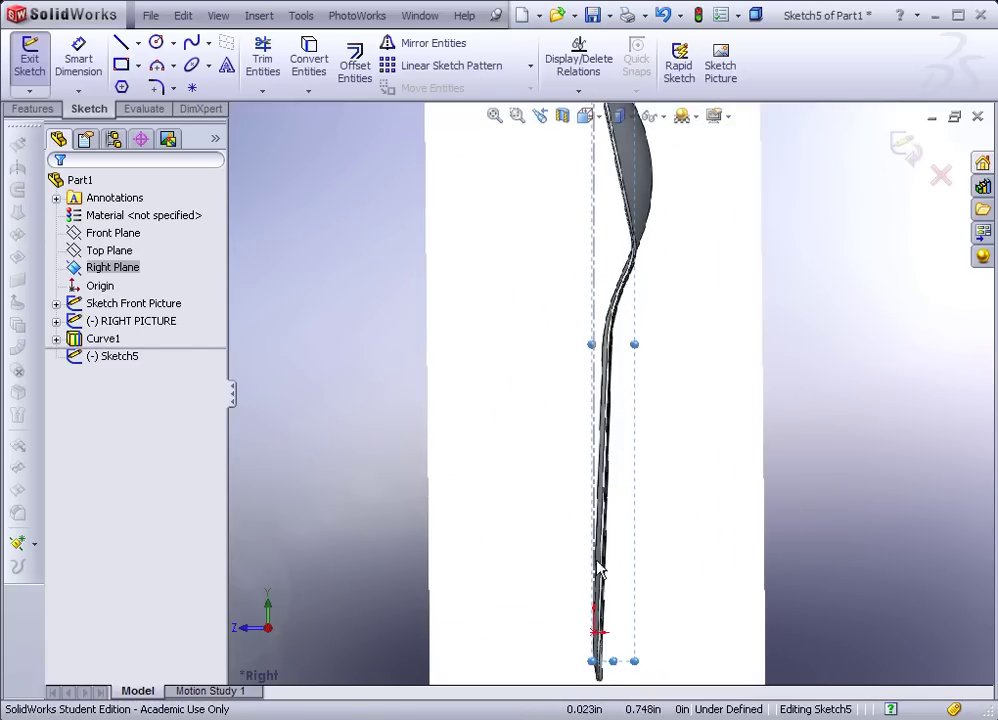
pyautogui.scroll(-2, 600, 590)
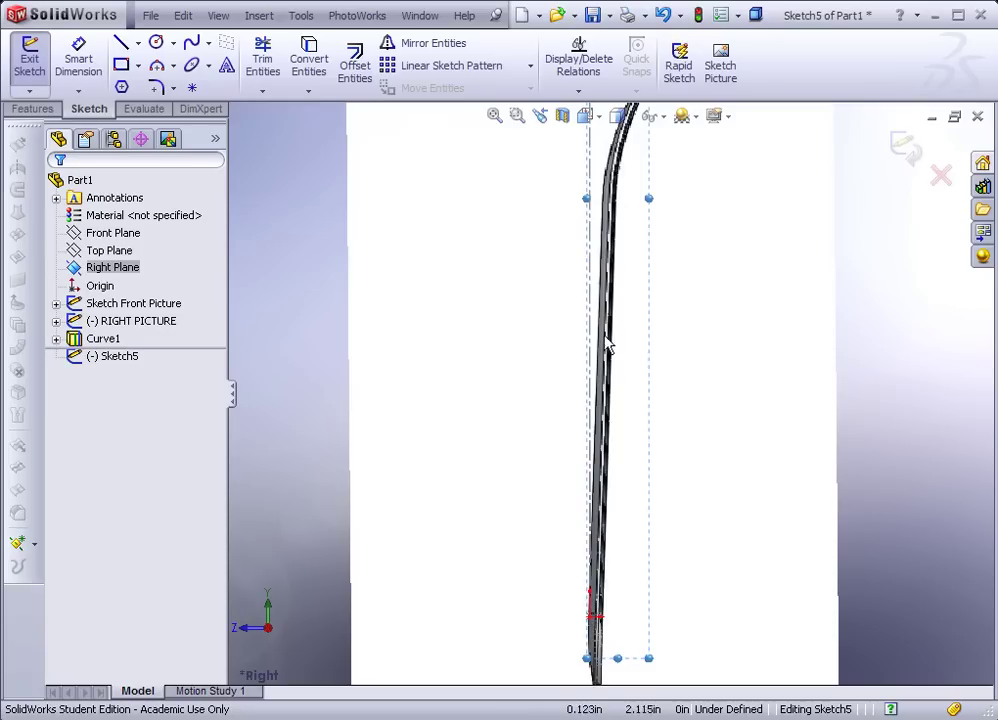
pyautogui.scroll(2, 617, 190)
pyautogui.keyDown('ctrl'); pyautogui.moveTo(622, 116); pyautogui.dragTo(624, 234, button='middle'); pyautogui.keyUp('ctrl')
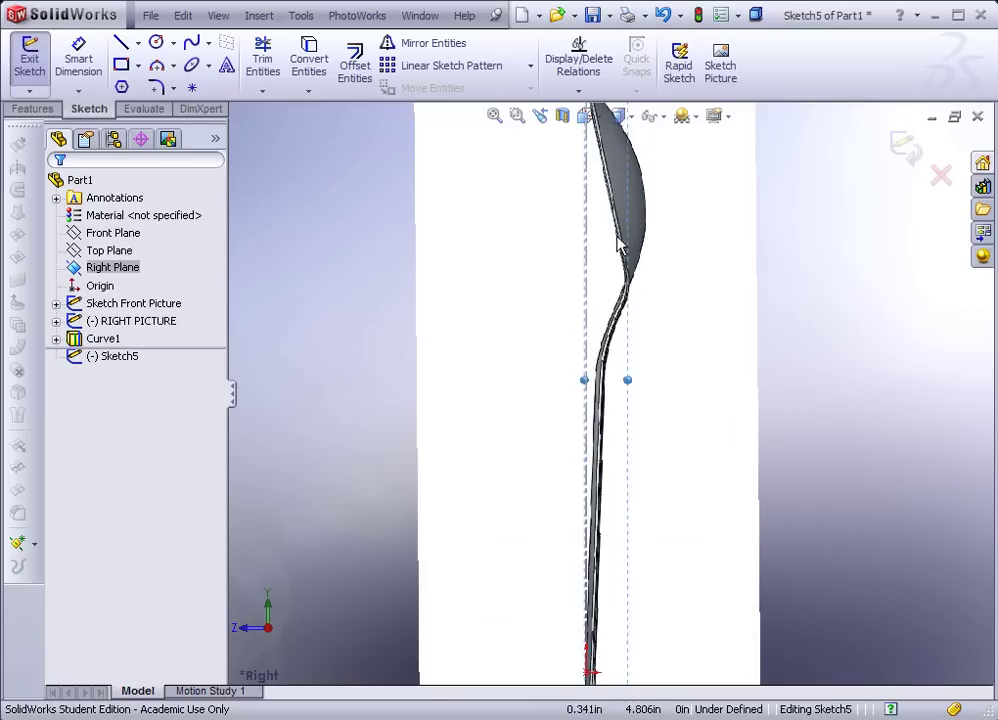
pyautogui.scroll(-2, 619, 293)
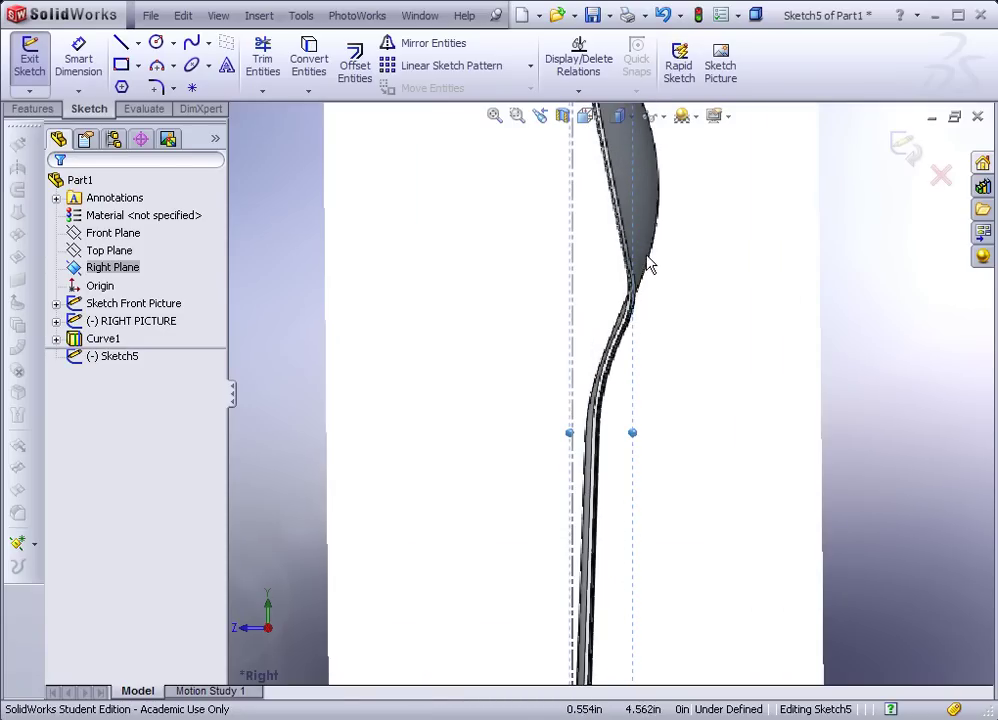
pyautogui.scroll(2, 640, 141)
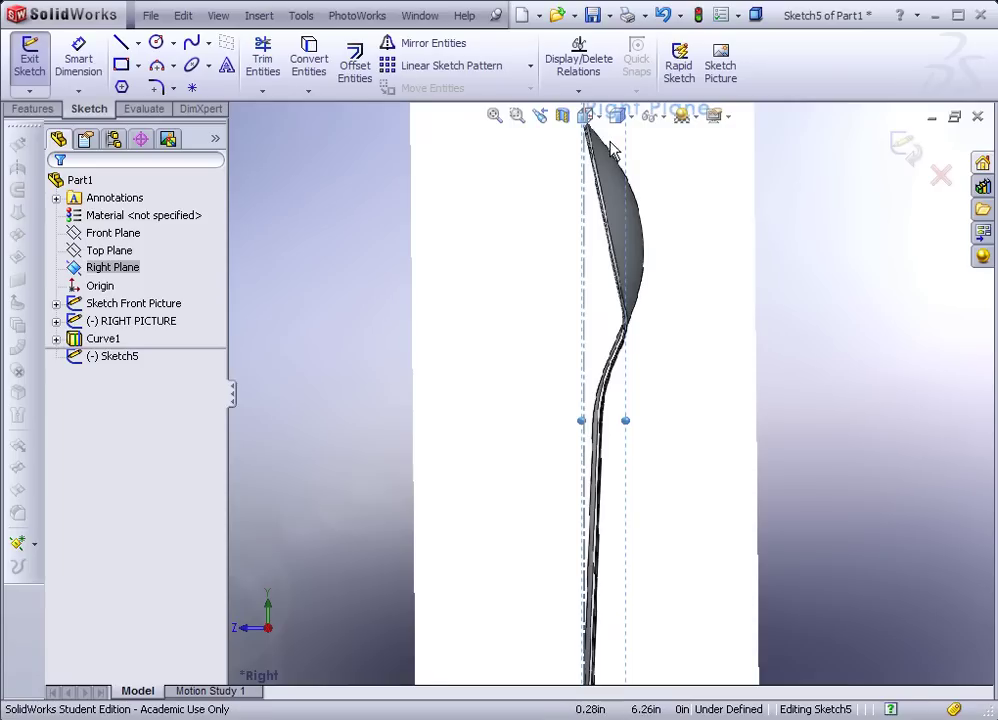
pyautogui.scroll(-2, 601, 584)
pyautogui.scroll(3, 601, 646)
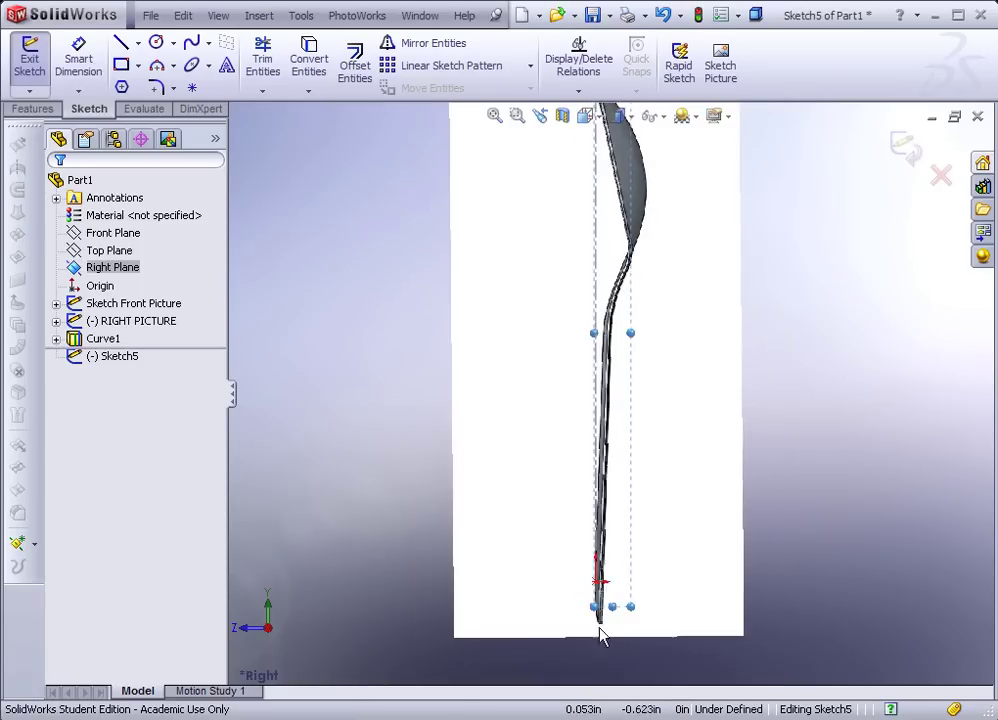
pyautogui.scroll(-5, 597, 584)
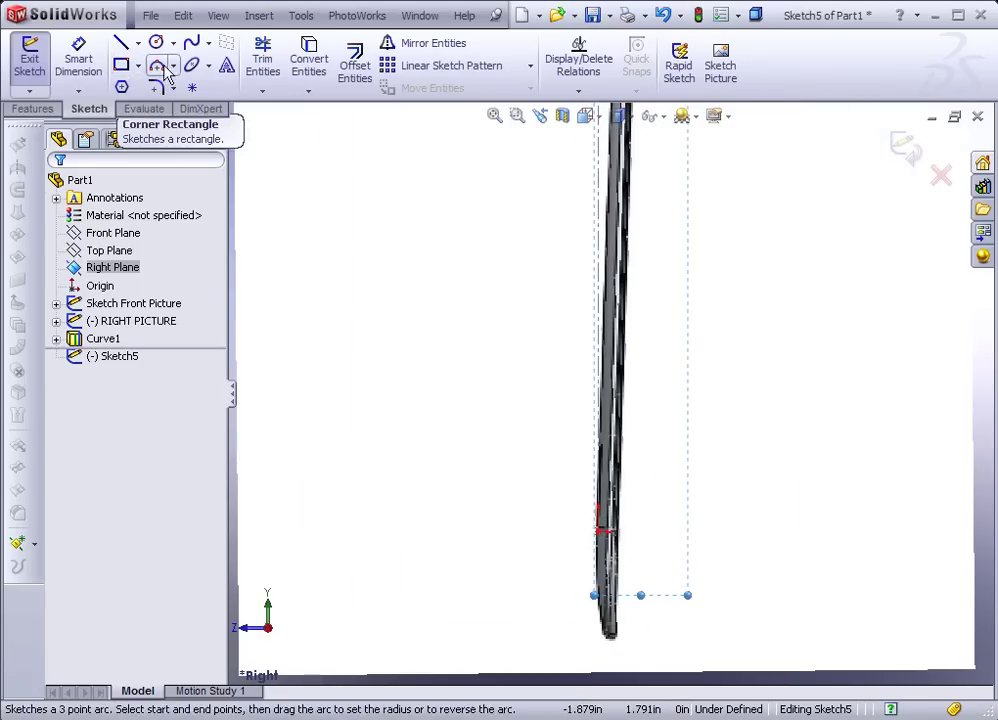
# - Start a spline at the origin and trace the handle edge nearest the centerline up to where the neck begins to bend
pyautogui.click(193, 46)
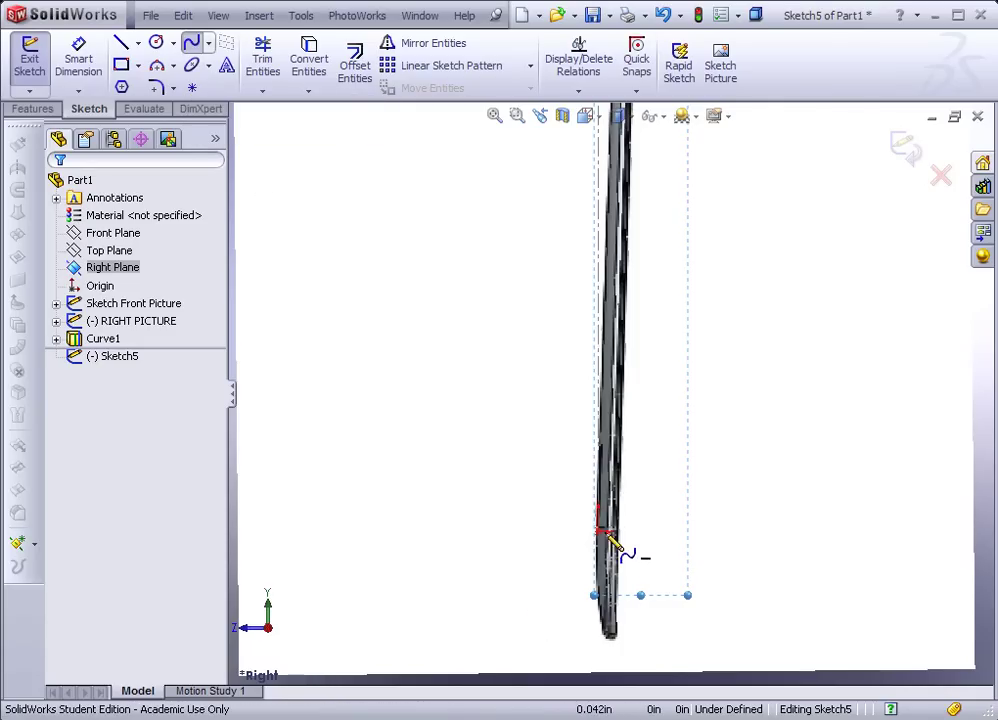
pyautogui.click(606, 402)
pyautogui.scroll(-3, 608, 356)
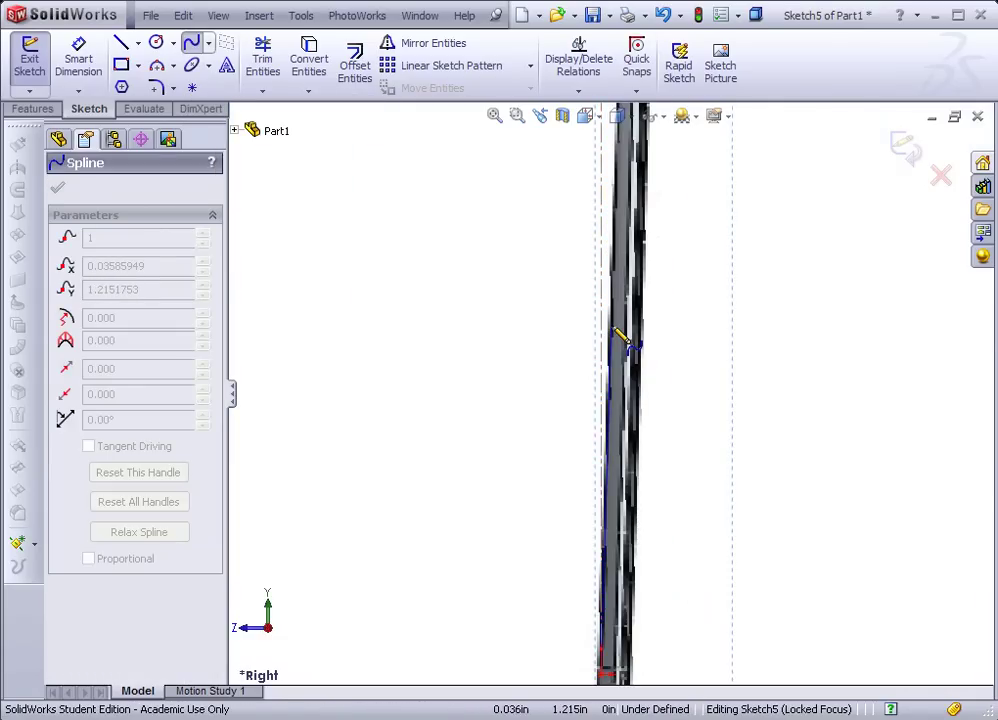
pyautogui.click(611, 342)
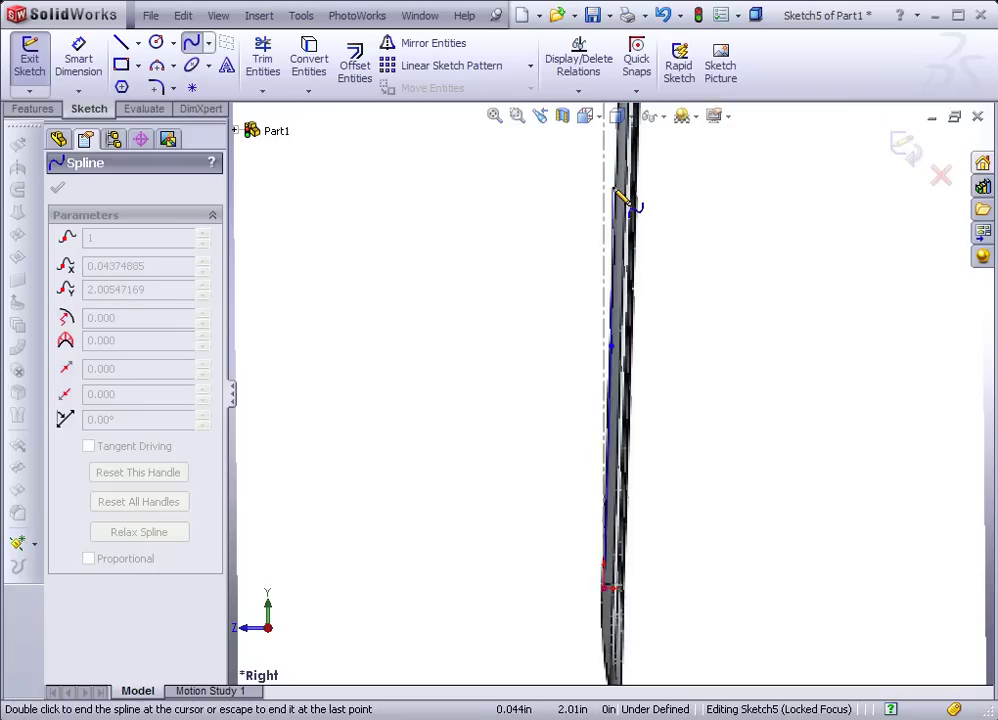
pyautogui.scroll(3, 630, 180)
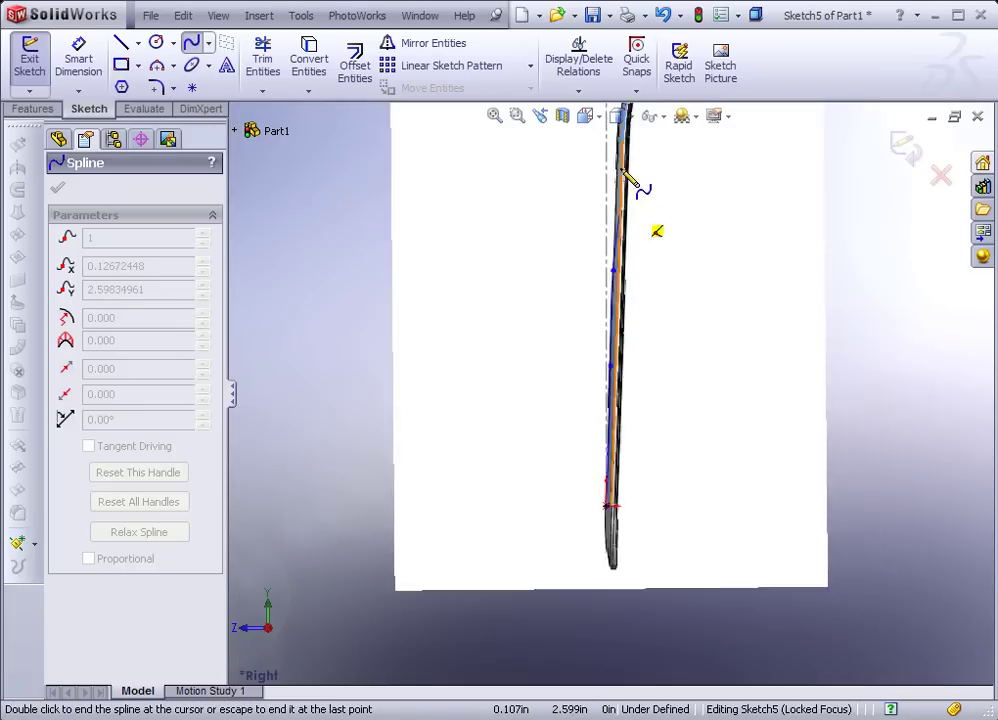
pyautogui.click(613, 302)
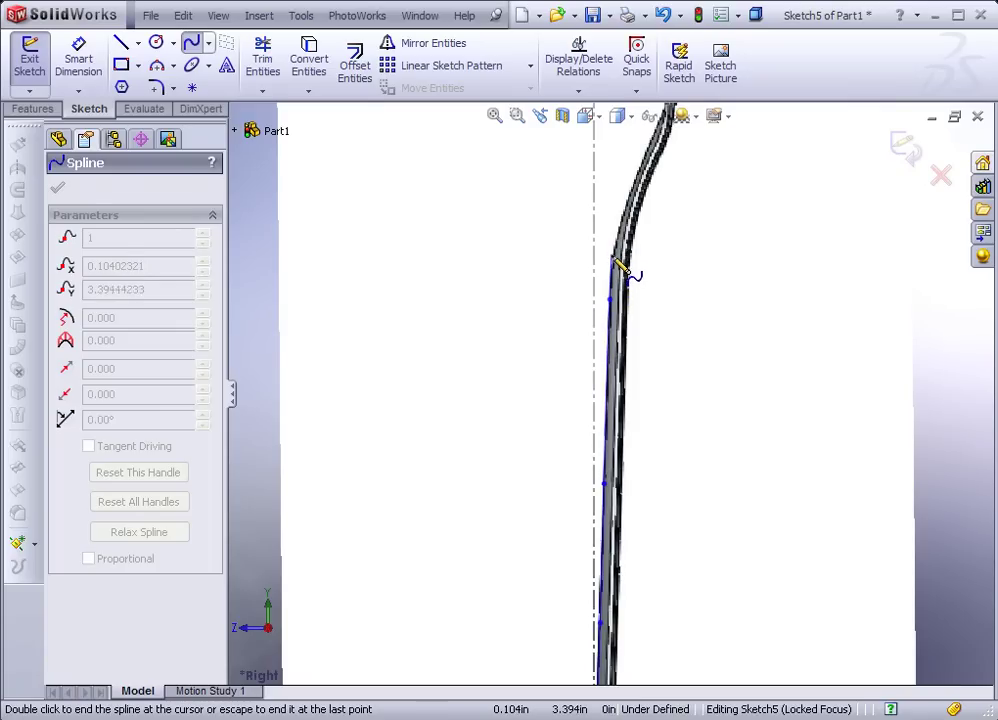
pyautogui.click(612, 273)
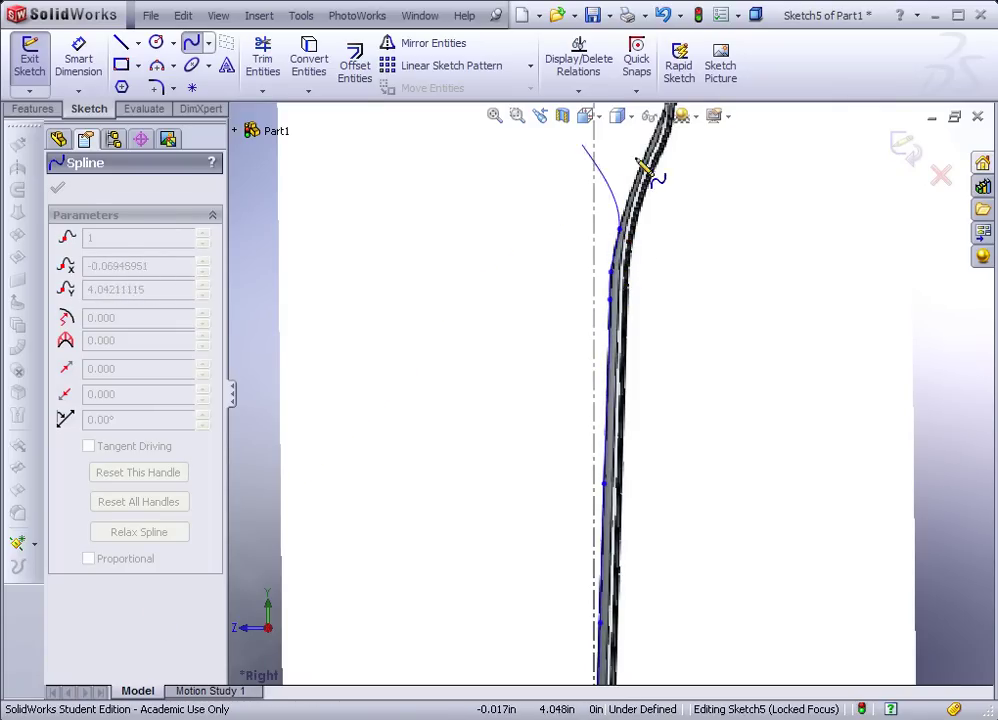
# - Continue the spline along the curved neck, placing a point midway up the slope toward the bowl
pyautogui.scroll(1, 650, 200)
pyautogui.scroll(-2, 643, 205)
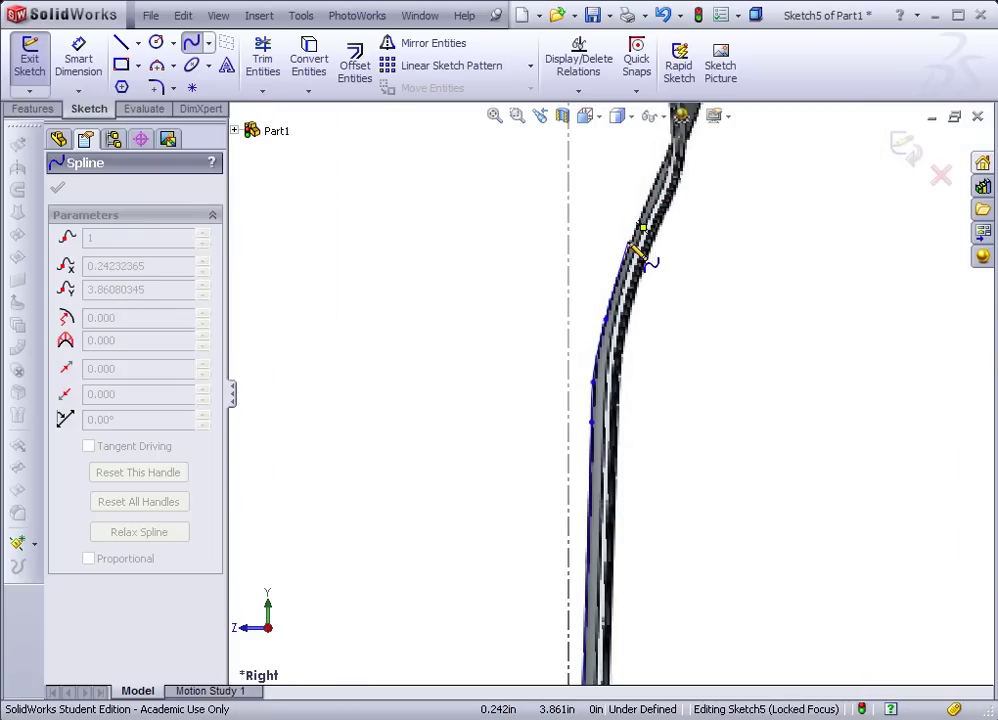
pyautogui.scroll(2, 646, 235)
pyautogui.scroll(-4, 646, 240)
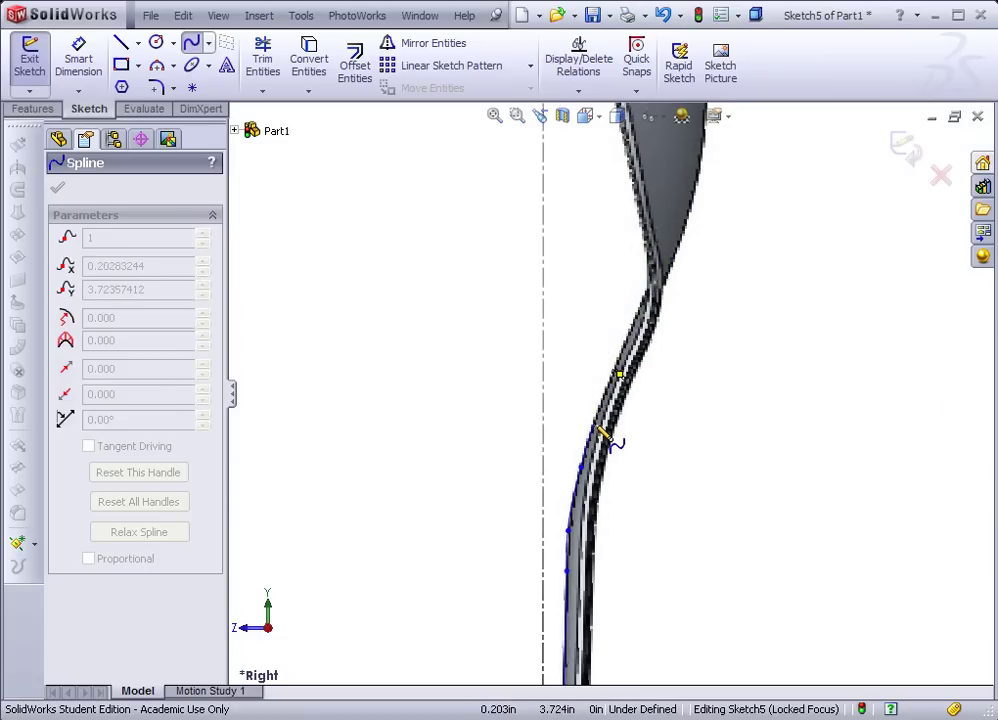
pyautogui.click(620, 379)
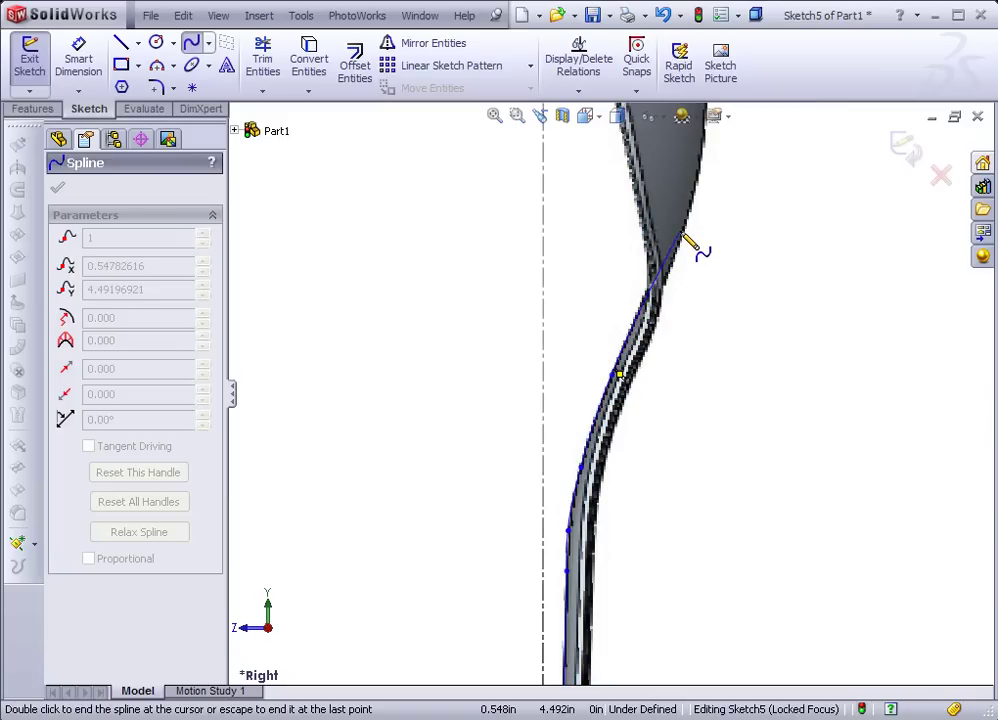
# - Extend the spline across the base of the bowl and along the bowl's convex back edge past its deepest point
pyautogui.moveTo(708, 223)
pyautogui.mouseDown(button='middle')
pyautogui.moveTo(662, 216)
pyautogui.moveTo(670, 220)
pyautogui.mouseUp(button='middle')
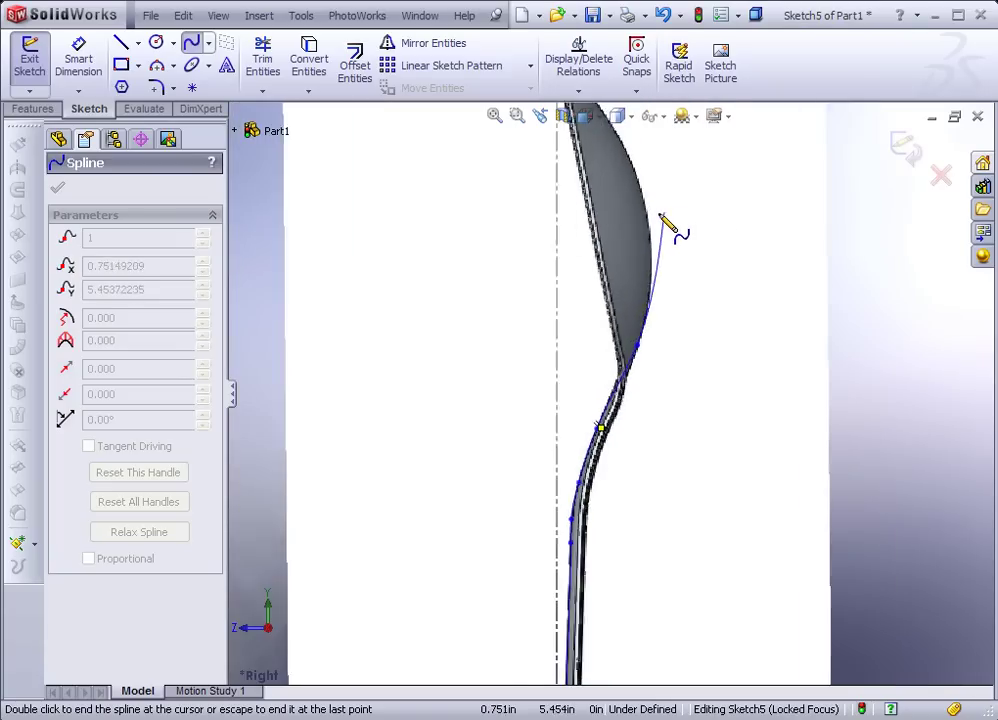
pyautogui.scroll(-3, 664, 216)
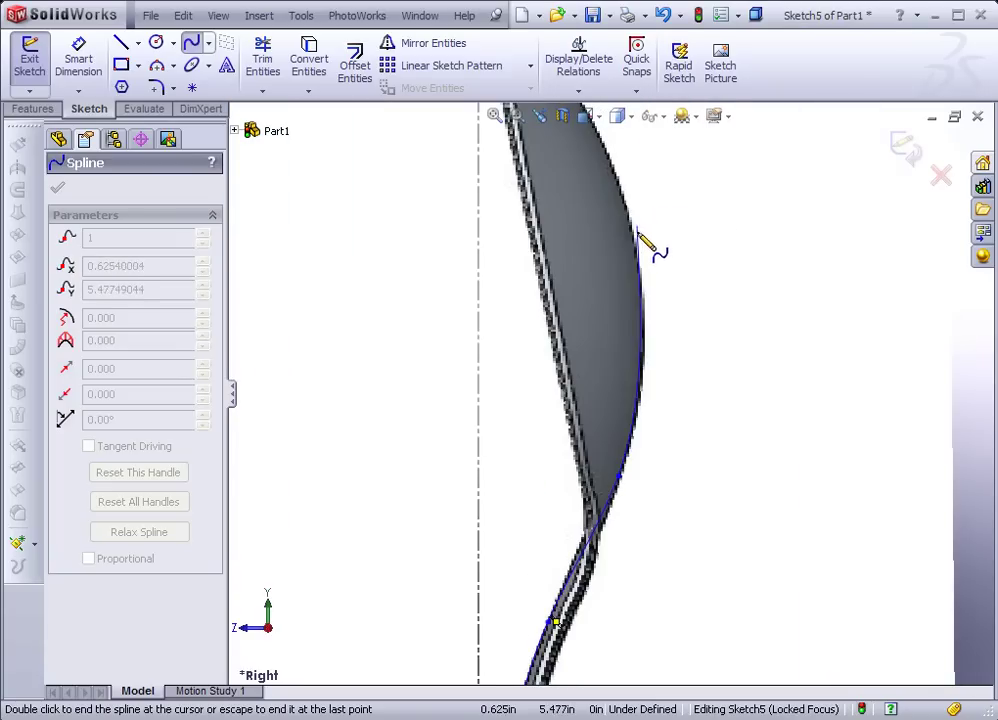
pyautogui.click(641, 292)
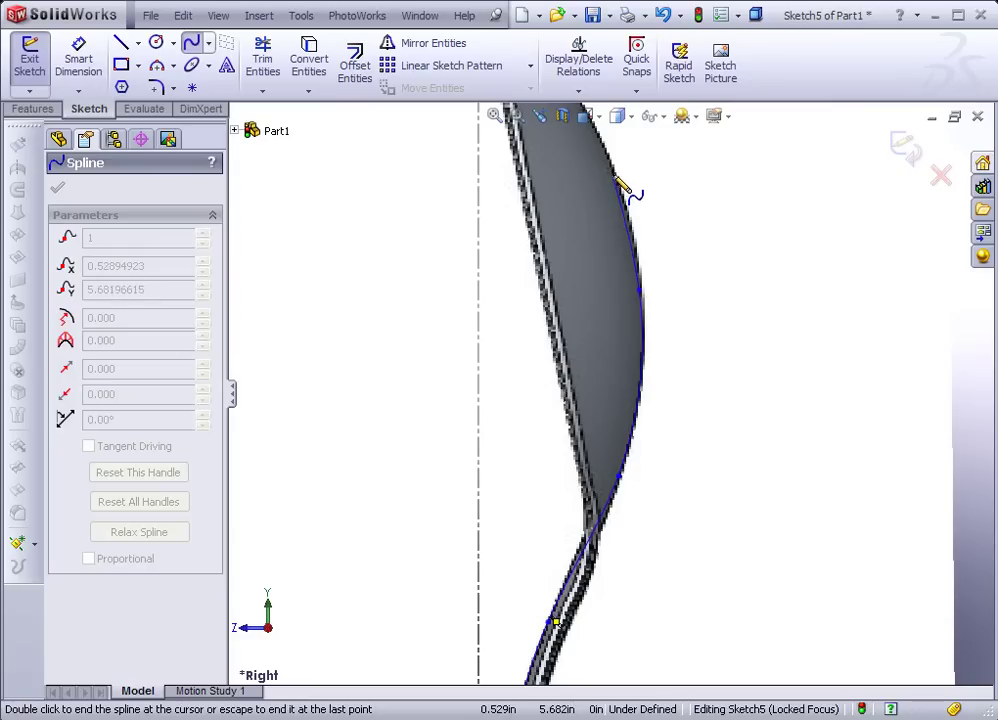
# - Continue the spline along the bowl's outer edge in the side picture up to the spoon tip on the centerline, and end it
pyautogui.moveTo(619, 167)
pyautogui.mouseDown(button='middle')
pyautogui.moveTo(590, 174)
pyautogui.moveTo(575, 196)
pyautogui.mouseUp(button='middle')
pyautogui.scroll(-3, 565, 212)
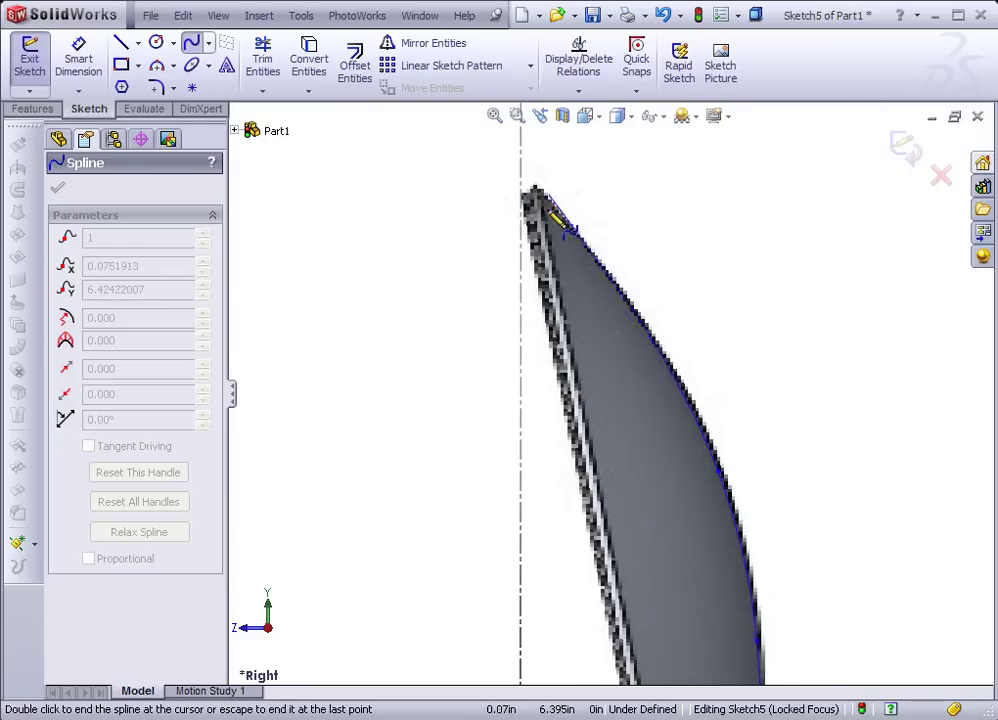
pyautogui.click(657, 344)
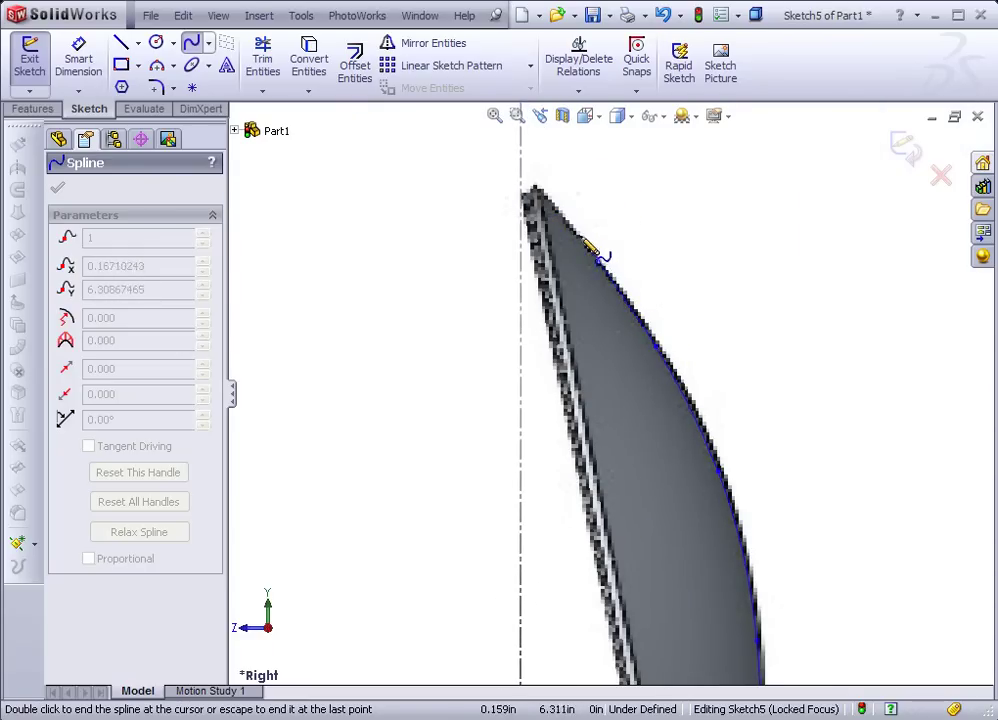
pyautogui.rightClick(523, 184)
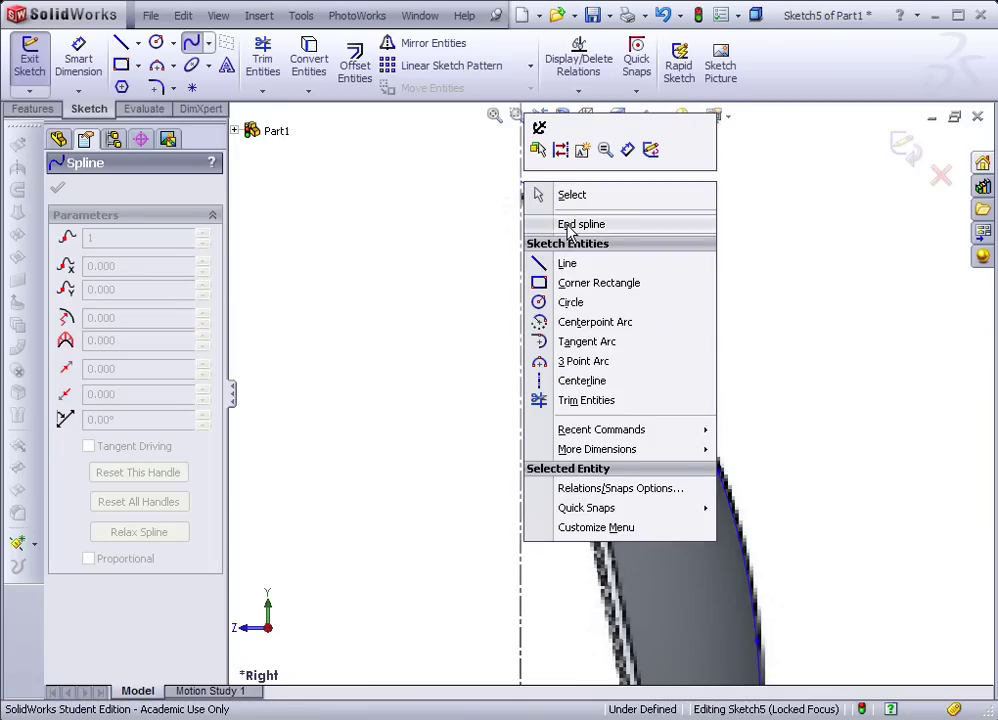
pyautogui.click(572, 224)
pyautogui.click(57, 187)
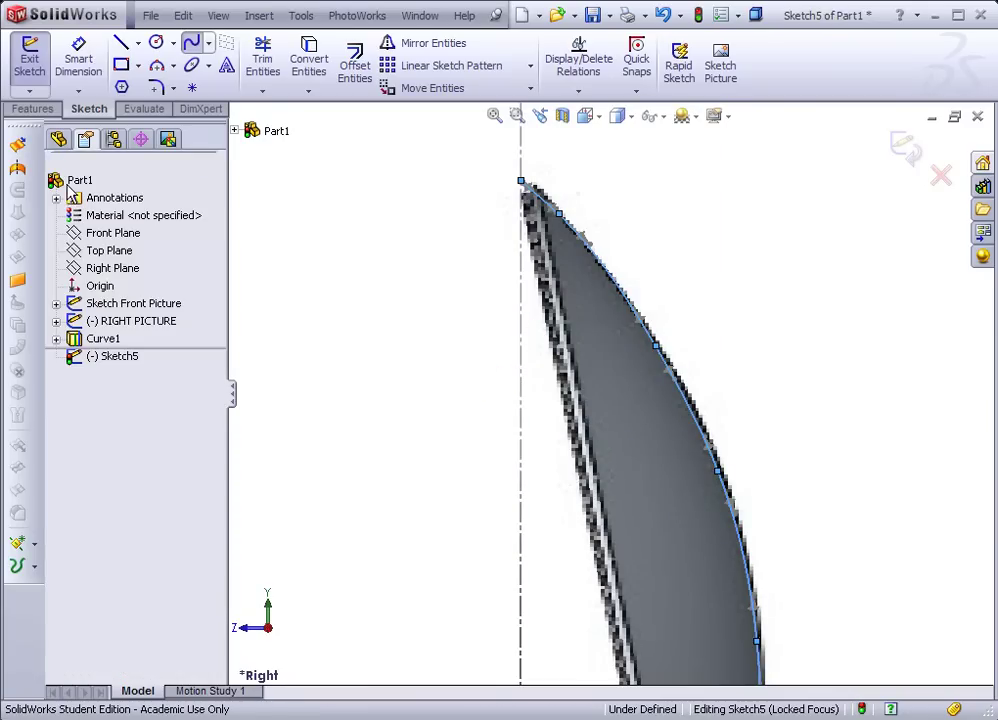
# - Exit the sketch containing the finished side-profile spline
pyautogui.moveTo(341, 372); pyautogui.dragTo(437, 410, button='middle')
pyautogui.scroll(3, 437, 410)
pyautogui.moveTo(475, 450)
pyautogui.mouseDown(button='middle')
pyautogui.moveTo(566, 468)
pyautogui.moveTo(501, 390)
pyautogui.moveTo(464, 440)
pyautogui.moveTo(492, 474)
pyautogui.moveTo(506, 457)
pyautogui.moveTo(480, 424)
pyautogui.mouseUp(button='middle')
pyautogui.moveTo(615, 541)
pyautogui.mouseDown(button='middle')
pyautogui.moveTo(564, 450)
pyautogui.moveTo(626, 495)
pyautogui.moveTo(595, 455)
pyautogui.mouseUp(button='middle')
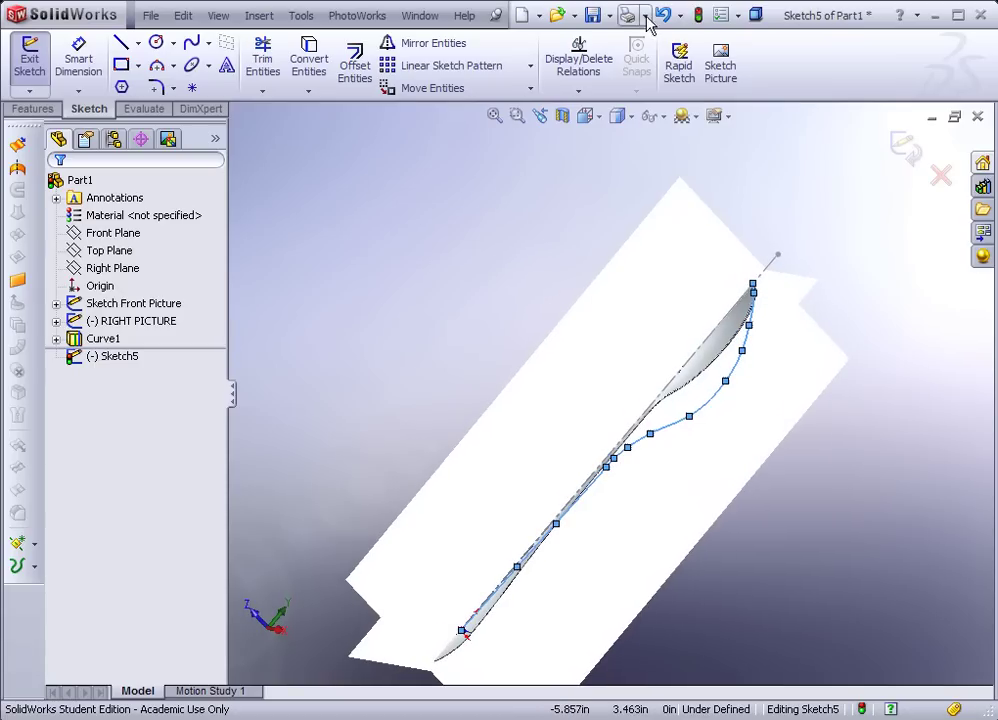
pyautogui.click(699, 16)
pyautogui.moveTo(400, 280)
pyautogui.mouseDown(button='middle')
pyautogui.moveTo(392, 285)
pyautogui.moveTo(442, 284)
pyautogui.moveTo(444, 260)
pyautogui.mouseUp(button='middle')
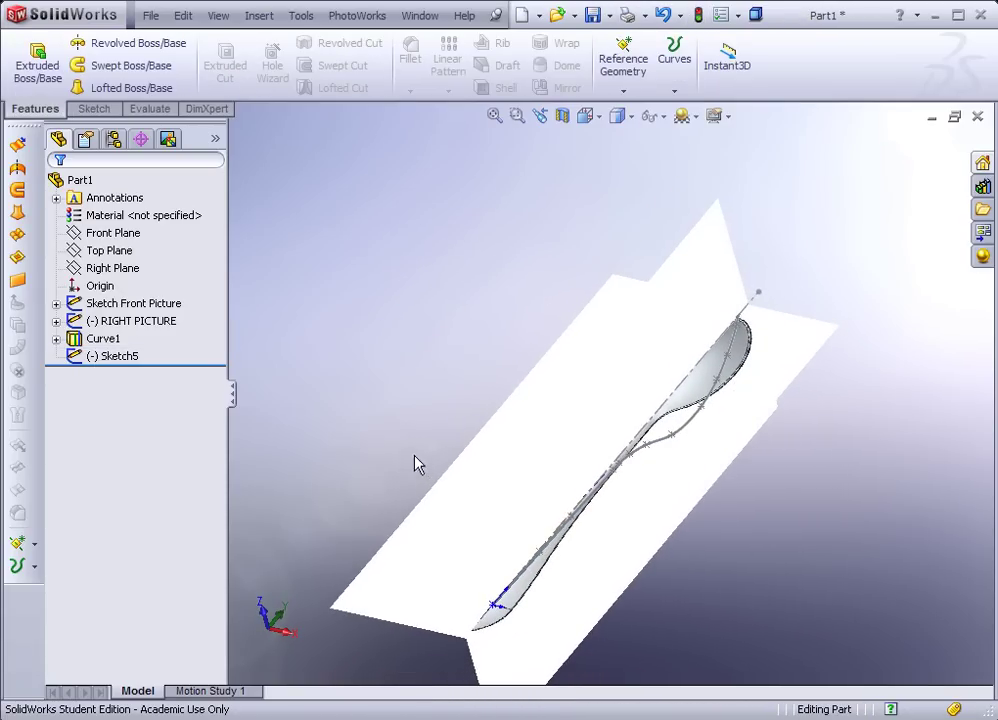
pyautogui.rightClick(529, 451)
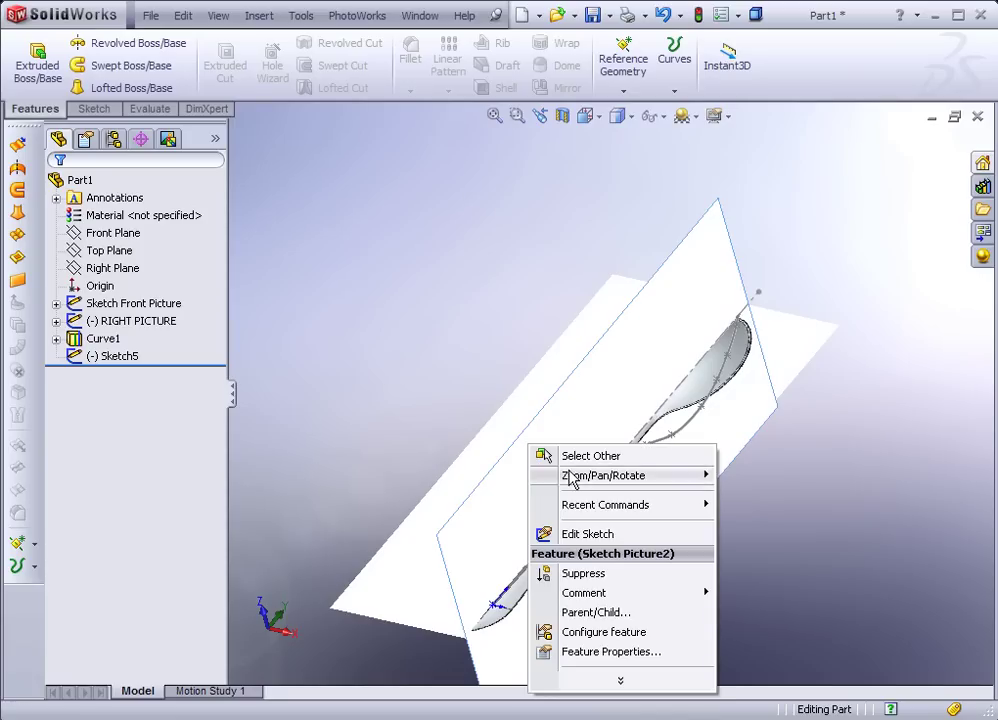
pyautogui.moveTo(566, 510)
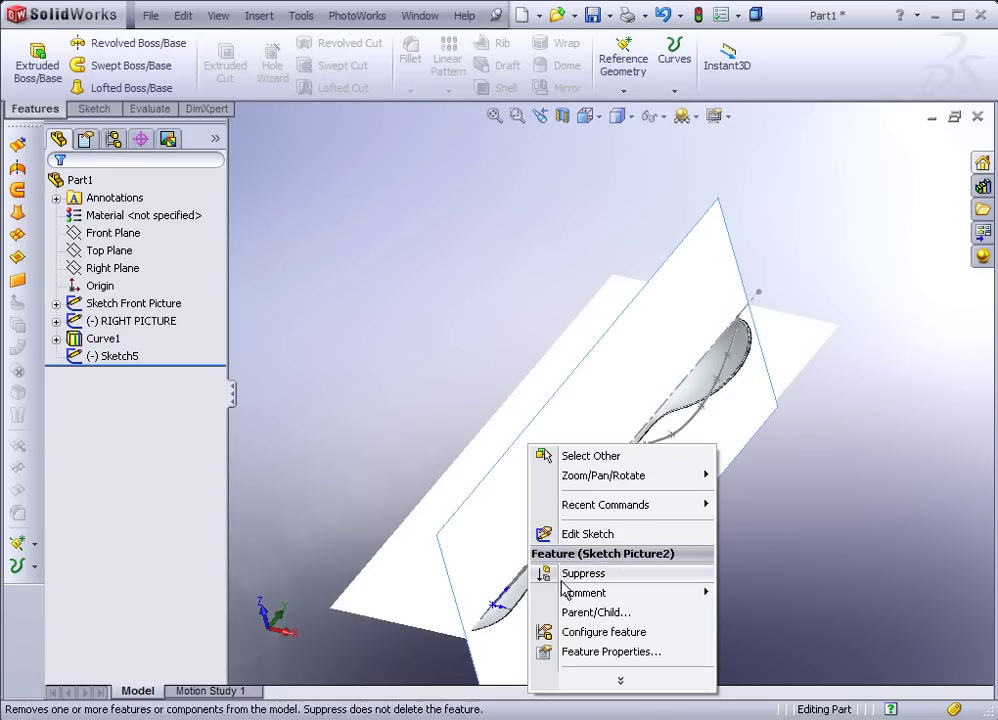
pyautogui.click(436, 391)
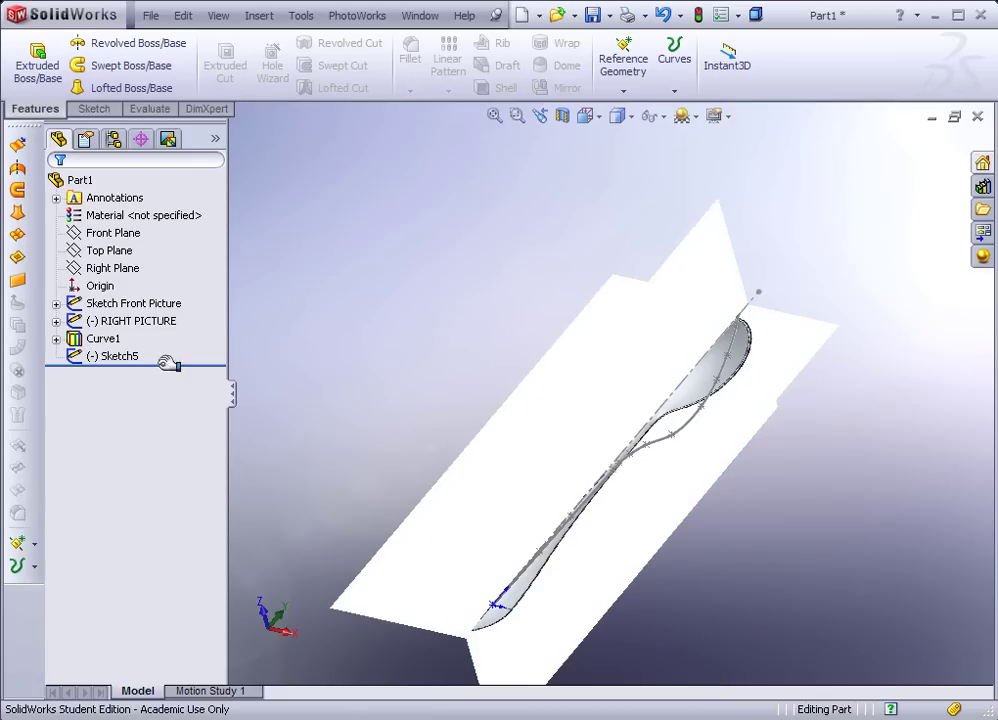
# - Hide the RIGHT PICTURE and Sketch Front Picture sketches
pyautogui.click(97, 322)
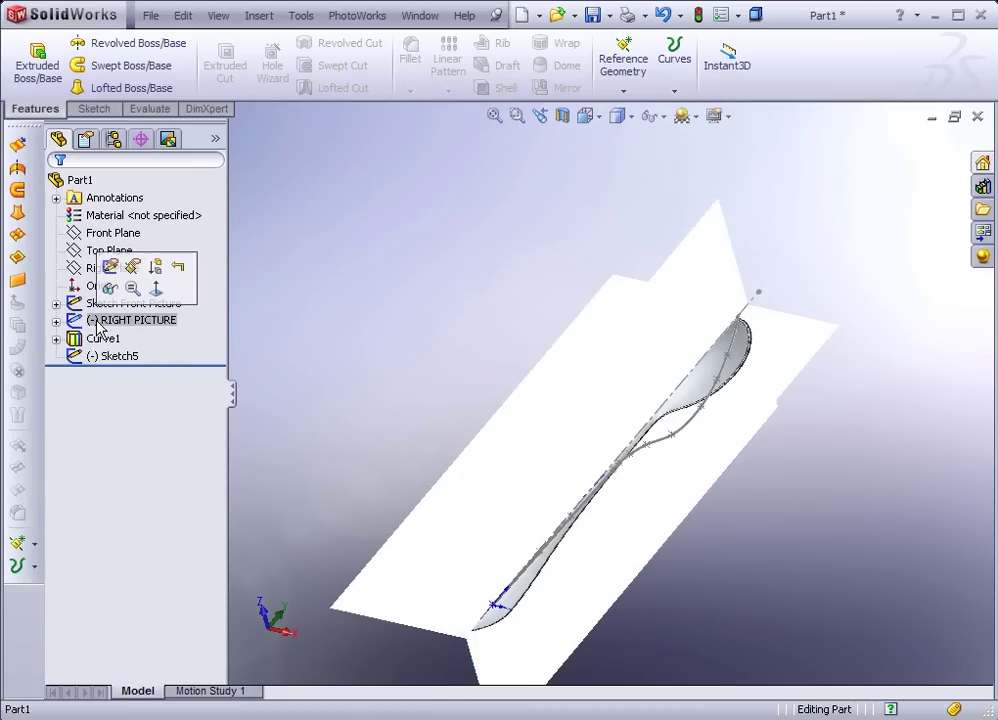
pyautogui.click(108, 287)
pyautogui.click(99, 310)
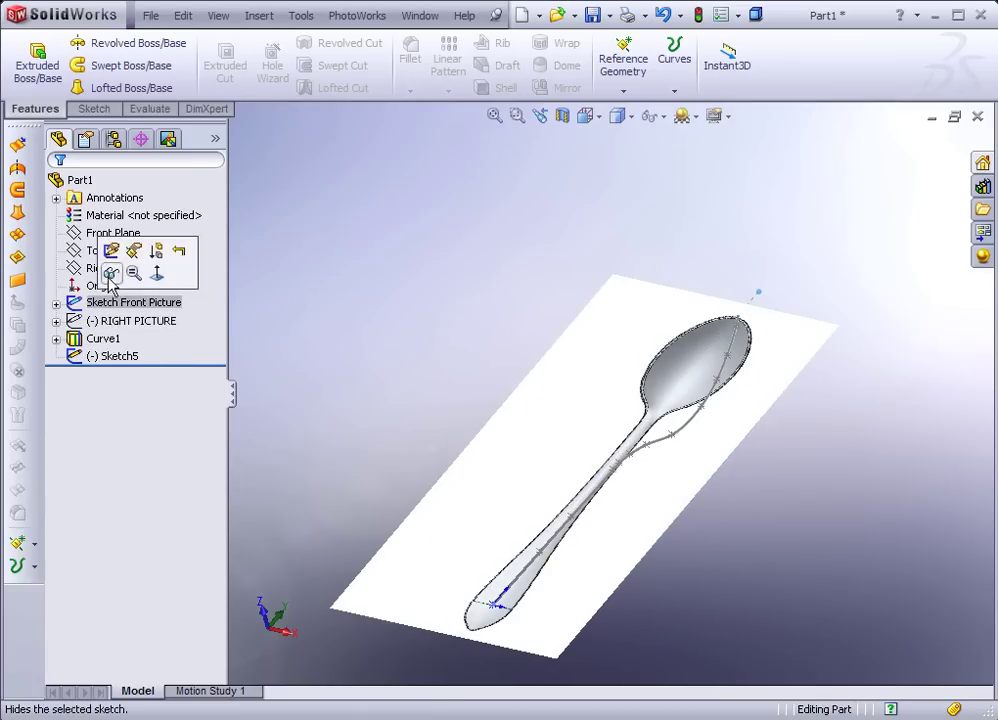
pyautogui.click(109, 273)
# - Edit Sketch5 and add a Pierce relation between the spline's endpoint at the spoon tip and the projected outline curve
pyautogui.moveTo(314, 334)
pyautogui.mouseDown(button='middle')
pyautogui.moveTo(417, 381)
pyautogui.moveTo(434, 457)
pyautogui.moveTo(412, 401)
pyautogui.moveTo(795, 368)
pyautogui.mouseUp(button='middle')
pyautogui.scroll(-6, 664, 319)
pyautogui.moveTo(686, 345); pyautogui.dragTo(636, 352, button='middle')
pyautogui.click(651, 343)
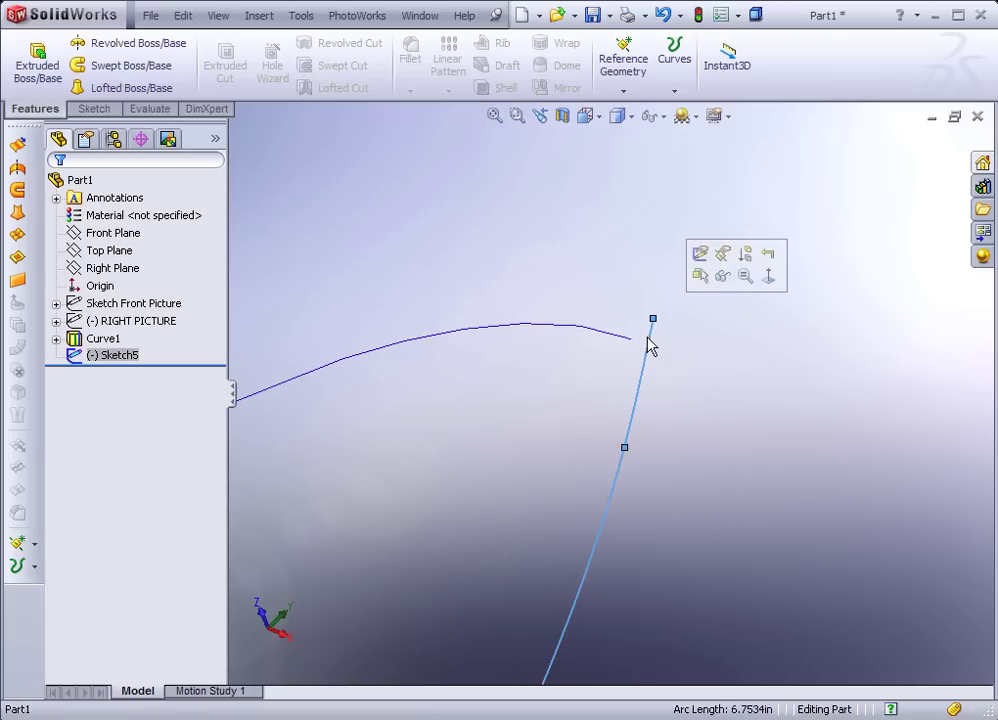
pyautogui.click(702, 274)
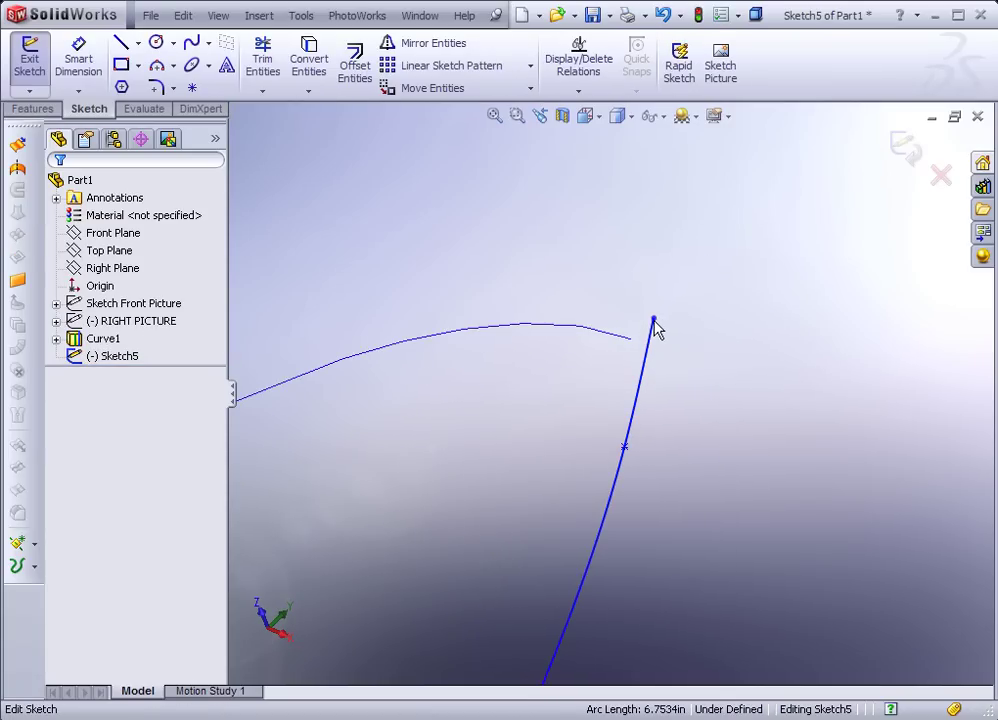
pyautogui.moveTo(654, 322)
pyautogui.mouseDown()
pyautogui.moveTo(633, 341)
pyautogui.moveTo(649, 339)
pyautogui.mouseUp()
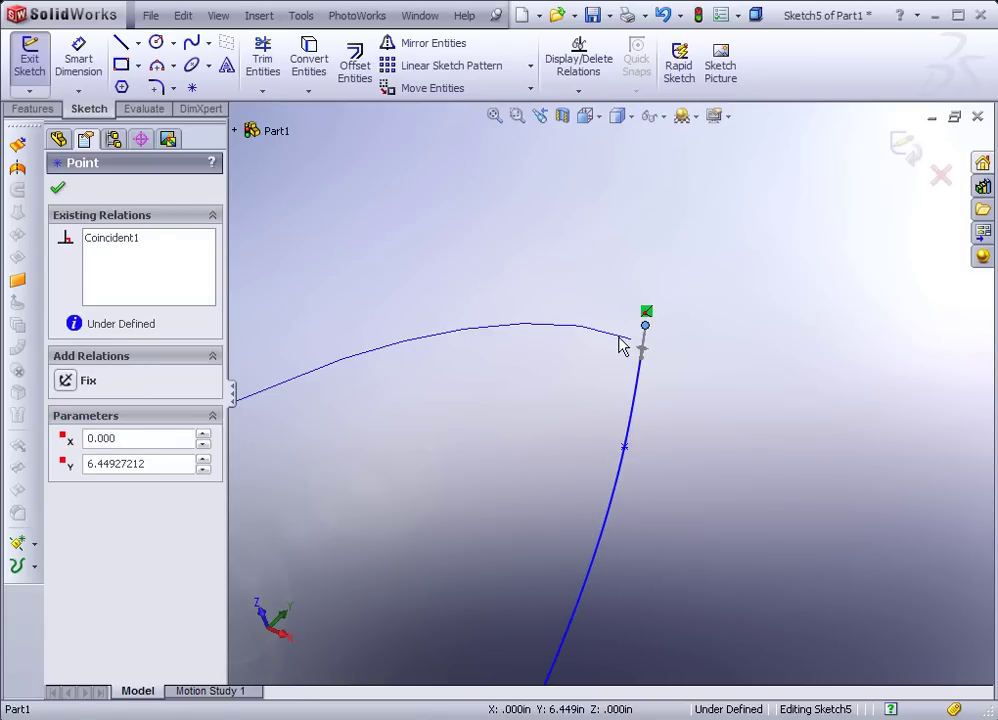
pyautogui.keyDown('ctrl'); pyautogui.click(626, 341); pyautogui.keyUp('ctrl')
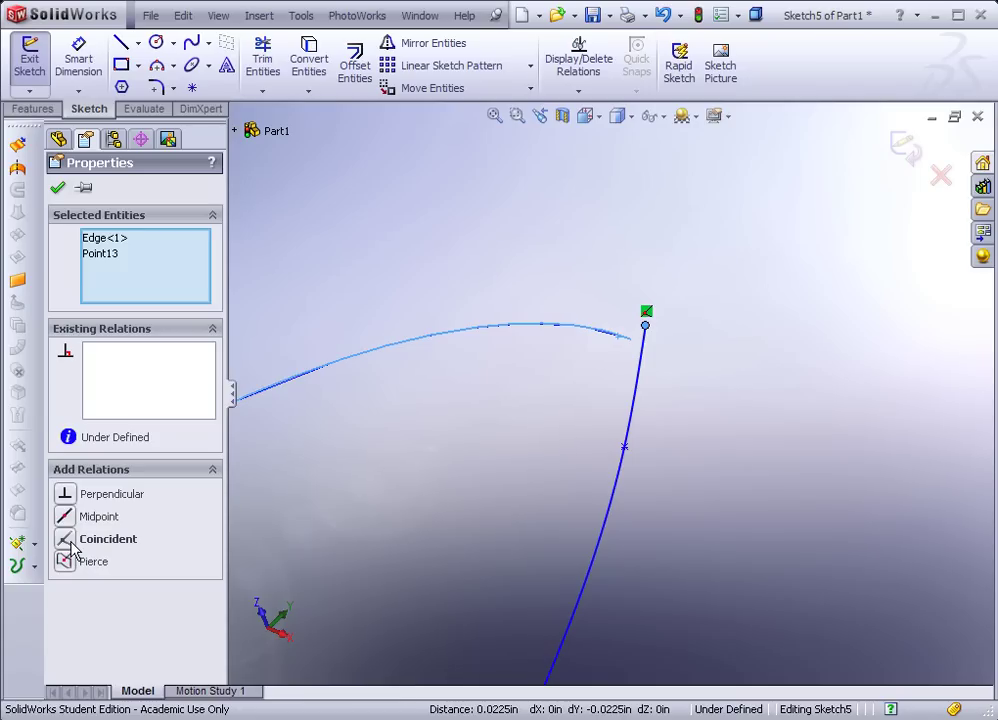
pyautogui.click(66, 562)
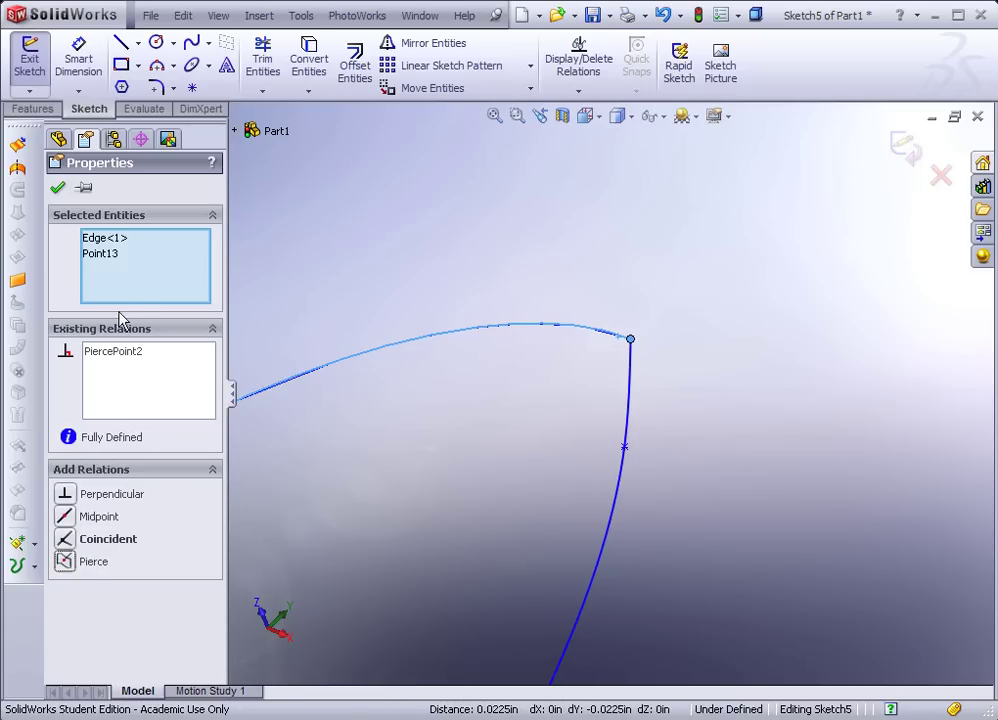
pyautogui.click(58, 188)
# - Exit the side-profile sketch with the pierced endpoint
pyautogui.moveTo(621, 457)
pyautogui.mouseDown(button='middle')
pyautogui.moveTo(662, 470)
pyautogui.moveTo(605, 520)
pyautogui.moveTo(593, 510)
pyautogui.moveTo(614, 398)
pyautogui.mouseUp(button='middle')
pyautogui.moveTo(612, 390)
pyautogui.mouseDown()
pyautogui.moveTo(613, 410)
pyautogui.moveTo(596, 426)
pyautogui.mouseUp()
pyautogui.press('Escape')
pyautogui.moveTo(596, 426)
pyautogui.mouseDown(button='middle')
pyautogui.moveTo(628, 461)
pyautogui.moveTo(561, 506)
pyautogui.moveTo(485, 503)
pyautogui.moveTo(463, 517)
pyautogui.moveTo(430, 323)
pyautogui.mouseUp(button='middle')
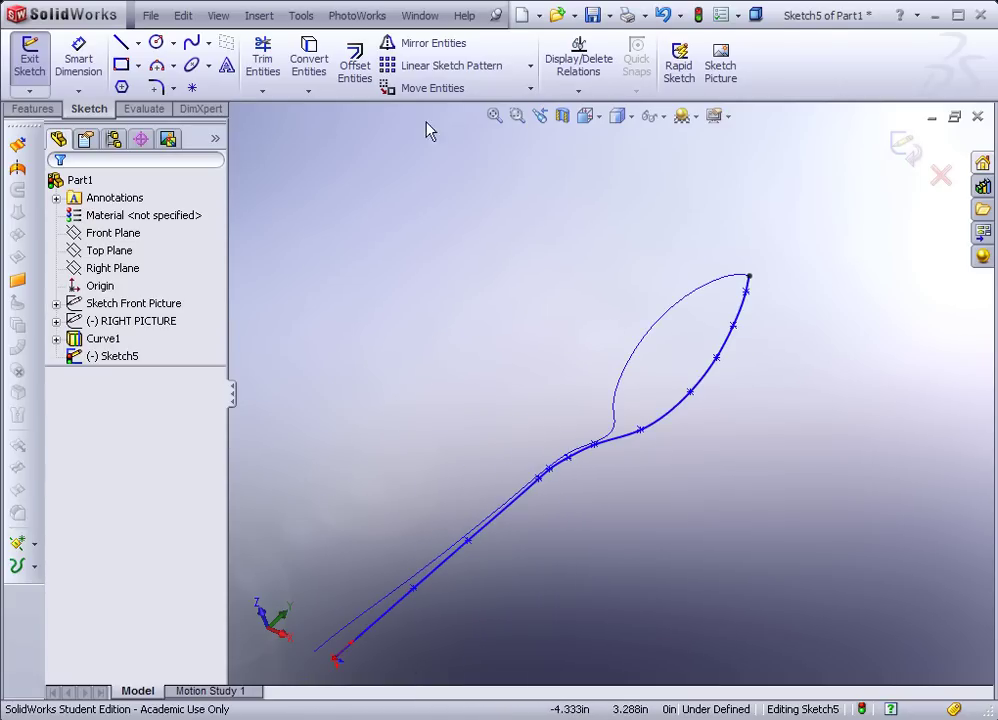
pyautogui.click(698, 15)
# - Start a new sketch on the Top Plane at the handle end of the curves
pyautogui.moveTo(383, 468)
pyautogui.mouseDown(button='middle')
pyautogui.moveTo(399, 437)
pyautogui.moveTo(404, 382)
pyautogui.moveTo(370, 452)
pyautogui.moveTo(397, 430)
pyautogui.moveTo(354, 598)
pyautogui.mouseUp(button='middle')
pyautogui.scroll(-3, 354, 598)
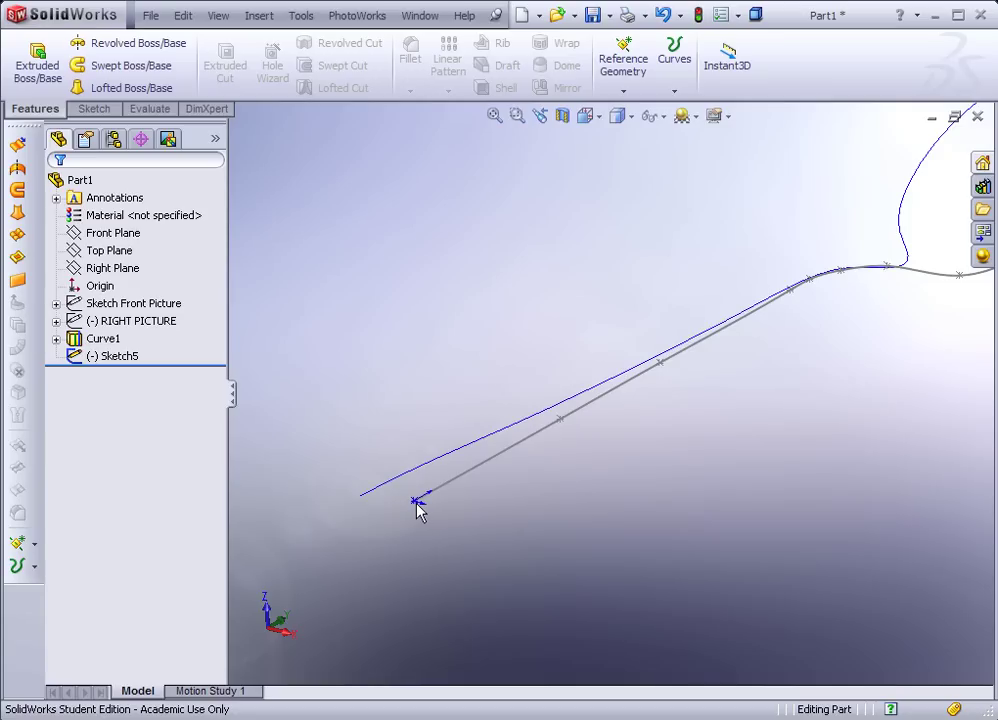
pyautogui.click(110, 251)
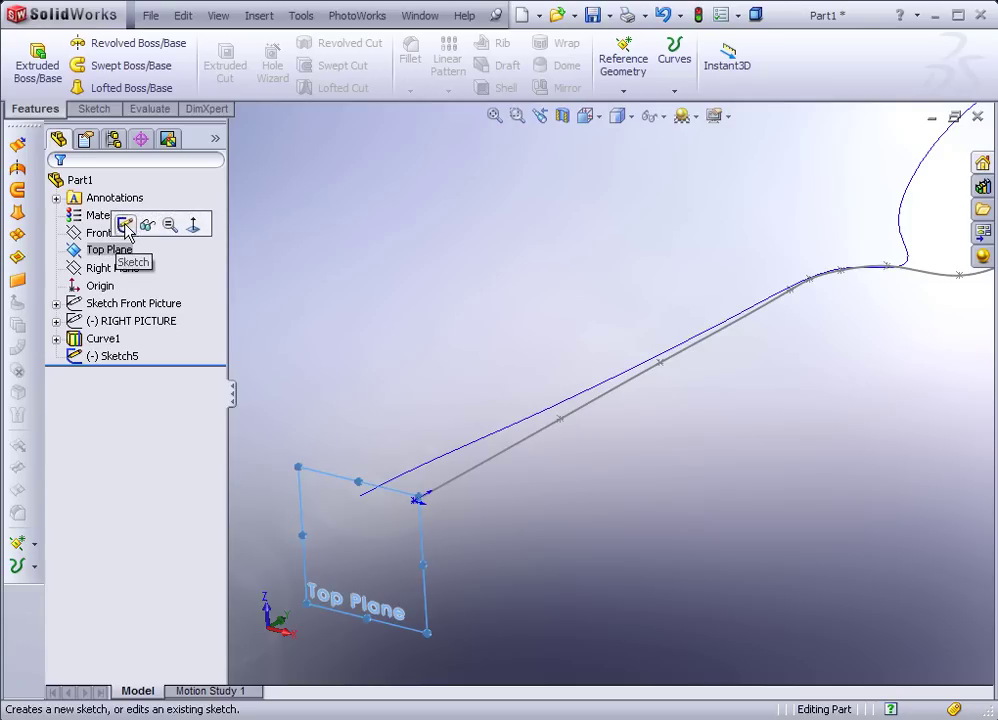
pyautogui.click(125, 225)
pyautogui.scroll(-2, 445, 490)
pyautogui.scroll(-2, 513, 450)
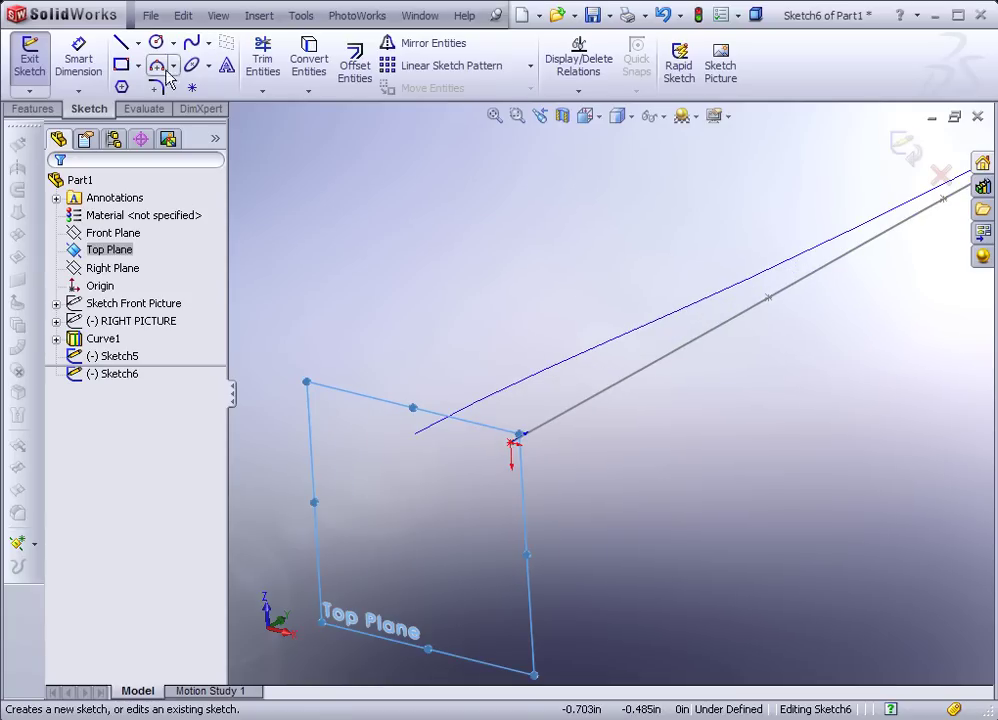
# - Sketch a three-point spline from near the outline curve's open end through the origin to about X 0.21, Y 0.12 in, and end it
pyautogui.click(190, 47)
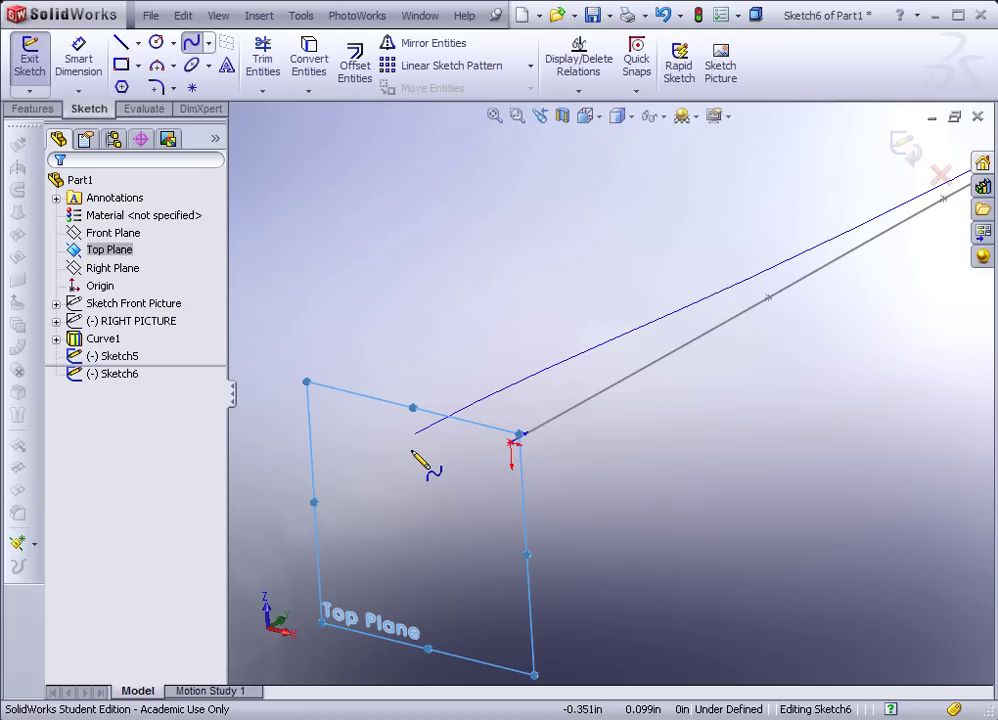
pyautogui.click(492, 439)
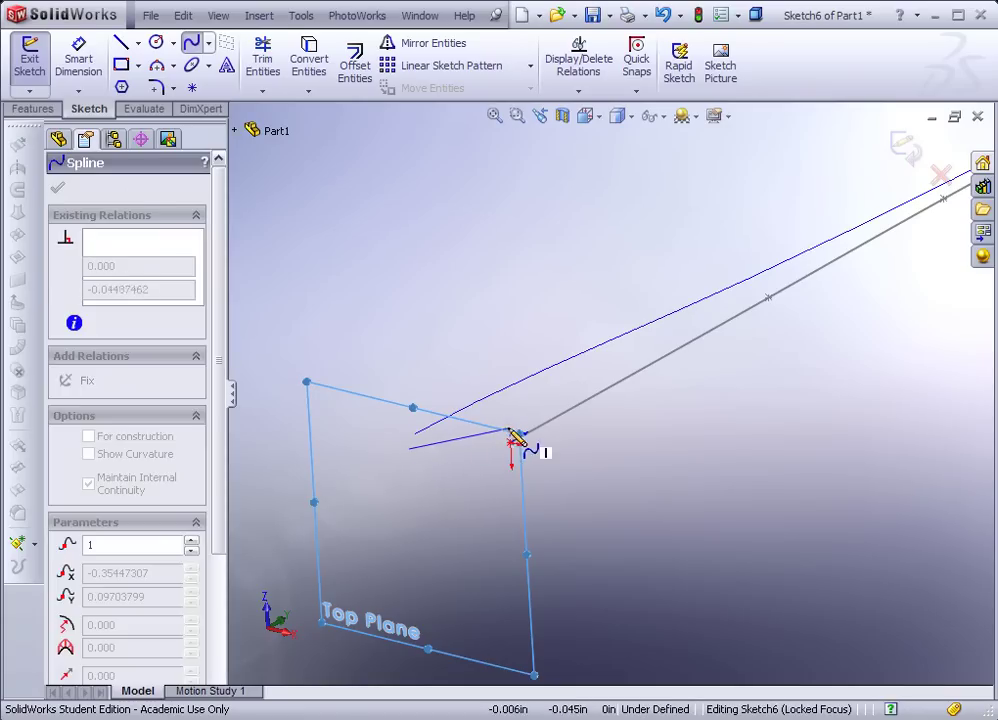
pyautogui.scroll(-2, 530, 450)
pyautogui.scroll(-3, 519, 441)
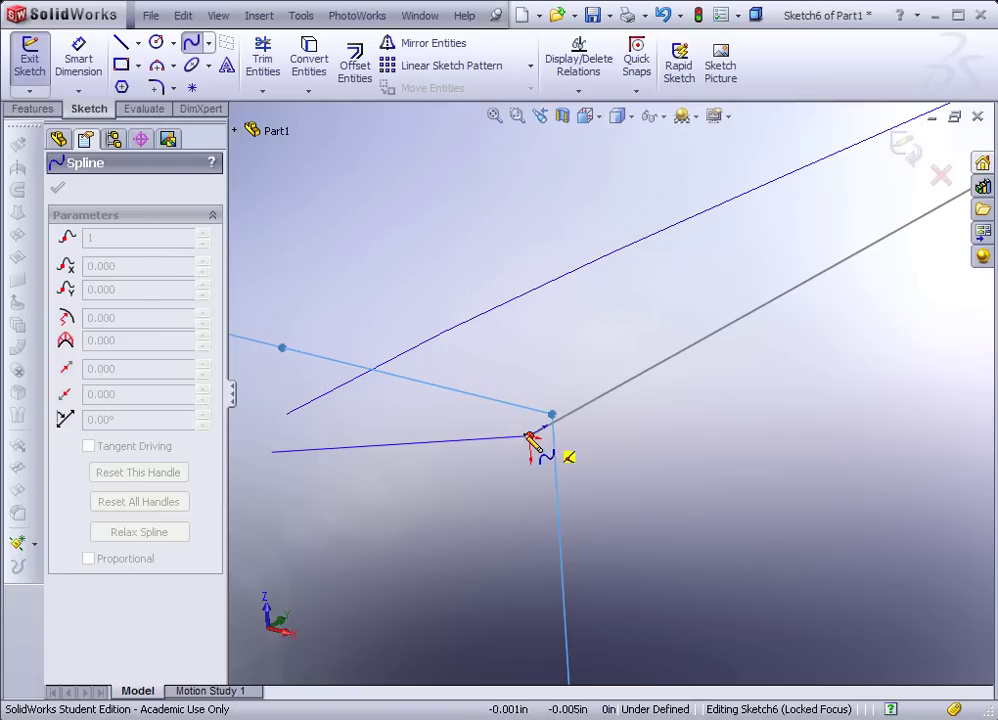
pyautogui.click(530, 437)
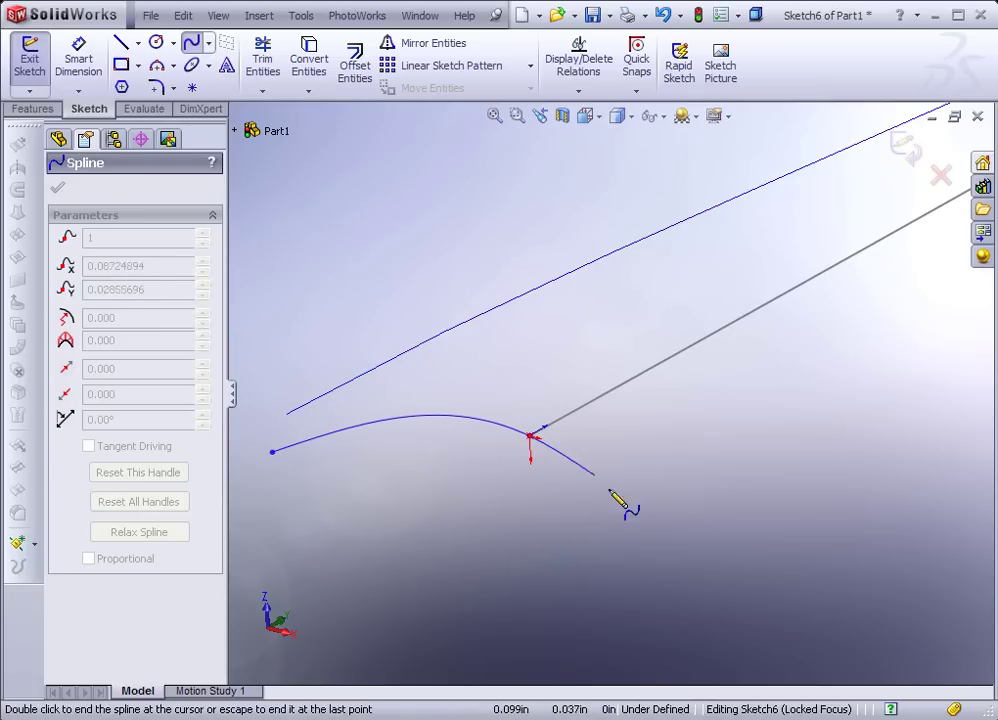
pyautogui.rightClick(692, 580)
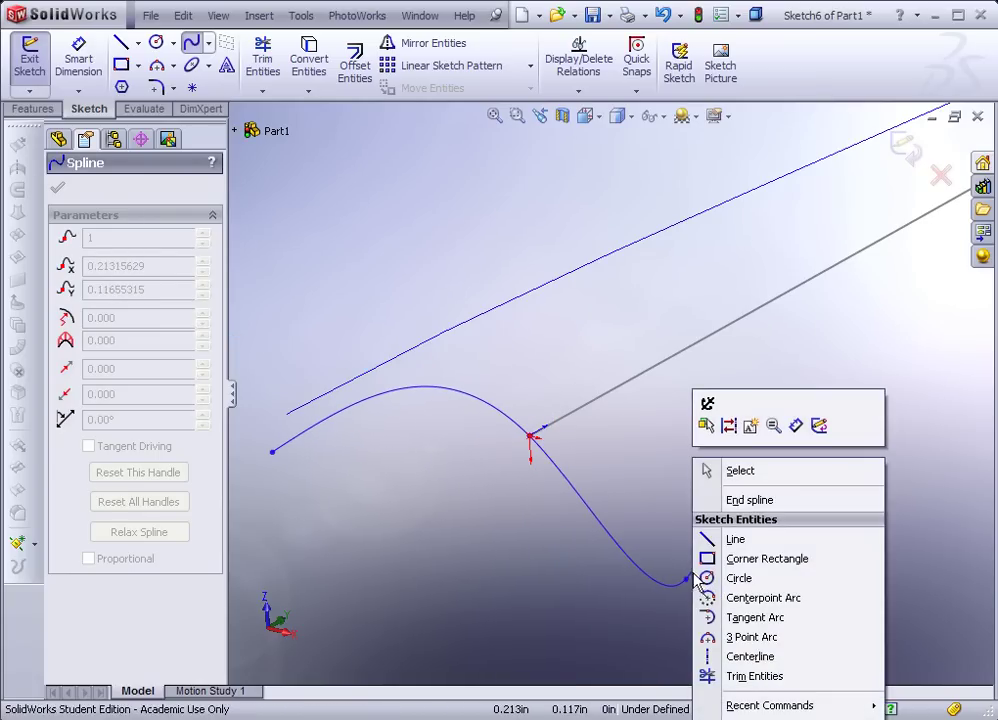
pyautogui.click(735, 499)
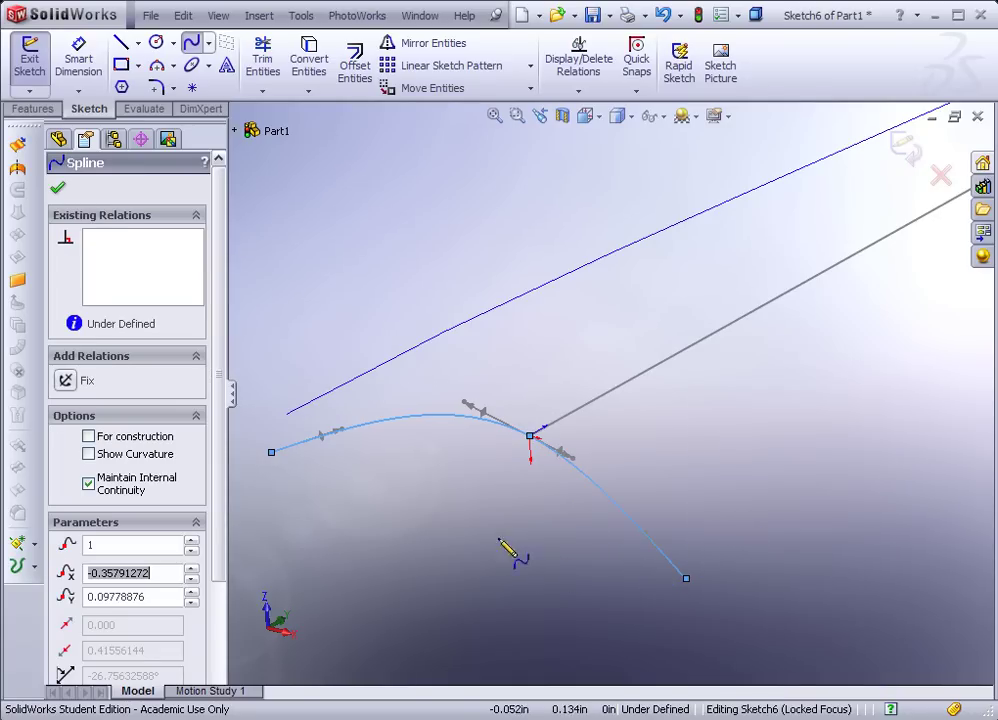
# - Try a construction centerline about 0.15 in long from the origin, perpendicular to the spline, and delete it
pyautogui.click(137, 45)
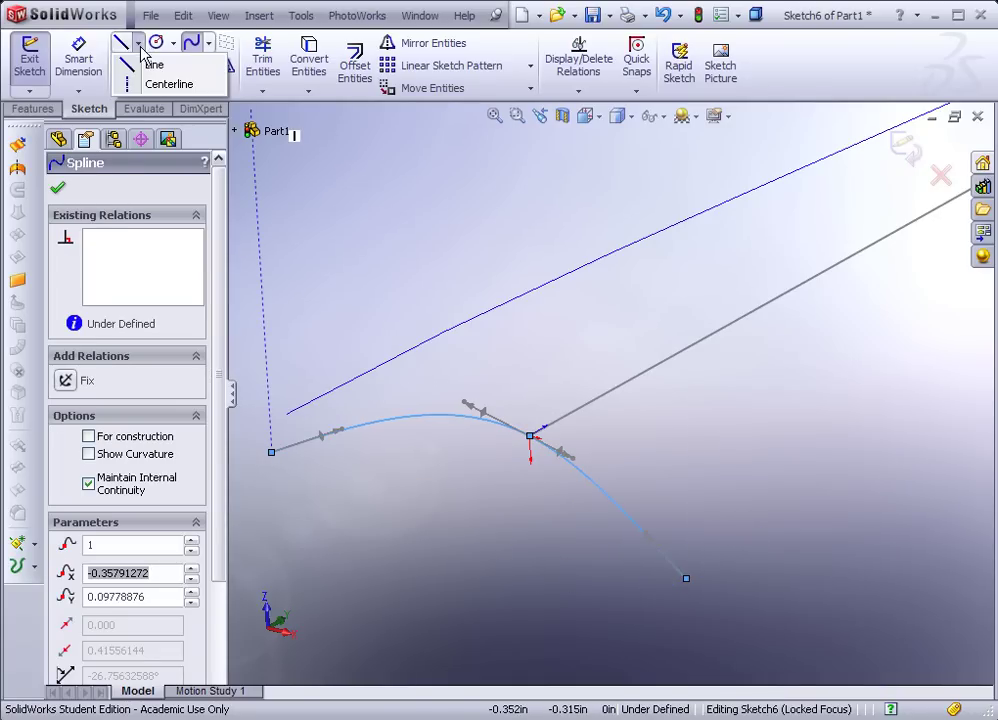
pyautogui.click(160, 83)
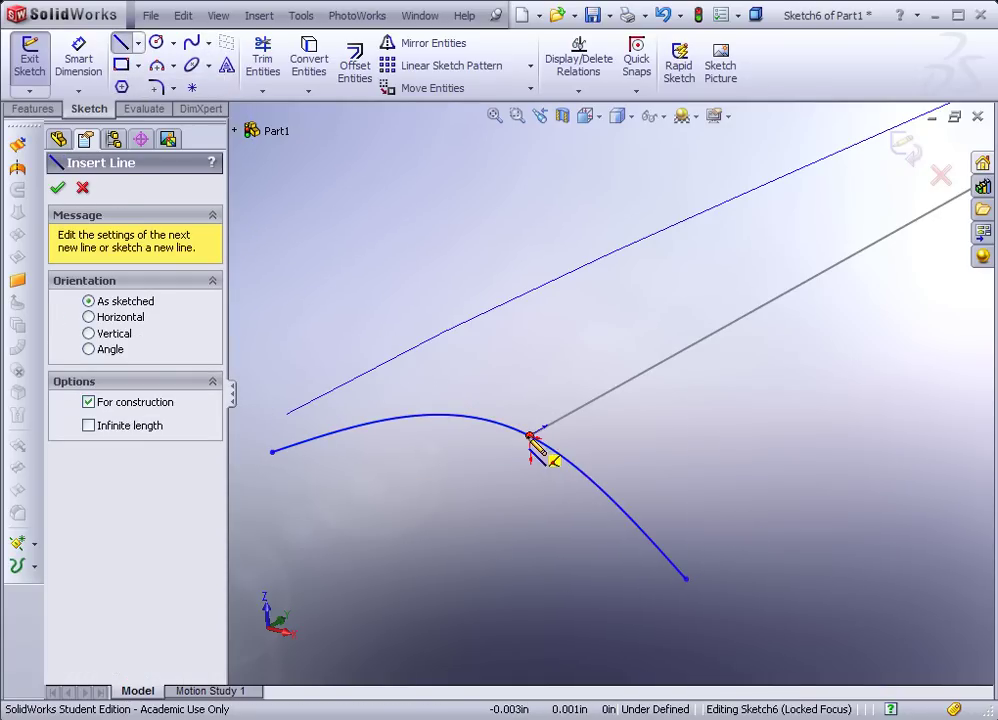
pyautogui.click(530, 437)
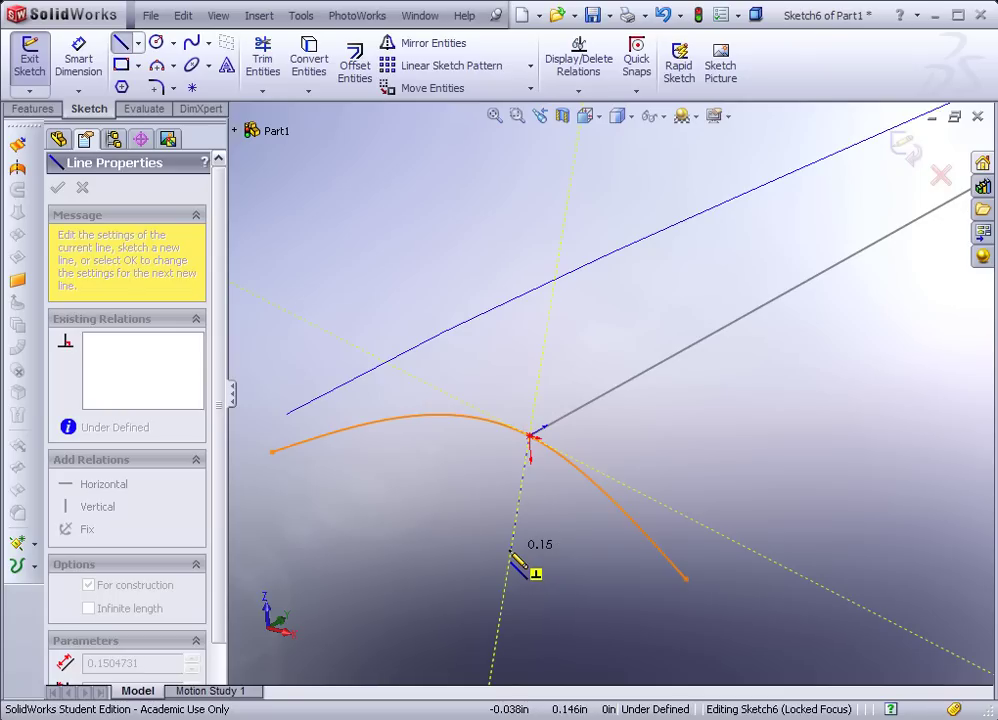
pyautogui.click(511, 552)
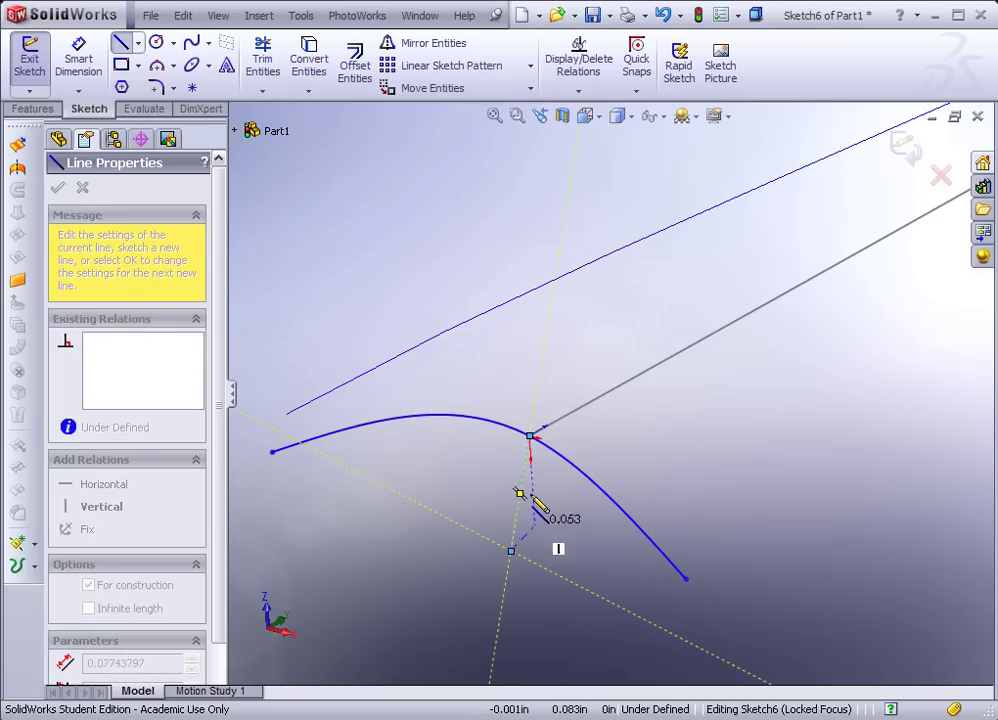
pyautogui.press('Escape')
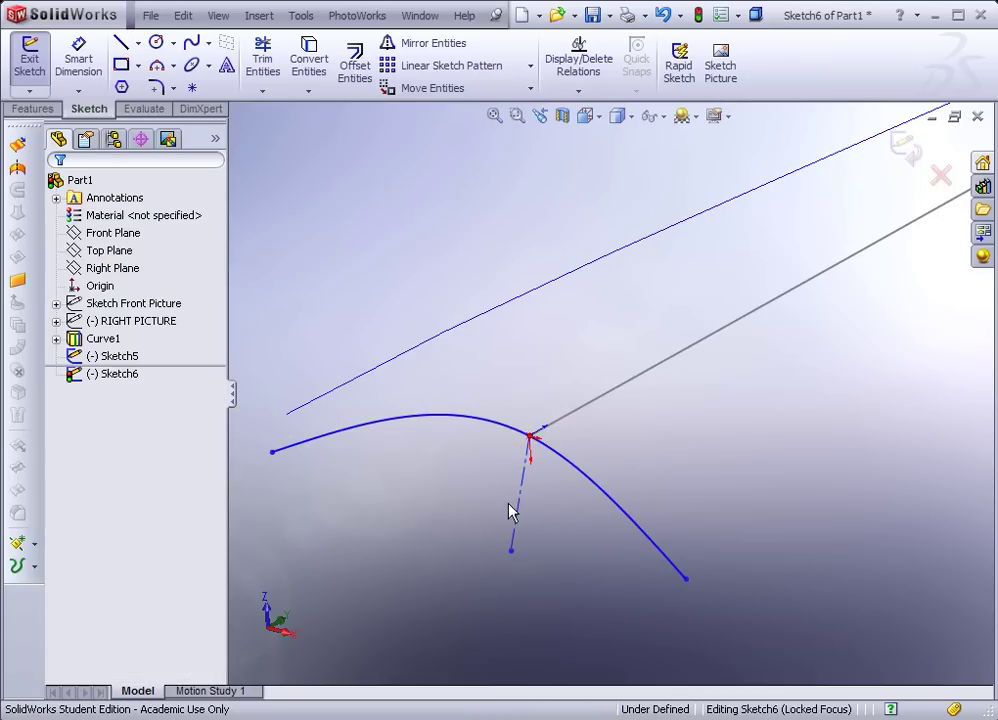
pyautogui.click(518, 510)
pyautogui.press('Delete')
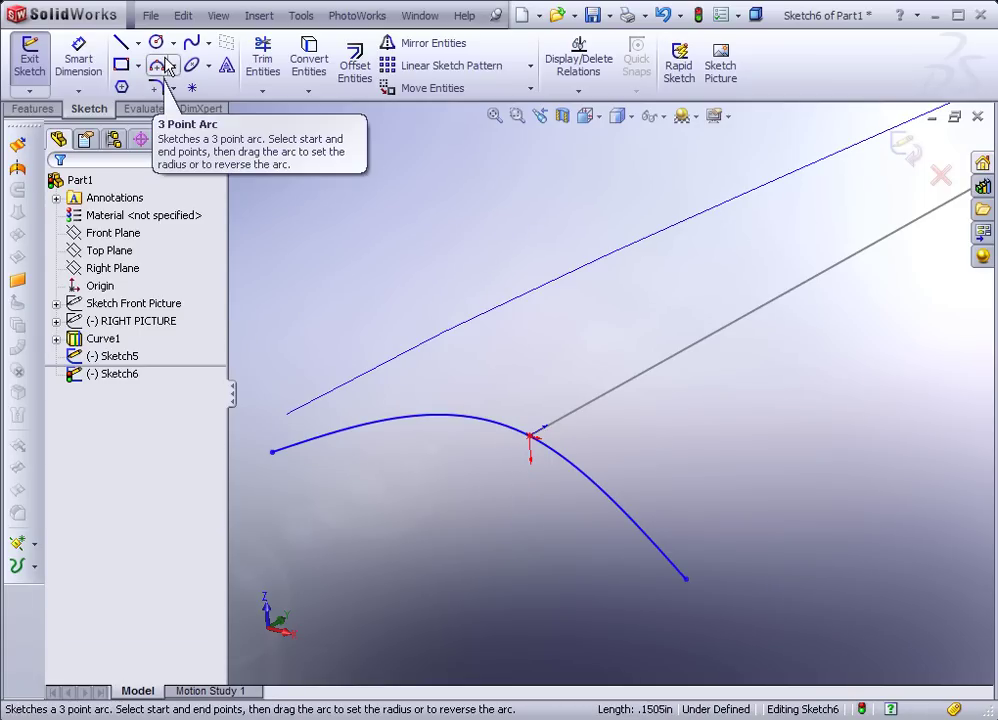
# - Orient the view normal to the sketch and draw a vertical centerline from the origin away from the spline's open side
pyautogui.press('space')
pyautogui.click(196, 138)
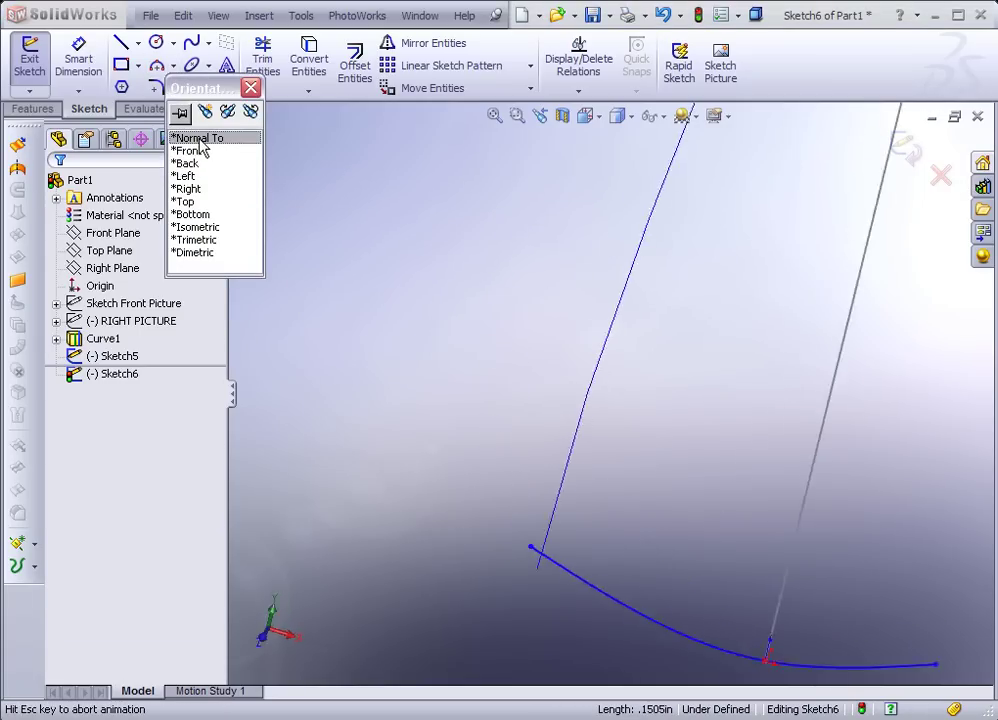
pyautogui.click(137, 44)
pyautogui.click(167, 82)
pyautogui.click(758, 588)
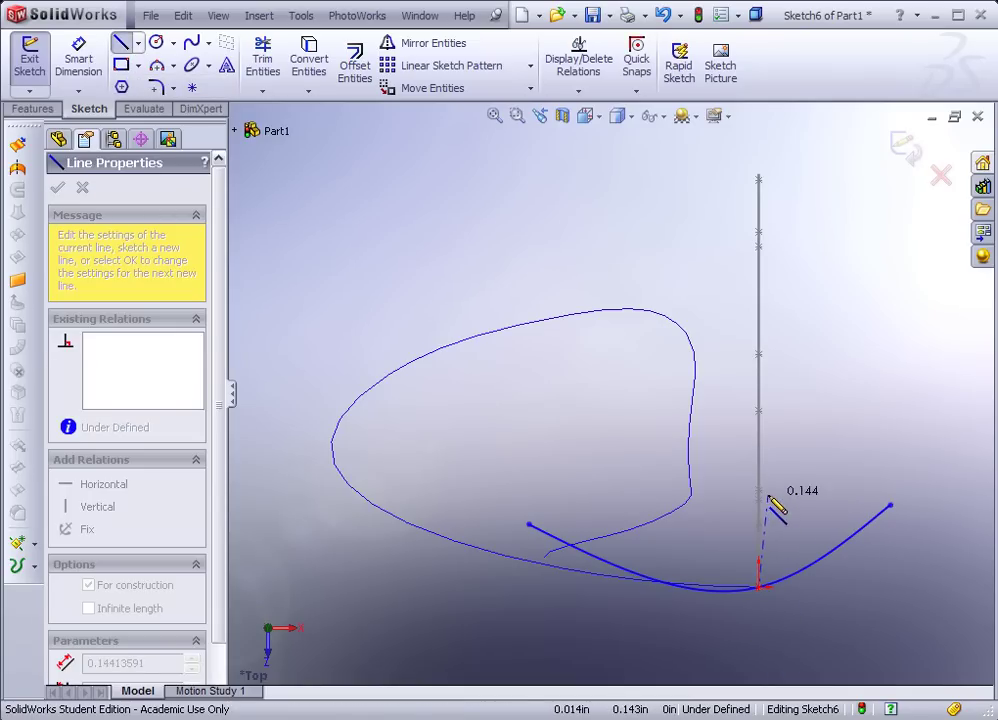
pyautogui.doubleClick(759, 661)
pyautogui.rightClick(826, 634)
pyautogui.click(858, 501)
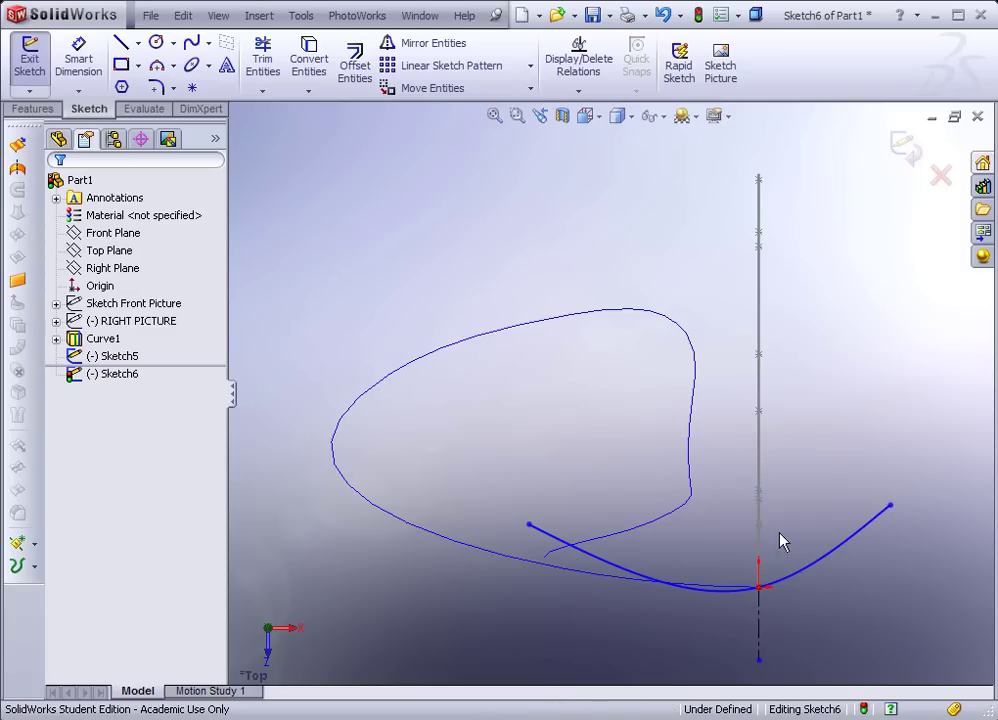
# - Make the cross-section spline's two end points symmetric about the vertical centerline
pyautogui.click(890, 507)
pyautogui.keyDown('ctrl'); pyautogui.click(529, 524); pyautogui.keyUp('ctrl')
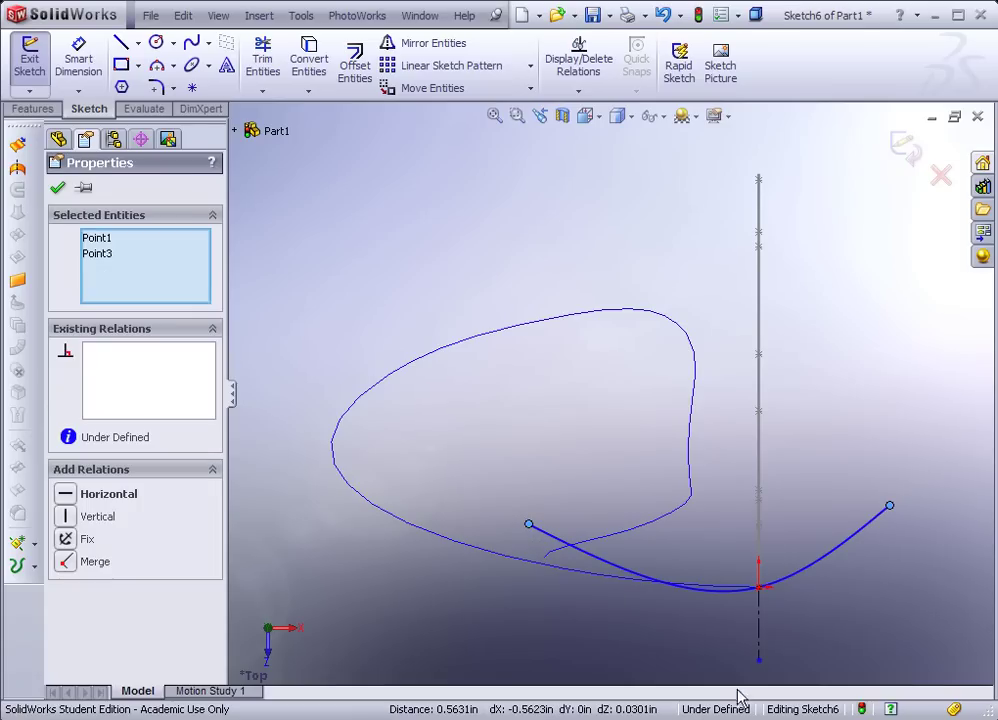
pyautogui.keyDown('ctrl'); pyautogui.click(759, 644); pyautogui.keyUp('ctrl')
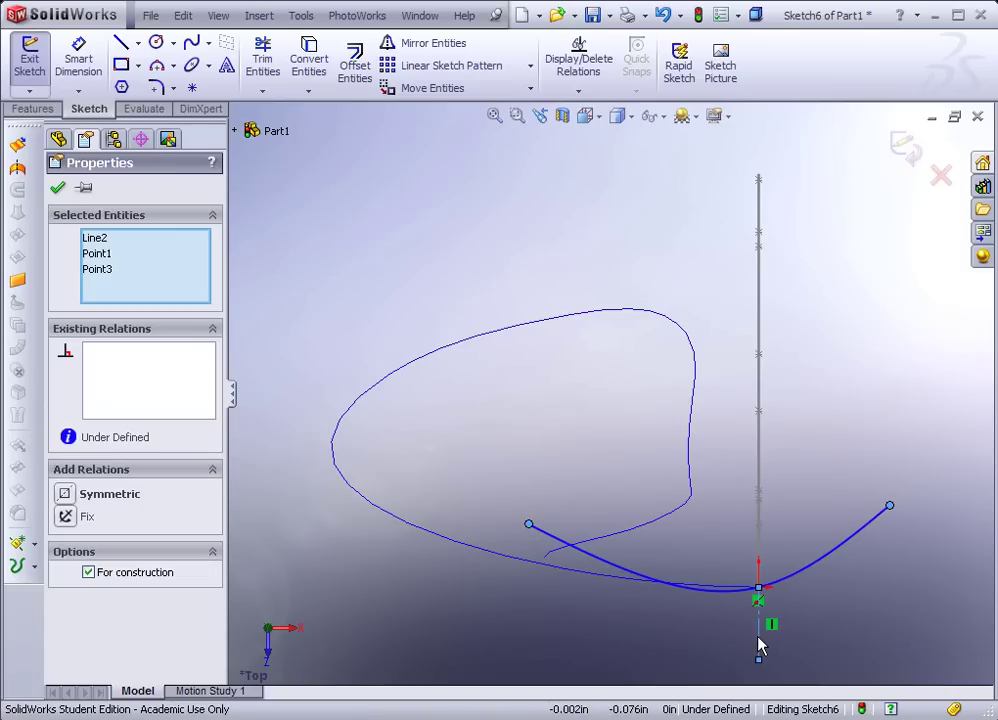
pyautogui.click(65, 494)
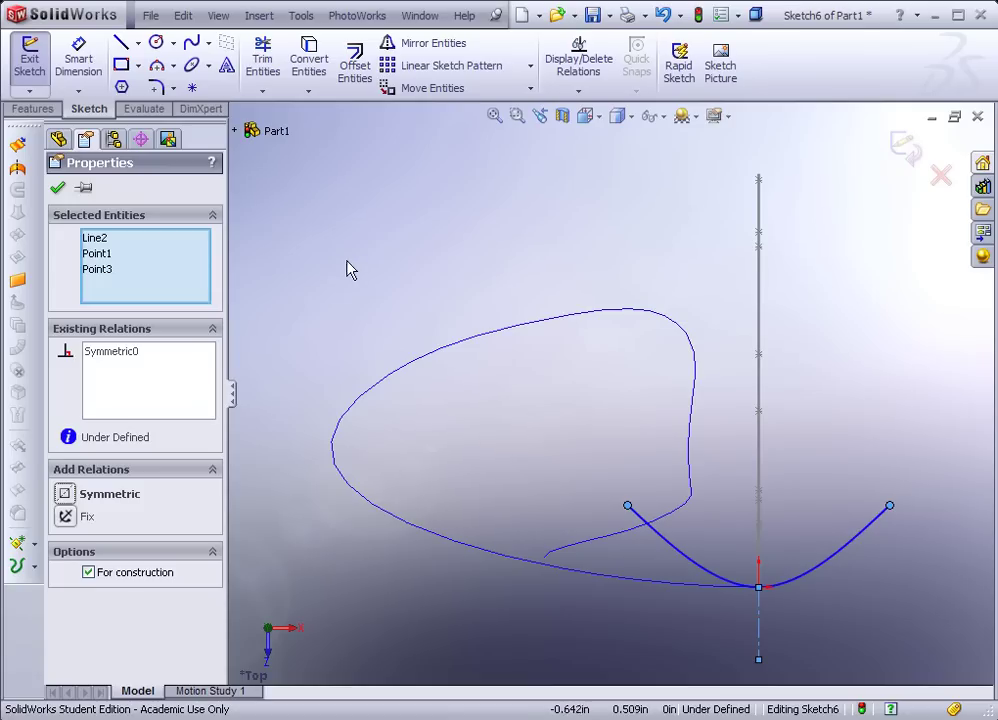
pyautogui.click(58, 190)
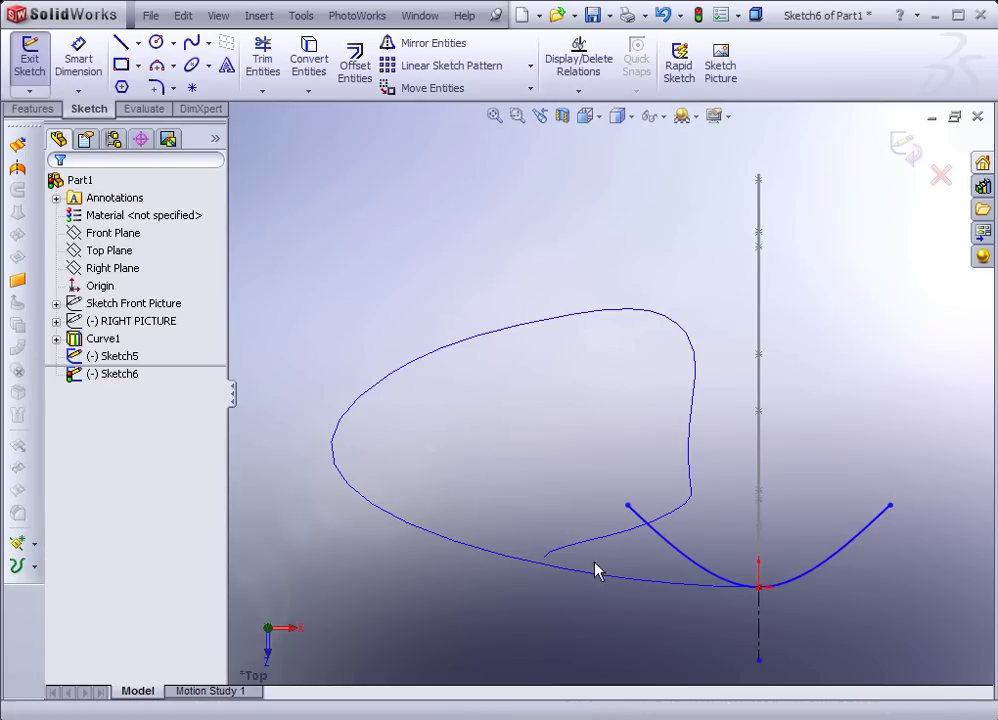
# - Add a Pierce relation between the spline's end point and the outline curve, and exit the cross-section sketch
pyautogui.click(626, 508)
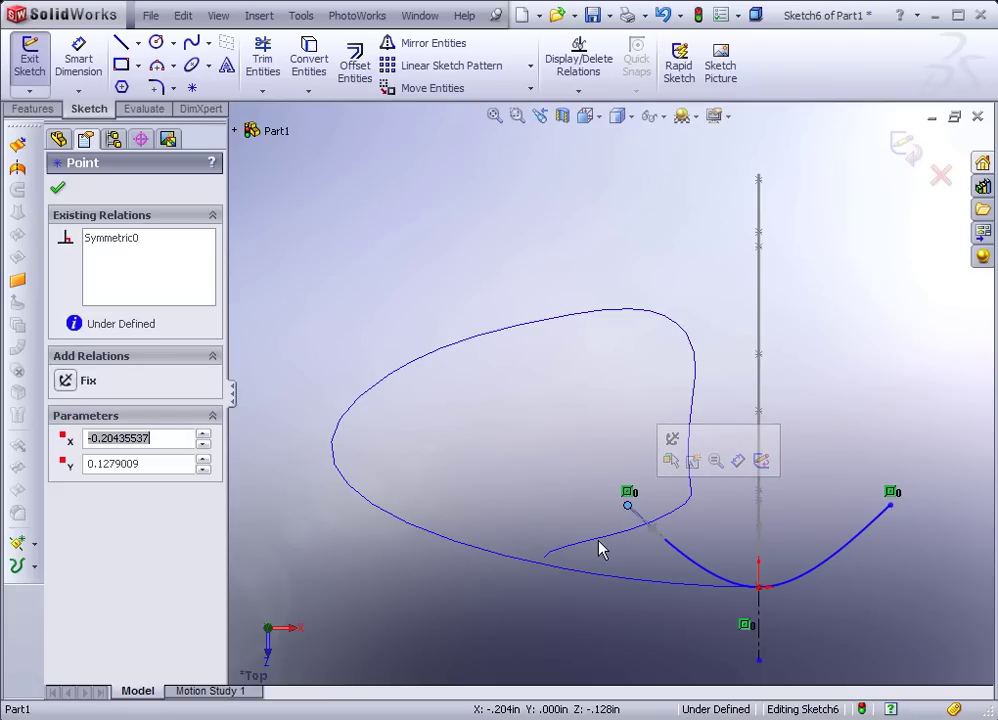
pyautogui.keyDown('ctrl'); pyautogui.click(567, 553); pyautogui.keyUp('ctrl')
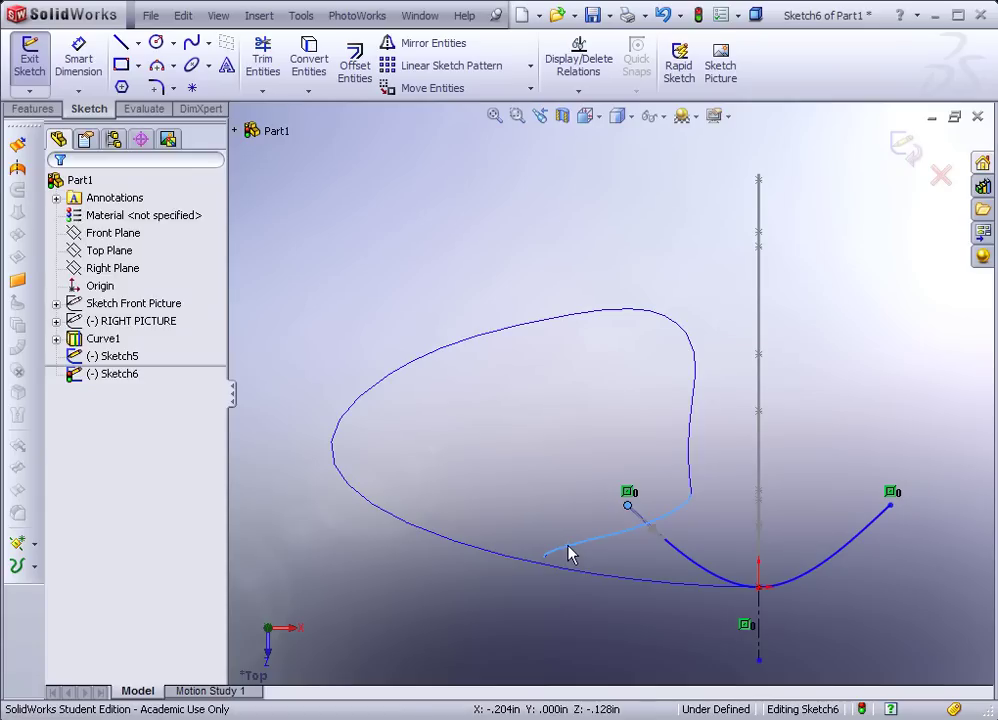
pyautogui.moveTo(515, 584)
pyautogui.mouseDown(button='middle')
pyautogui.moveTo(515, 605)
pyautogui.moveTo(541, 597)
pyautogui.moveTo(630, 508)
pyautogui.moveTo(630, 521)
pyautogui.moveTo(697, 302)
pyautogui.moveTo(662, 272)
pyautogui.moveTo(401, 403)
pyautogui.mouseUp(button='middle')
pyautogui.click(64, 516)
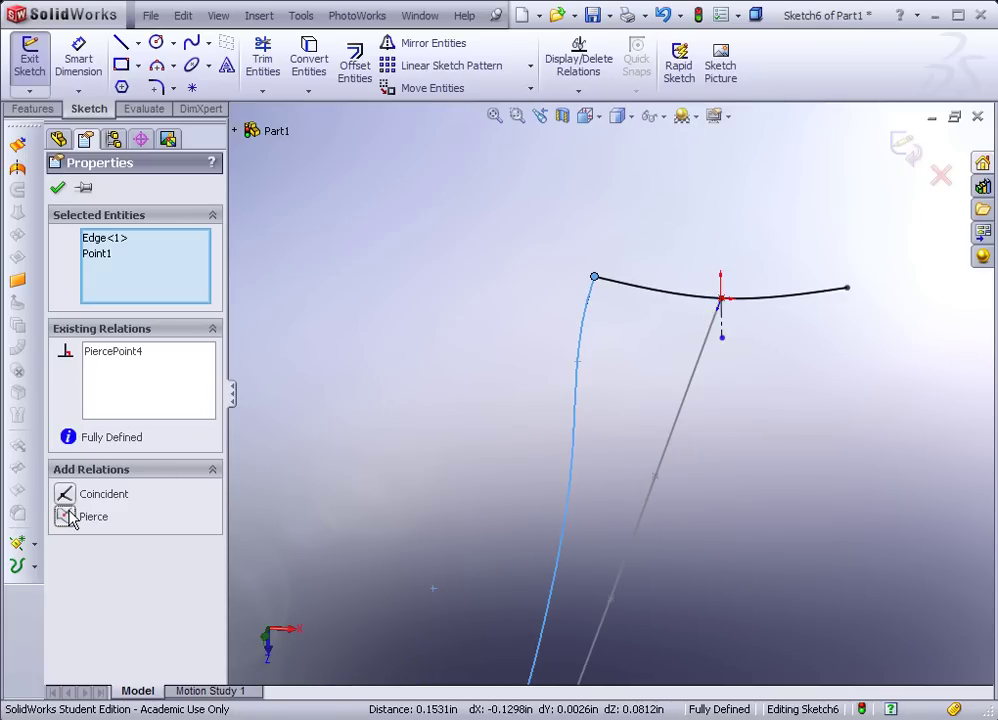
pyautogui.click(57, 187)
pyautogui.moveTo(596, 476)
pyautogui.mouseDown(button='middle')
pyautogui.moveTo(593, 448)
pyautogui.moveTo(577, 508)
pyautogui.moveTo(552, 285)
pyautogui.moveTo(590, 455)
pyautogui.moveTo(597, 399)
pyautogui.moveTo(585, 320)
pyautogui.mouseUp(button='middle')
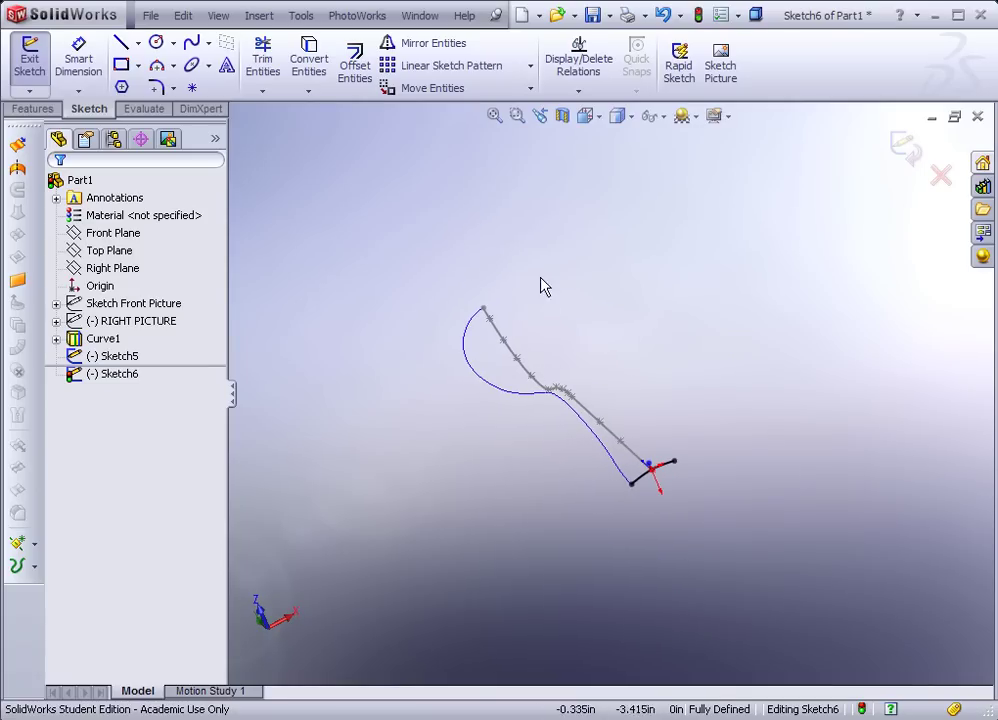
pyautogui.click(698, 16)
# - Rename the handle-end cross-section sketch as Profilr
pyautogui.moveTo(561, 470)
pyautogui.mouseDown(button='middle')
pyautogui.moveTo(590, 412)
pyautogui.moveTo(708, 330)
pyautogui.mouseUp(button='middle')
pyautogui.scroll(-2, 696, 344)
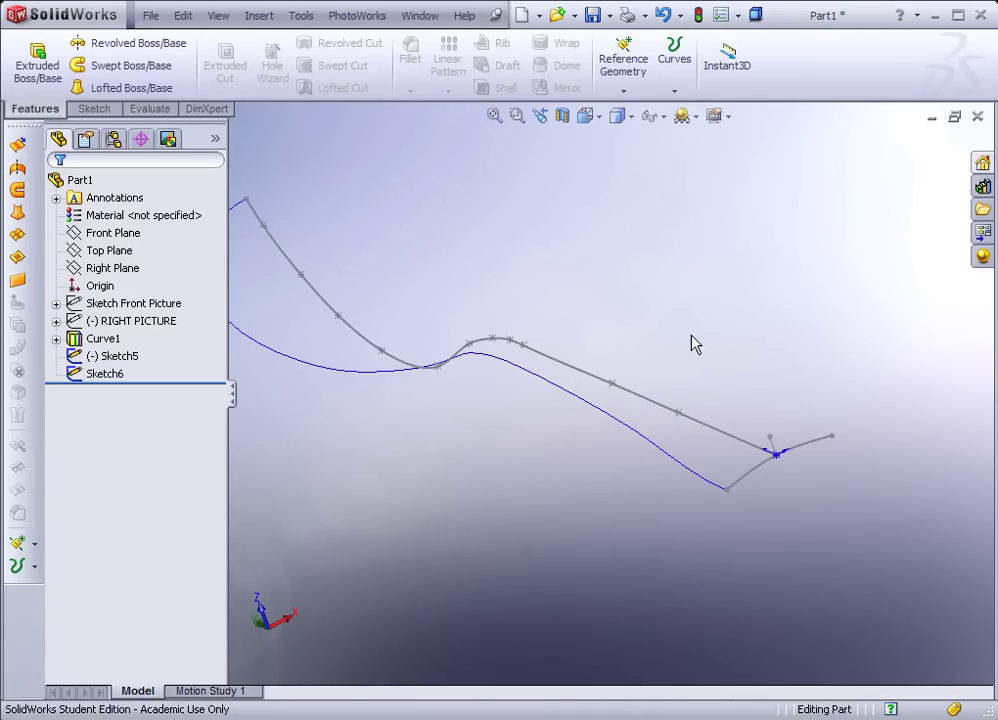
pyautogui.click(112, 376)
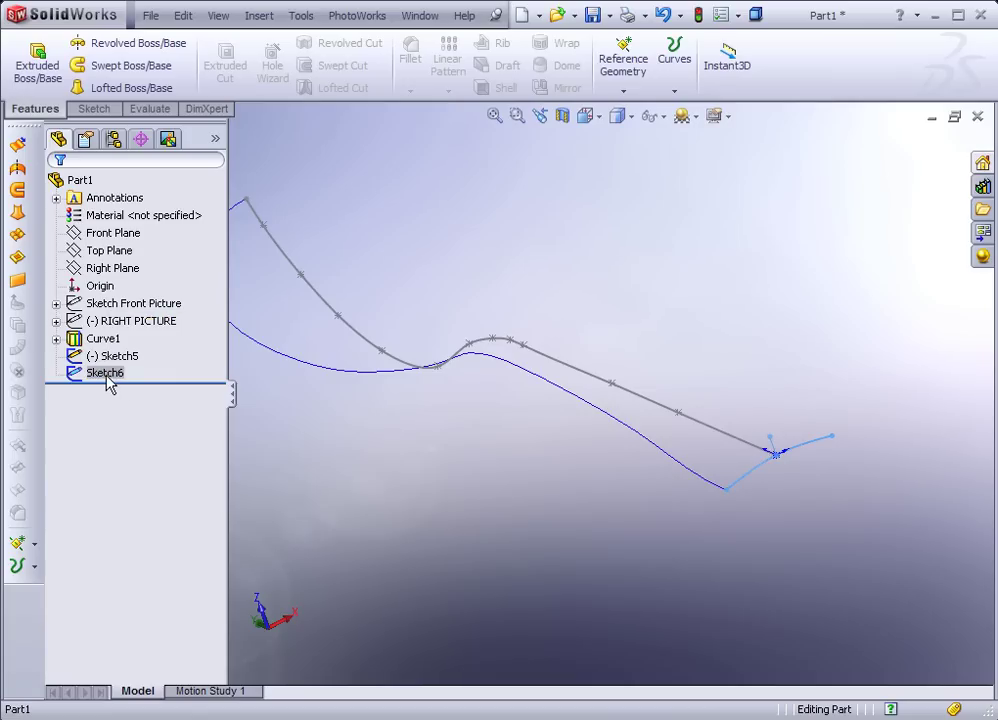
pyautogui.click(105, 375)
pyautogui.write('Profile')
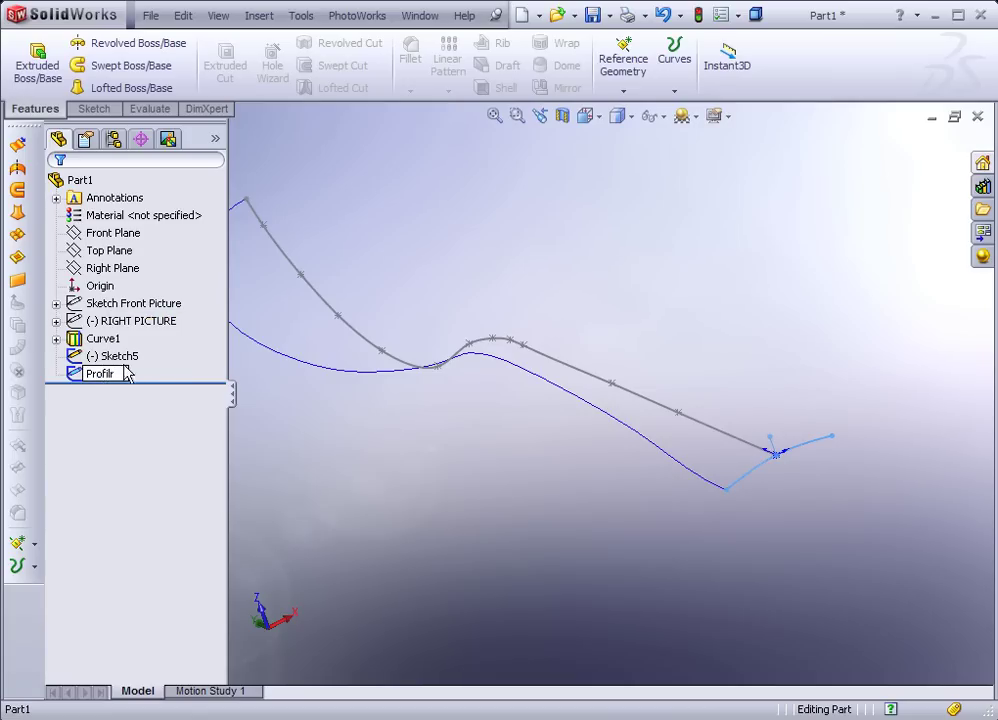
# - Rename the side-profile spline sketch as Path
pyautogui.click(116, 357)
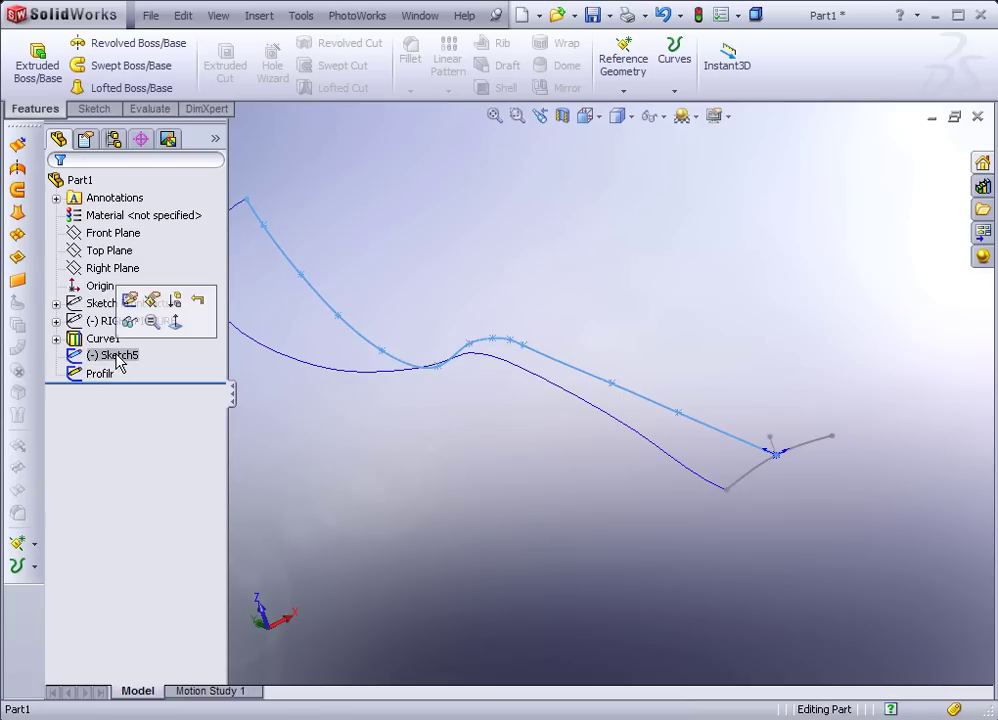
pyautogui.click(108, 356)
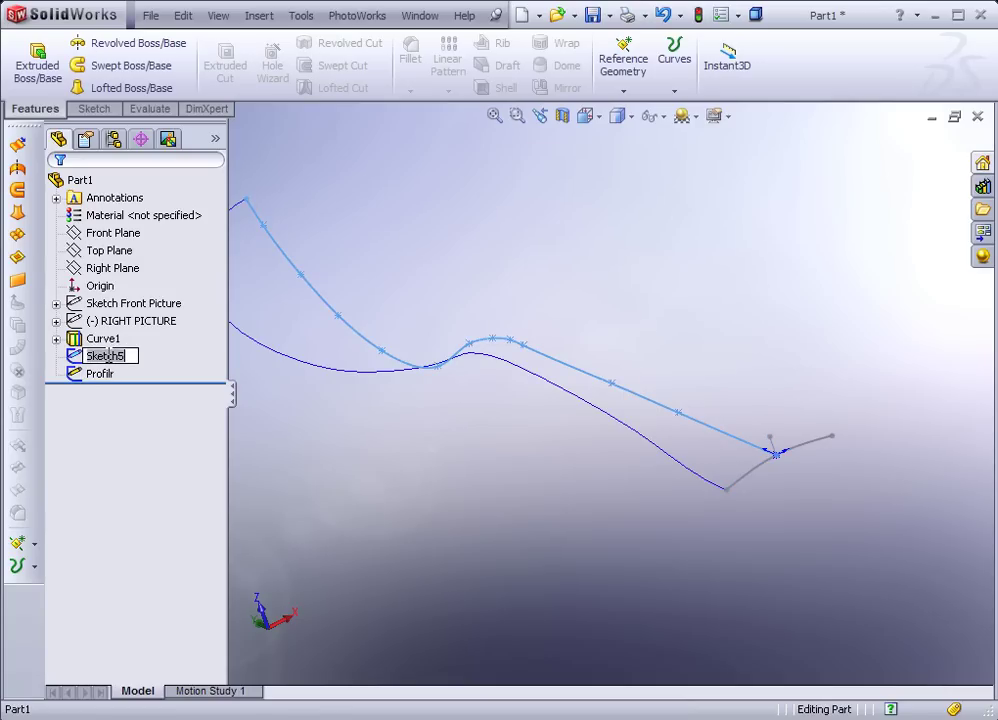
pyautogui.write('Path')
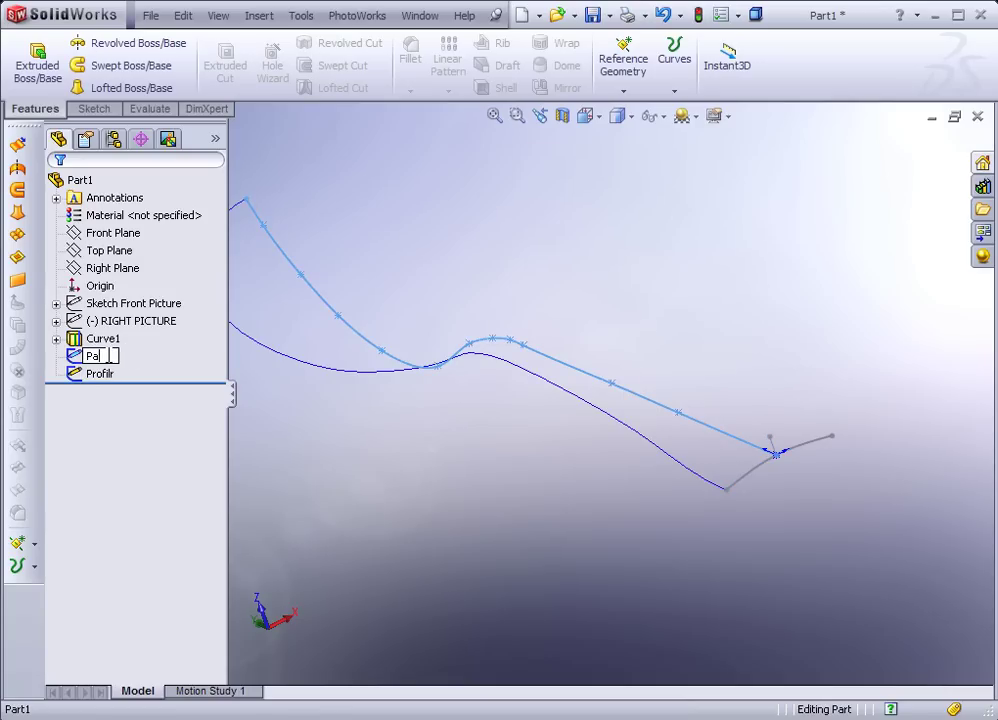
pyautogui.click(363, 485)
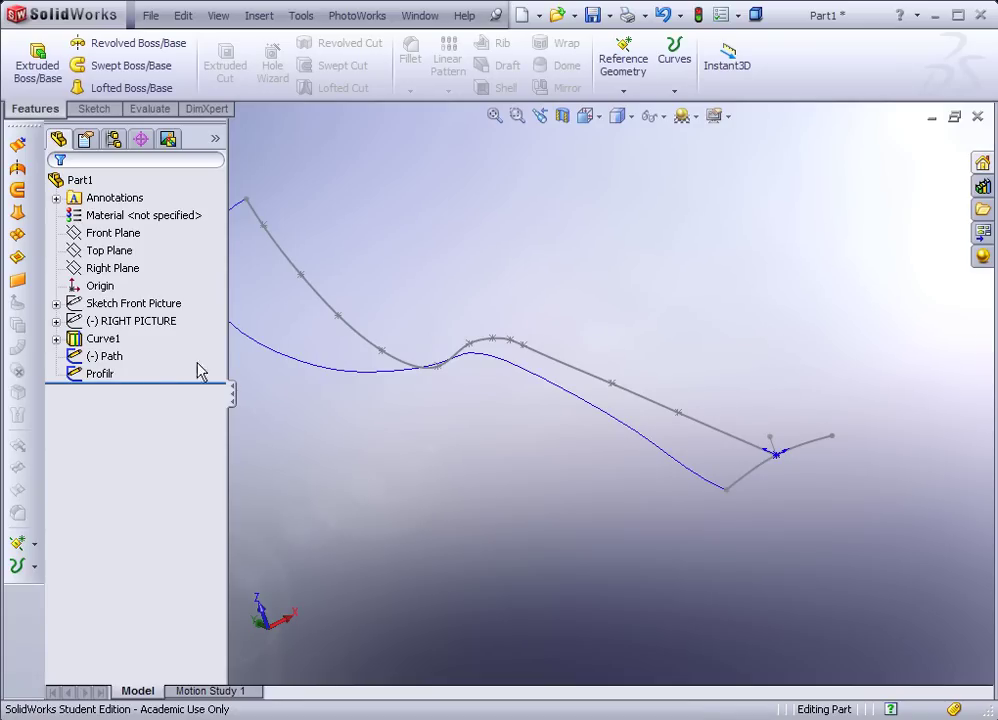
pyautogui.press('f')
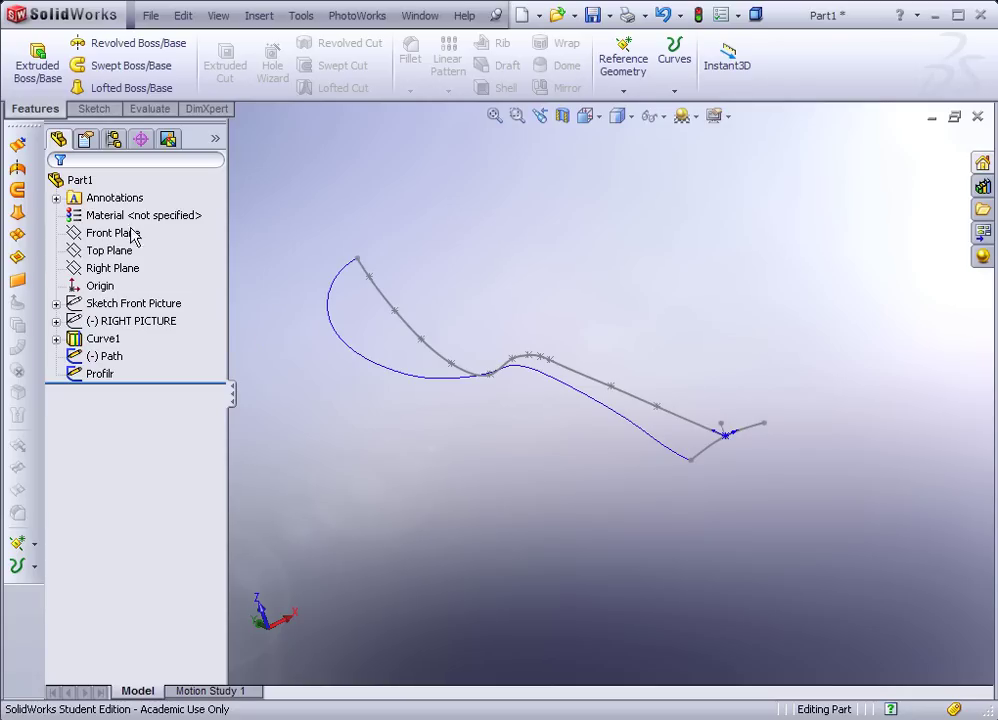
# - Save the part to the Desktop under the name Part1
pyautogui.click(592, 15)
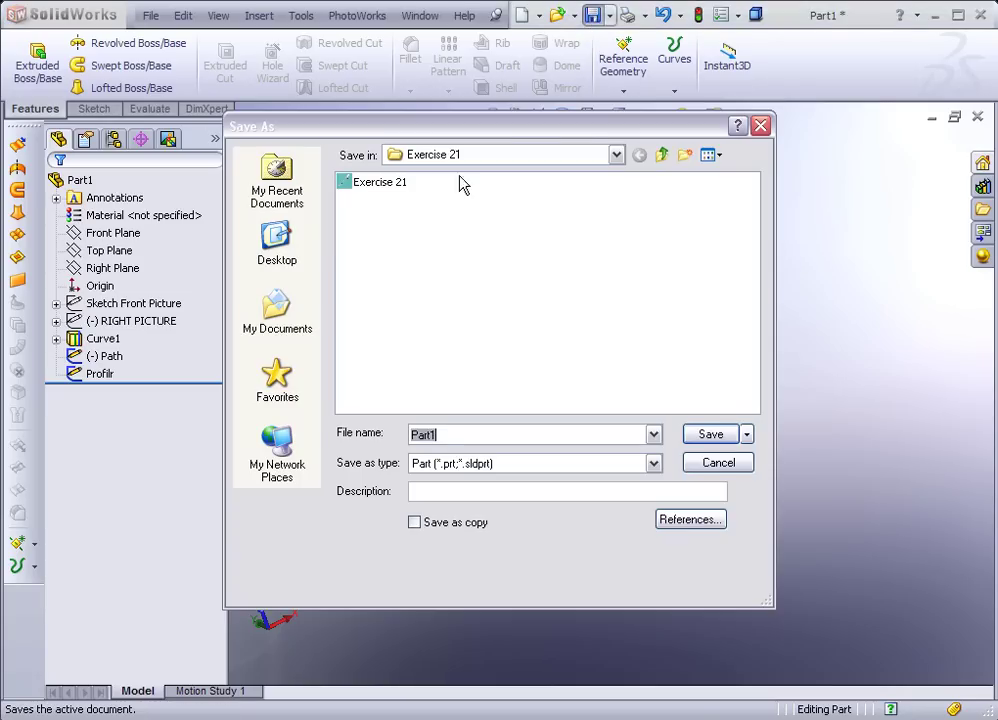
pyautogui.click(278, 245)
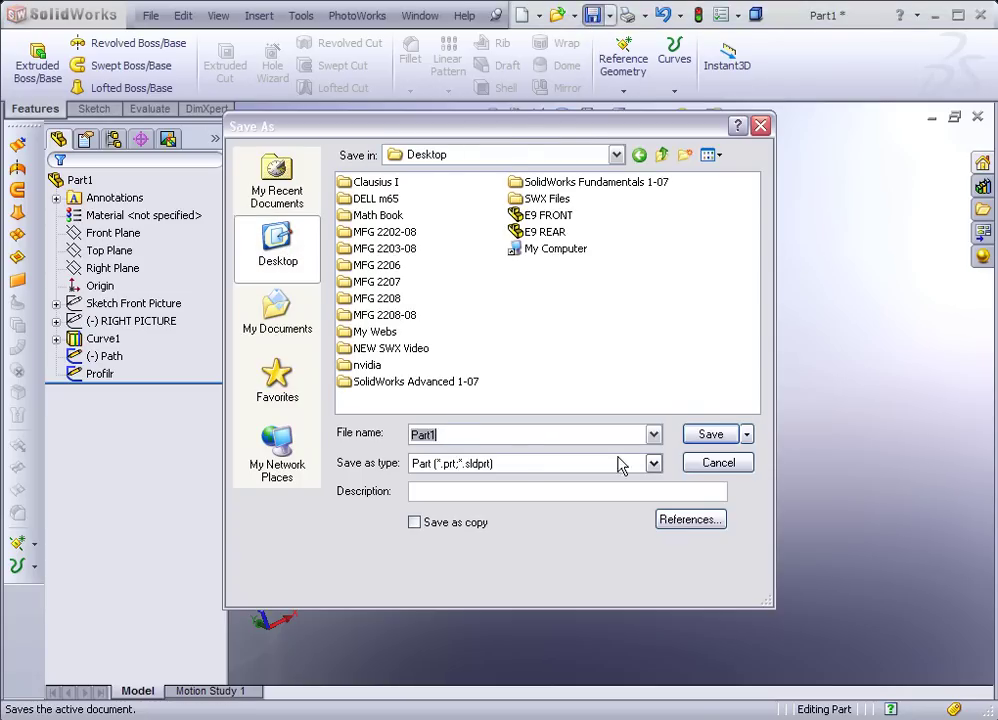
pyautogui.click(702, 434)
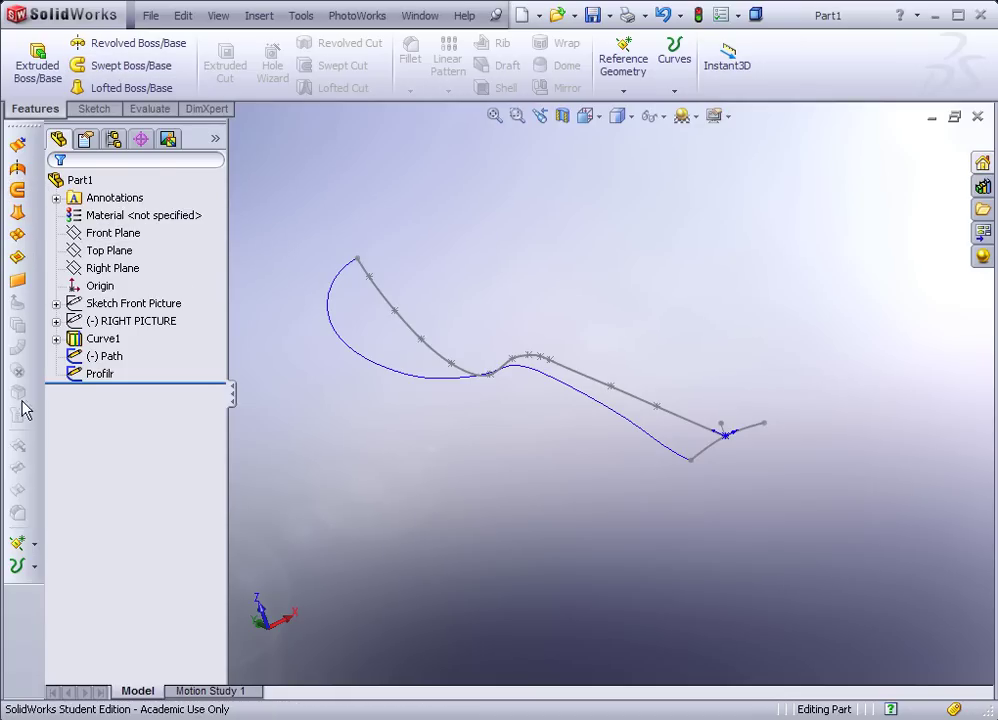
pyautogui.rightClick(488, 66)
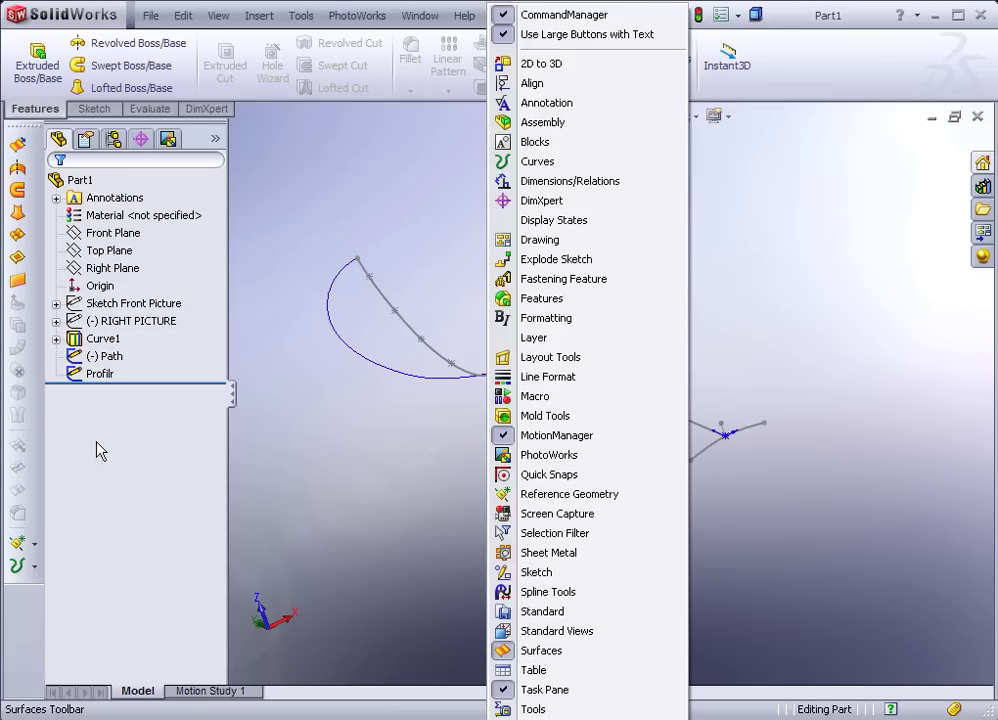
pyautogui.click(27, 600)
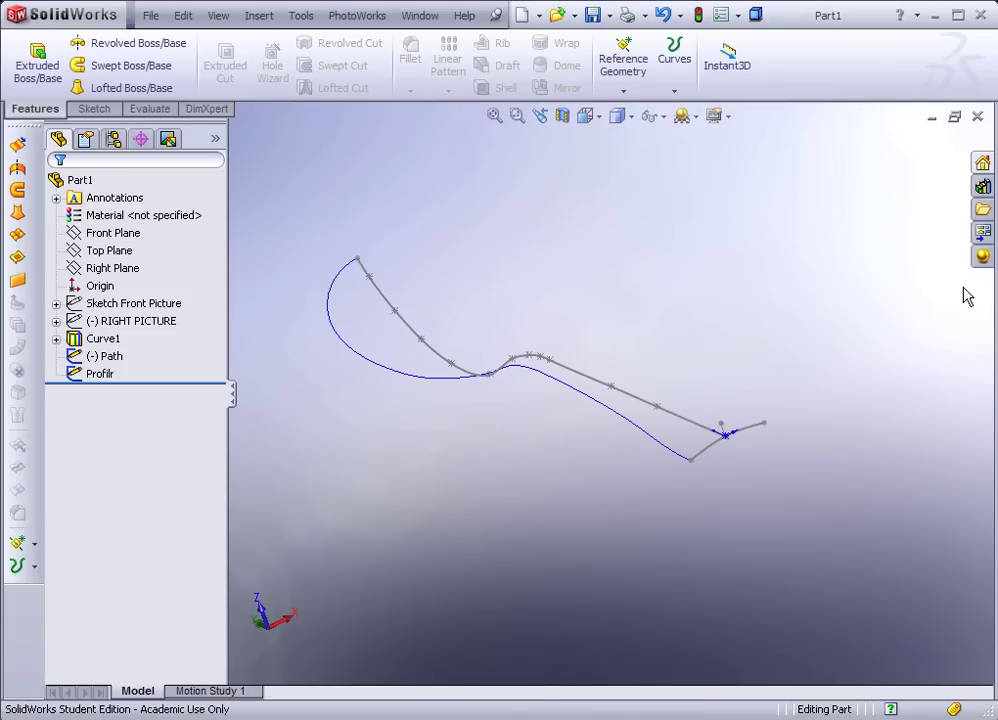
# - Create a swept surface using Profilr as the profile, Path as the path and Curve1 as the guide curve
pyautogui.click(18, 190)
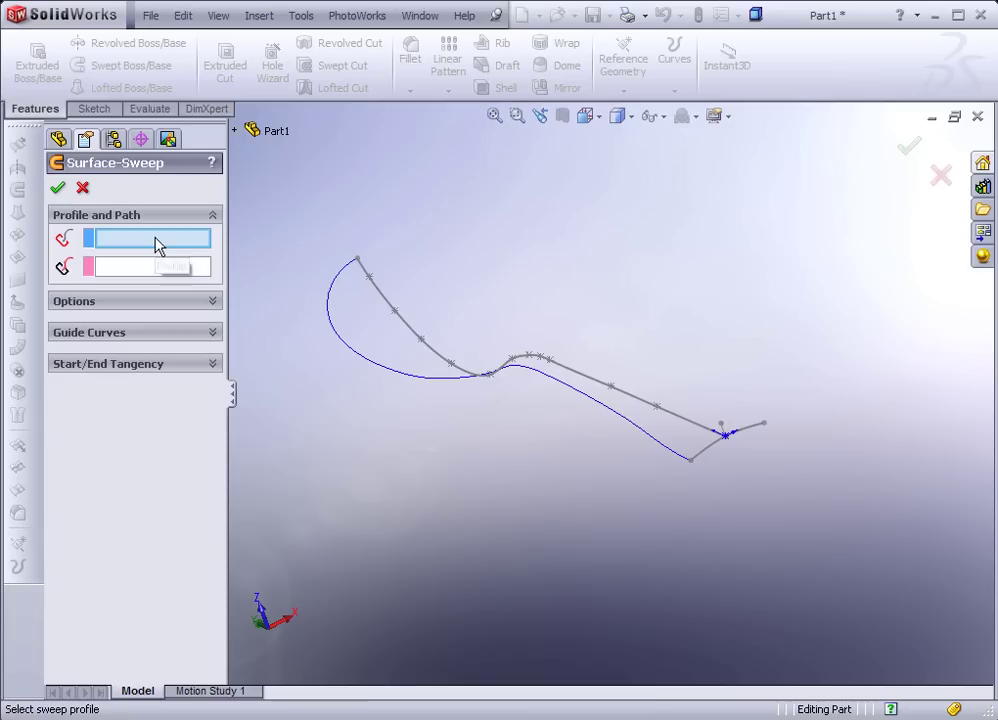
pyautogui.click(711, 455)
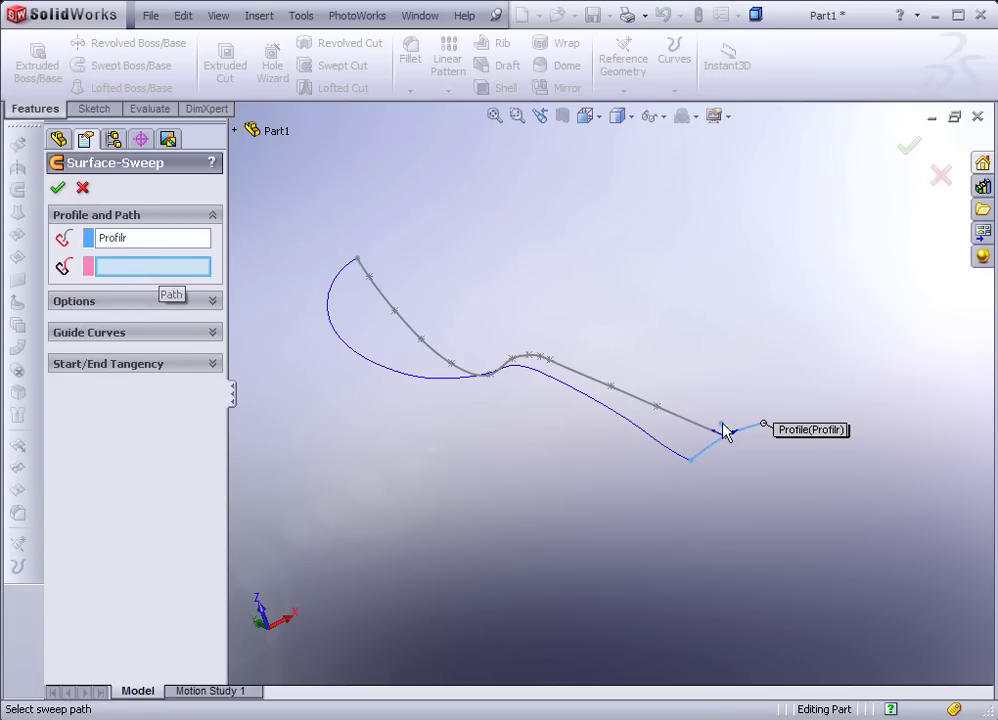
pyautogui.click(686, 424)
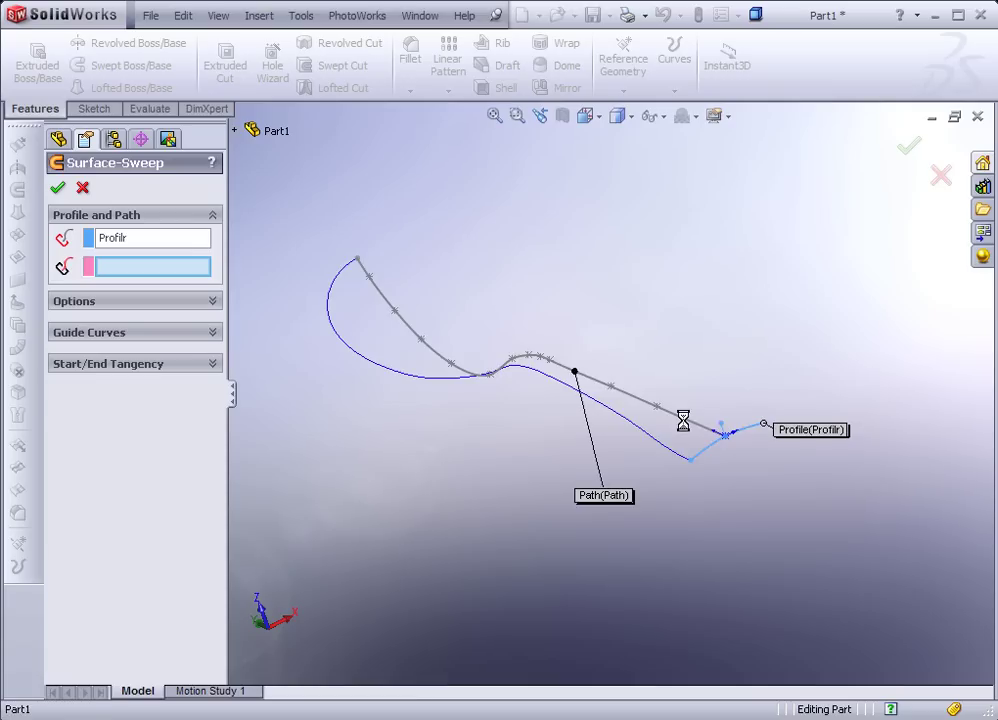
pyautogui.click(147, 336)
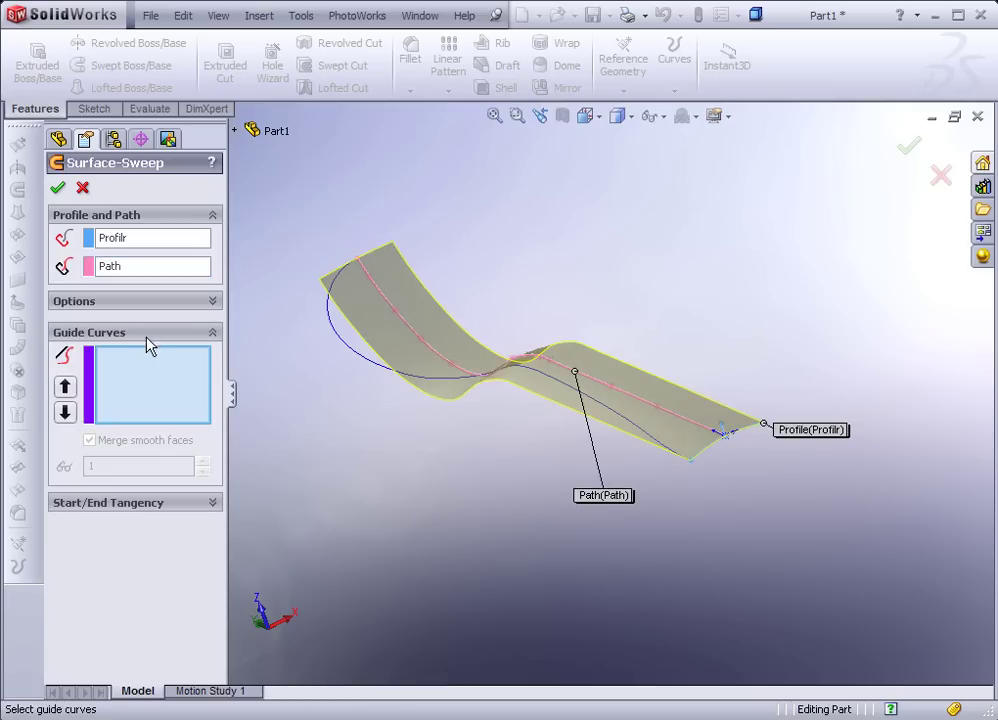
pyautogui.click(615, 414)
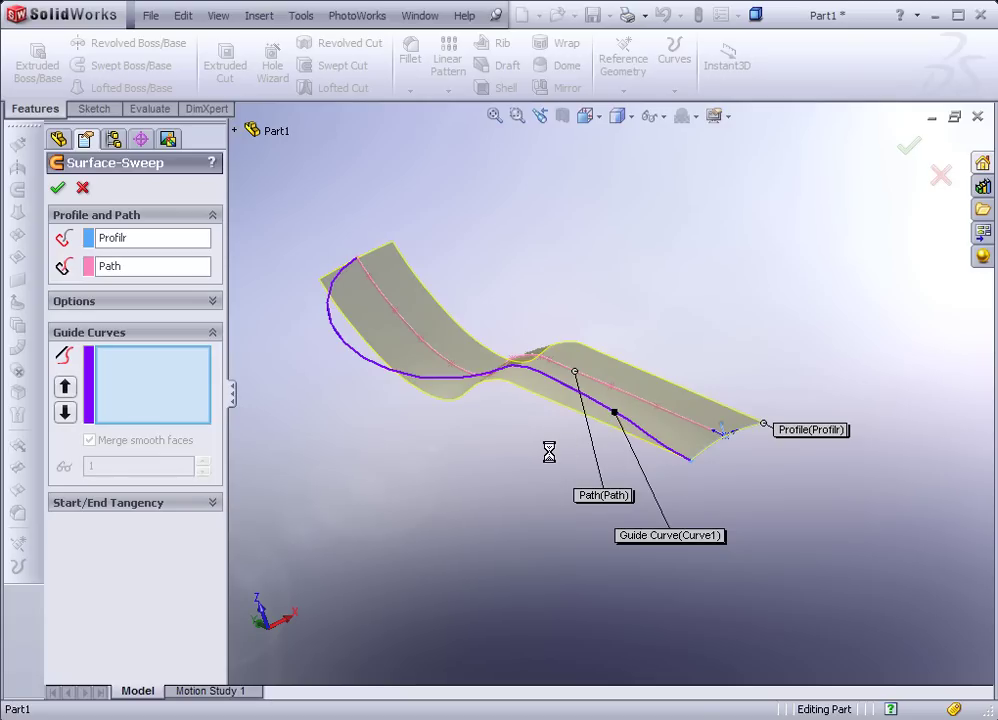
pyautogui.moveTo(549, 458); pyautogui.dragTo(677, 470, button='middle')
pyautogui.scroll(-3, 753, 541)
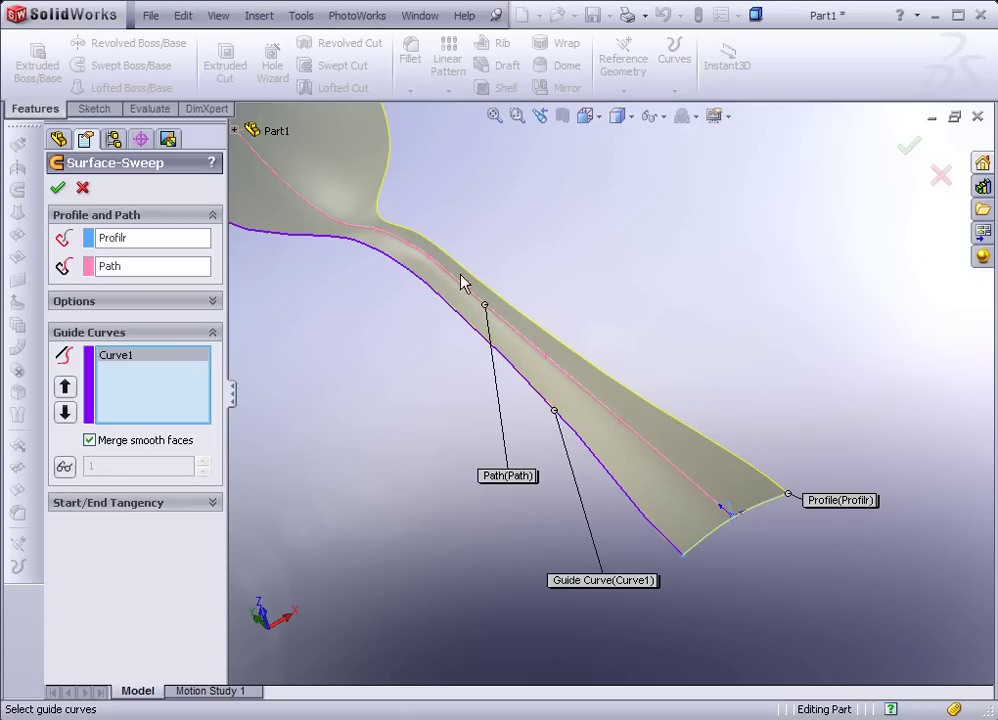
pyautogui.scroll(2, 420, 257)
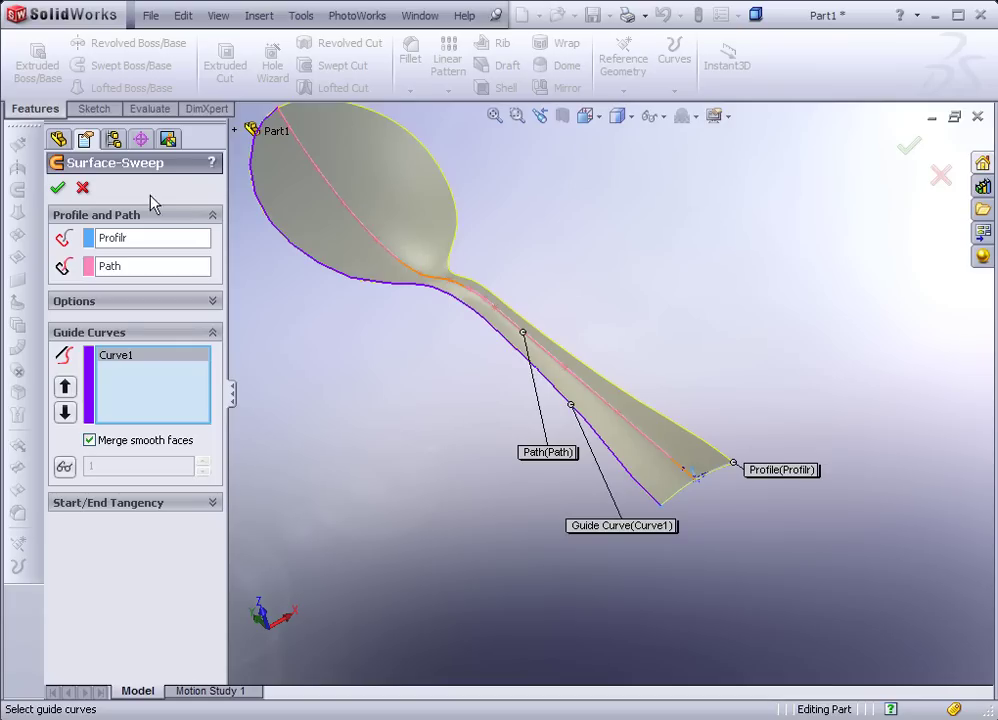
pyautogui.click(57, 187)
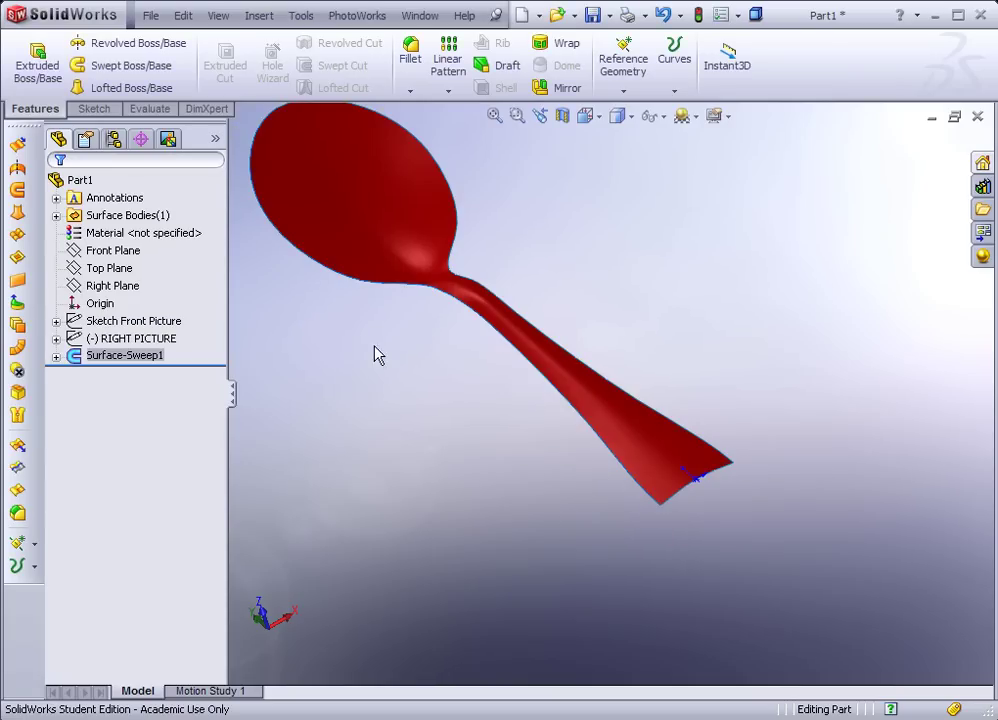
# - Examine the shape of the swept spoon surface along its bowl and handle
pyautogui.click(400, 364)
pyautogui.scroll(3, 524, 350)
pyautogui.moveTo(524, 350)
pyautogui.mouseDown(button='middle')
pyautogui.moveTo(530, 457)
pyautogui.moveTo(545, 387)
pyautogui.moveTo(541, 330)
pyautogui.moveTo(521, 450)
pyautogui.moveTo(539, 341)
pyautogui.moveTo(528, 350)
pyautogui.moveTo(530, 395)
pyautogui.moveTo(506, 350)
pyautogui.moveTo(518, 336)
pyautogui.mouseUp(button='middle')
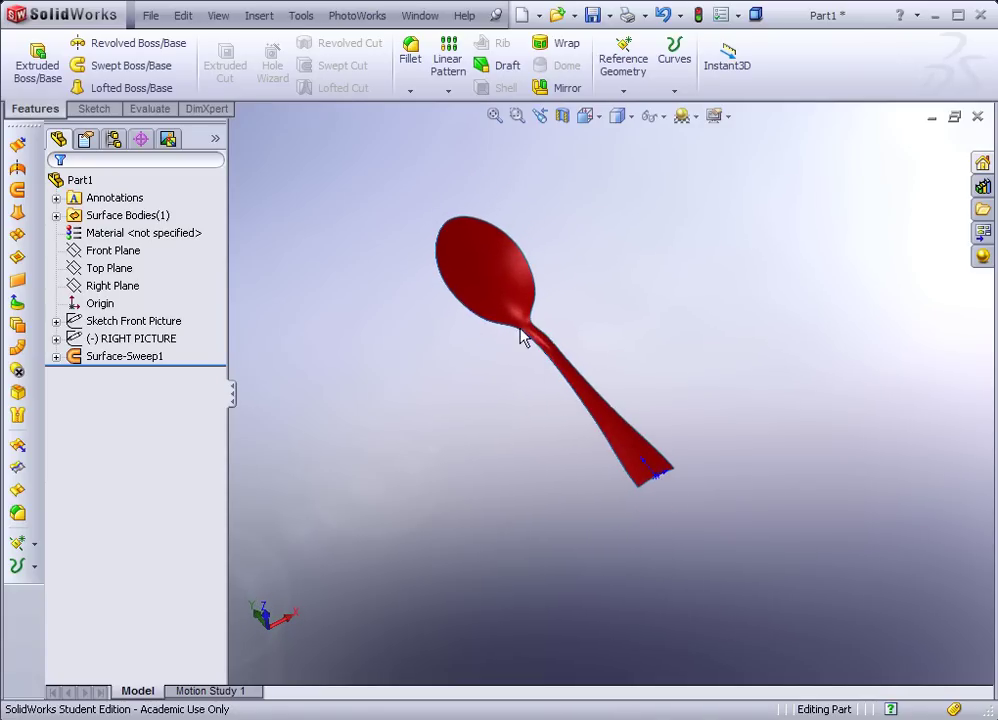
pyautogui.scroll(-2, 505, 310)
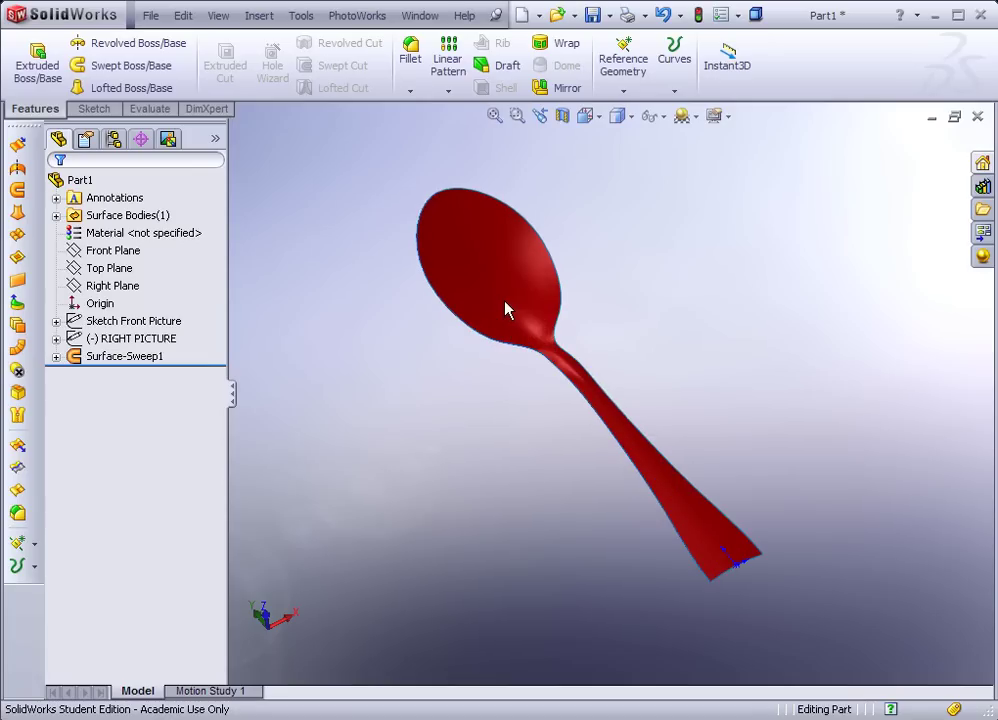
pyautogui.scroll(-1, 495, 283)
pyautogui.scroll(1, 495, 297)
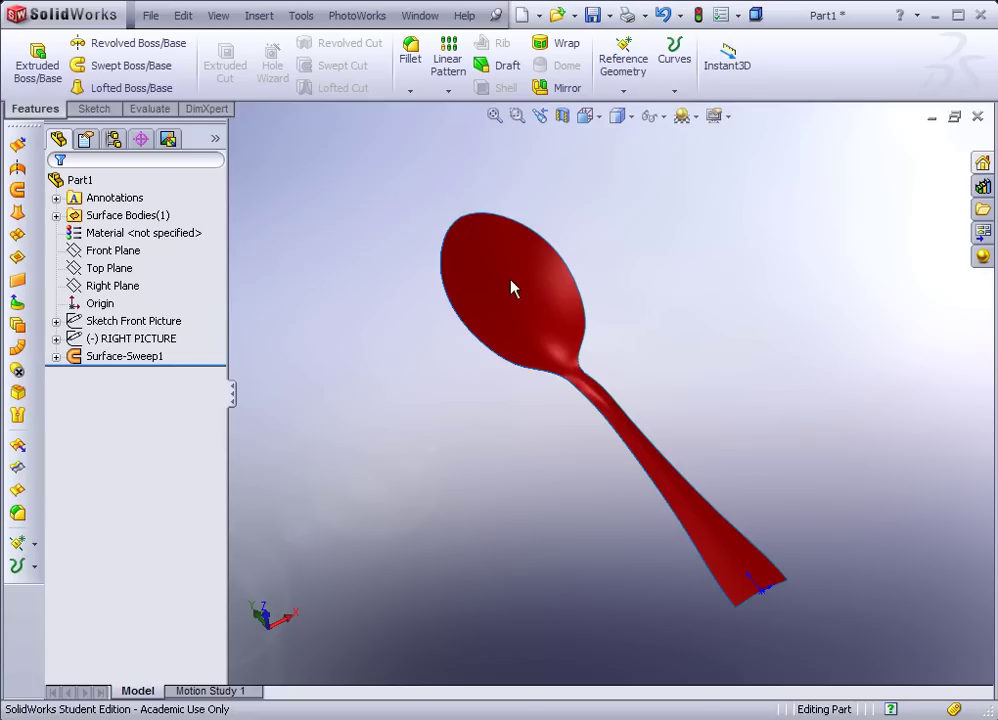
pyautogui.scroll(1, 505, 280)
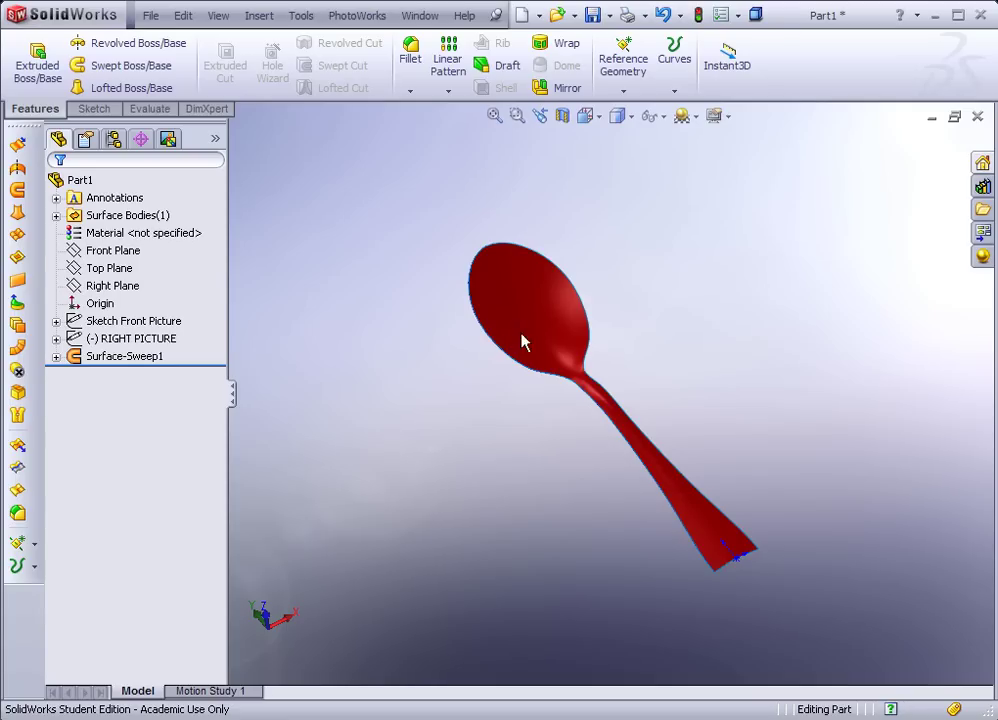
# - Display the curvature of the swept spoon surface and examine it at the bowl tip and along the handle
pyautogui.click(545, 314)
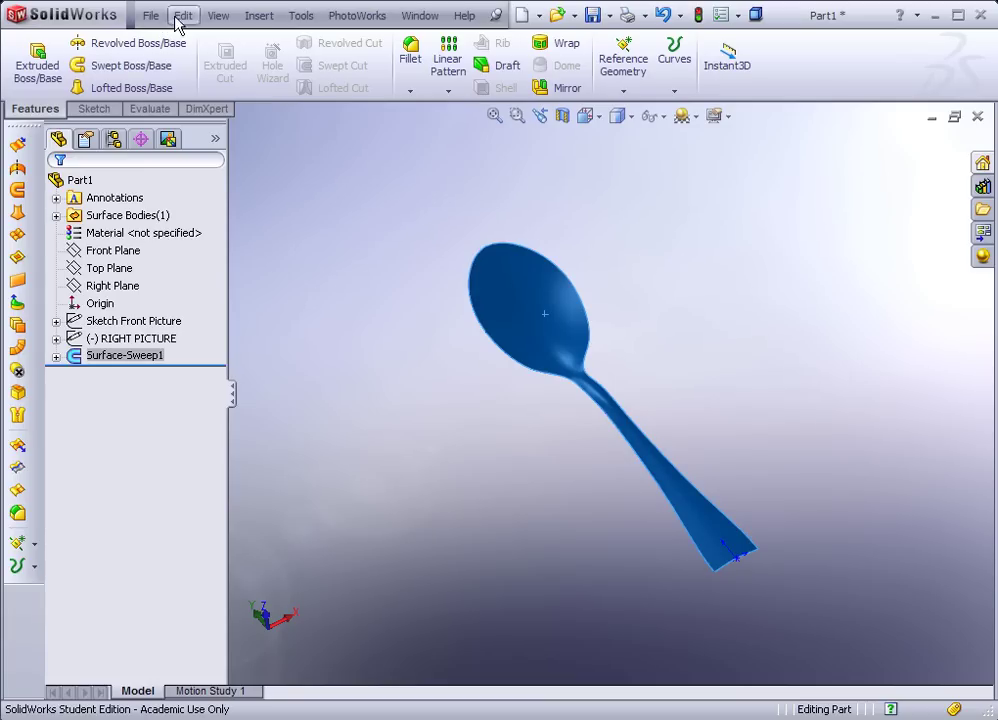
pyautogui.click(216, 16)
pyautogui.moveTo(278, 93)
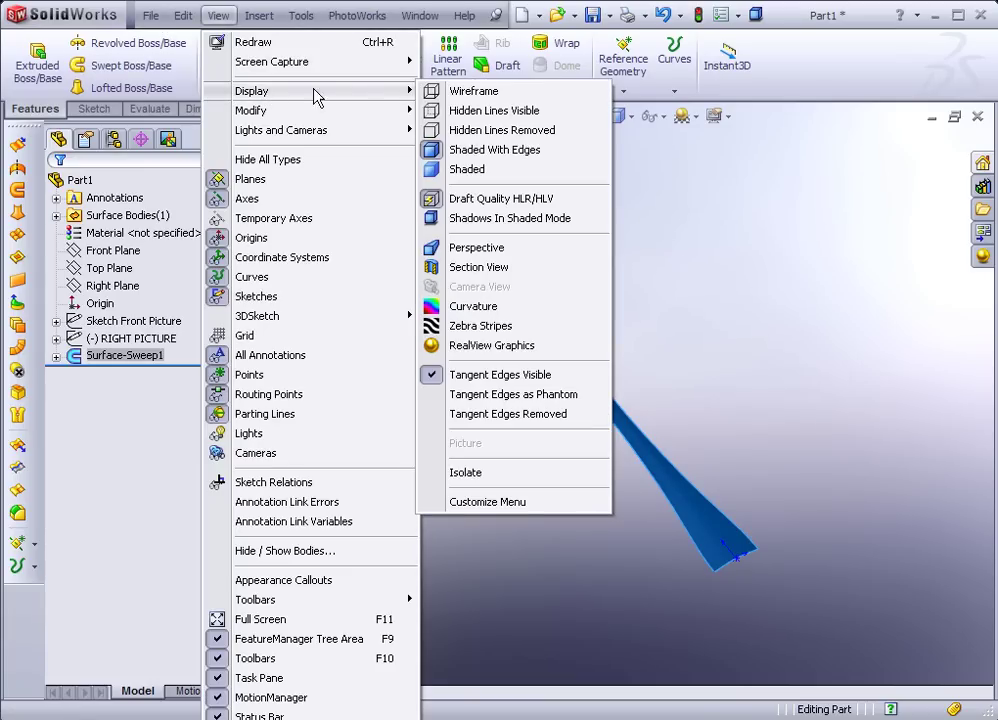
pyautogui.click(484, 307)
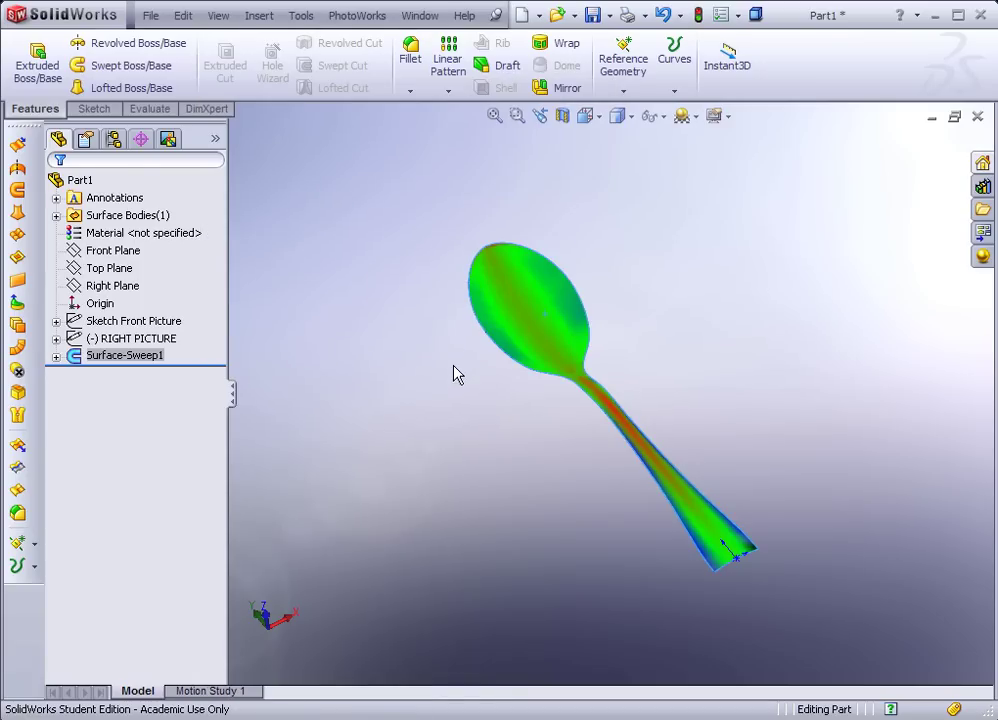
pyautogui.scroll(-10, 493, 388)
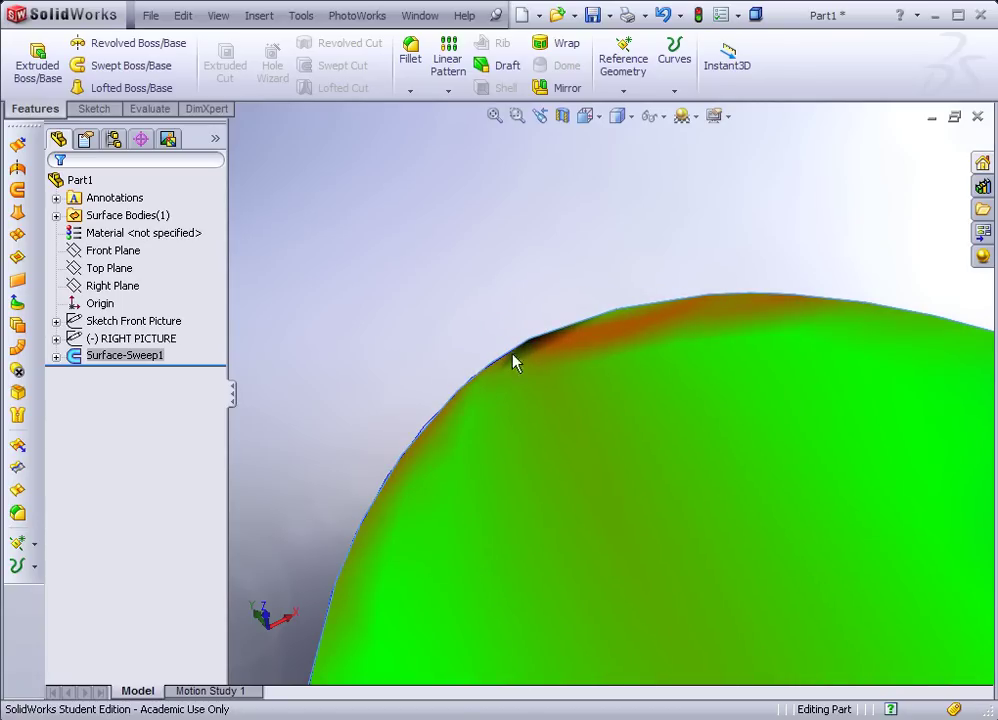
pyautogui.scroll(5, 539, 356)
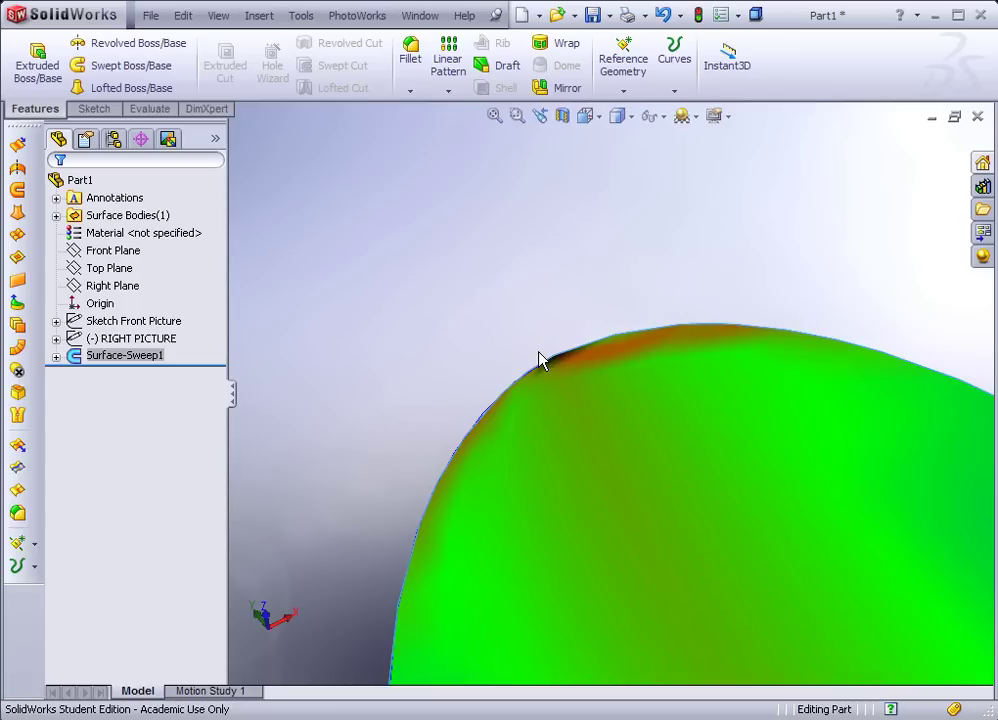
pyautogui.scroll(8, 539, 360)
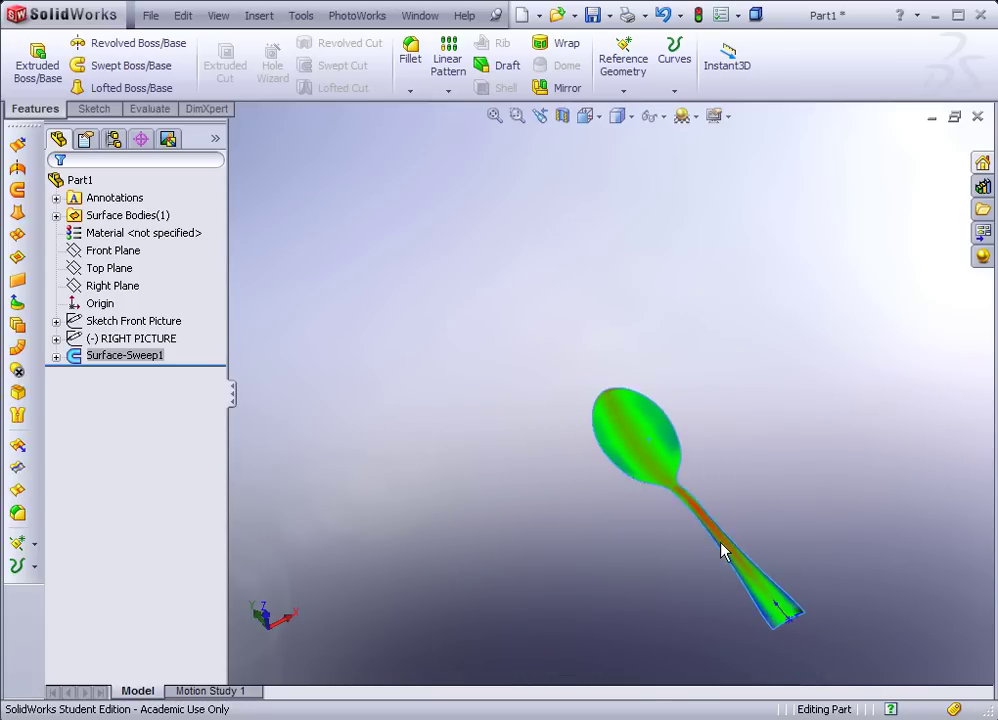
pyautogui.scroll(-5, 700, 515)
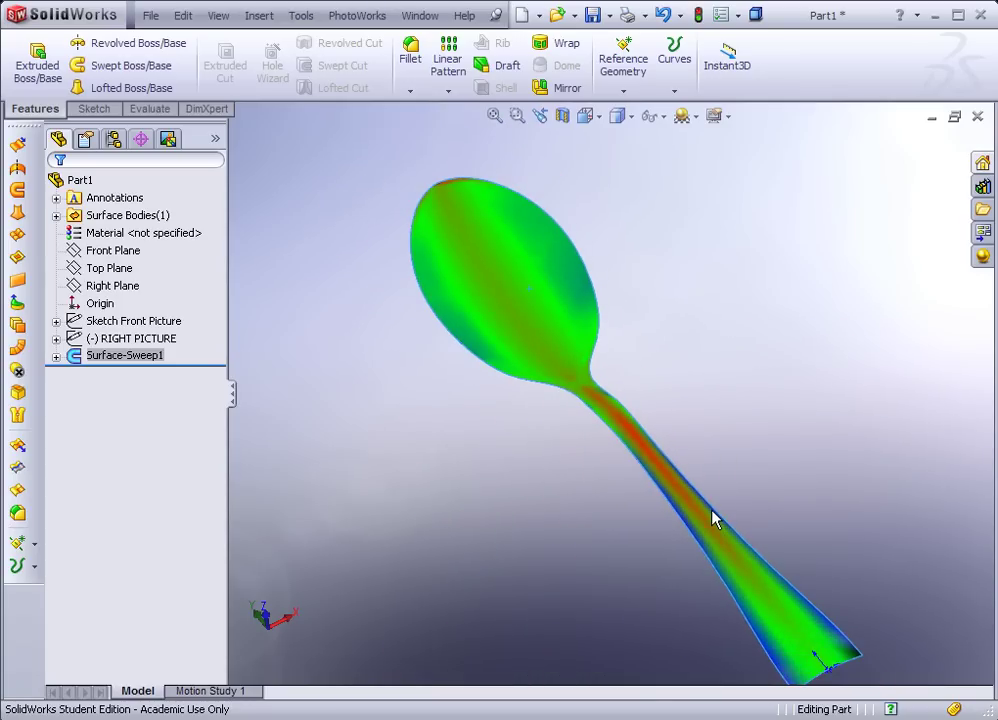
pyautogui.scroll(1, 708, 515)
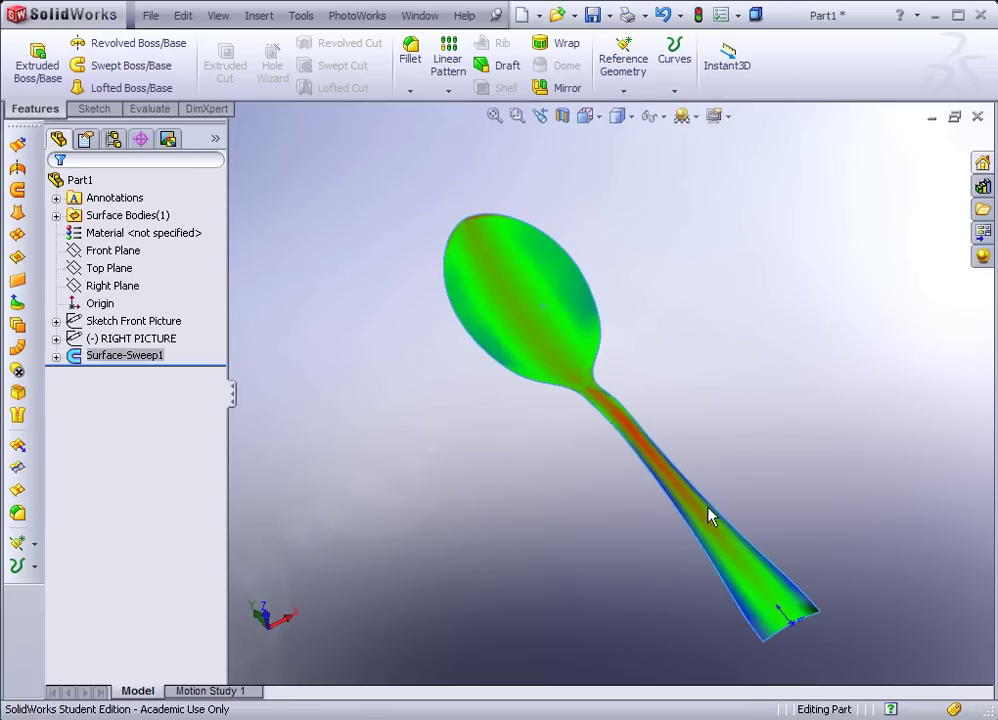
pyautogui.click(311, 177)
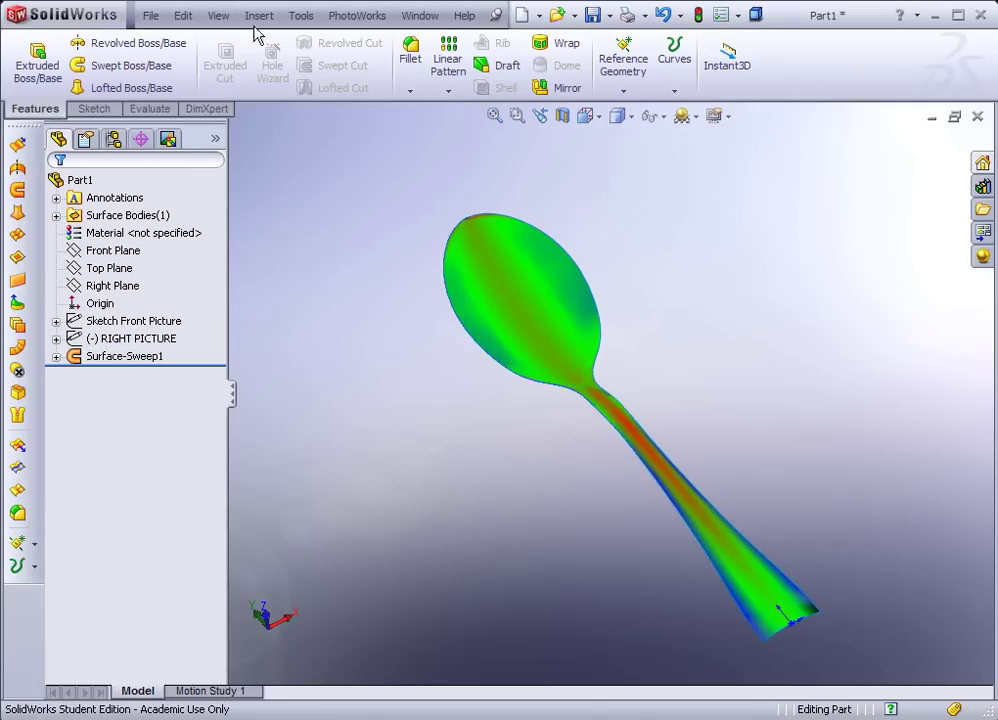
# - Sketch a horizontal line about 0.79 in long on the Front Plane, crossing the spoon bowl just below its tip
pyautogui.click(100, 252)
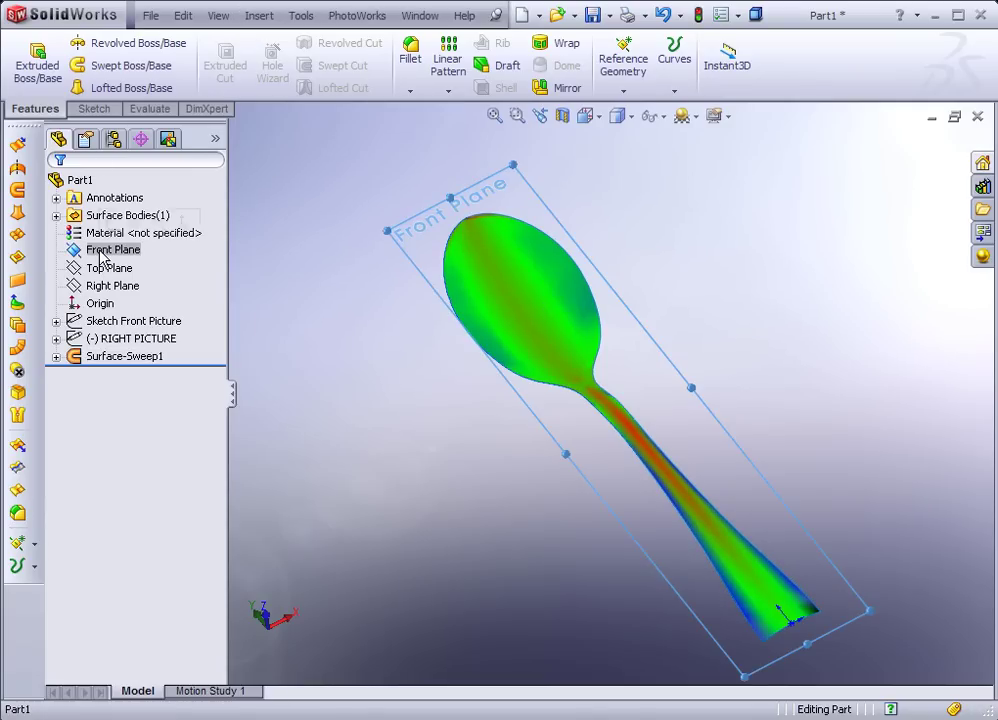
pyautogui.click(112, 222)
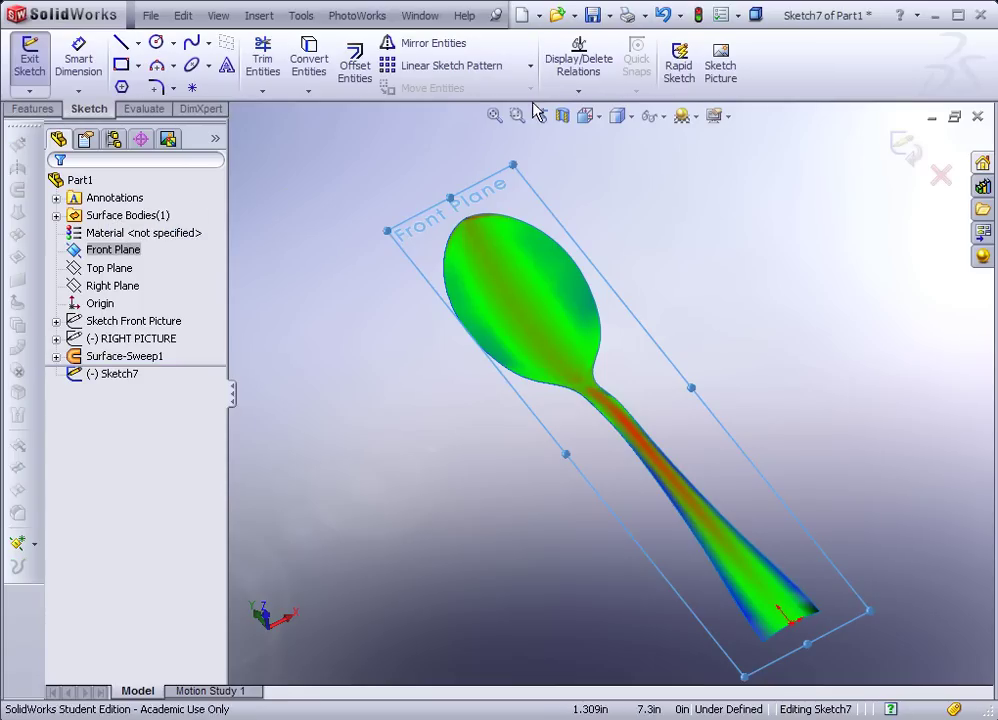
pyautogui.click(598, 118)
pyautogui.click(684, 194)
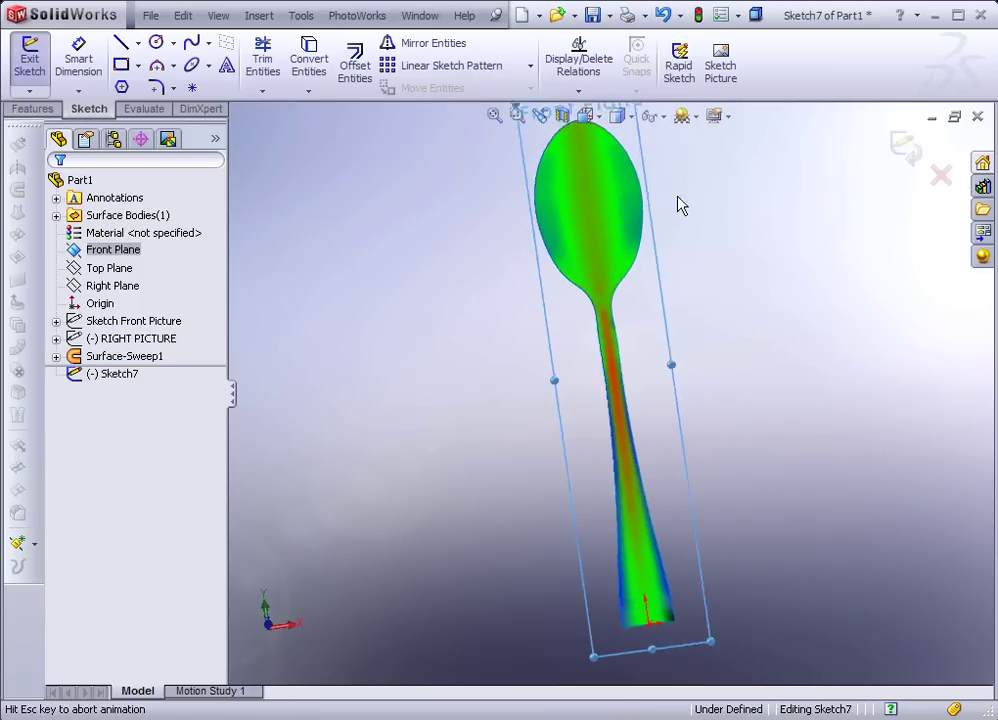
pyautogui.scroll(2, 608, 174)
pyautogui.scroll(-5, 608, 154)
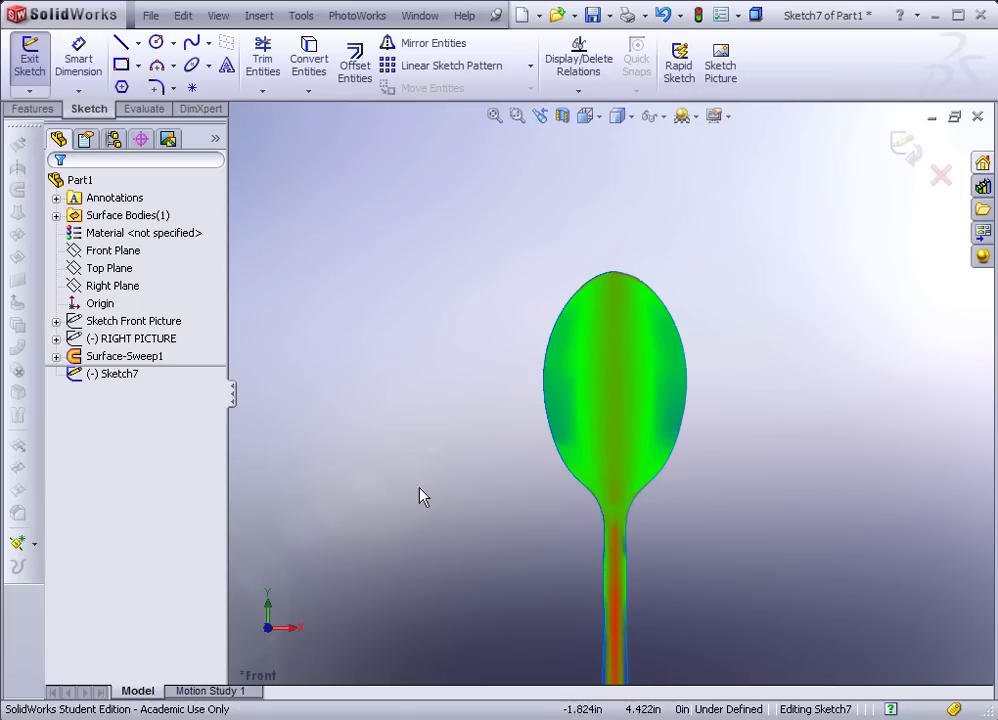
pyautogui.scroll(1, 626, 323)
pyautogui.scroll(-4, 607, 336)
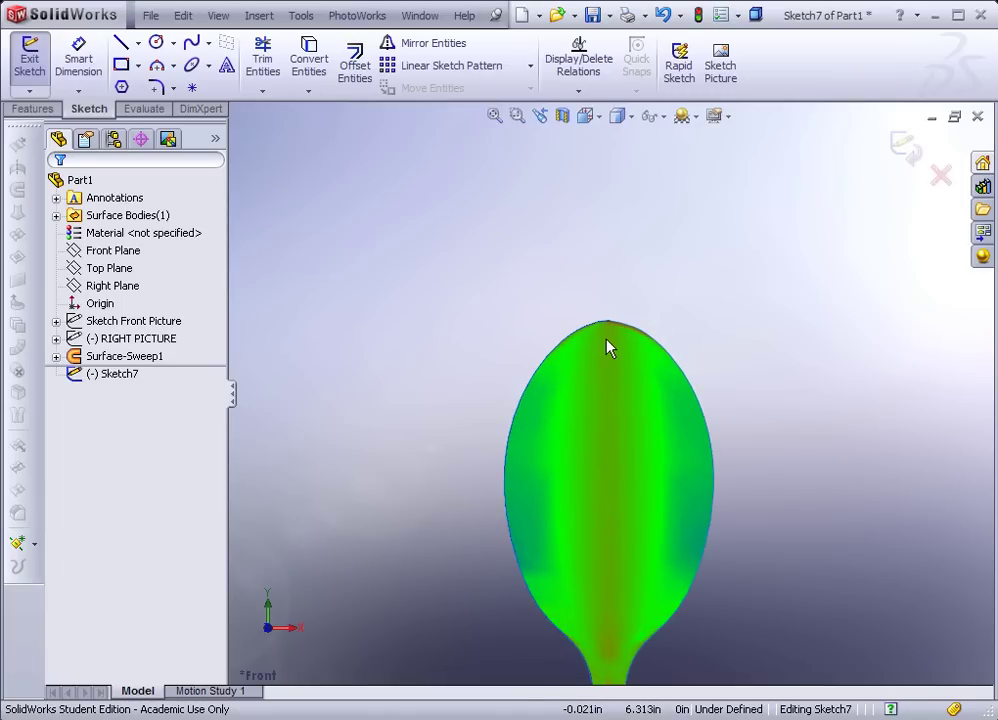
pyautogui.scroll(-4, 610, 342)
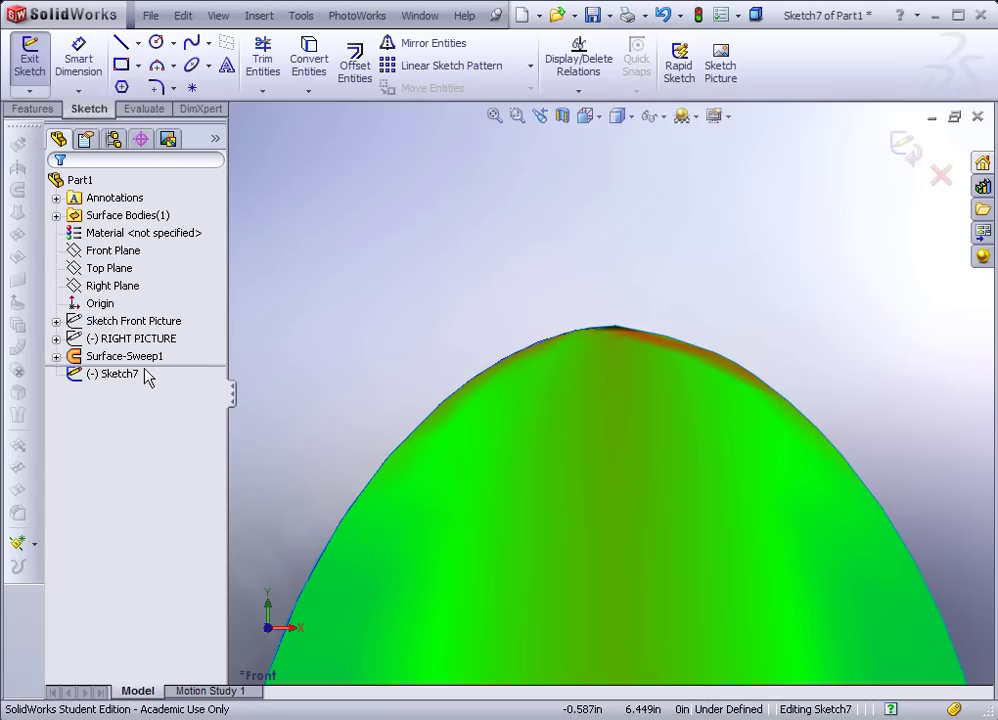
pyautogui.press('l')
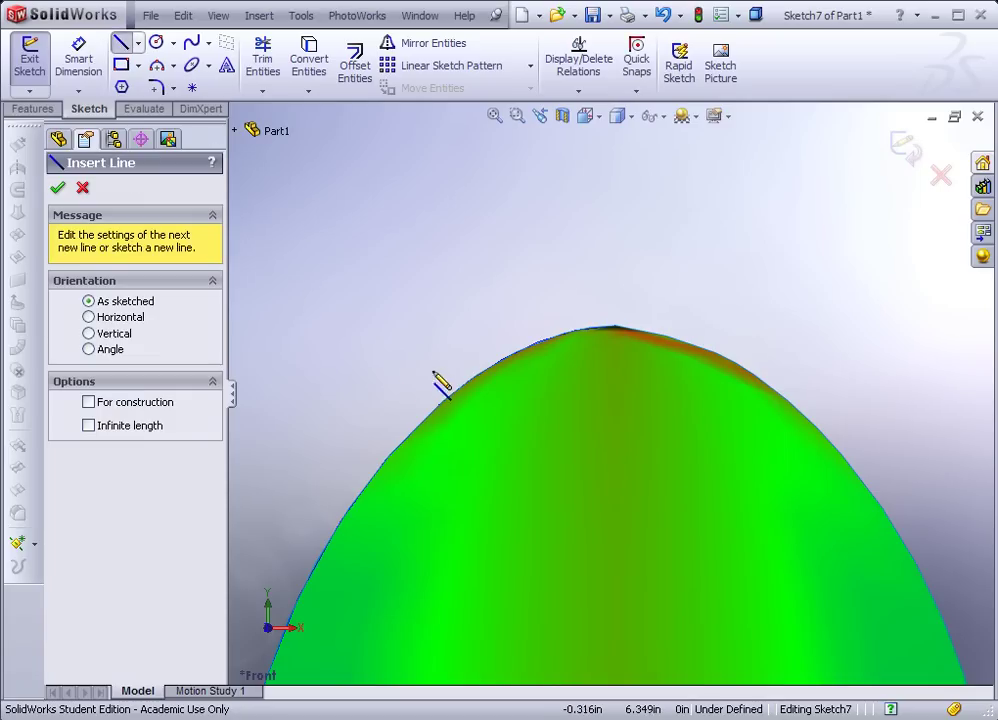
pyautogui.click(390, 378)
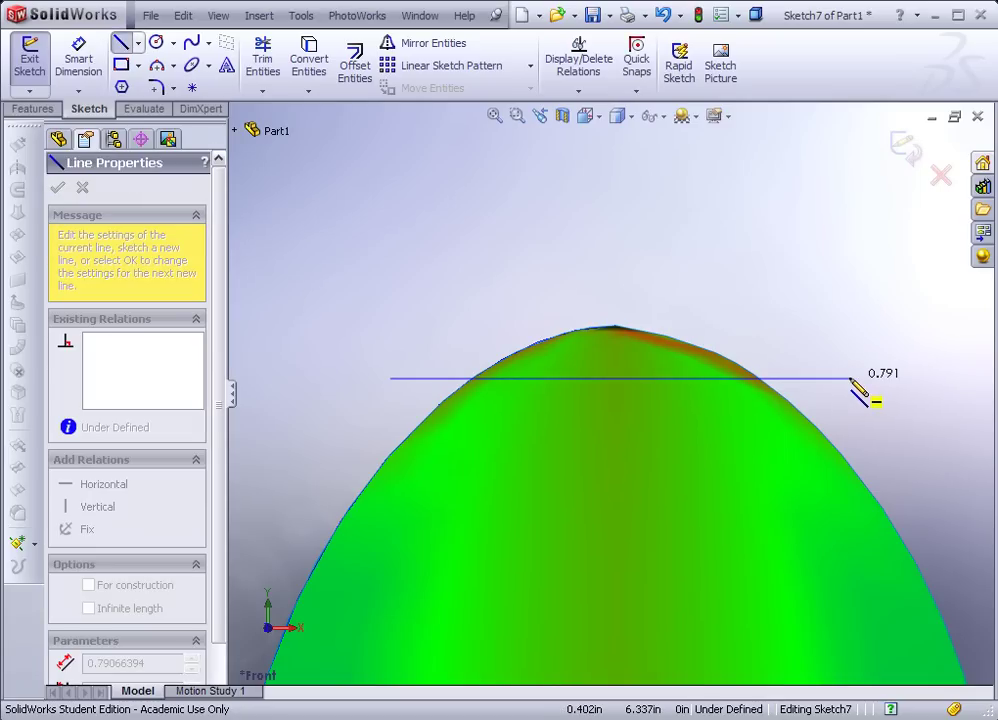
pyautogui.click(850, 378)
pyautogui.press('Escape')
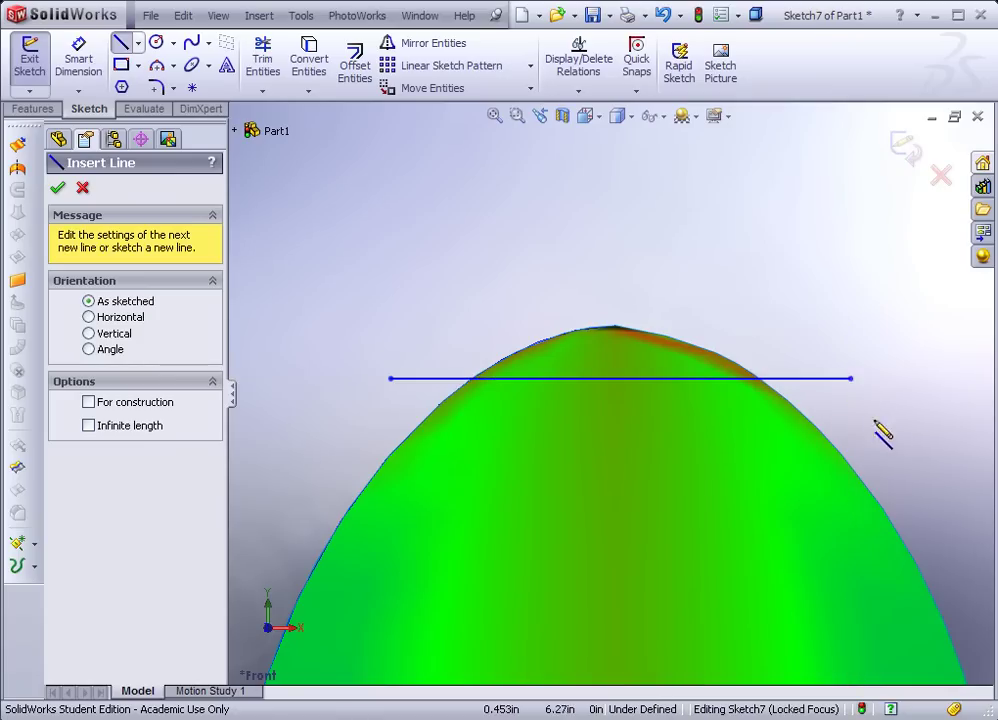
# - Dimension the horizontal line 0.01 in from the vertex at the bowl's tip and finish the sketch
pyautogui.click(78, 58)
pyautogui.click(630, 358)
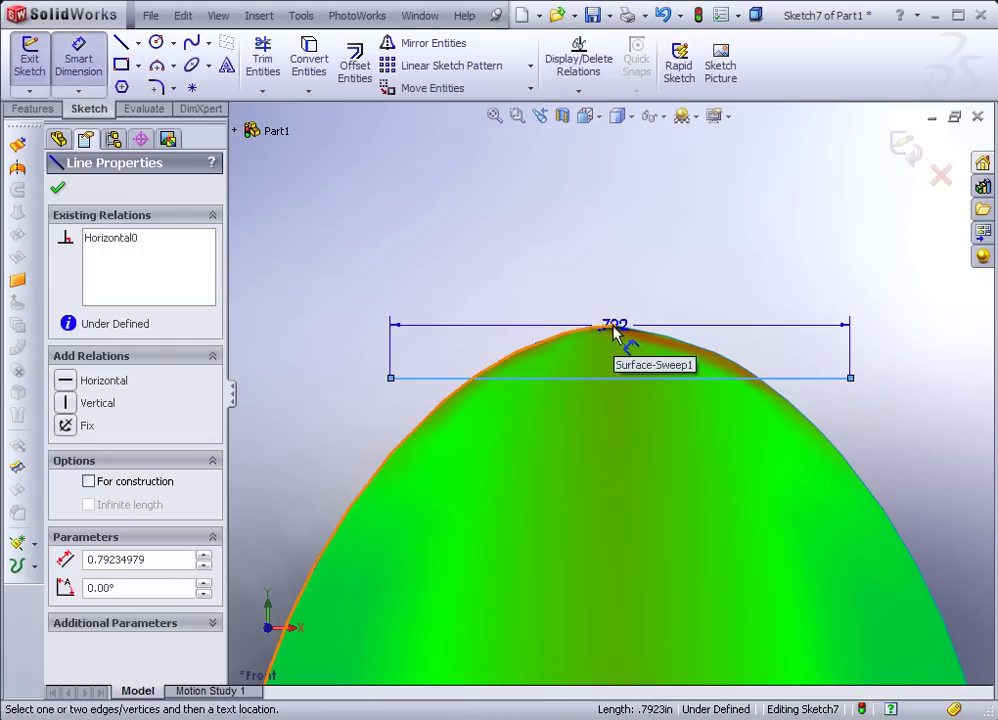
pyautogui.press('Escape')
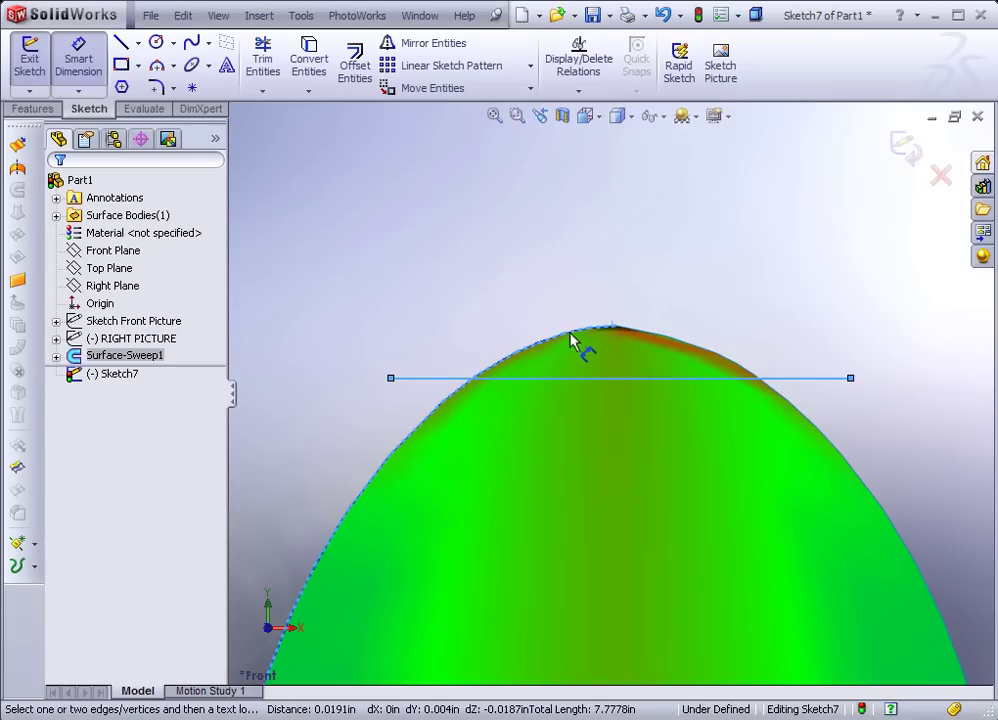
pyautogui.click(572, 340)
pyautogui.click(499, 402)
pyautogui.scroll(-2, 620, 350)
pyautogui.scroll(-3, 645, 362)
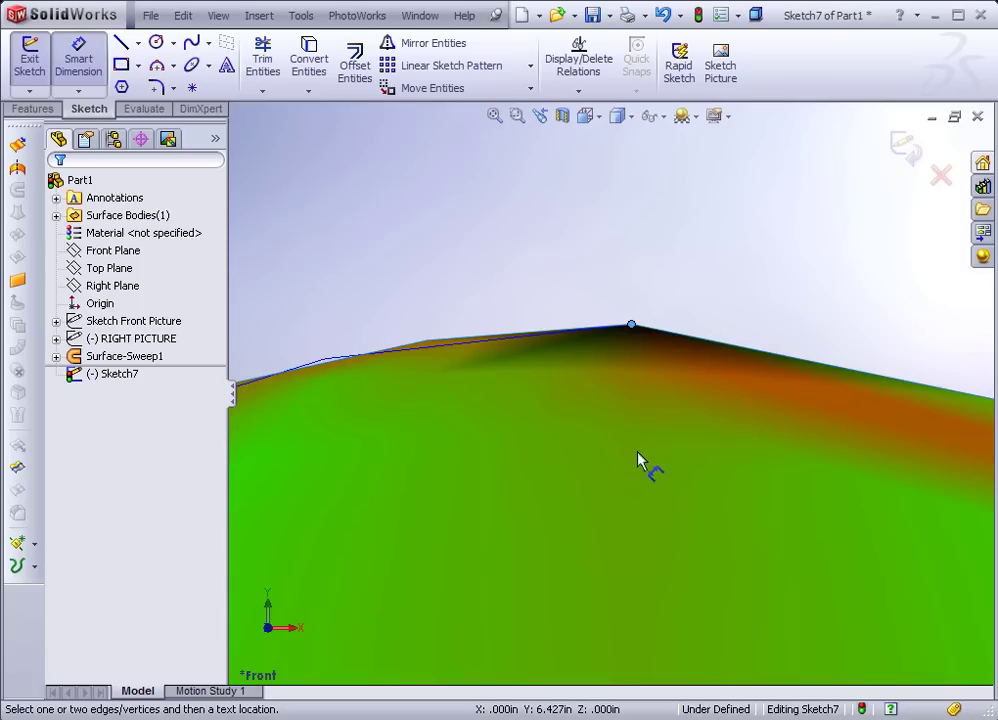
pyautogui.scroll(3, 640, 462)
pyautogui.click(638, 509)
pyautogui.click(616, 371)
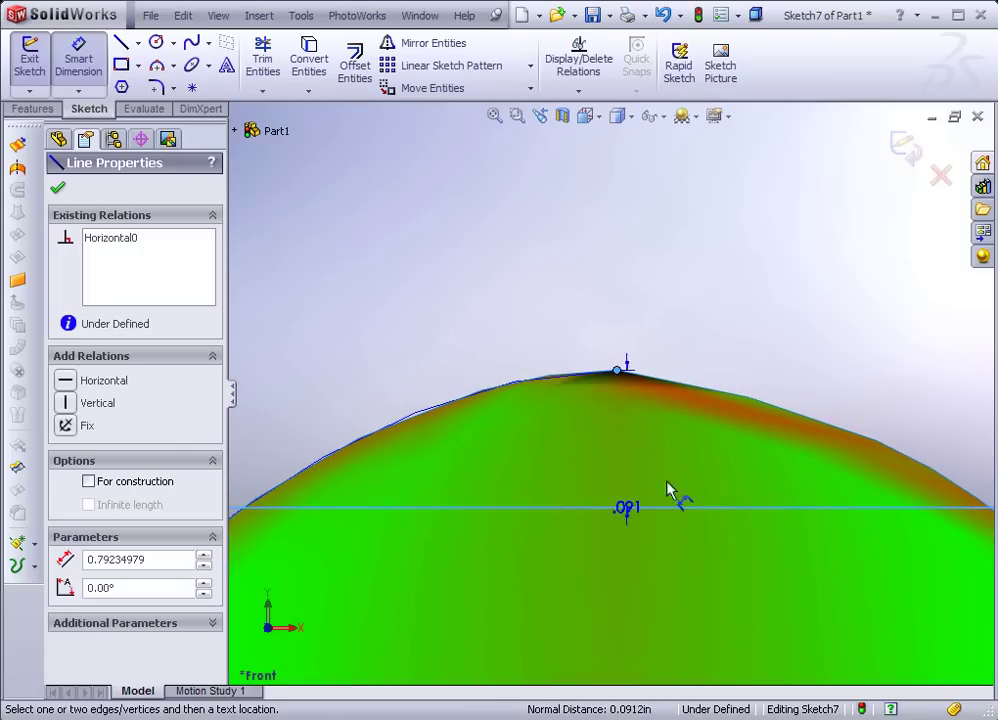
pyautogui.scroll(4, 802, 441)
pyautogui.click(872, 415)
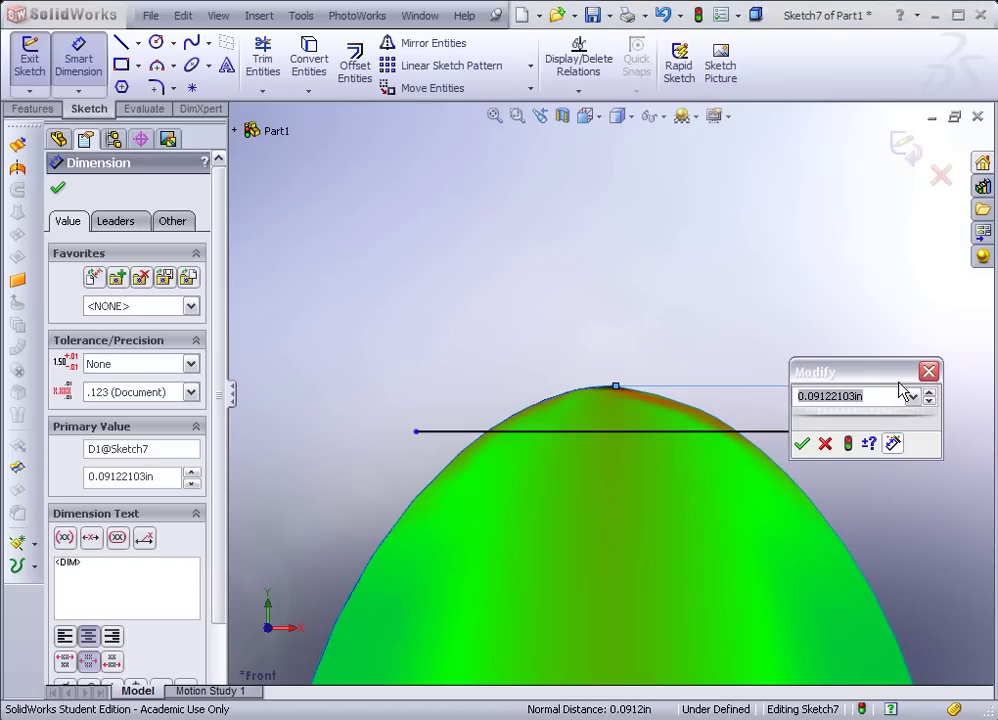
pyautogui.write('.0')
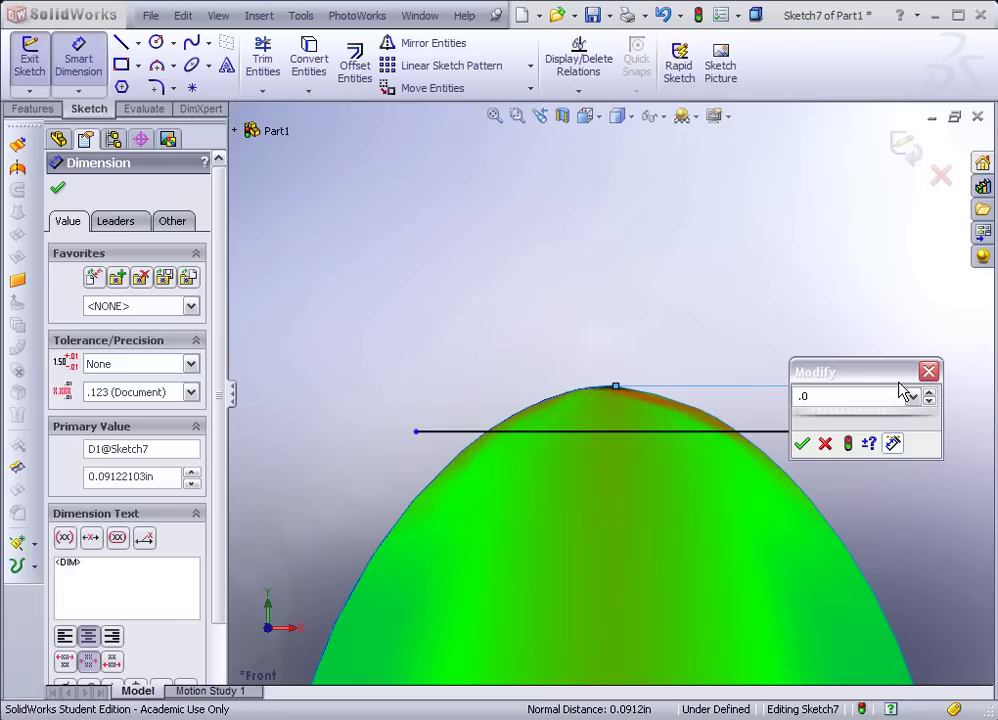
pyautogui.write('1')
pyautogui.press('Return')
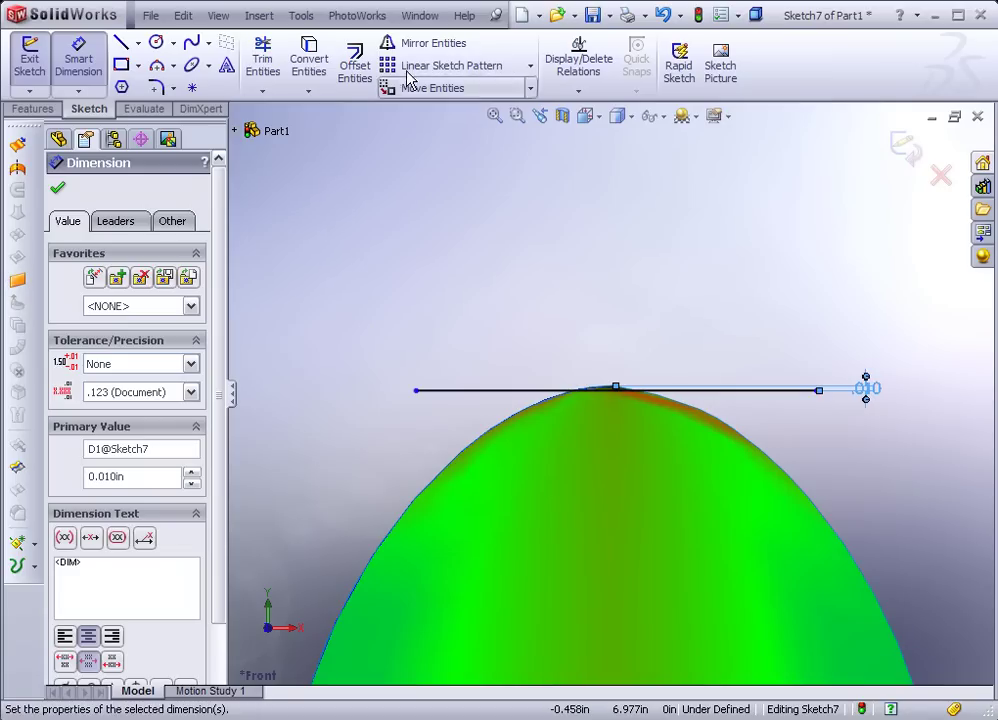
pyautogui.click(697, 14)
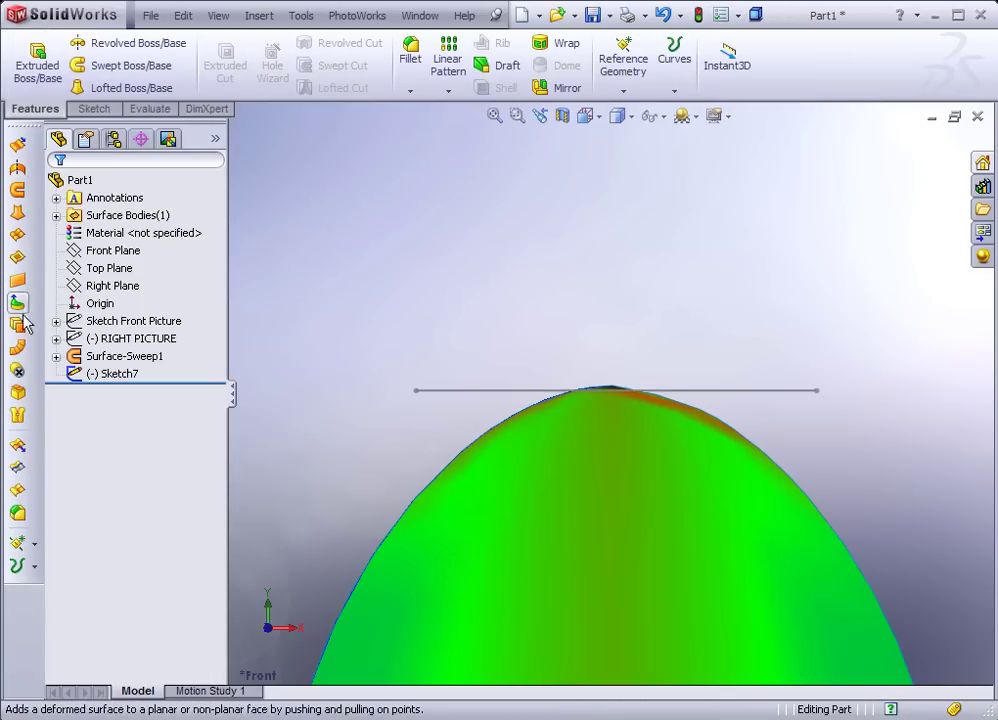
# - Trim the swept surface with the horizontal line sketch as trim tool, keeping the main spoon portion below the line
pyautogui.click(18, 470)
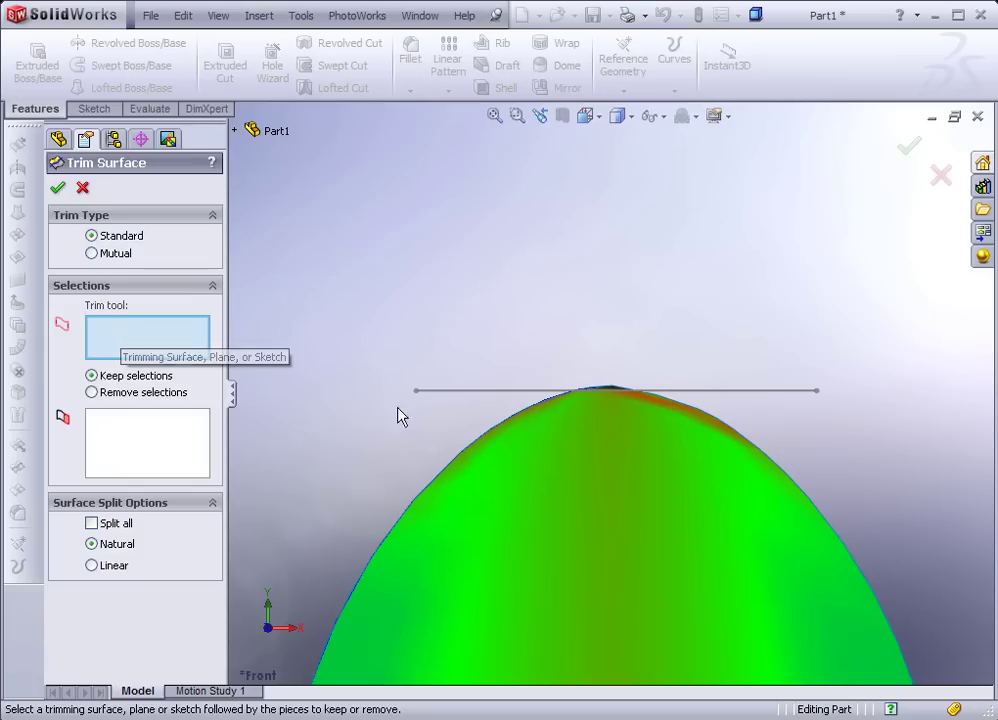
pyautogui.click(458, 391)
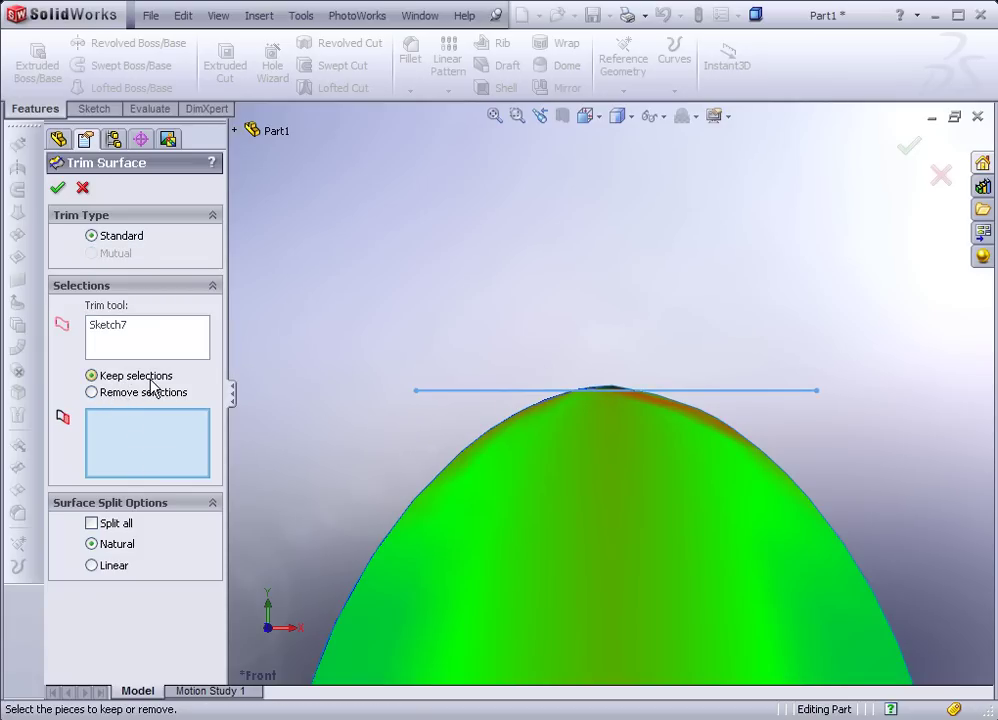
pyautogui.click(505, 547)
pyautogui.rightClick(505, 547)
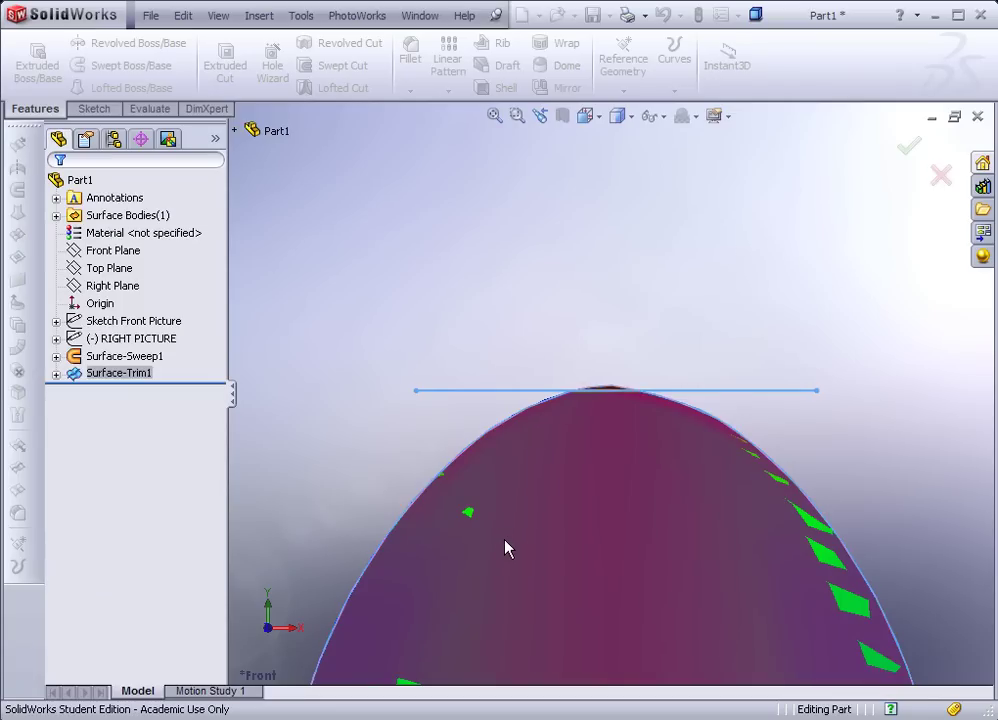
# - Examine the trimmed bowl tip and the whole spoon surface, and turn off the curvature display
pyautogui.scroll(-3, 631, 408)
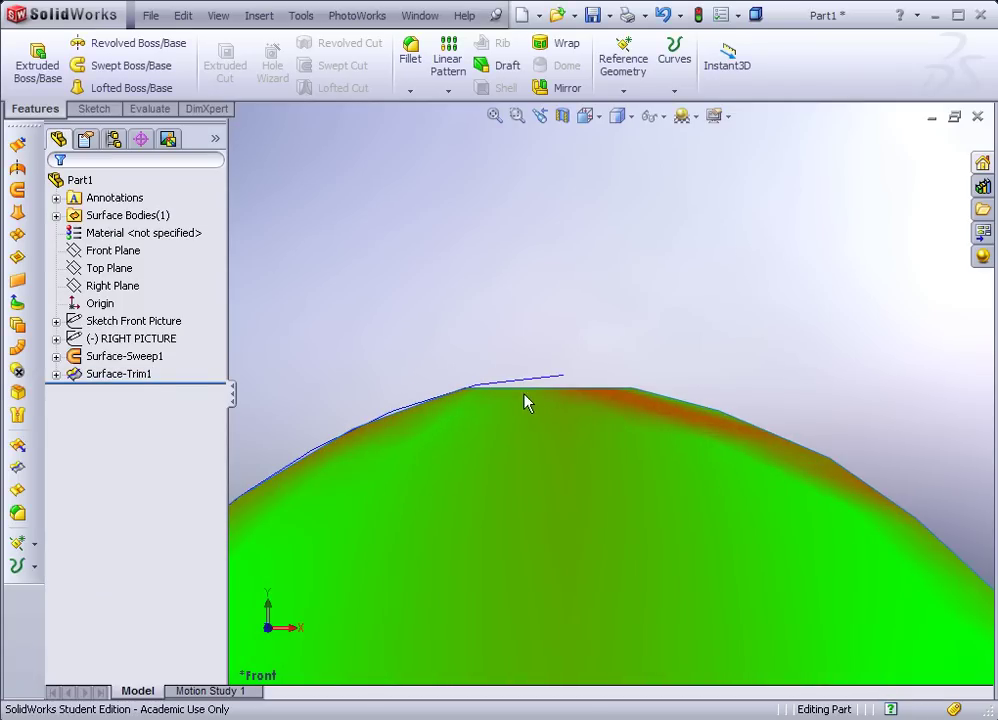
pyautogui.scroll(2, 570, 429)
pyautogui.scroll(6, 577, 501)
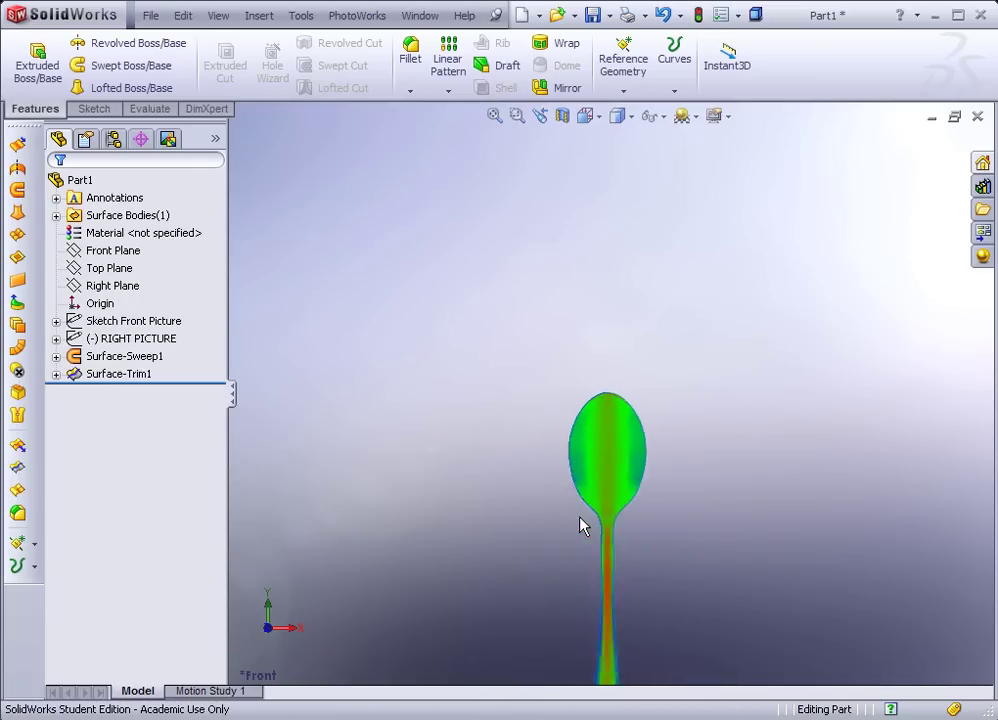
pyautogui.moveTo(590, 439); pyautogui.dragTo(597, 397, button='middle')
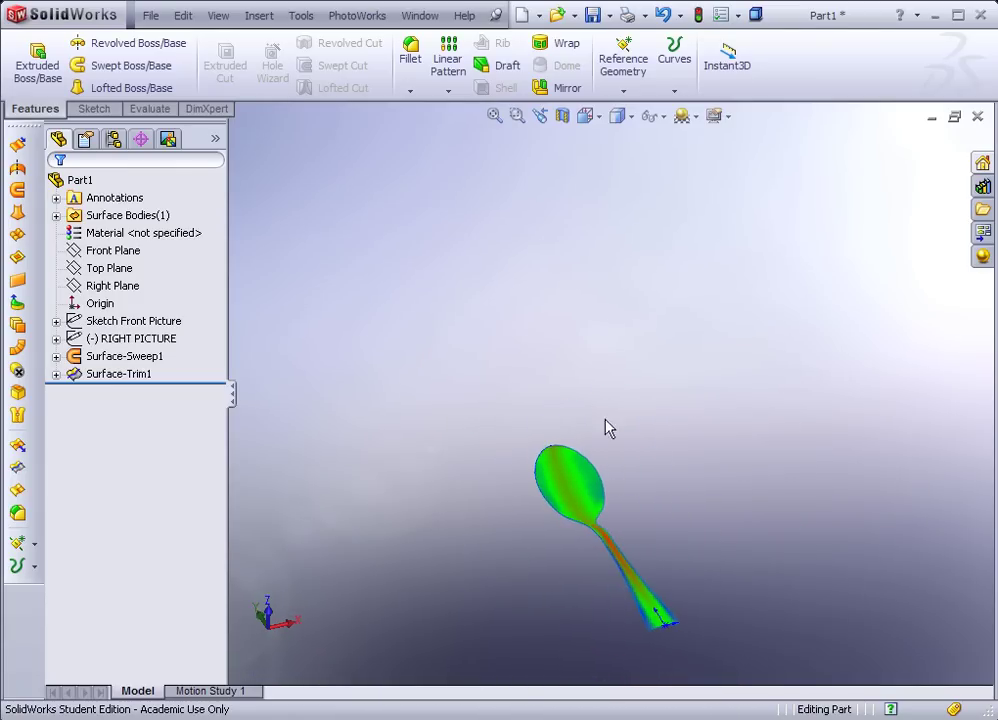
pyautogui.scroll(-4, 610, 564)
pyautogui.moveTo(584, 525); pyautogui.dragTo(630, 412, button='middle')
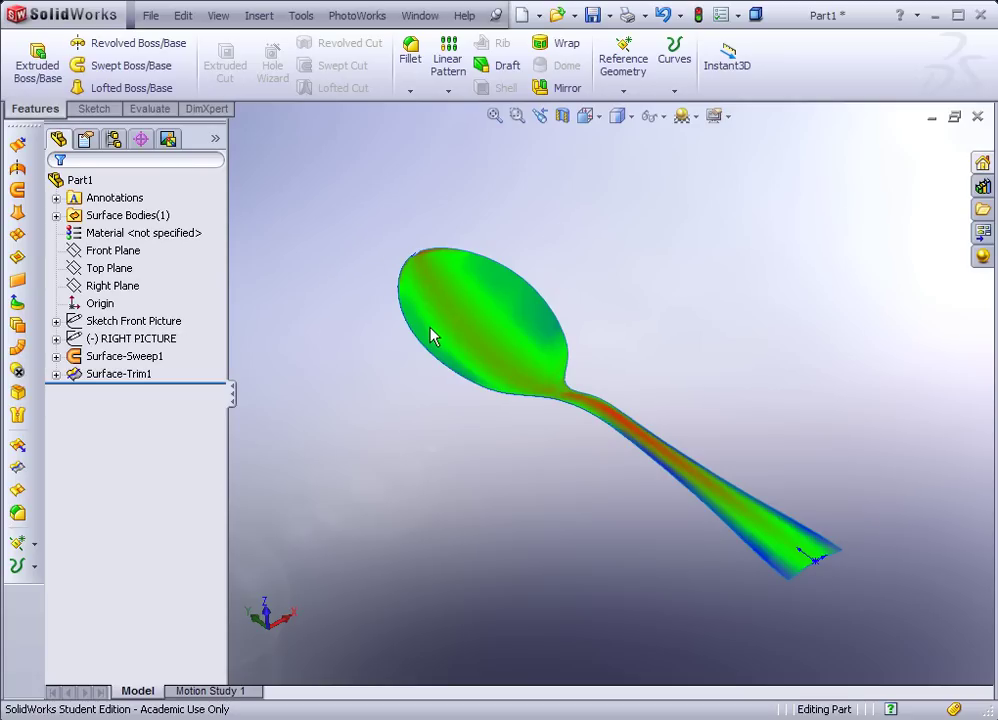
pyautogui.click(219, 20)
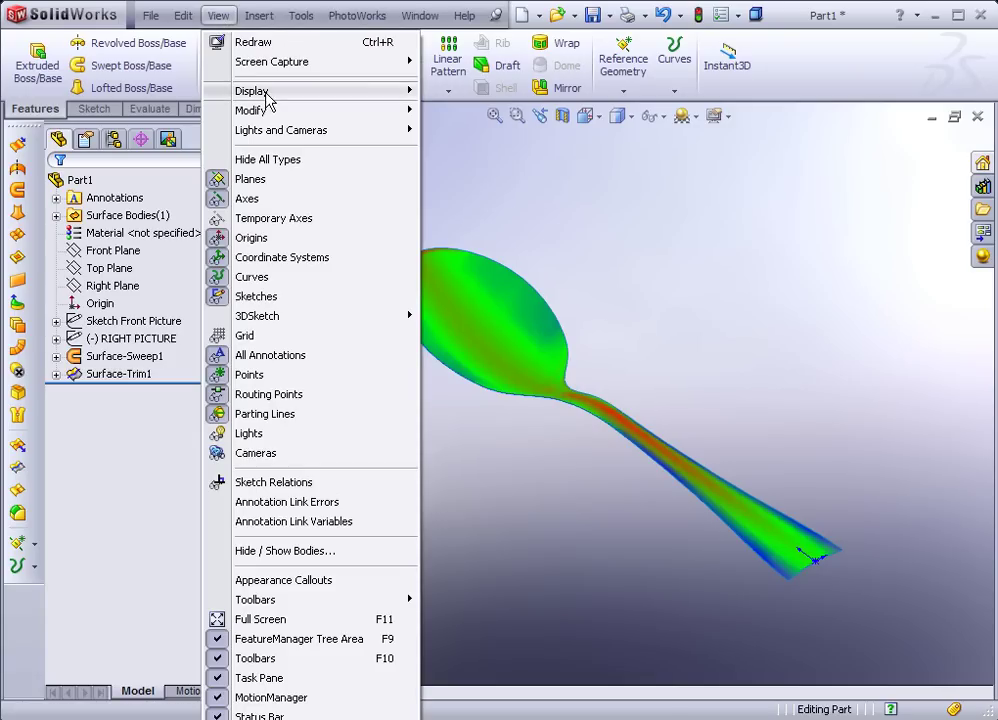
pyautogui.moveTo(262, 93)
pyautogui.click(451, 308)
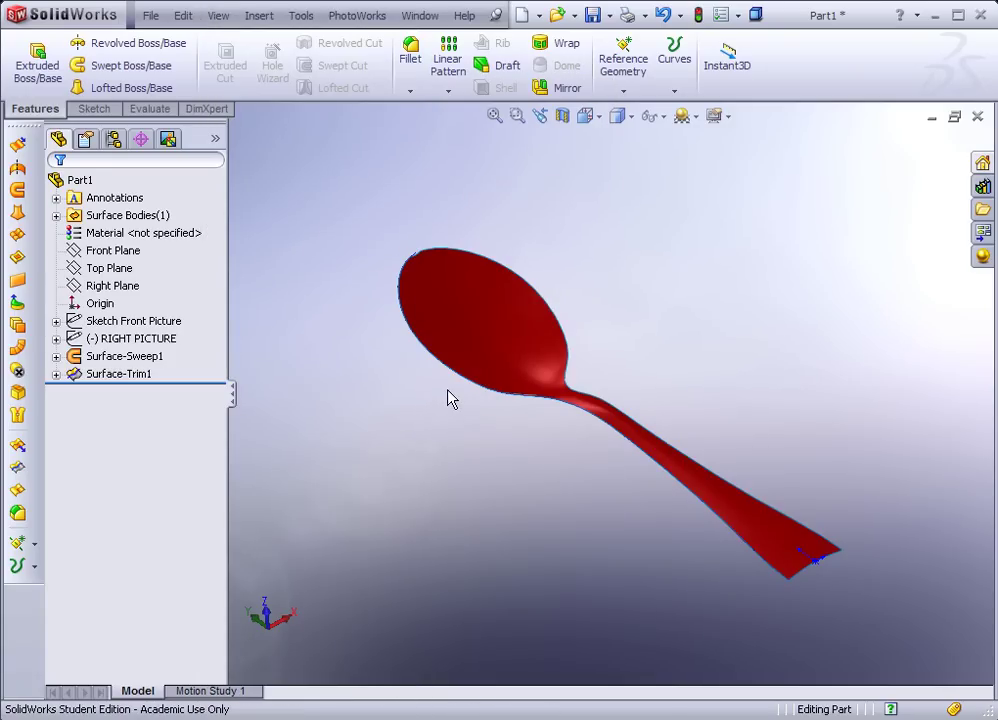
# - Thicken the trimmed spoon surface 0.06 in toward its underside only
pyautogui.click(504, 377)
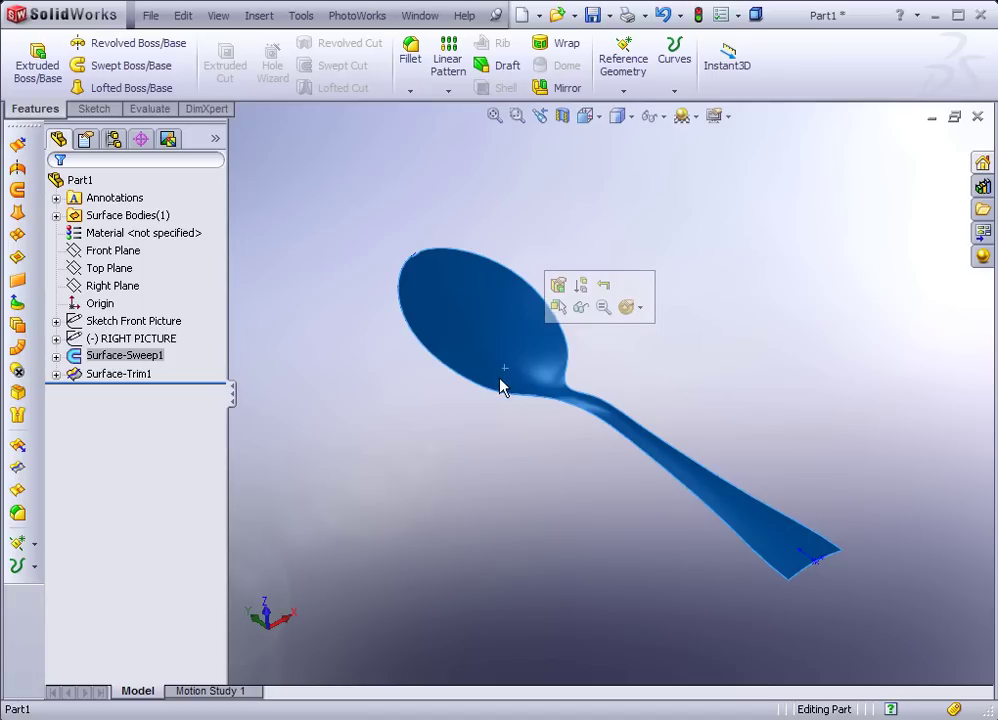
pyautogui.click(257, 16)
pyautogui.moveTo(291, 89)
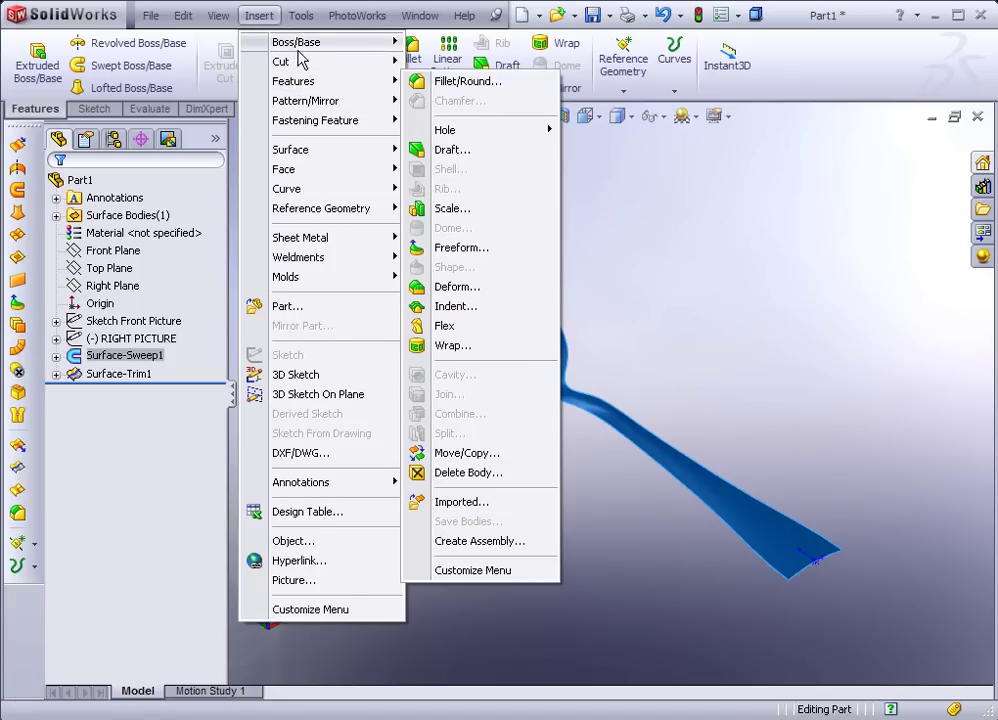
pyautogui.moveTo(319, 45)
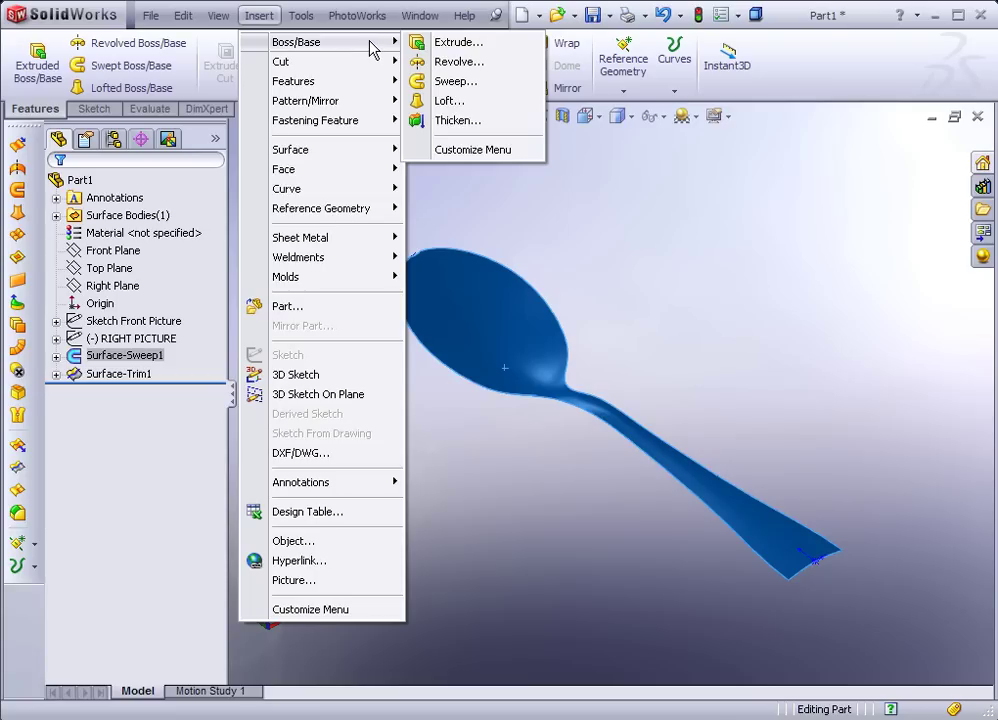
pyautogui.click(446, 121)
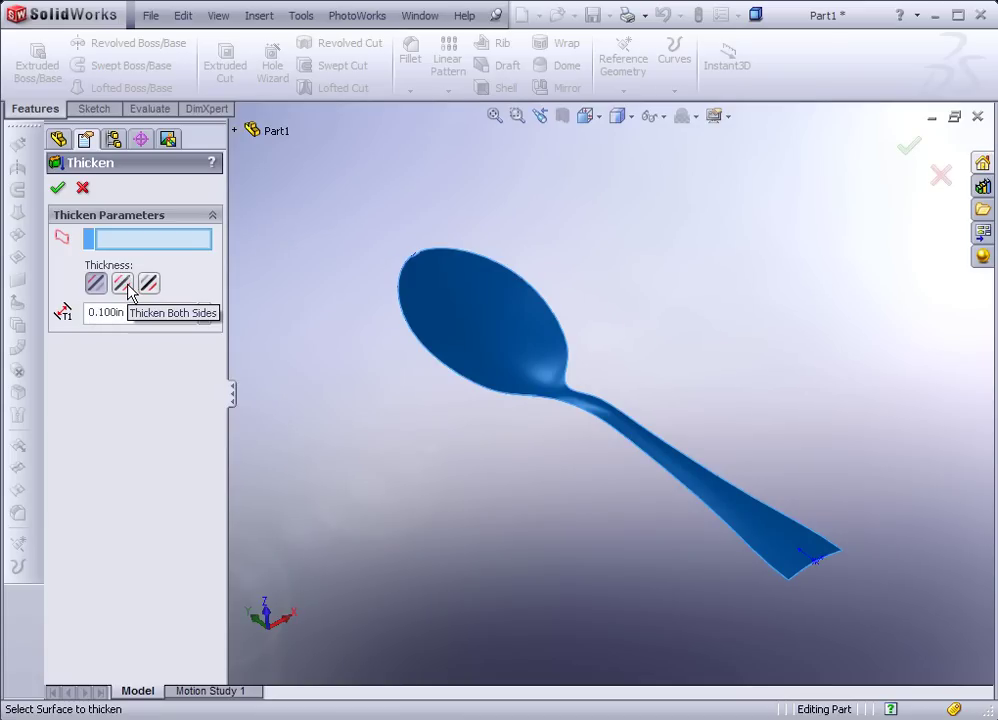
pyautogui.moveTo(290, 348); pyautogui.dragTo(350, 345, button='middle')
pyautogui.scroll(-5, 468, 330)
pyautogui.scroll(5, 532, 436)
pyautogui.moveTo(483, 350); pyautogui.dragTo(479, 374, button='middle')
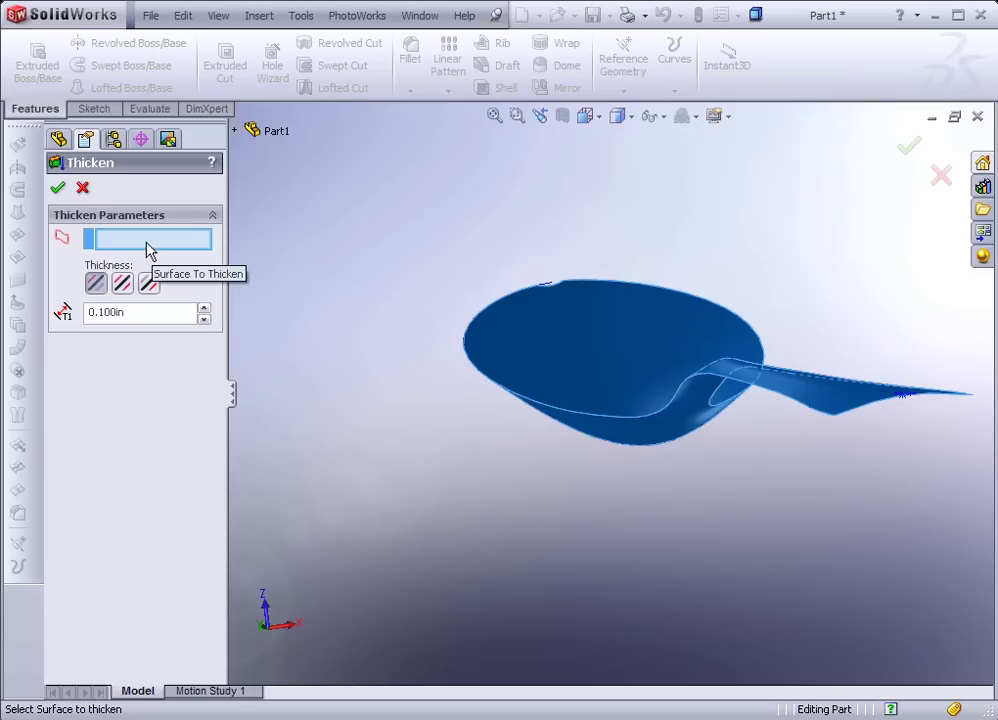
pyautogui.click(628, 378)
pyautogui.moveTo(544, 414); pyautogui.dragTo(450, 408, button='middle')
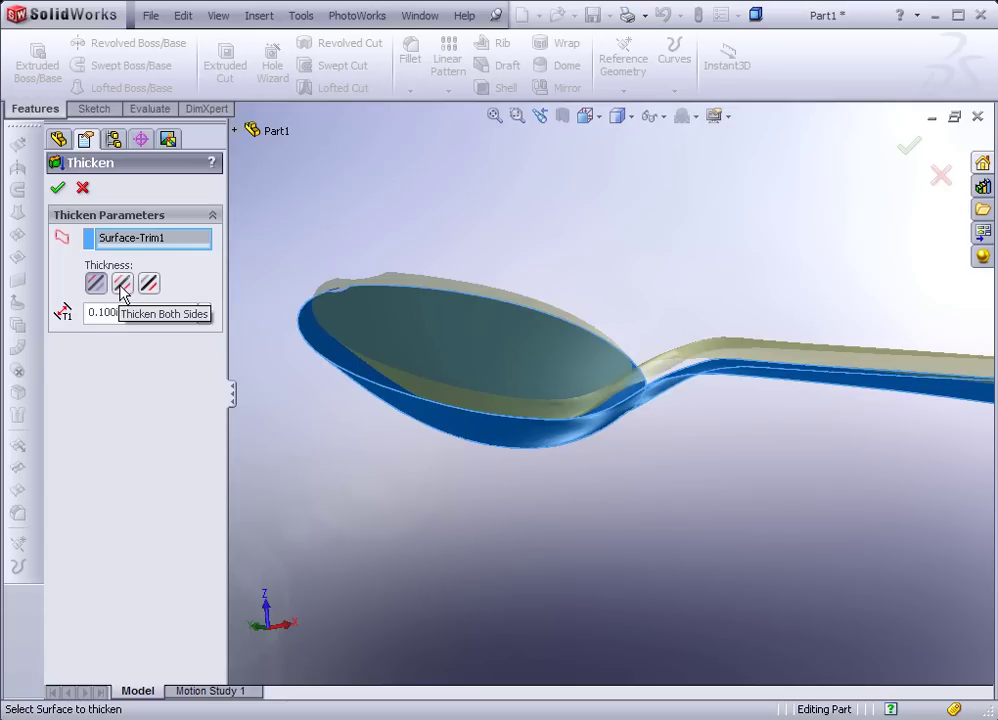
pyautogui.click(154, 287)
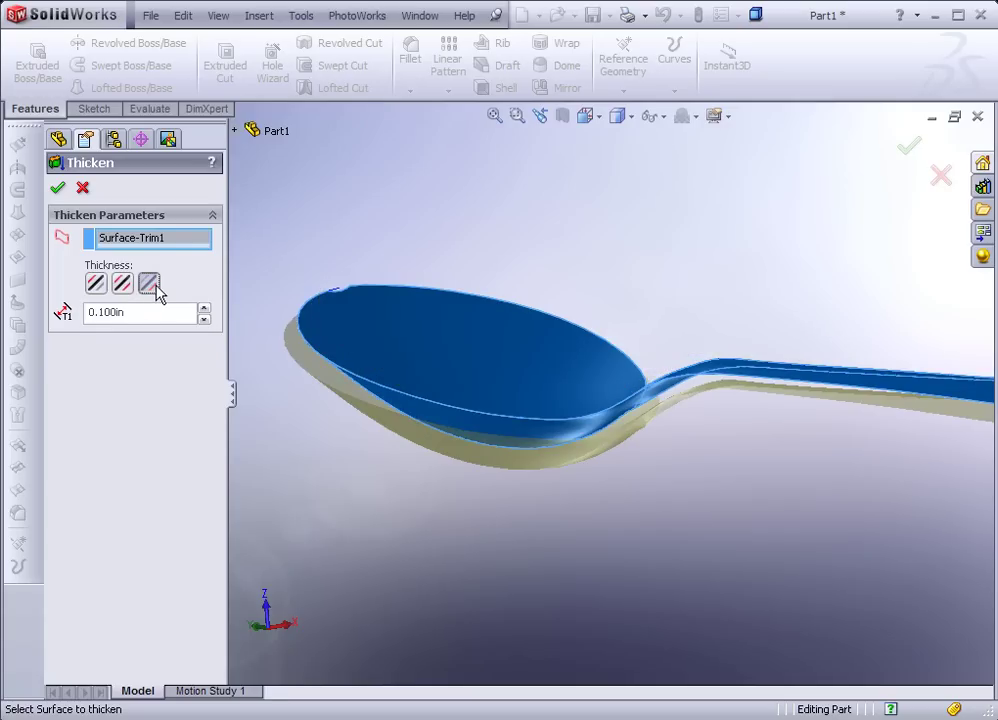
pyautogui.doubleClick(140, 310)
pyautogui.write('.06')
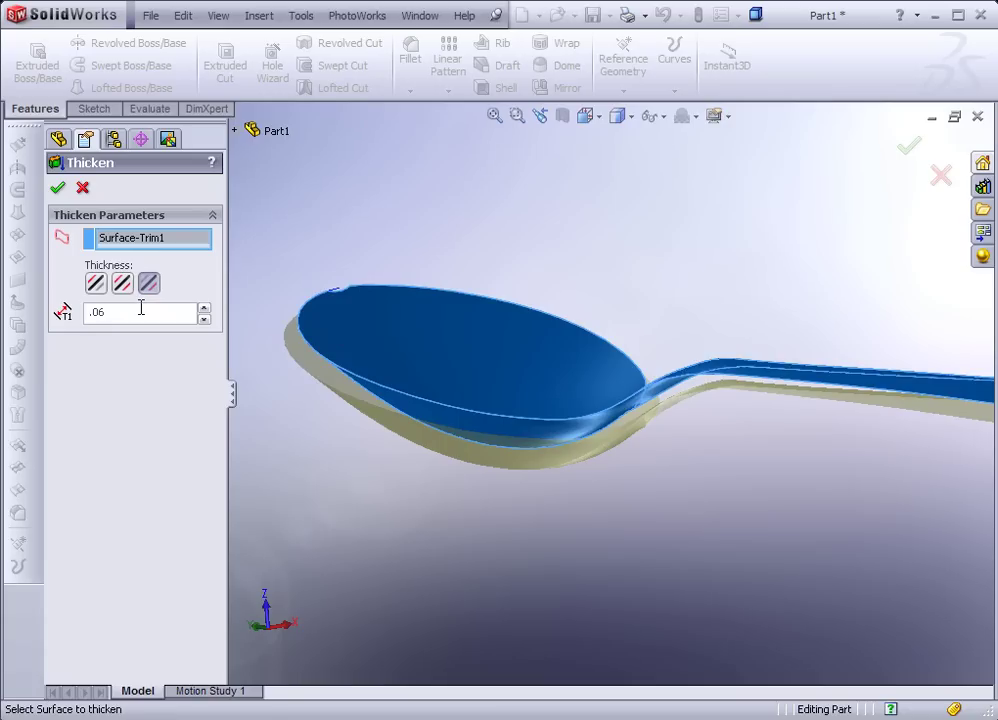
pyautogui.press('Return')
pyautogui.moveTo(329, 363); pyautogui.dragTo(267, 350, button='middle')
pyautogui.click(57, 187)
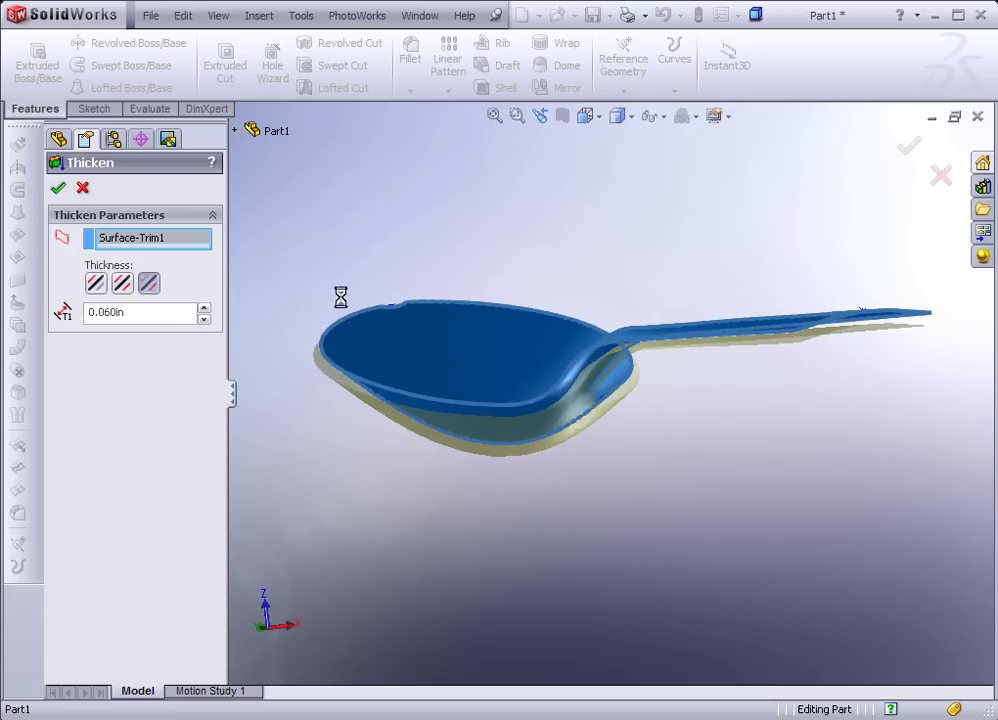
# - Fillet the two short edges across the rim at the bowl tip with a constant 0.2 in radius
pyautogui.moveTo(405, 412); pyautogui.dragTo(316, 240, button='middle')
pyautogui.scroll(-5, 316, 240)
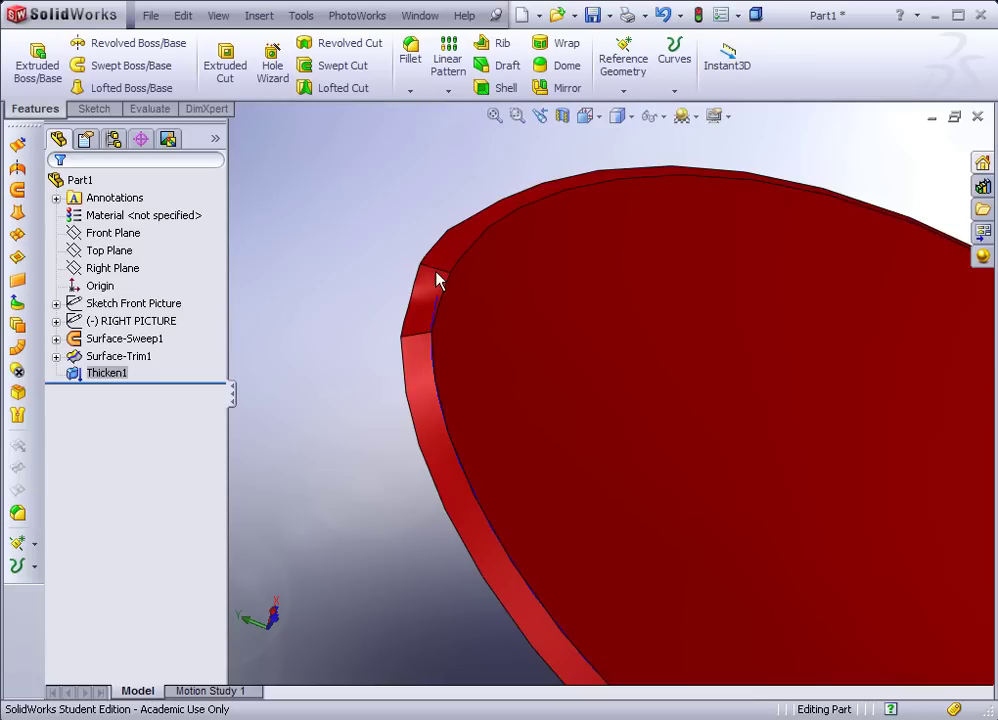
pyautogui.click(437, 274)
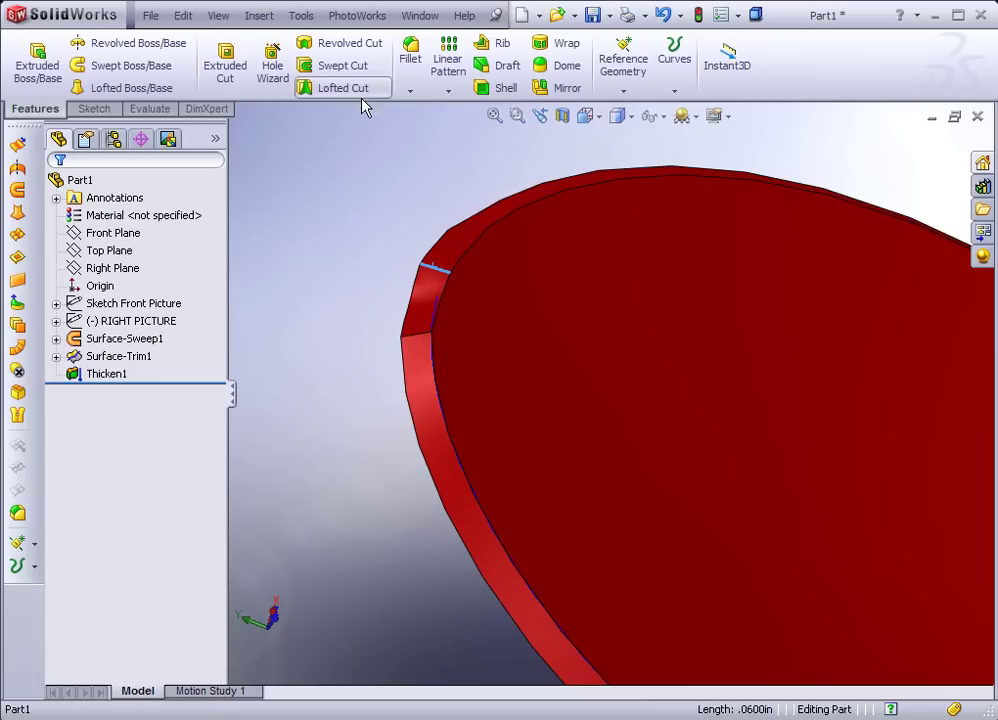
pyautogui.click(410, 58)
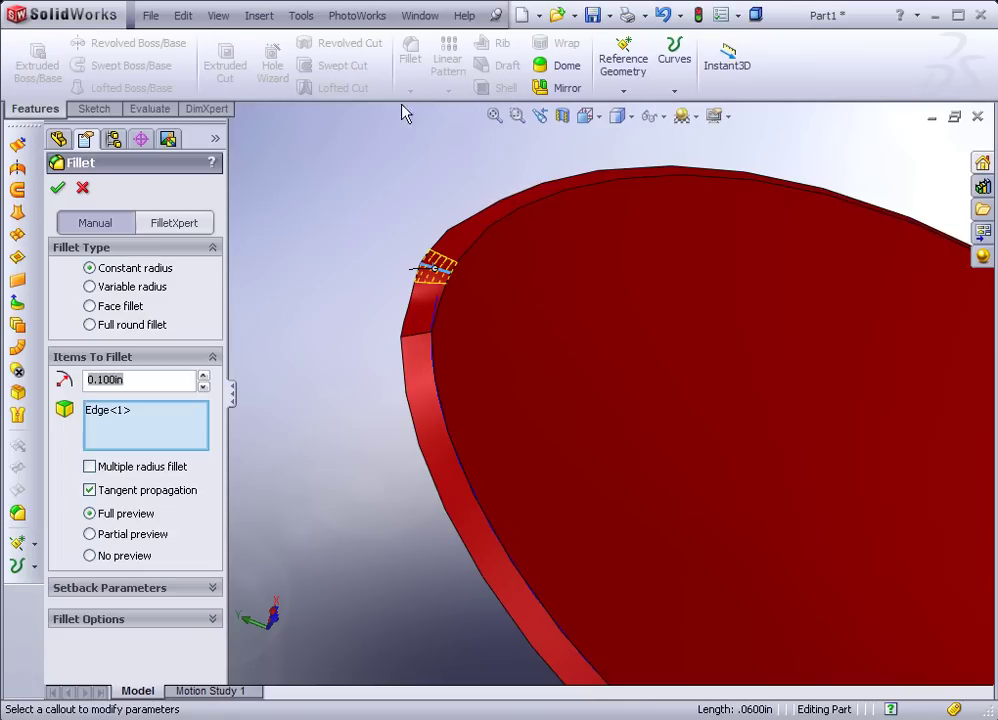
pyautogui.click(413, 338)
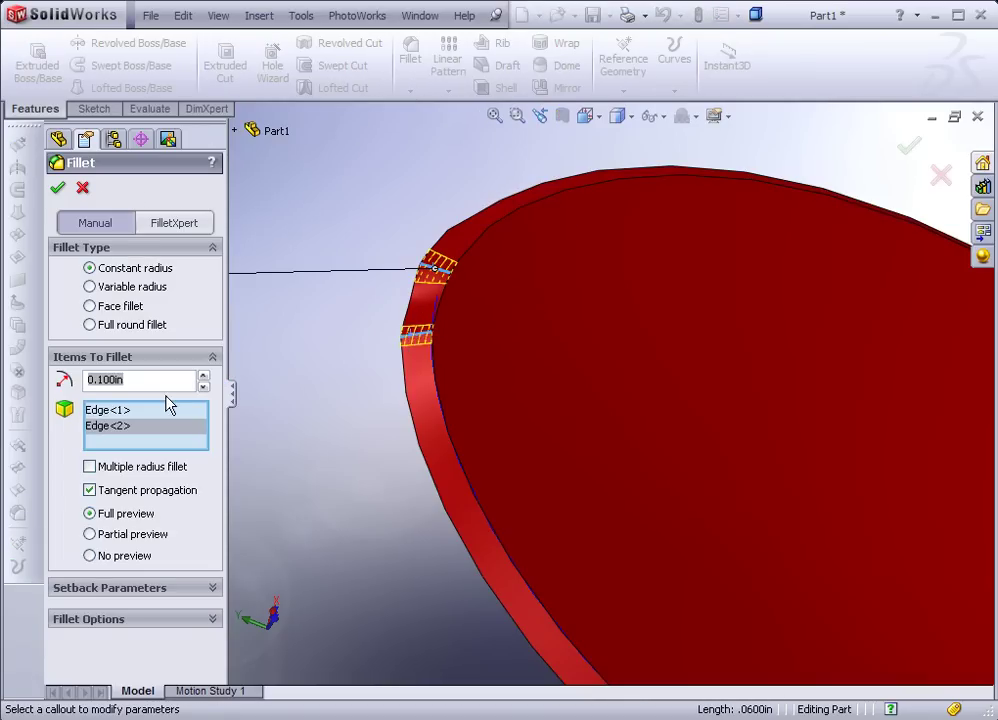
pyautogui.click(203, 375)
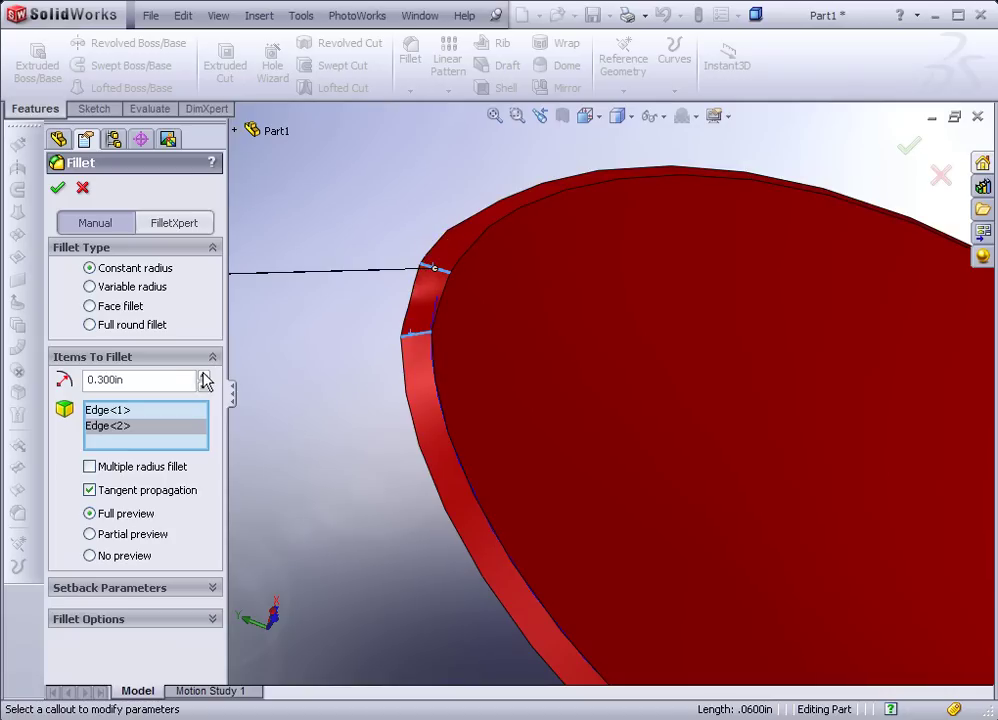
pyautogui.click(203, 386)
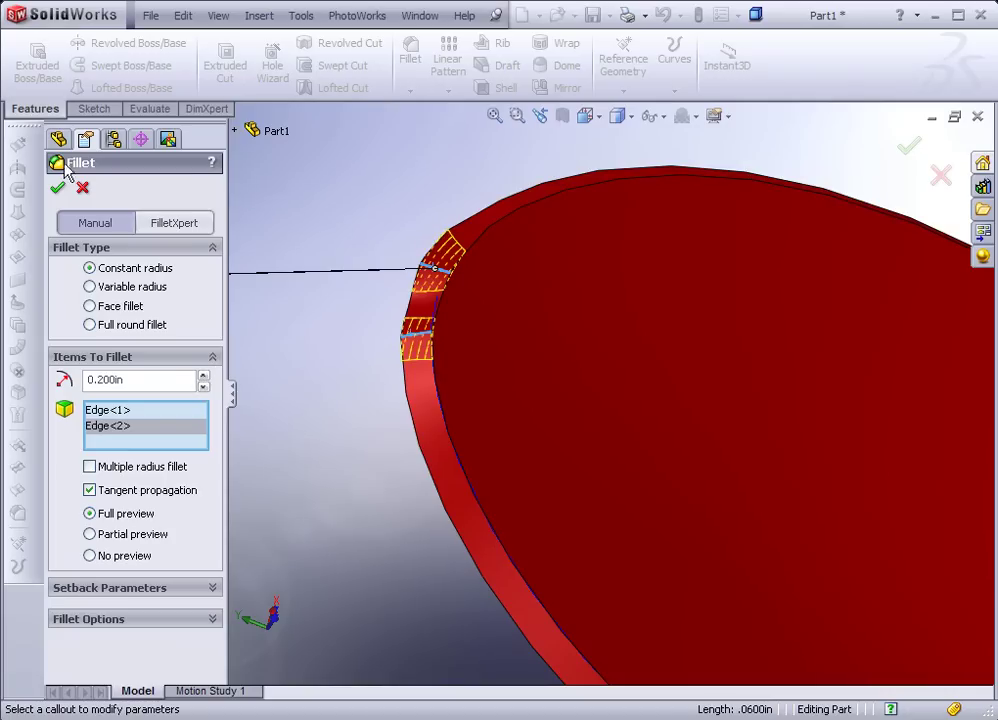
pyautogui.click(57, 190)
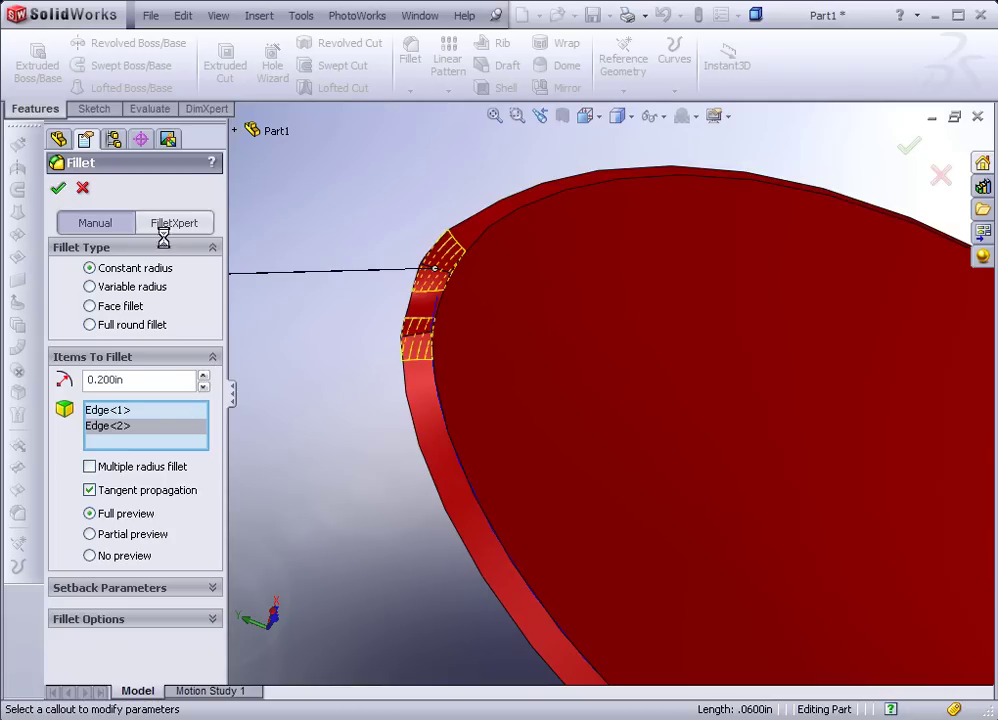
# - Create a reference plane offset 0.5 in from the Top Plane, reversed so it lies beyond the handle's end
pyautogui.moveTo(376, 418); pyautogui.dragTo(812, 500, button='middle')
pyautogui.moveTo(716, 472); pyautogui.dragTo(821, 563, button='middle')
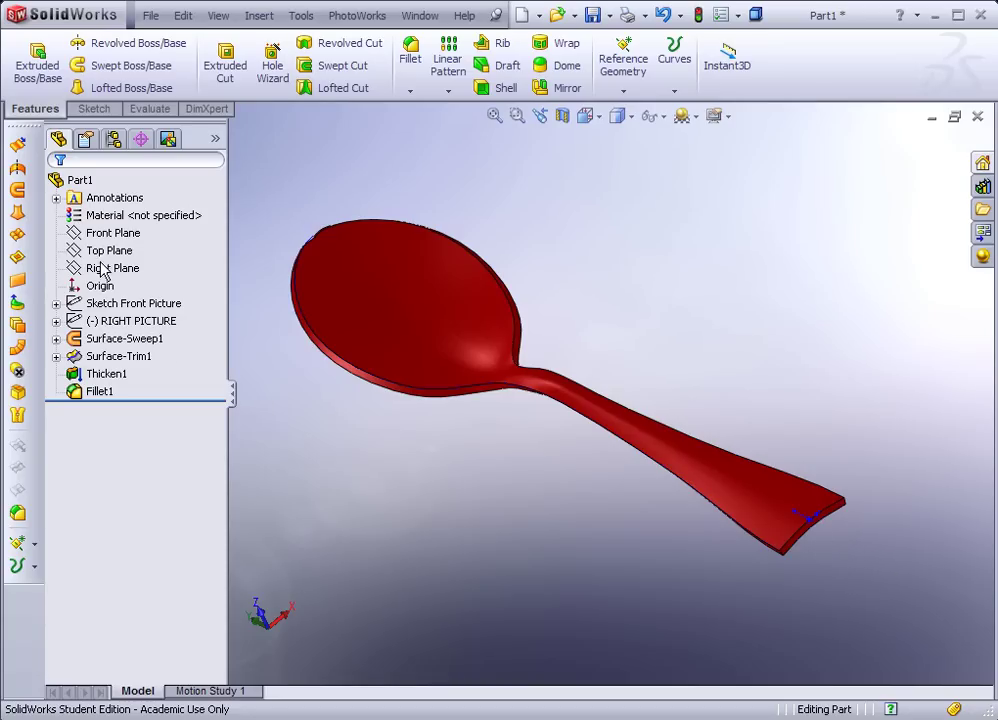
pyautogui.click(104, 251)
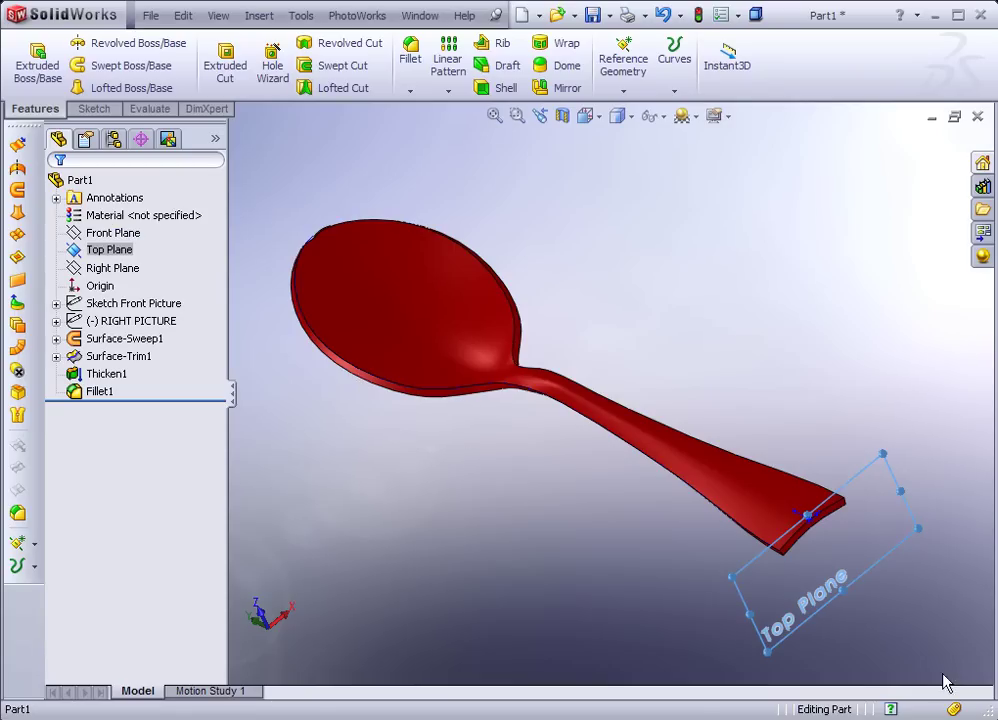
pyautogui.moveTo(795, 595); pyautogui.dragTo(789, 593)
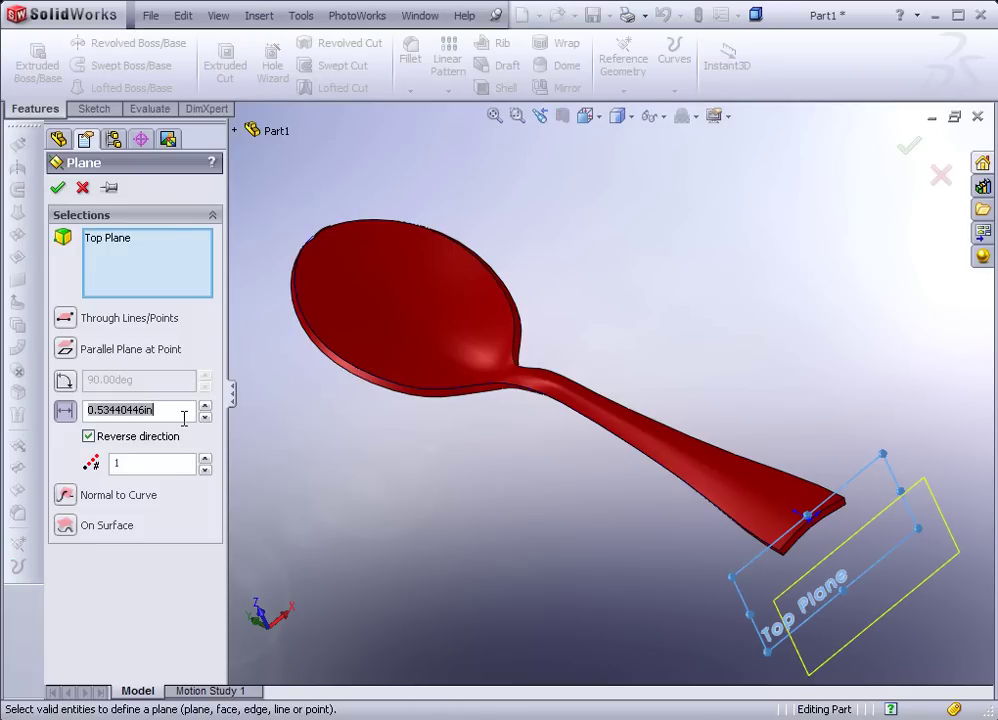
pyautogui.write('.5')
pyautogui.press('Return')
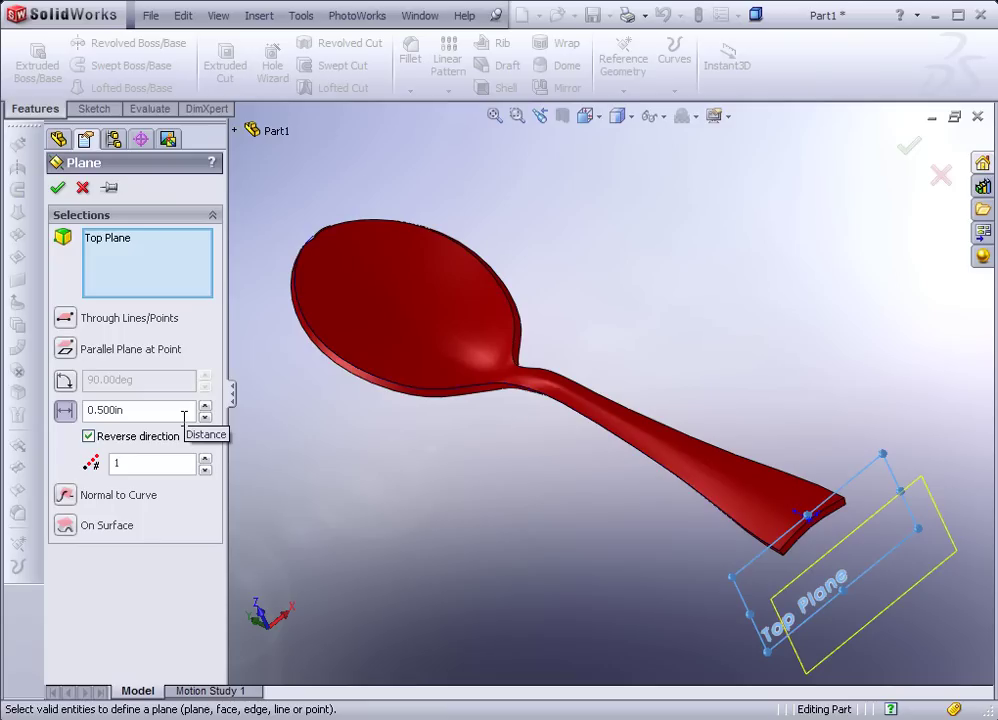
pyautogui.press('Return')
# - Show the front picture sketch again at the end of the handle
pyautogui.moveTo(446, 383); pyautogui.dragTo(483, 417, button='middle')
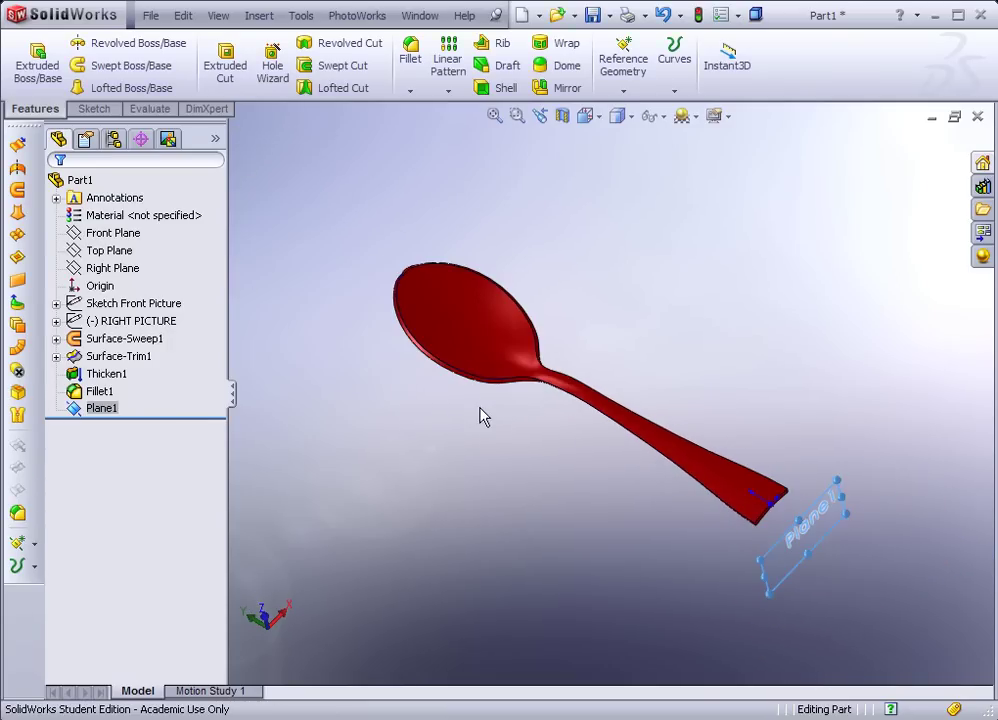
pyautogui.rightClick(128, 305)
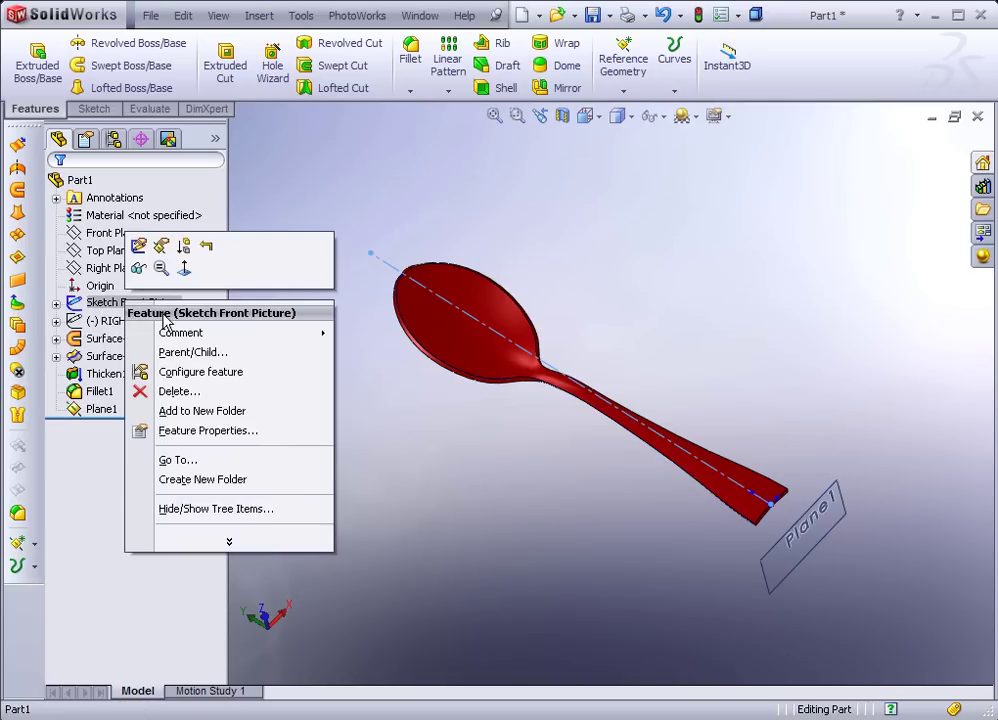
pyautogui.click(139, 271)
pyautogui.moveTo(584, 506); pyautogui.dragTo(587, 514, button='middle')
pyautogui.scroll(-6, 750, 537)
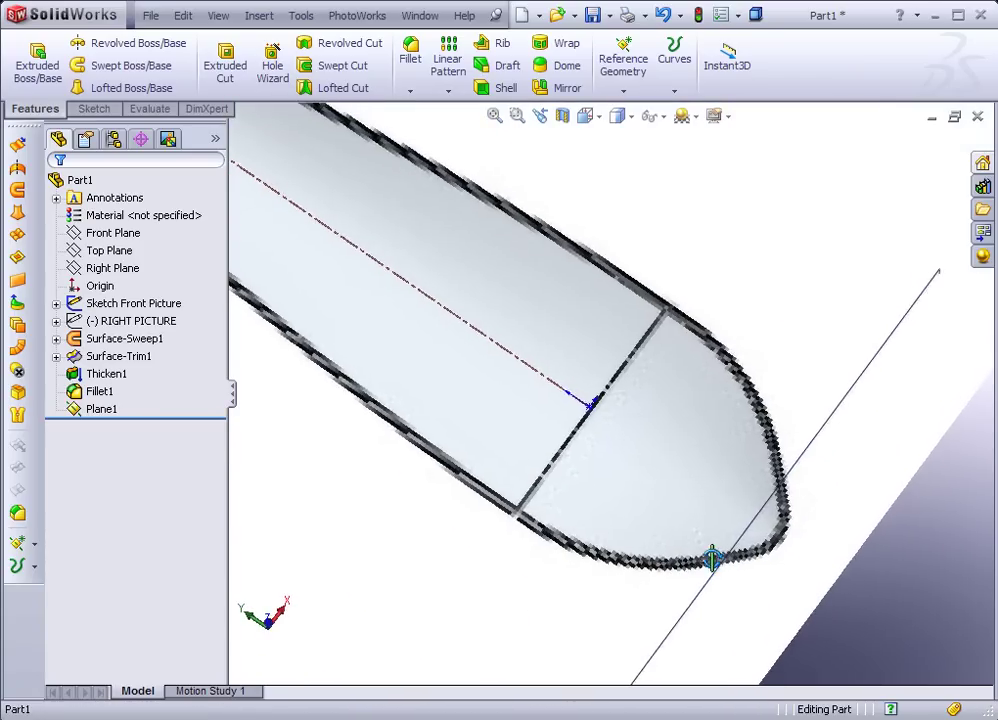
# - Set the offset plane's distance to 0.55 in to bring it toward the handle tip in the front picture
pyautogui.click(710, 589)
pyautogui.doubleClick(714, 565)
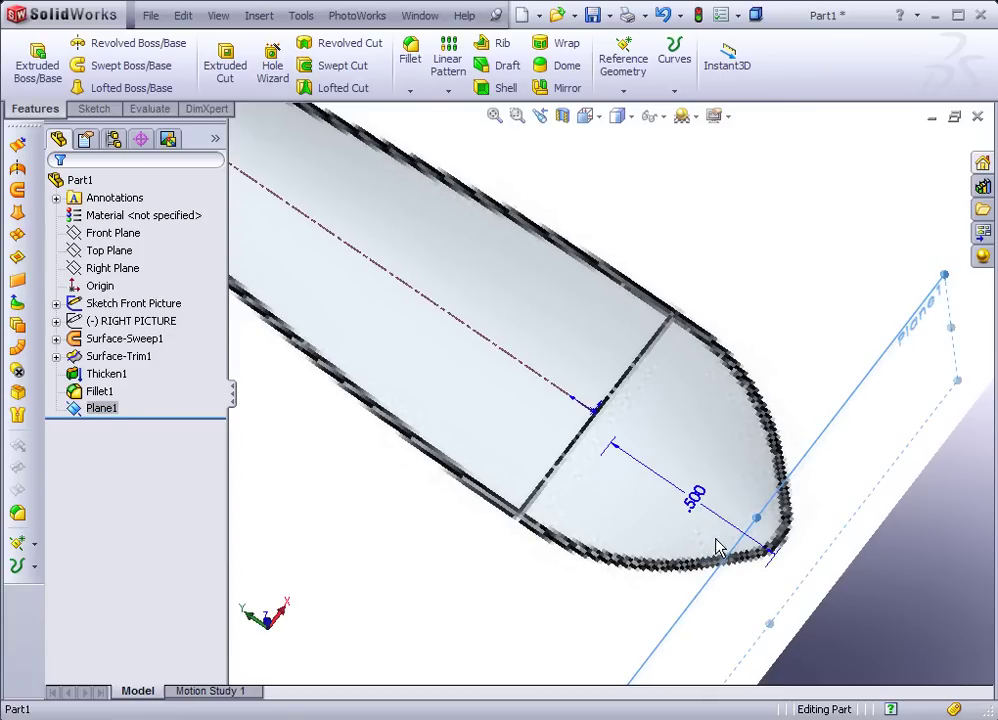
pyautogui.click(697, 497)
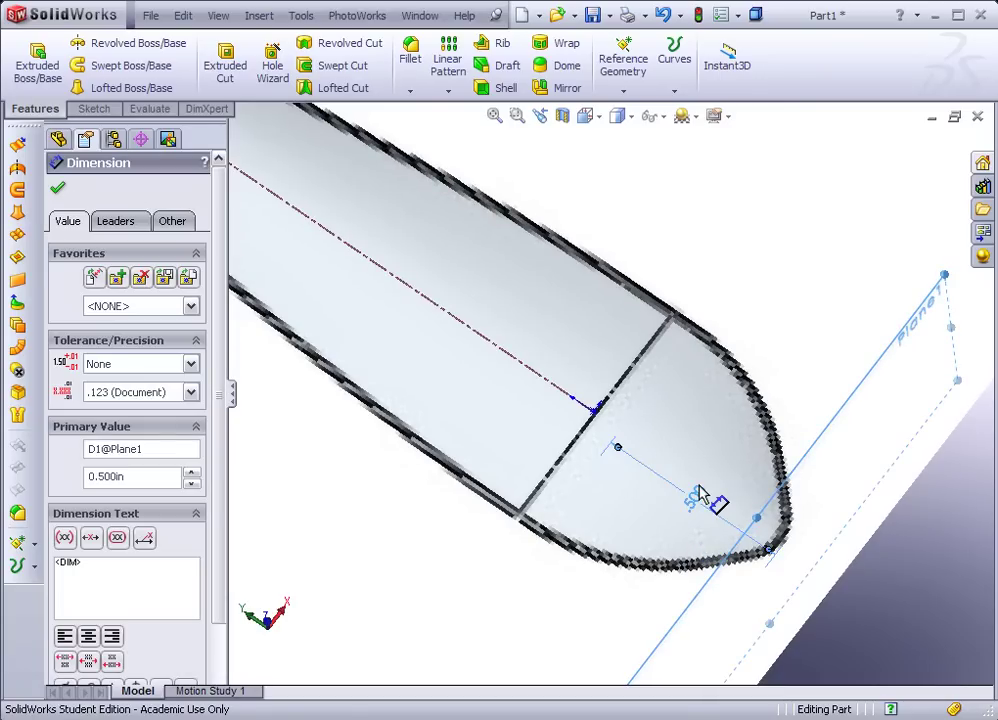
pyautogui.scroll(2, 675, 510)
pyautogui.scroll(-2, 675, 510)
pyautogui.scroll(1, 675, 509)
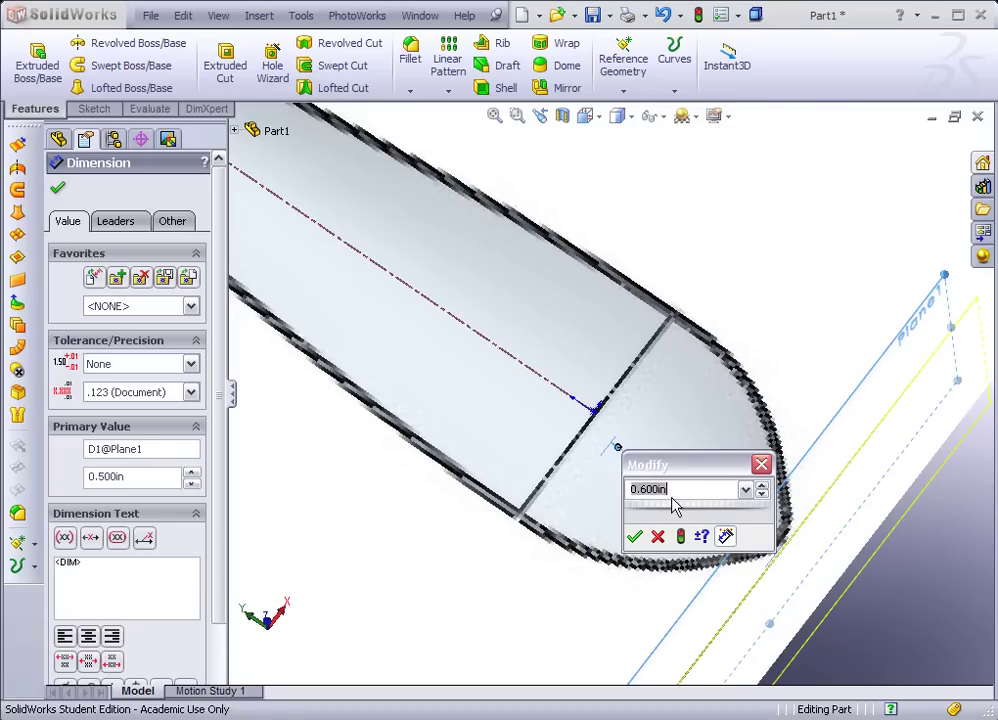
pyautogui.write('.55')
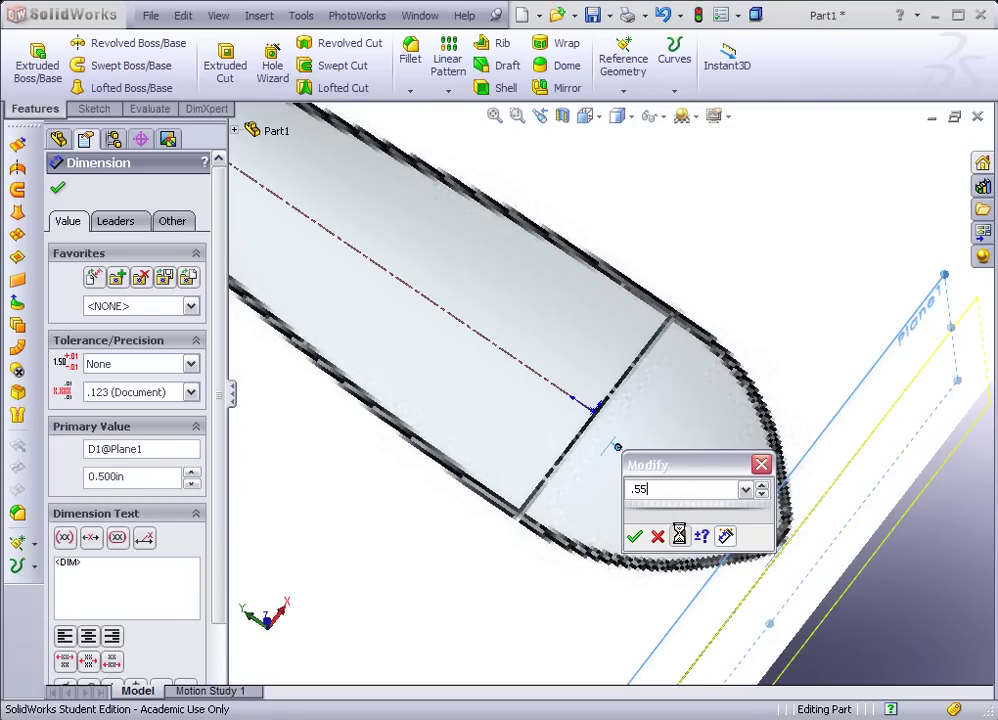
pyautogui.click(681, 536)
pyautogui.moveTo(684, 468); pyautogui.dragTo(429, 427)
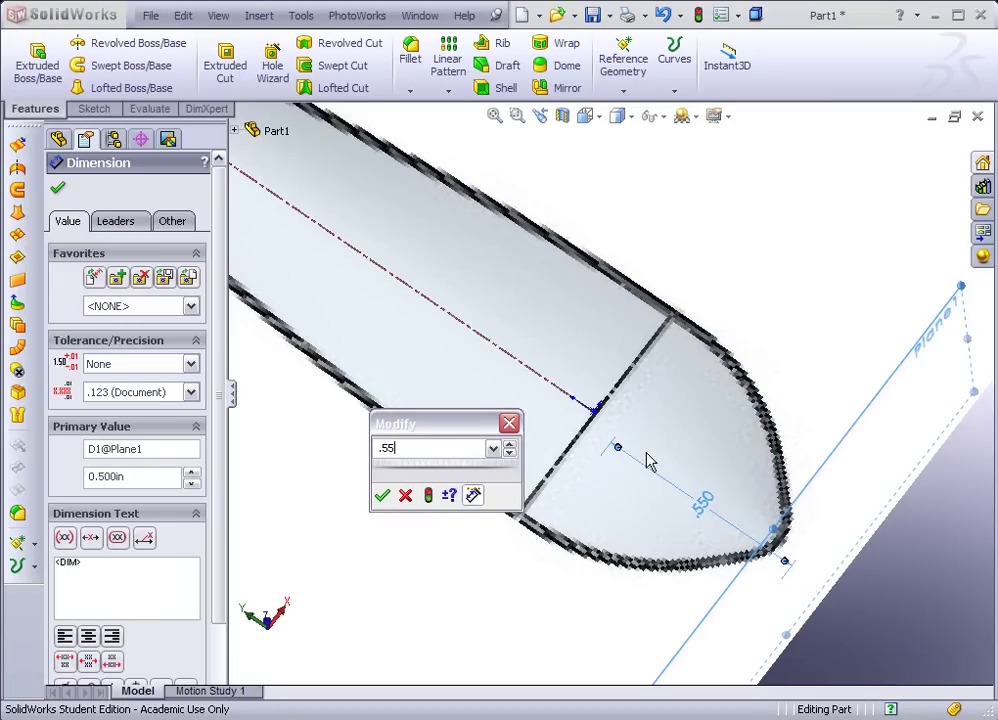
pyautogui.click(382, 496)
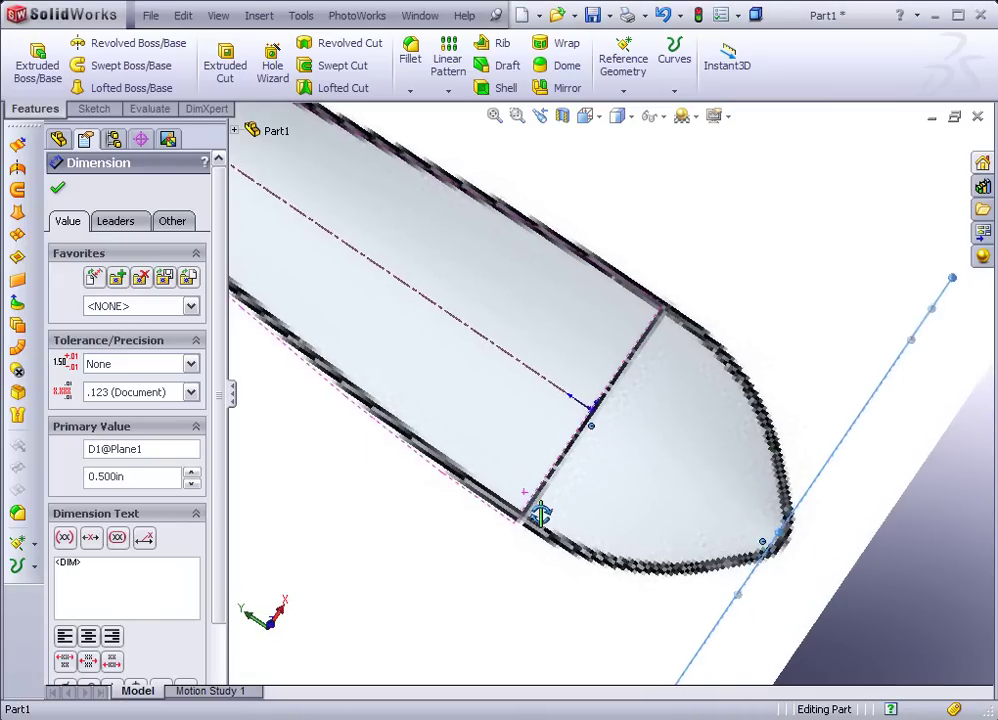
# - Set the offset plane's distance to 0.56 in to match the handle tip in the front picture
pyautogui.scroll(2, 537, 522)
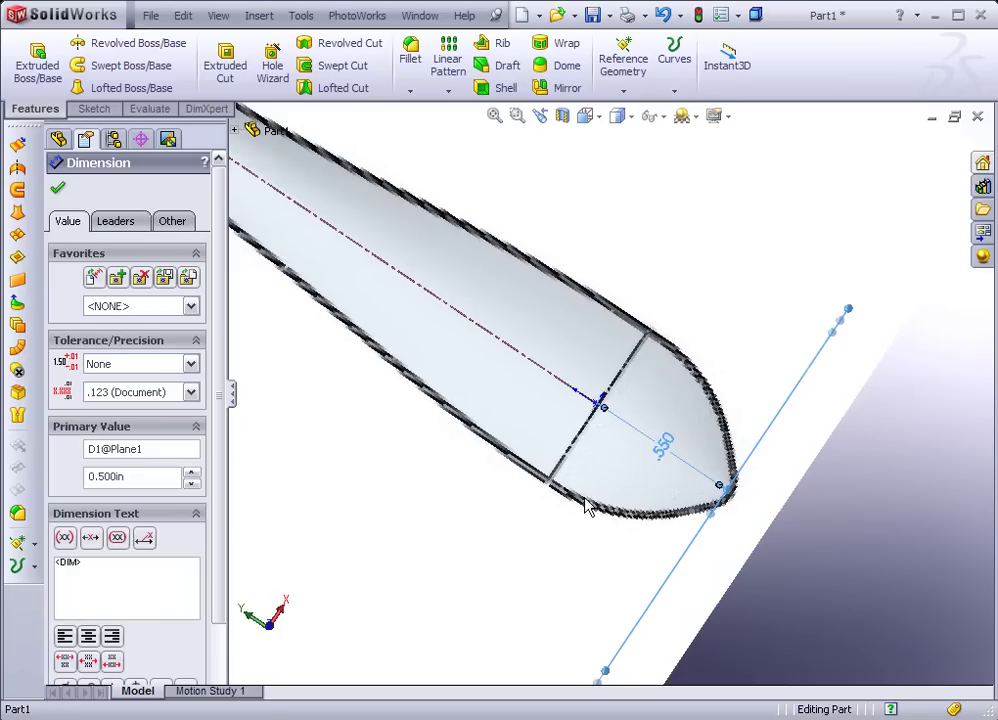
pyautogui.doubleClick(664, 452)
pyautogui.write('.56')
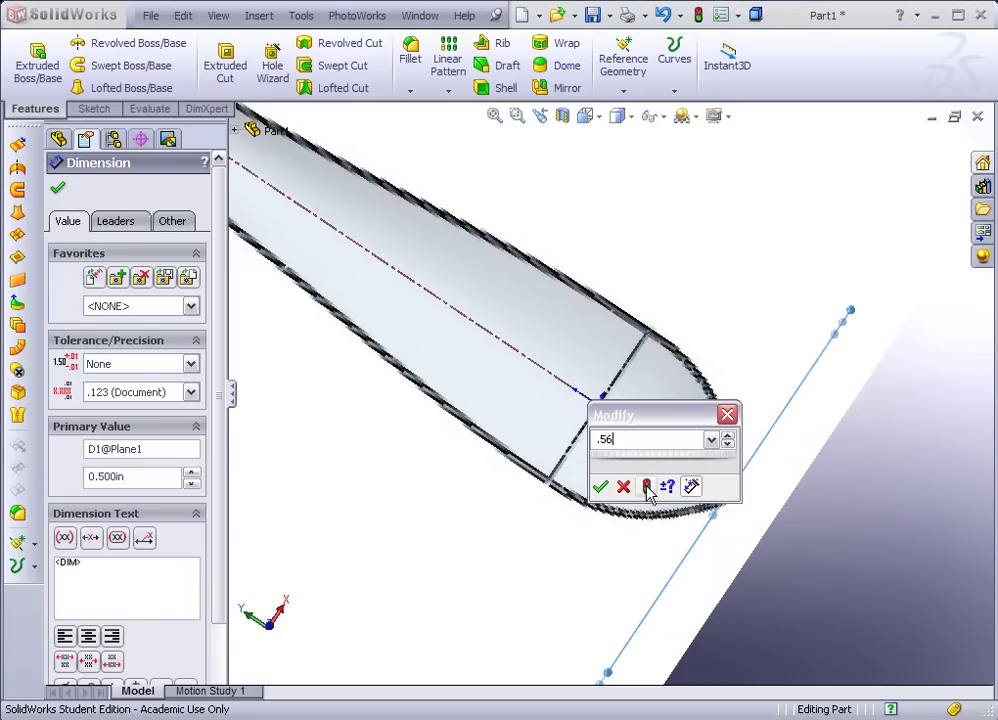
pyautogui.click(600, 486)
pyautogui.click(826, 590)
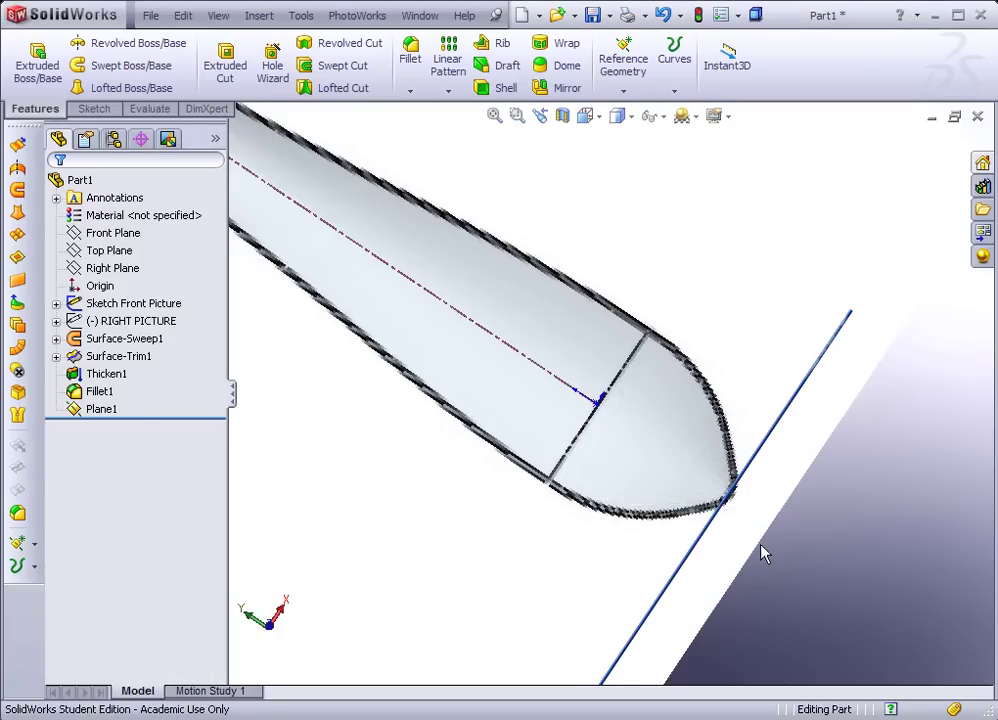
# - Sketch a single point at the origin on the offset plane beyond the handle's end and finish the sketch
pyautogui.scroll(3, 700, 450)
pyautogui.moveTo(700, 450); pyautogui.dragTo(597, 342, button='middle')
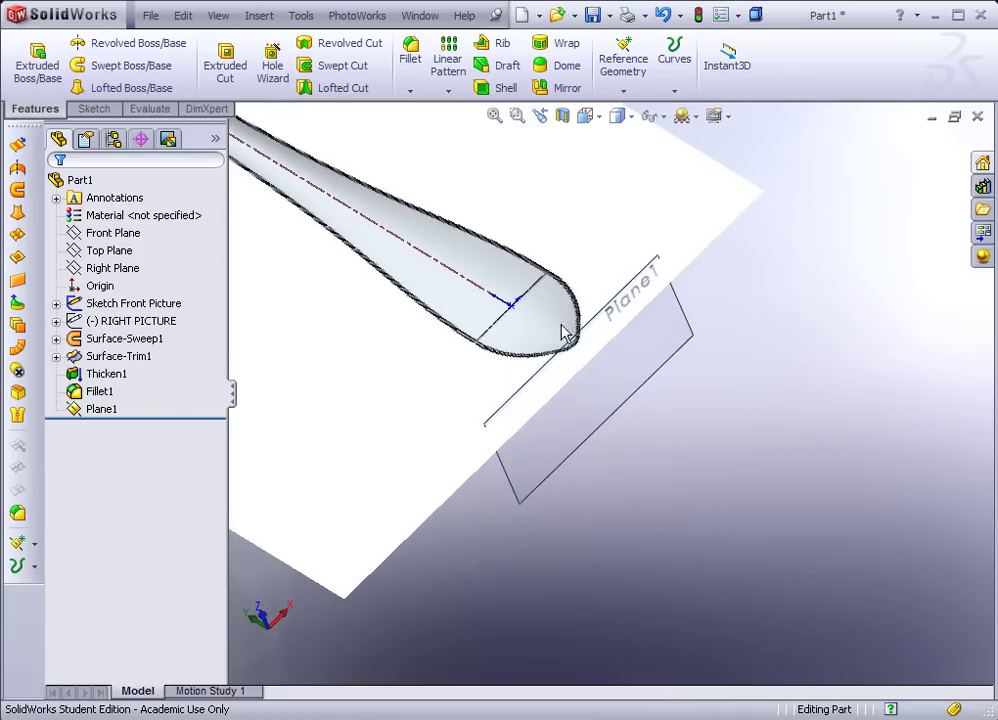
pyautogui.scroll(-2, 597, 345)
pyautogui.click(605, 355)
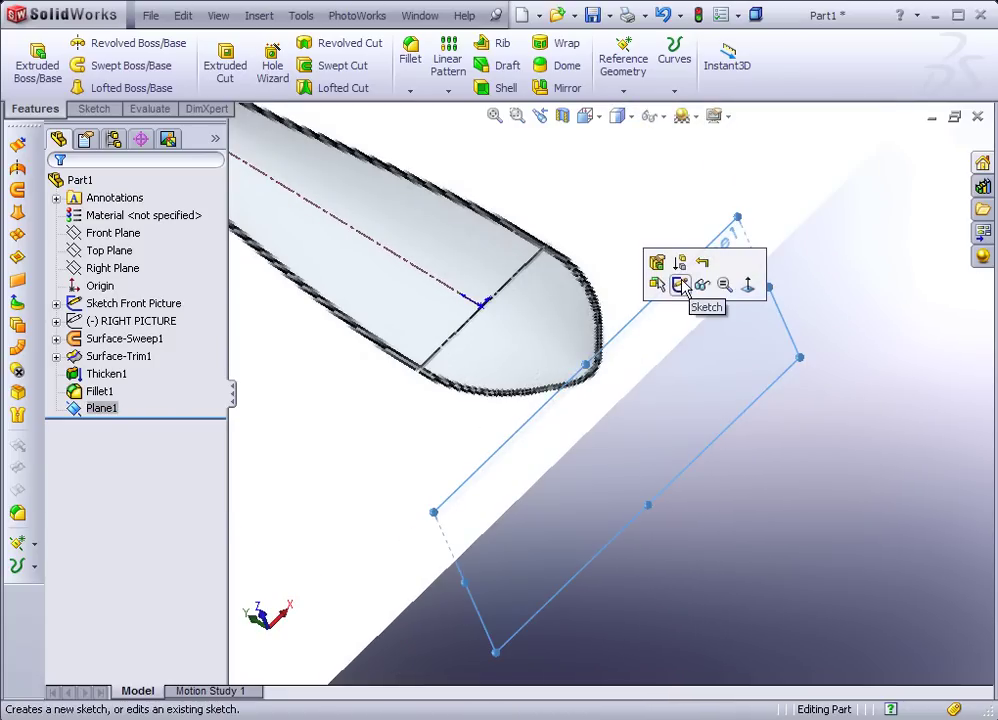
pyautogui.click(697, 285)
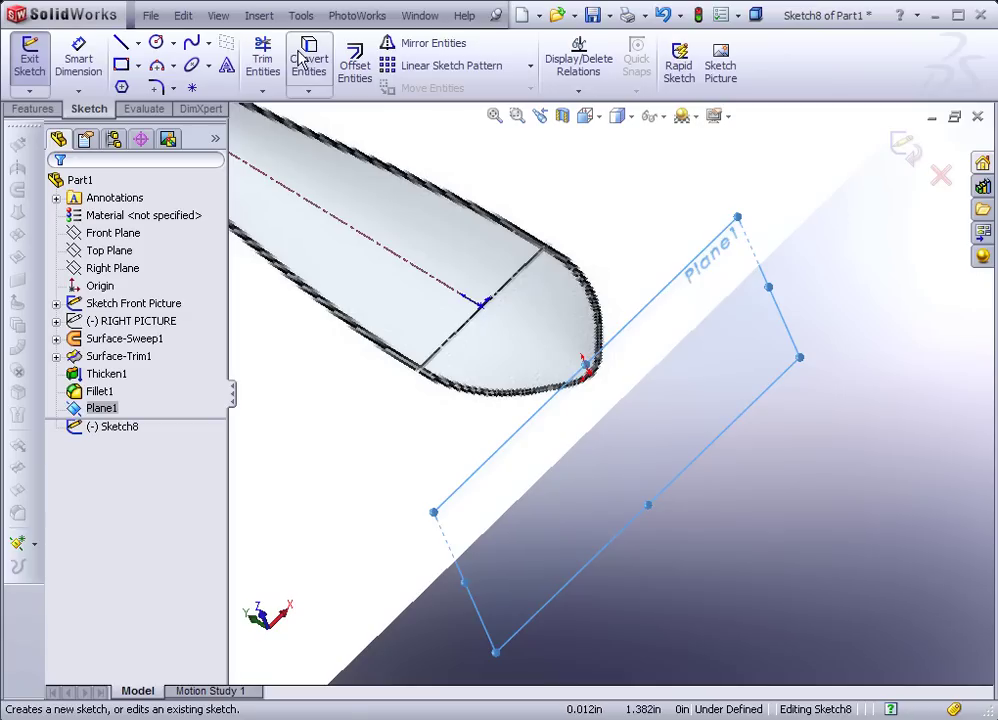
pyautogui.click(192, 88)
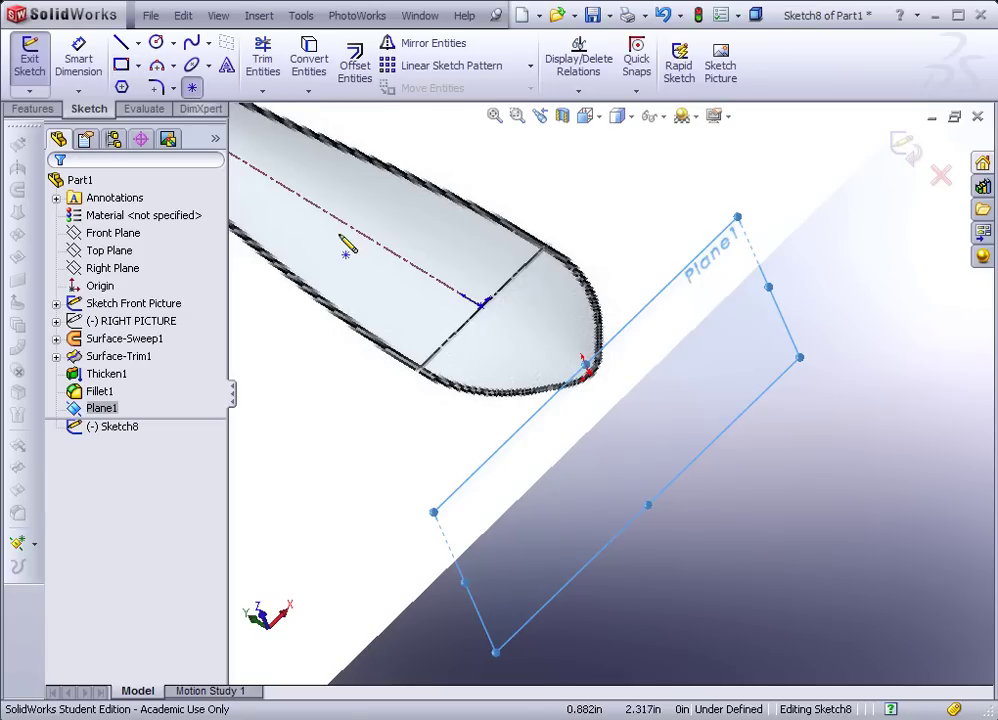
pyautogui.click(589, 373)
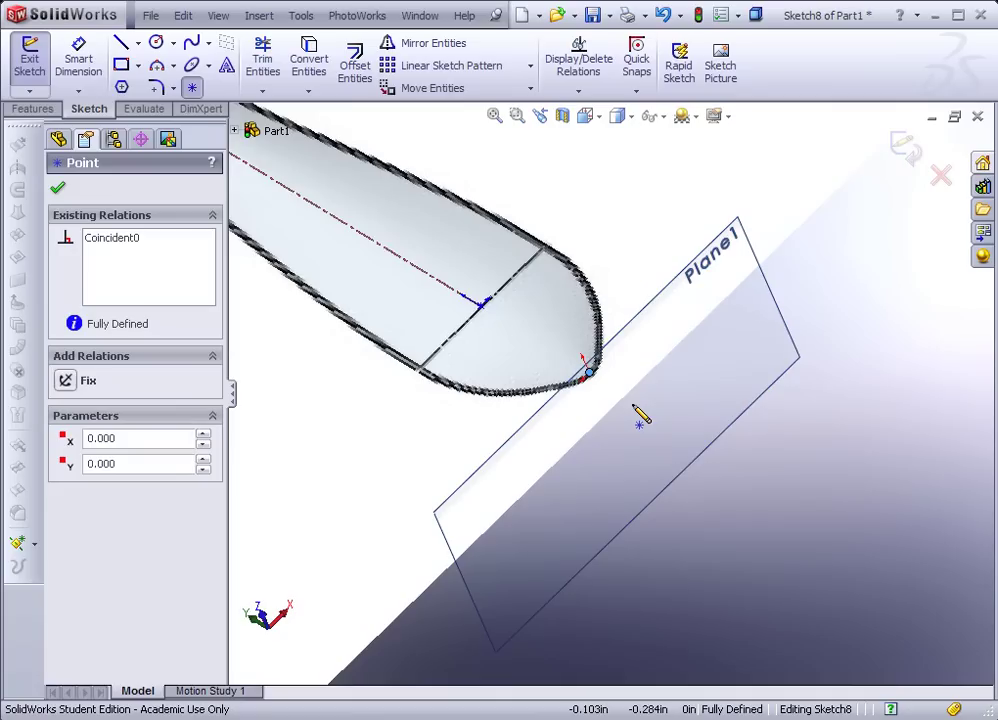
pyautogui.click(57, 187)
pyautogui.moveTo(443, 258); pyautogui.dragTo(481, 322, button='middle')
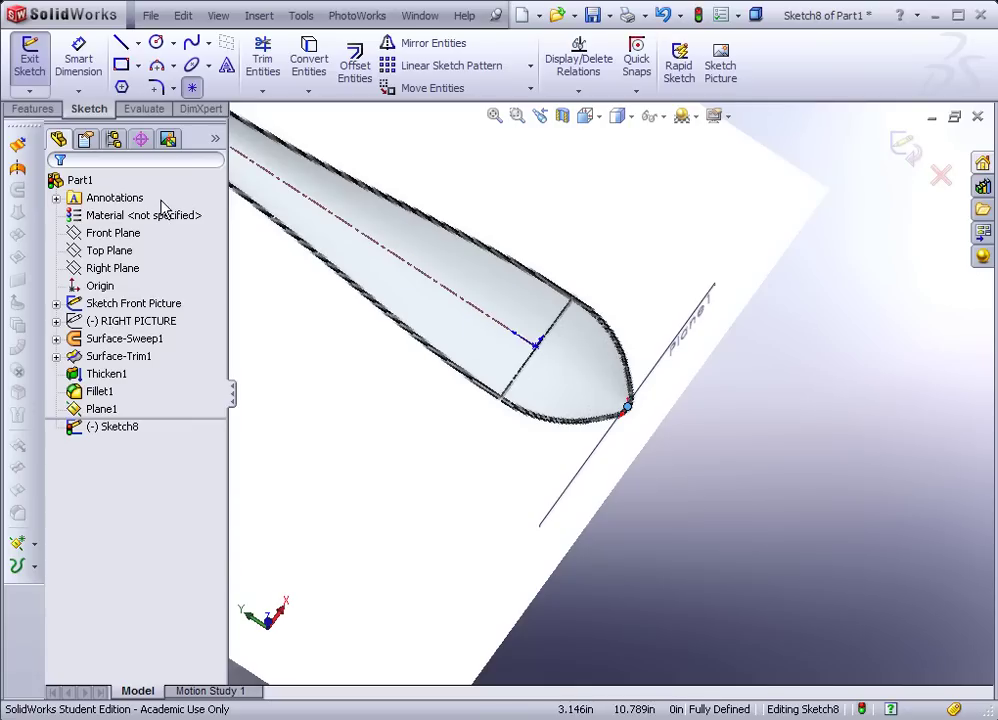
pyautogui.click(29, 58)
# - Hide the front picture sketch to expose the handle's end edge and the sketched point
pyautogui.moveTo(381, 323)
pyautogui.mouseDown(button='middle')
pyautogui.moveTo(371, 290)
pyautogui.moveTo(260, 290)
pyautogui.mouseUp(button='middle')
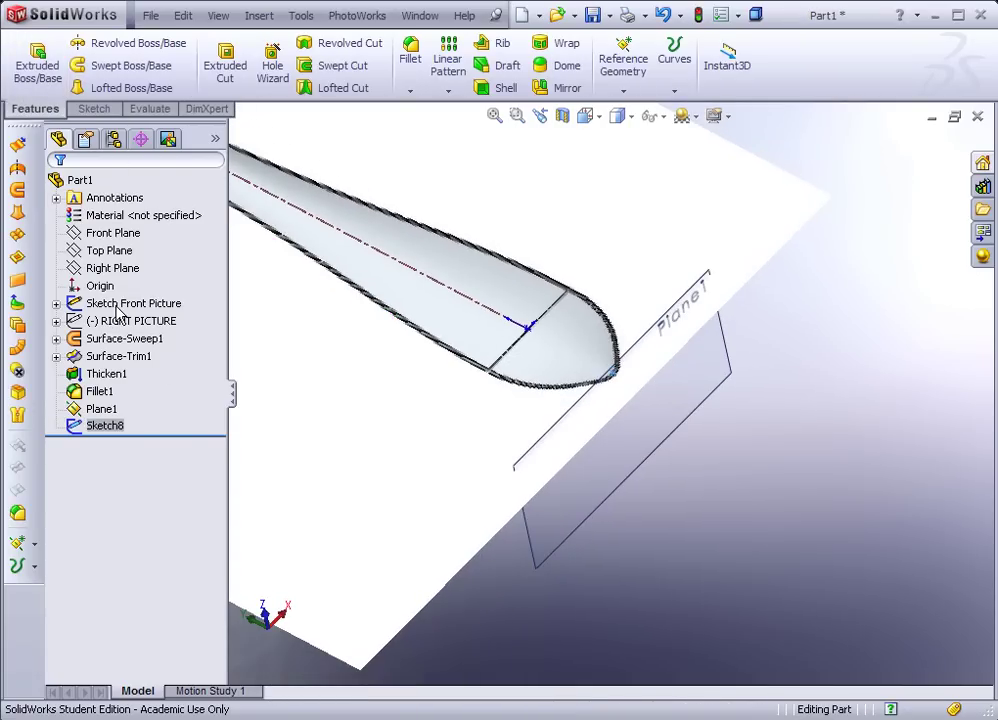
pyautogui.rightClick(117, 313)
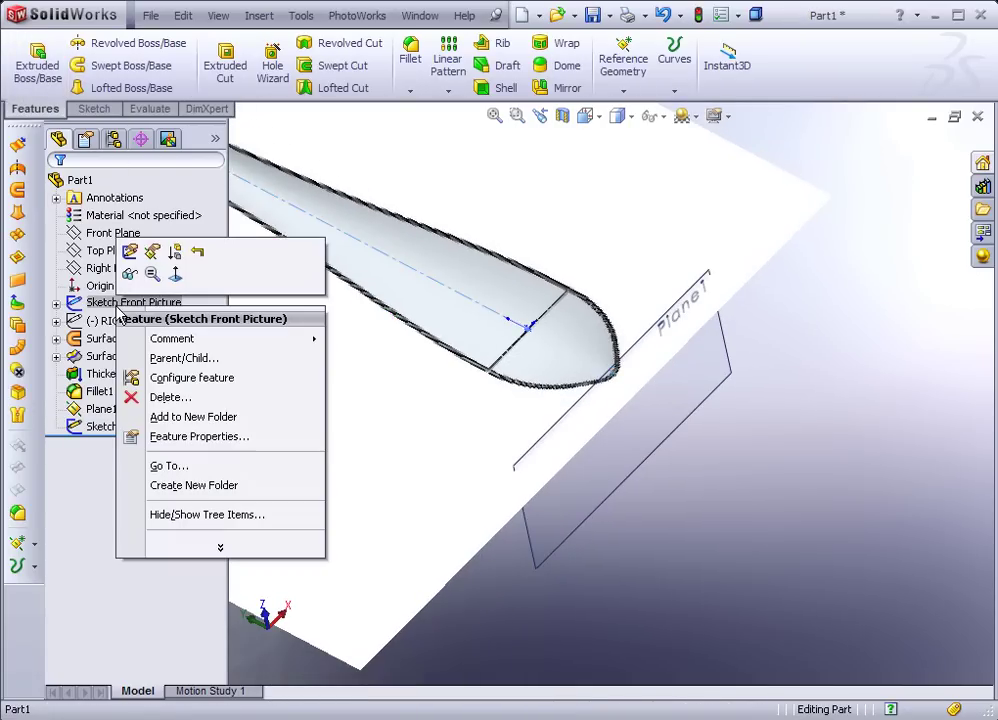
pyautogui.click(129, 274)
pyautogui.scroll(-2, 512, 350)
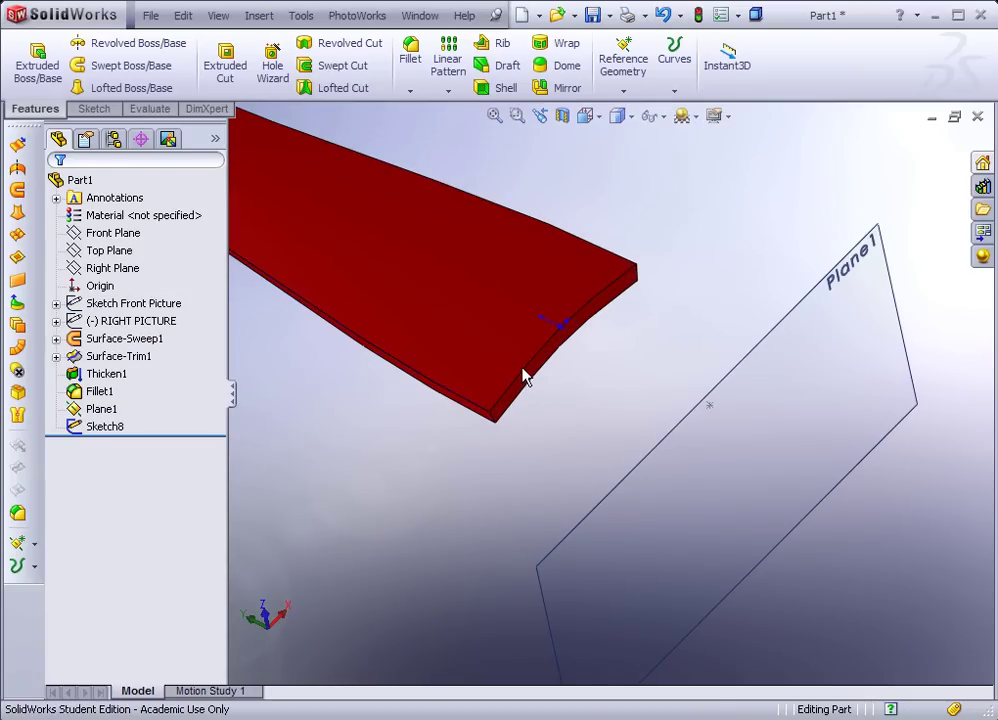
pyautogui.click(115, 338)
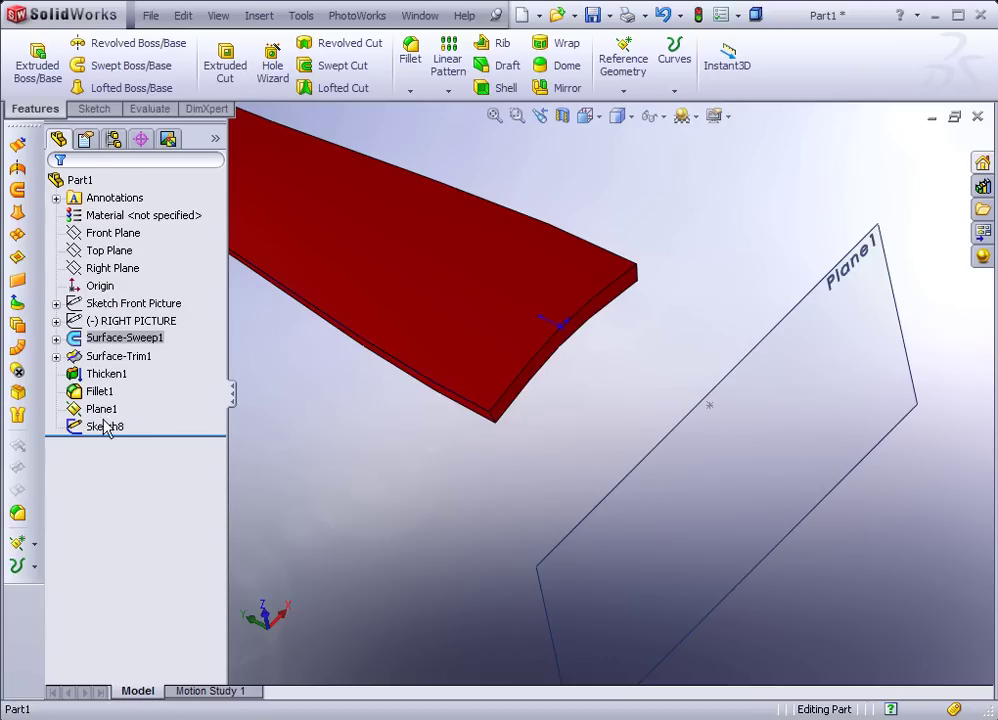
pyautogui.click(88, 364)
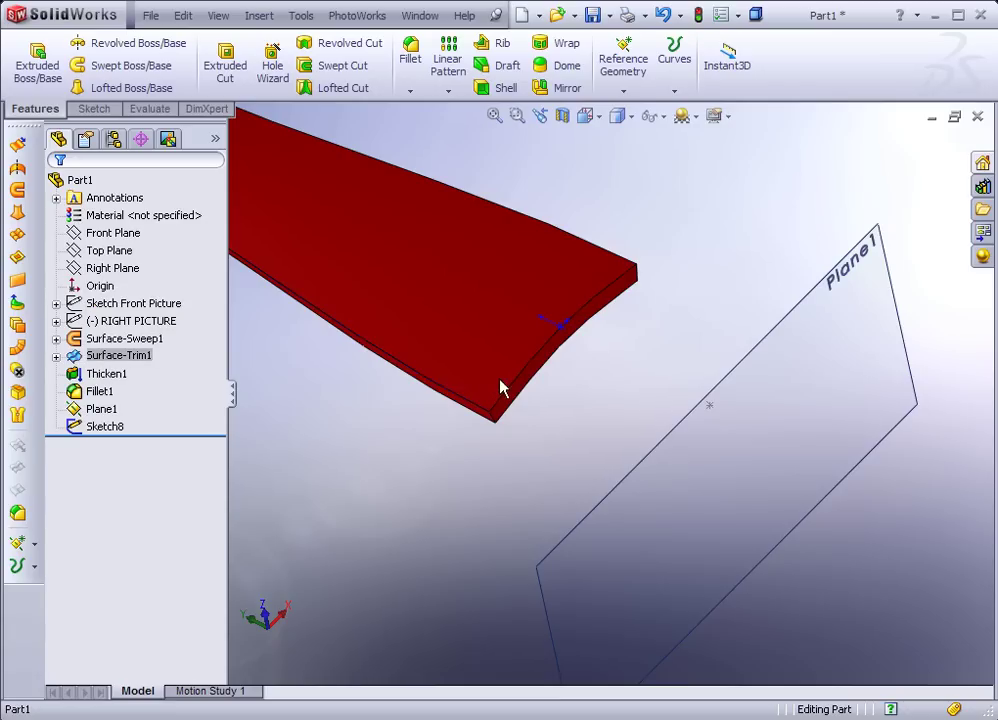
pyautogui.click(505, 395)
pyautogui.click(153, 440)
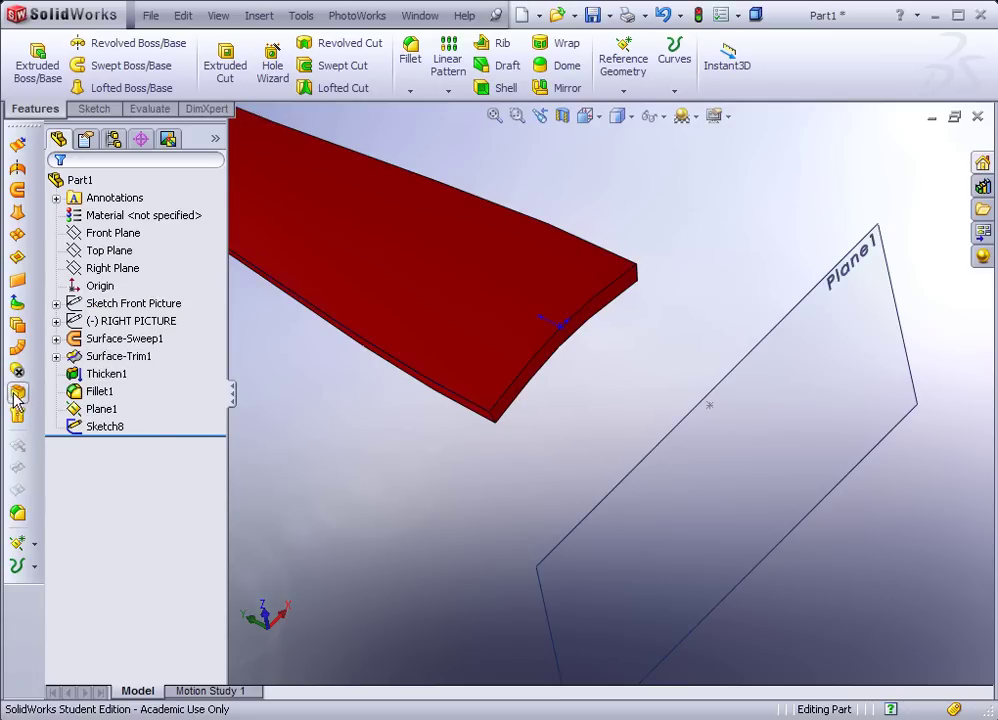
# - Start a lofted surface from the upper edge of the handle's end to the sketched point on the offset plane
pyautogui.click(18, 214)
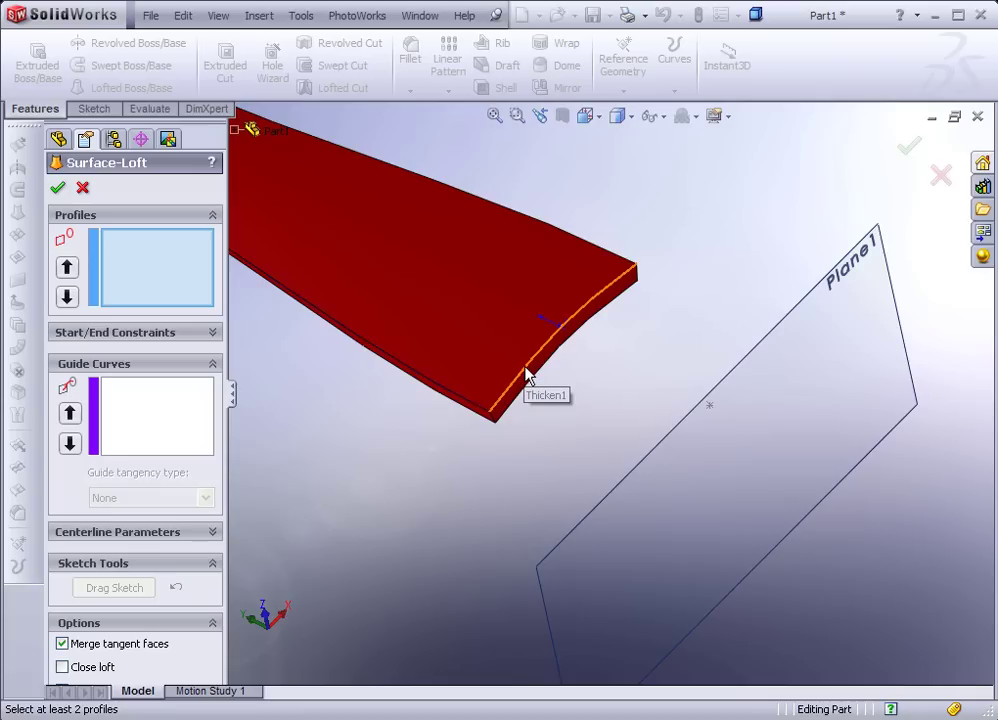
pyautogui.click(527, 375)
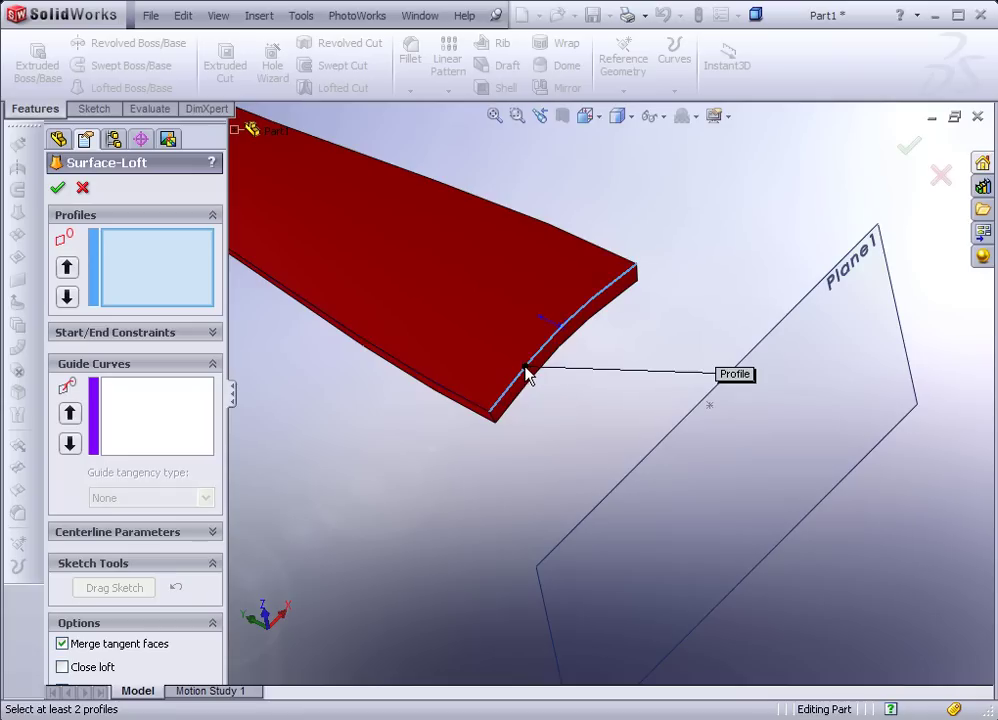
pyautogui.click(710, 408)
pyautogui.moveTo(564, 459)
pyautogui.mouseDown(button='middle')
pyautogui.moveTo(586, 528)
pyautogui.moveTo(577, 551)
pyautogui.moveTo(574, 494)
pyautogui.mouseUp(button='middle')
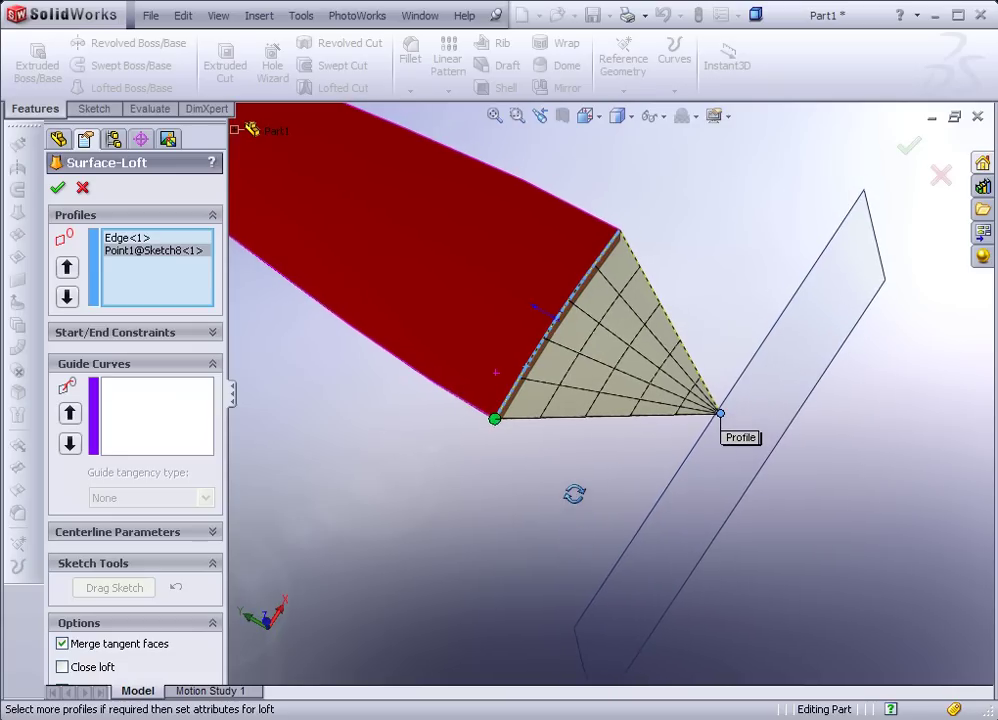
# - Set the loft's start constraint to Tangency To Face
pyautogui.click(213, 334)
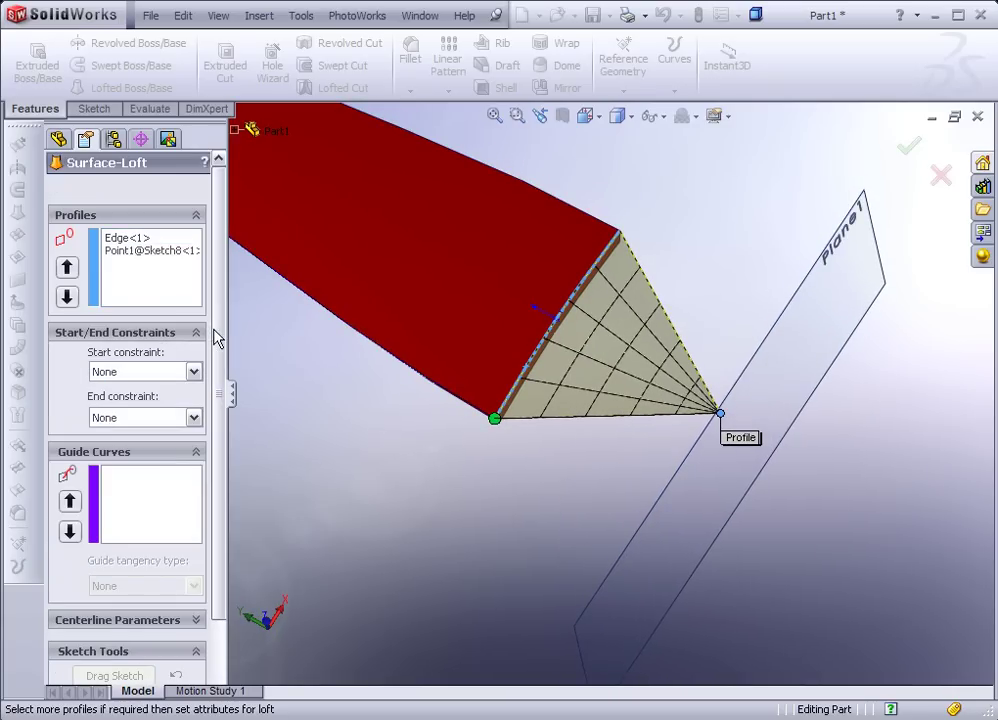
pyautogui.click(194, 372)
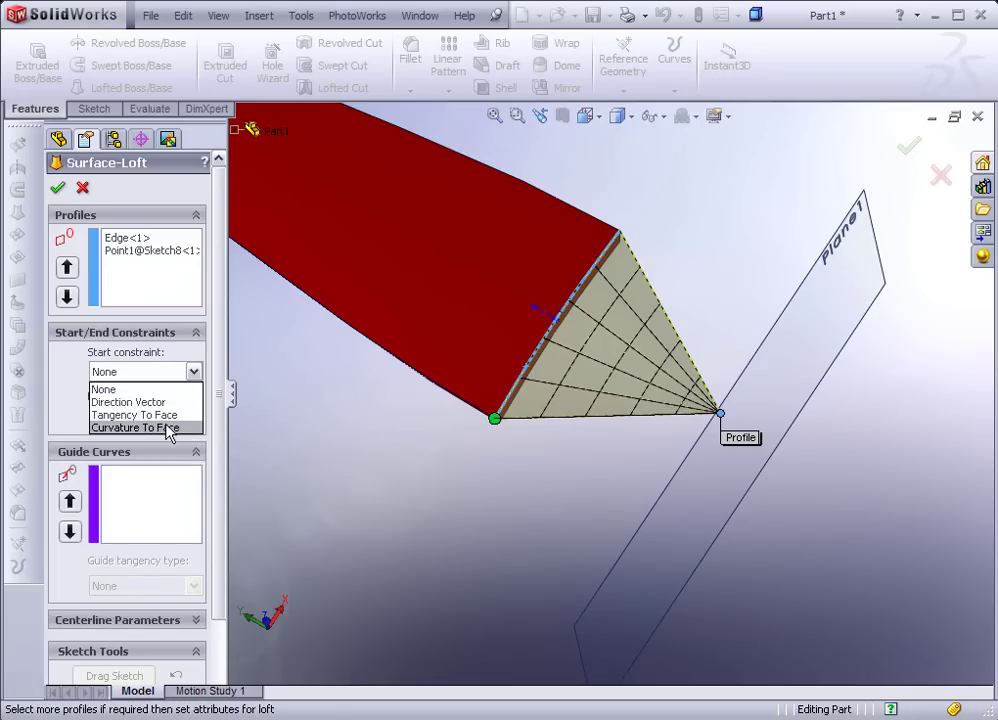
pyautogui.click(150, 415)
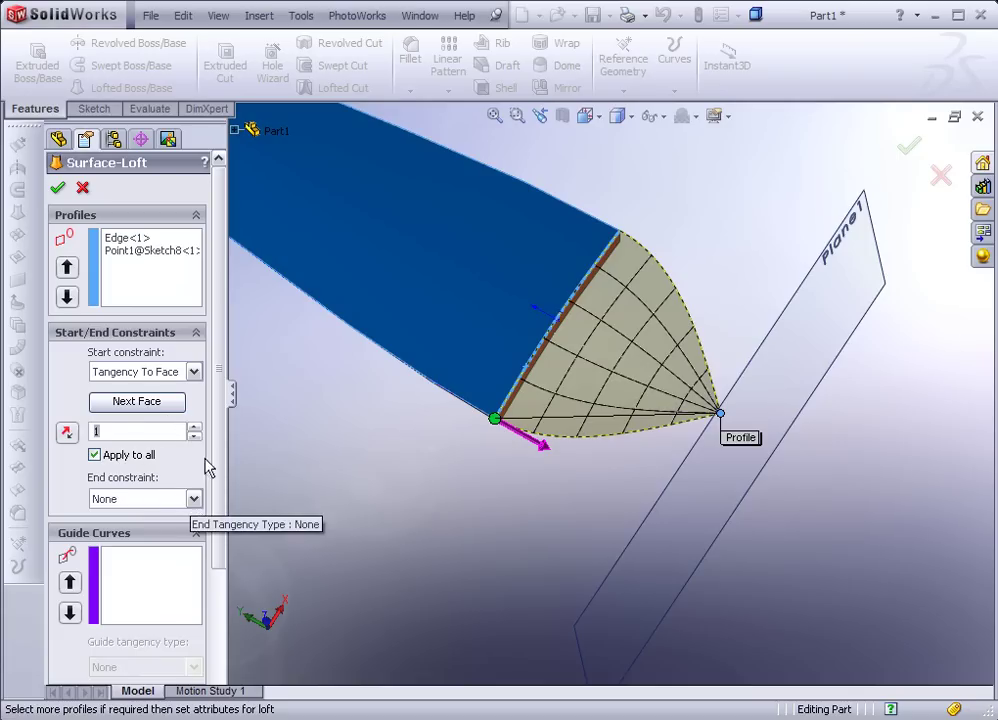
# - Show the front picture sketch to compare the loft preview with the pictured handle tip
pyautogui.click(236, 131)
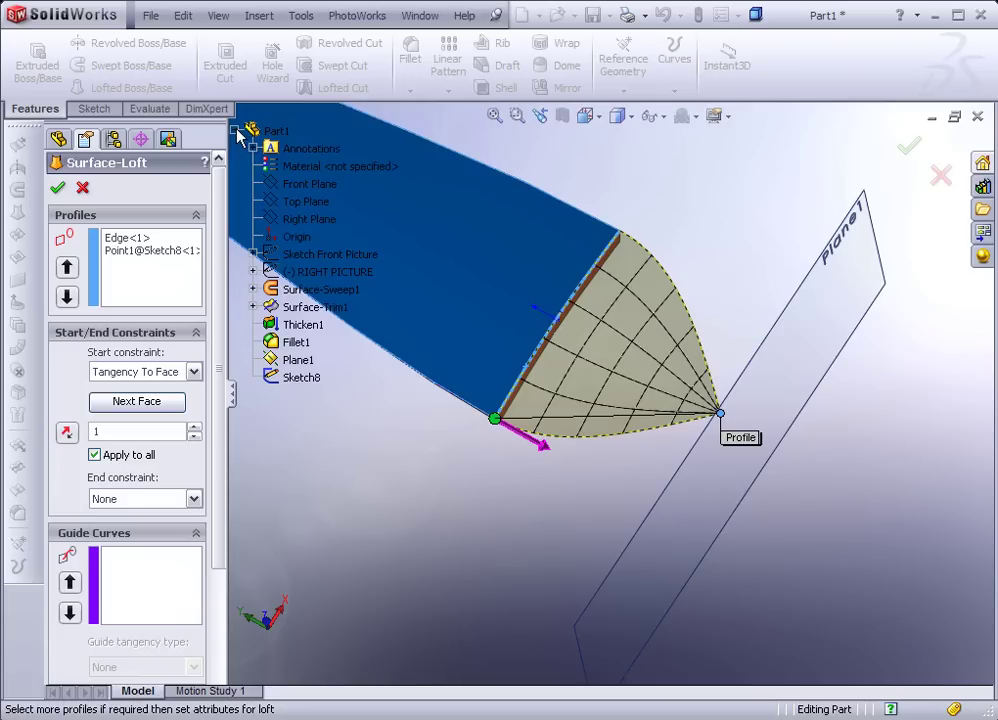
pyautogui.rightClick(280, 260)
pyautogui.click(301, 292)
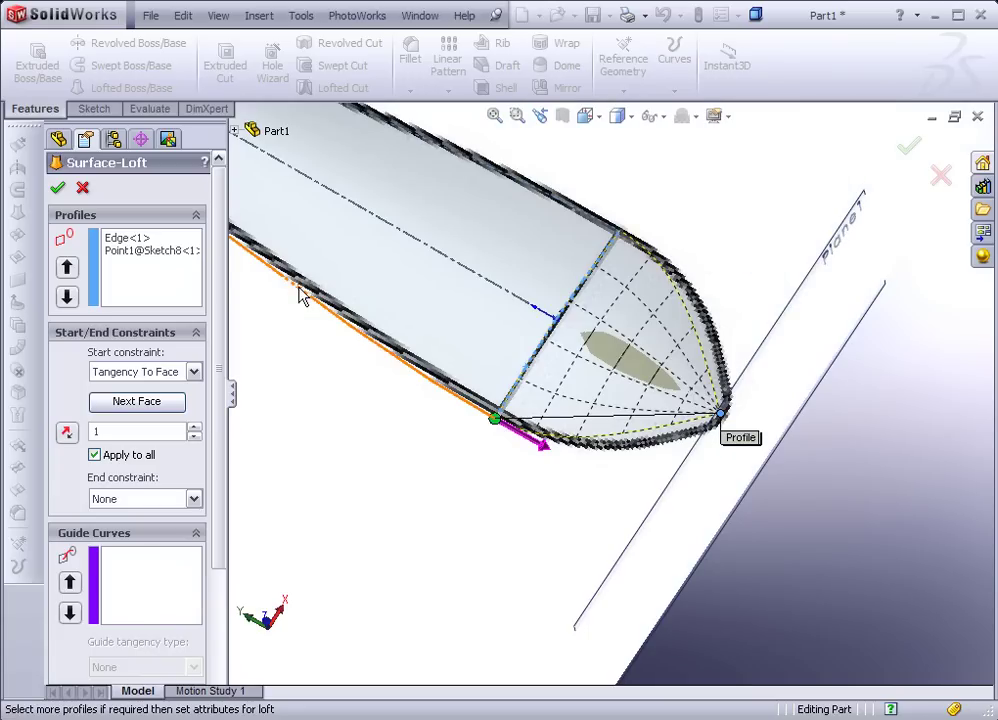
# - Set the loft's end constraint to Normal To Profile and create the handle tip surface
pyautogui.click(193, 498)
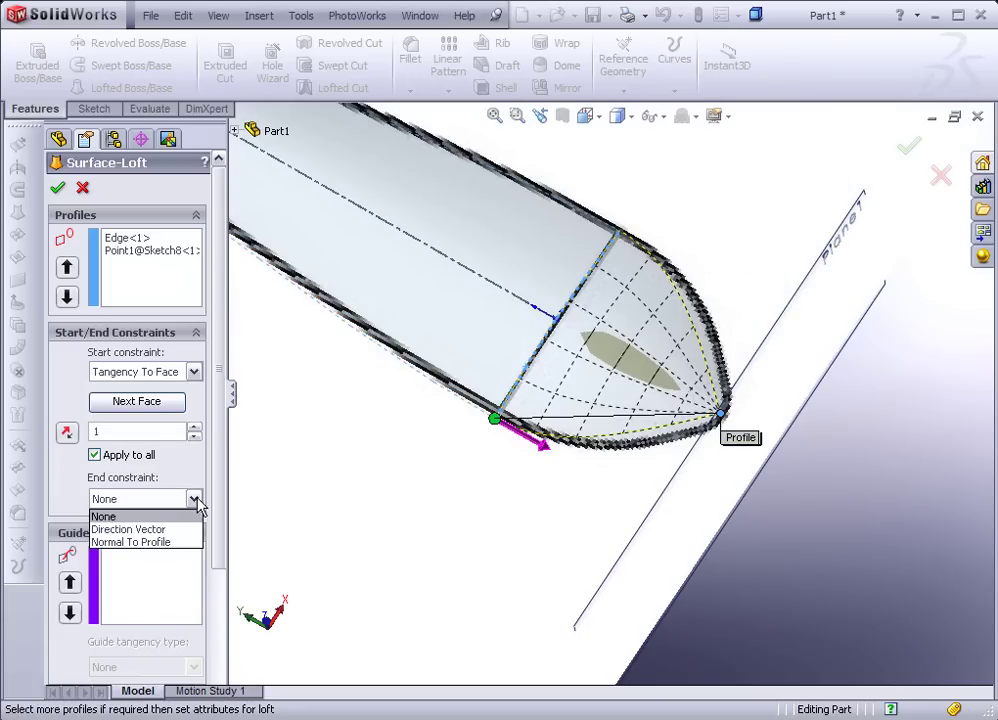
pyautogui.click(158, 542)
pyautogui.moveTo(449, 370); pyautogui.dragTo(440, 340, button='middle')
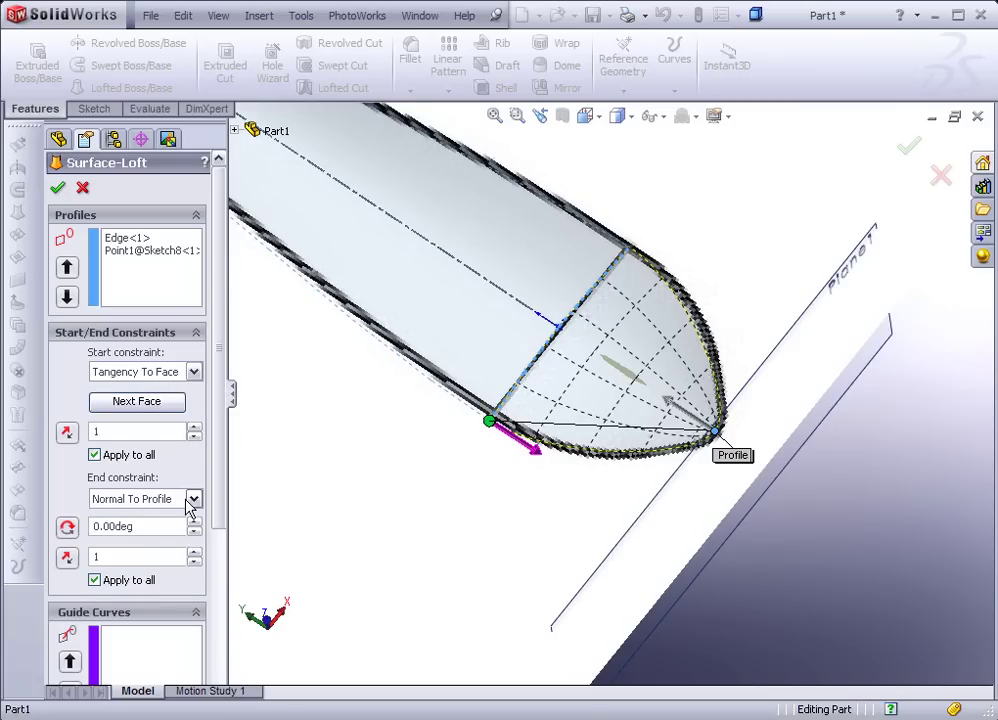
pyautogui.click(57, 188)
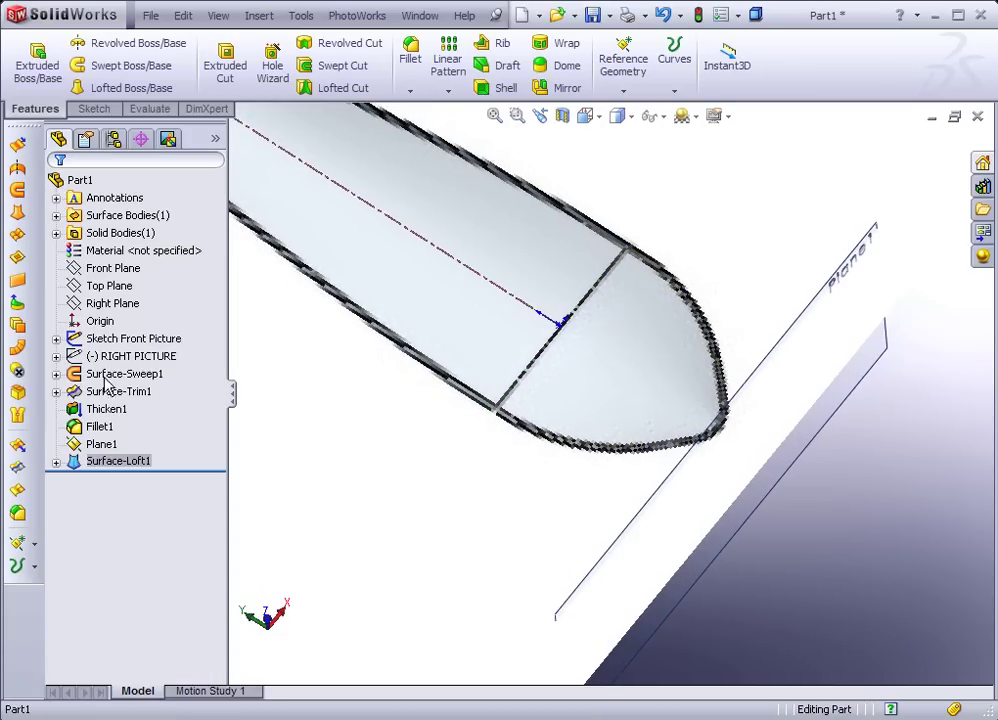
# - Hide the front picture sketch and the offset plane
pyautogui.rightClick(261, 360)
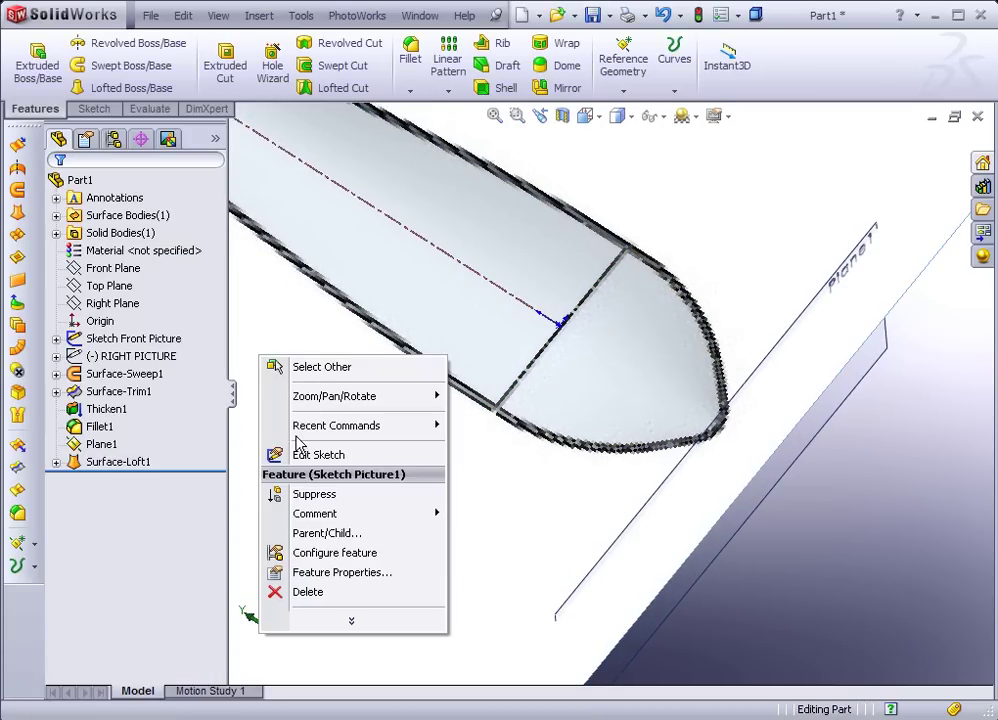
pyautogui.rightClick(97, 340)
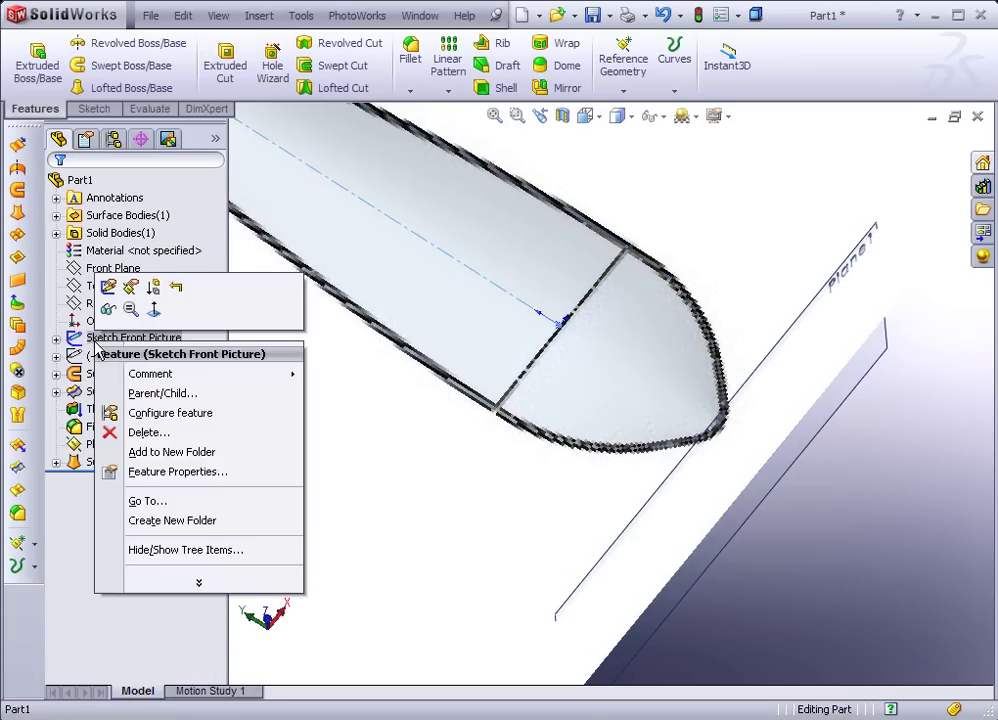
pyautogui.click(105, 320)
pyautogui.moveTo(338, 378); pyautogui.dragTo(405, 332, button='middle')
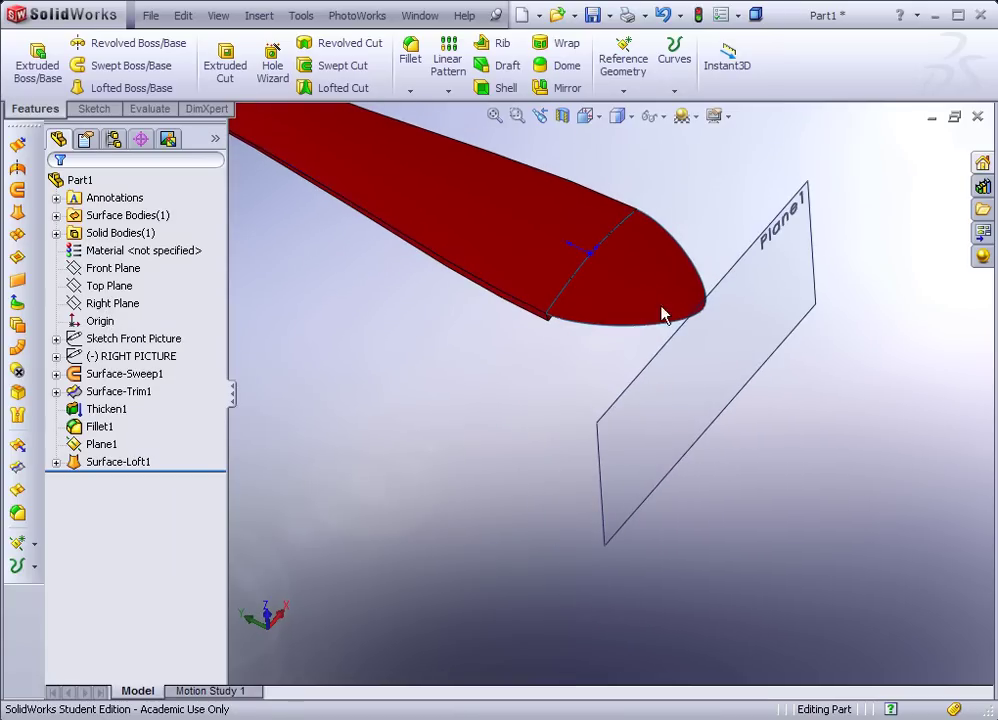
pyautogui.rightClick(664, 352)
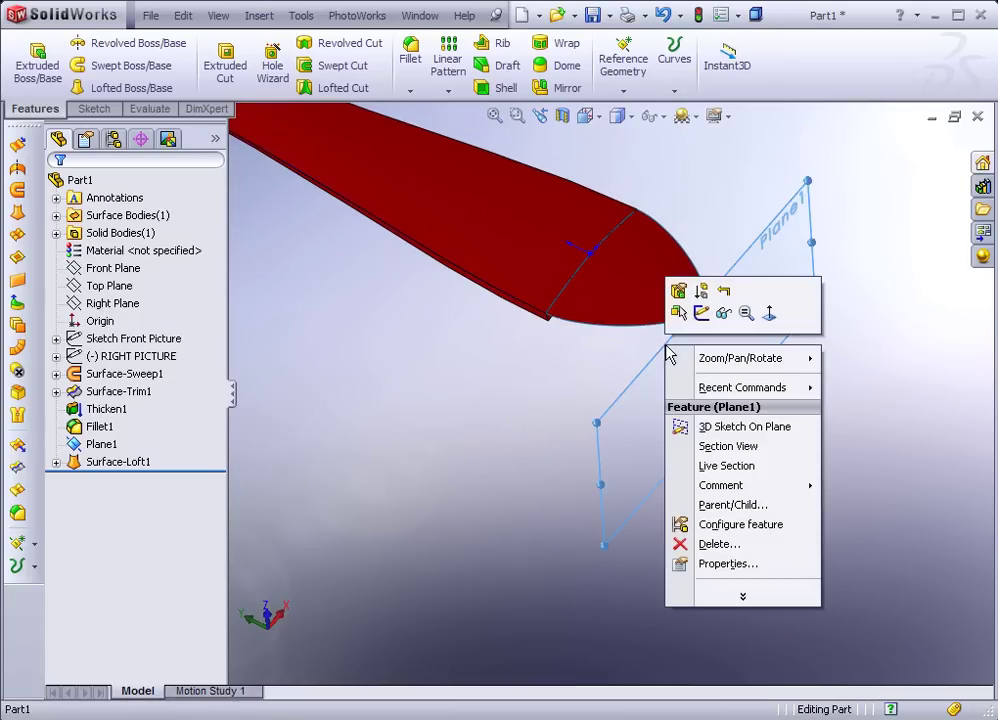
pyautogui.click(724, 314)
# - Try to thicken the lofted tip surface by 0.060 in on its lower side, merged with the handle
pyautogui.click(634, 316)
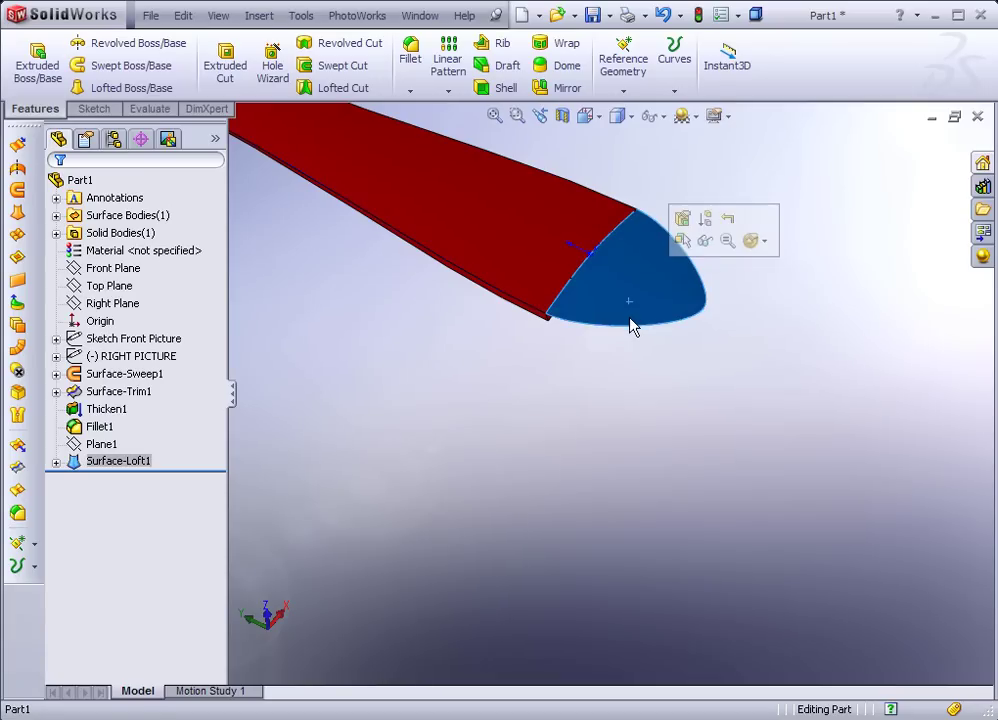
pyautogui.click(256, 16)
pyautogui.moveTo(300, 42)
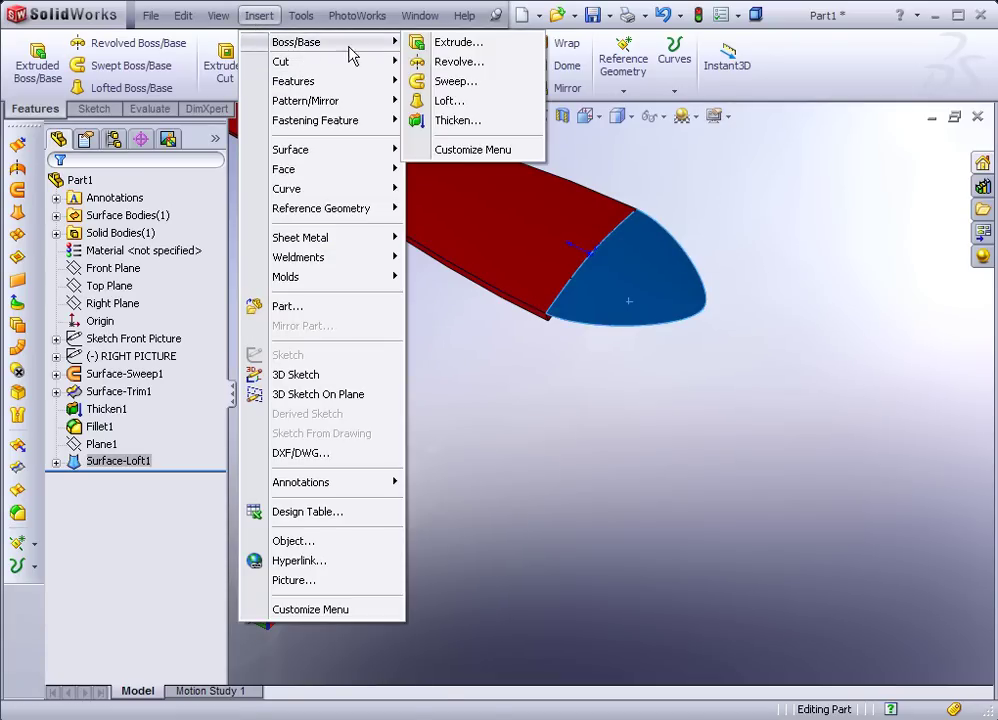
pyautogui.click(458, 121)
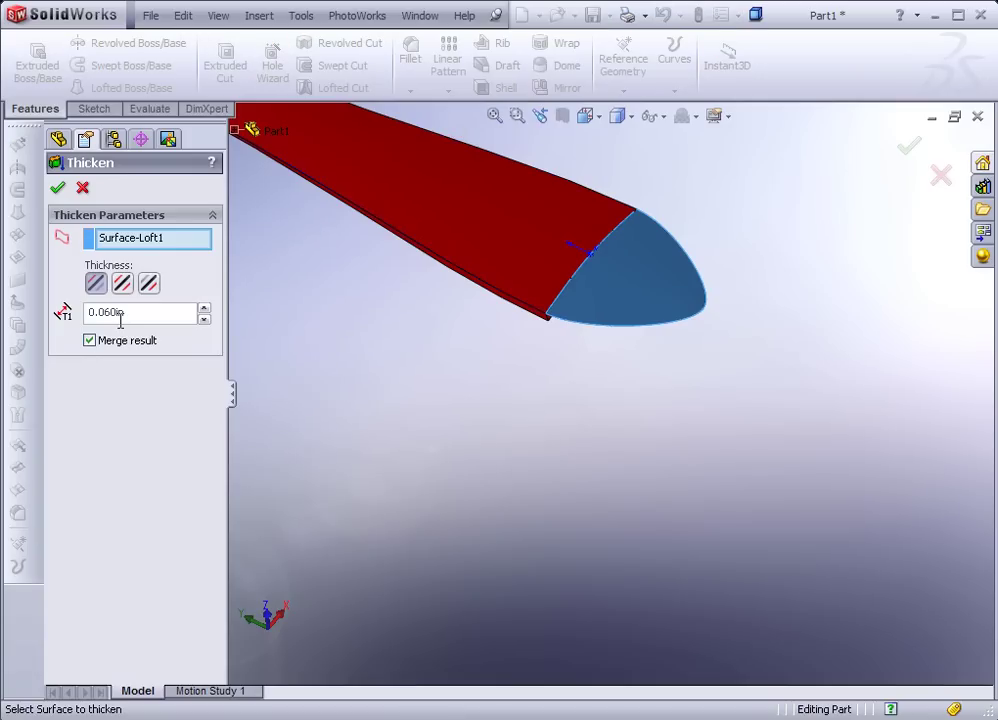
pyautogui.moveTo(601, 343); pyautogui.dragTo(588, 305, button='middle')
pyautogui.click(57, 187)
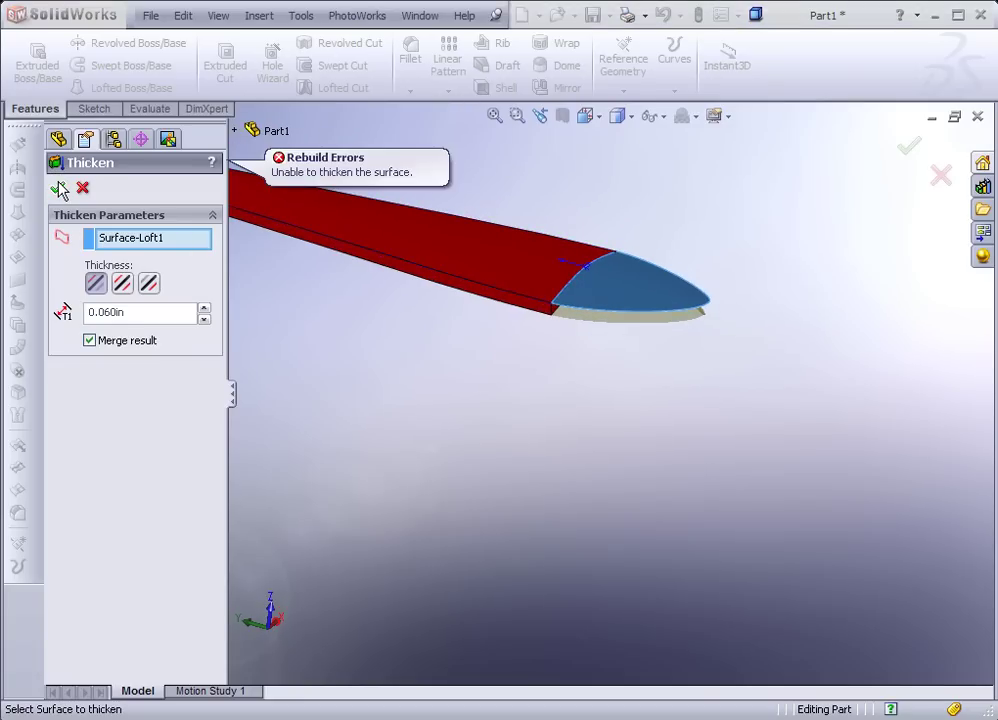
# - Examine the thickened tip preview up close, compare the both-sides and opposite-side options, and return to thickening the lower side
pyautogui.moveTo(383, 267); pyautogui.dragTo(369, 245, button='middle')
pyautogui.scroll(-6, 646, 236)
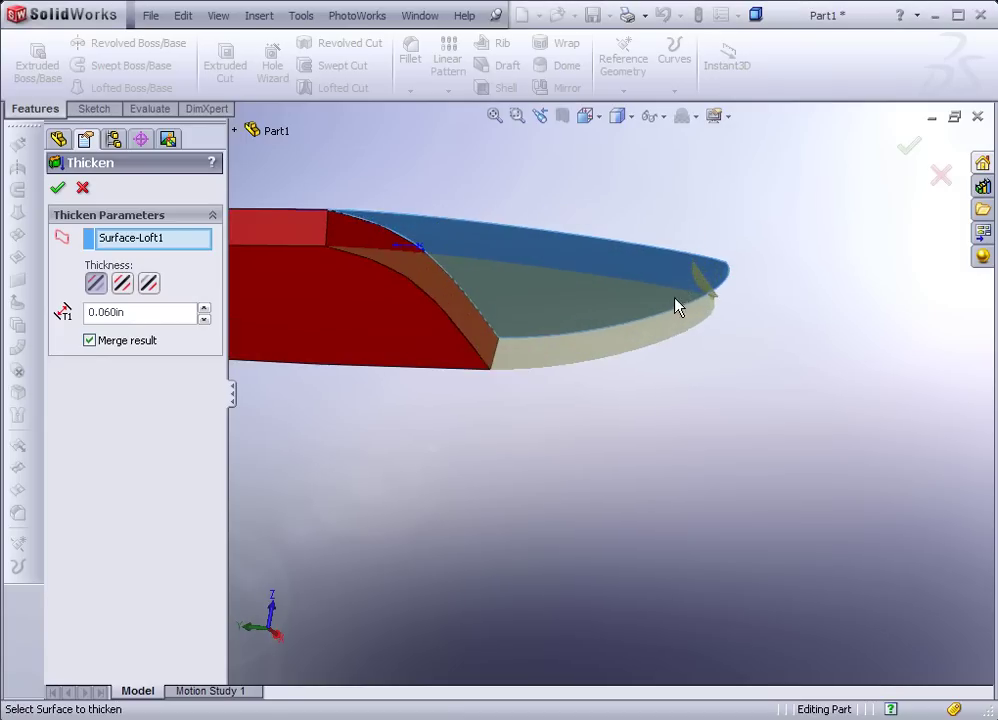
pyautogui.scroll(-3, 645, 337)
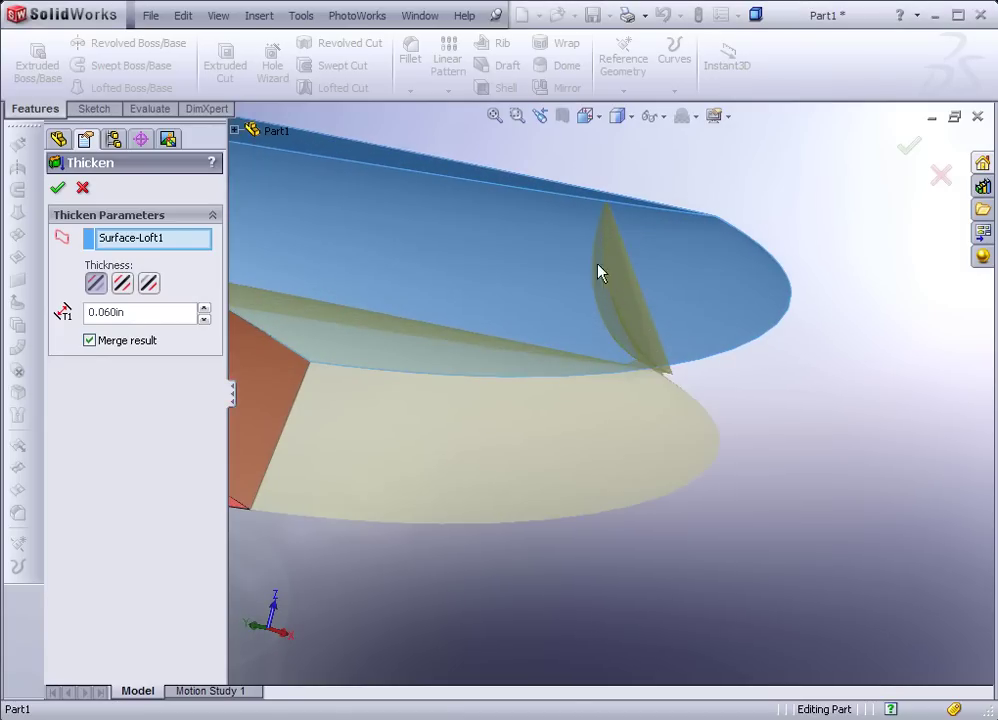
pyautogui.click(122, 283)
pyautogui.click(148, 284)
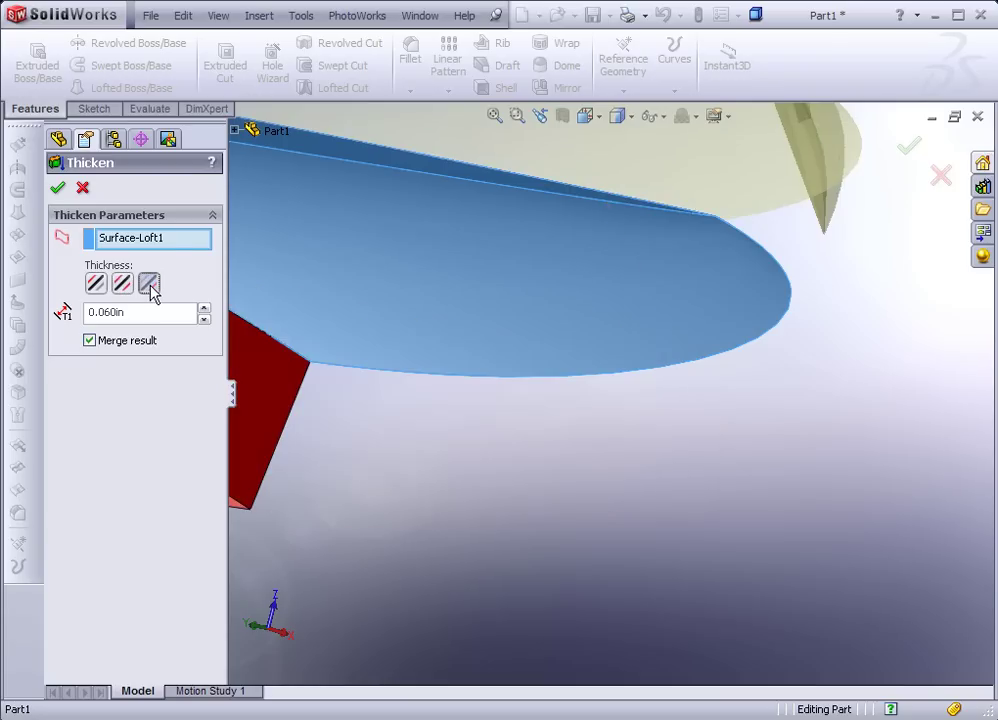
pyautogui.click(95, 284)
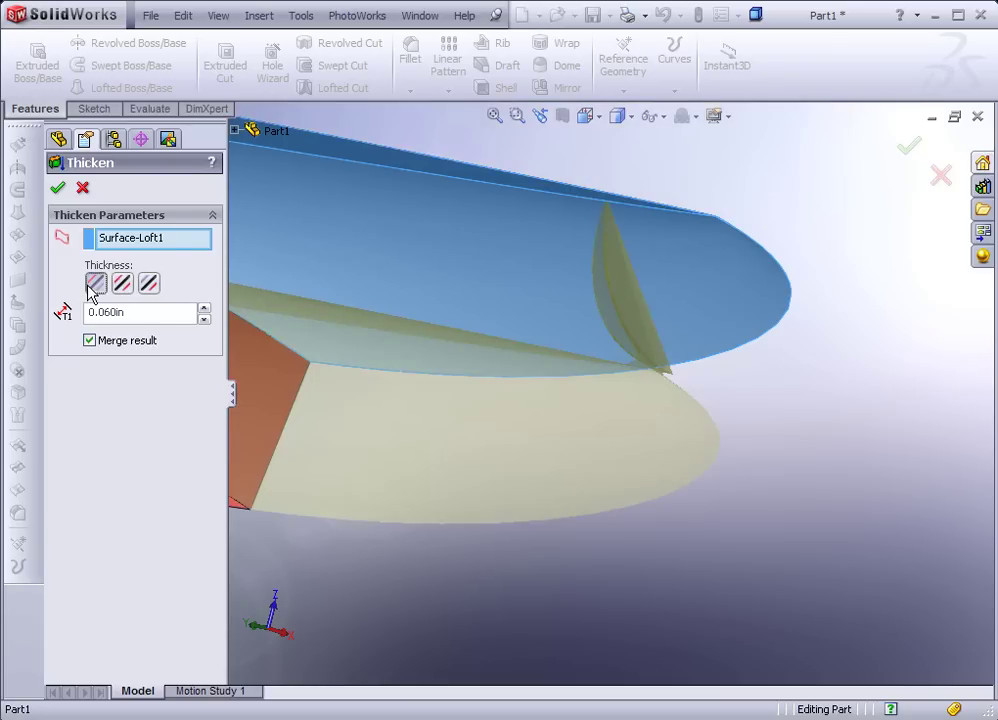
# - Cancel the thickening and set the handle tip loft's end constraint to None
pyautogui.moveTo(397, 352); pyautogui.dragTo(531, 467, button='middle')
pyautogui.click(82, 188)
pyautogui.click(532, 451)
pyautogui.click(451, 462)
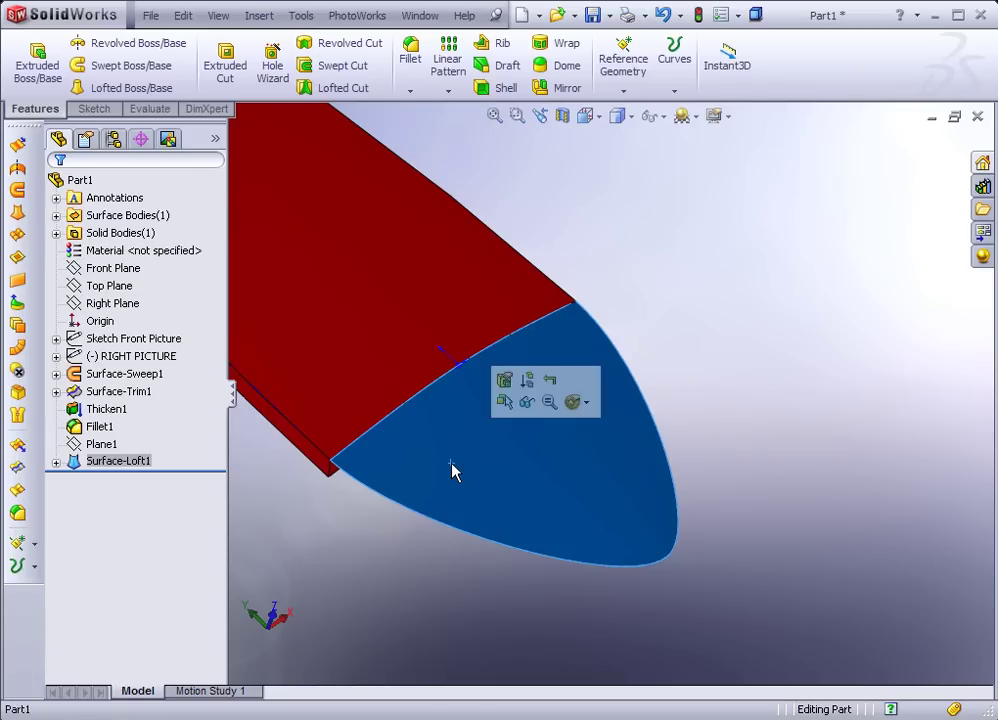
pyautogui.click(504, 392)
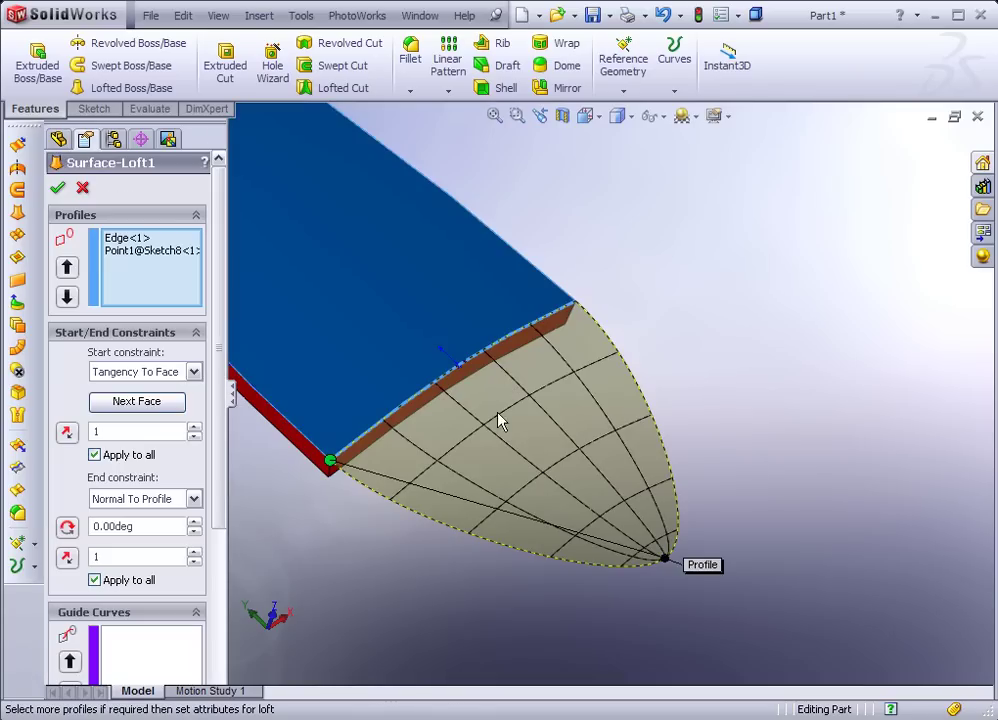
pyautogui.click(195, 499)
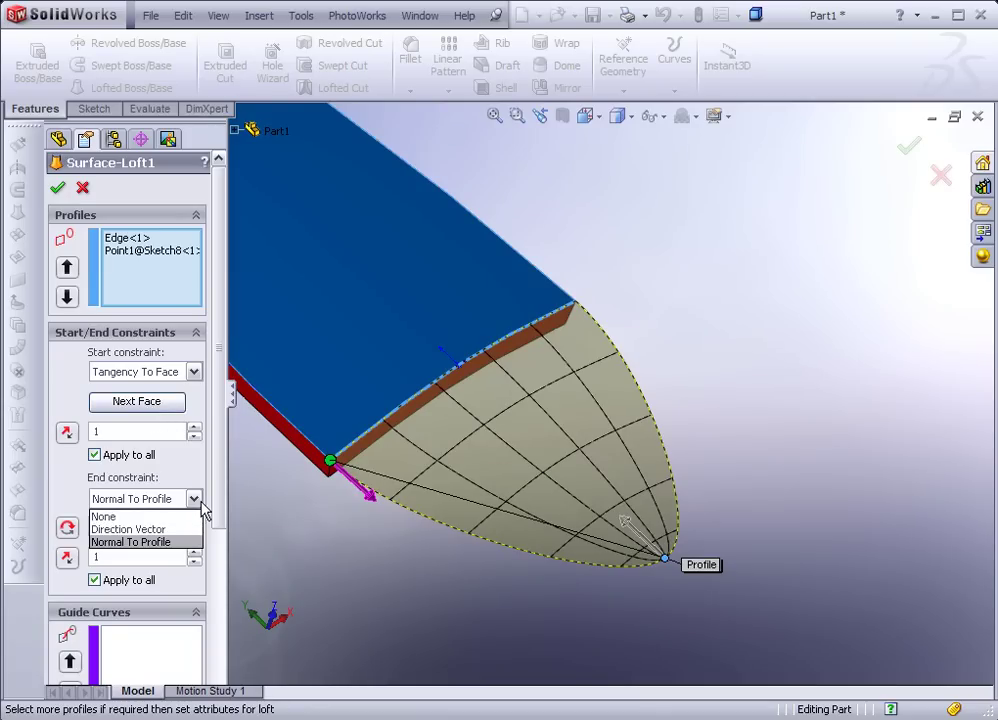
pyautogui.click(136, 517)
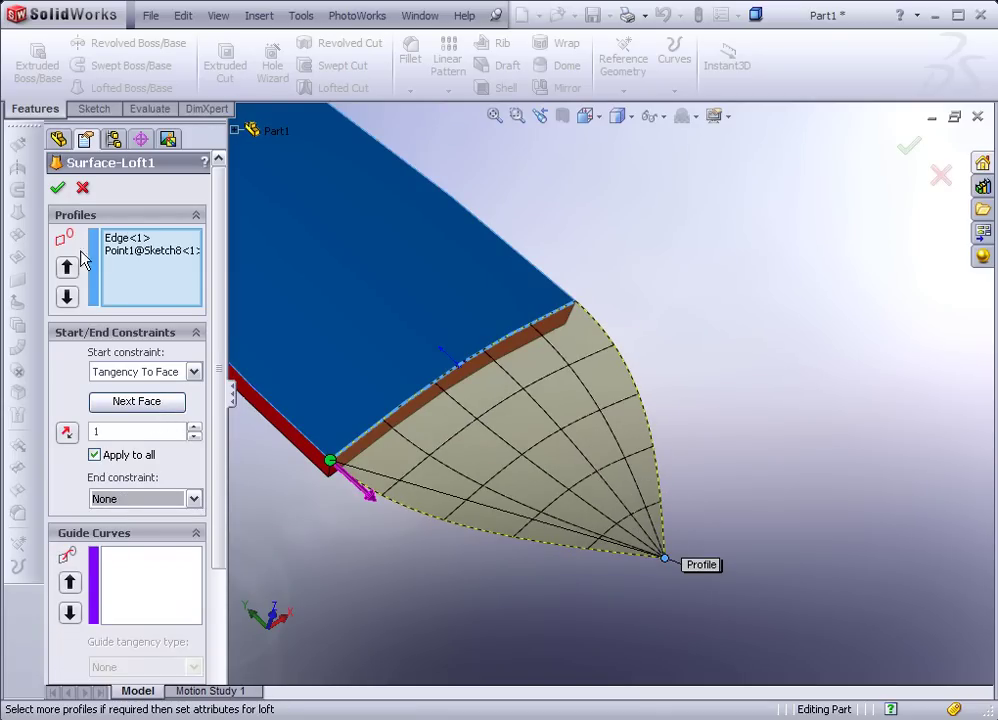
pyautogui.click(57, 189)
# - Try to thicken the reshaped pointed tip surface by 0.060 in, merged with the handle
pyautogui.moveTo(383, 472); pyautogui.dragTo(578, 604, button='middle')
pyautogui.moveTo(466, 622); pyautogui.dragTo(550, 495, button='middle')
pyautogui.click(544, 504)
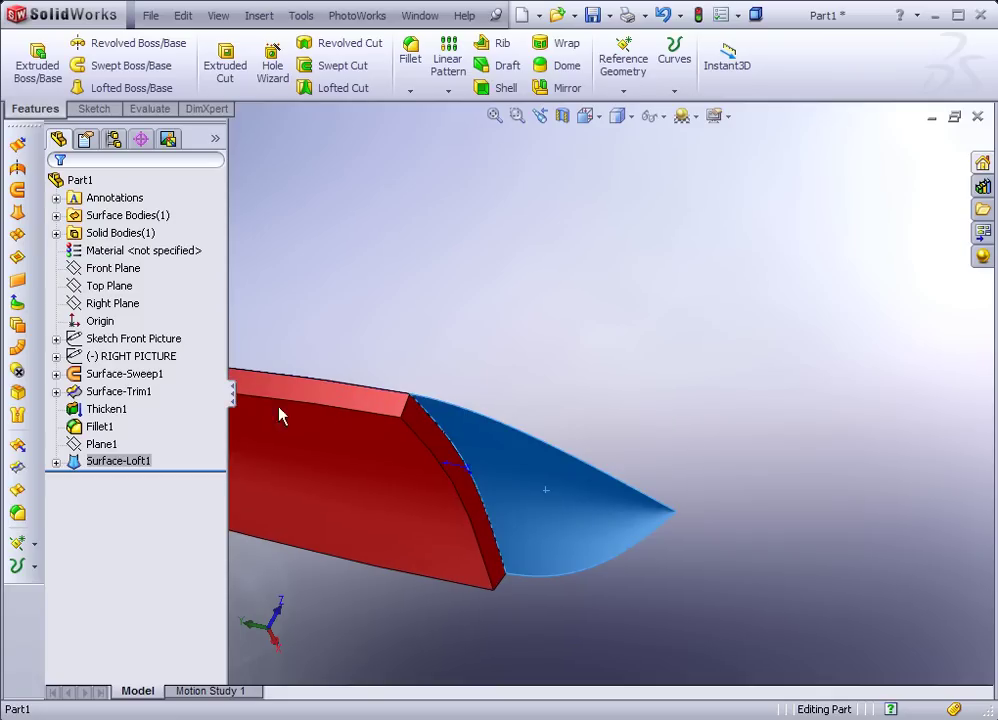
pyautogui.click(259, 16)
pyautogui.moveTo(318, 43)
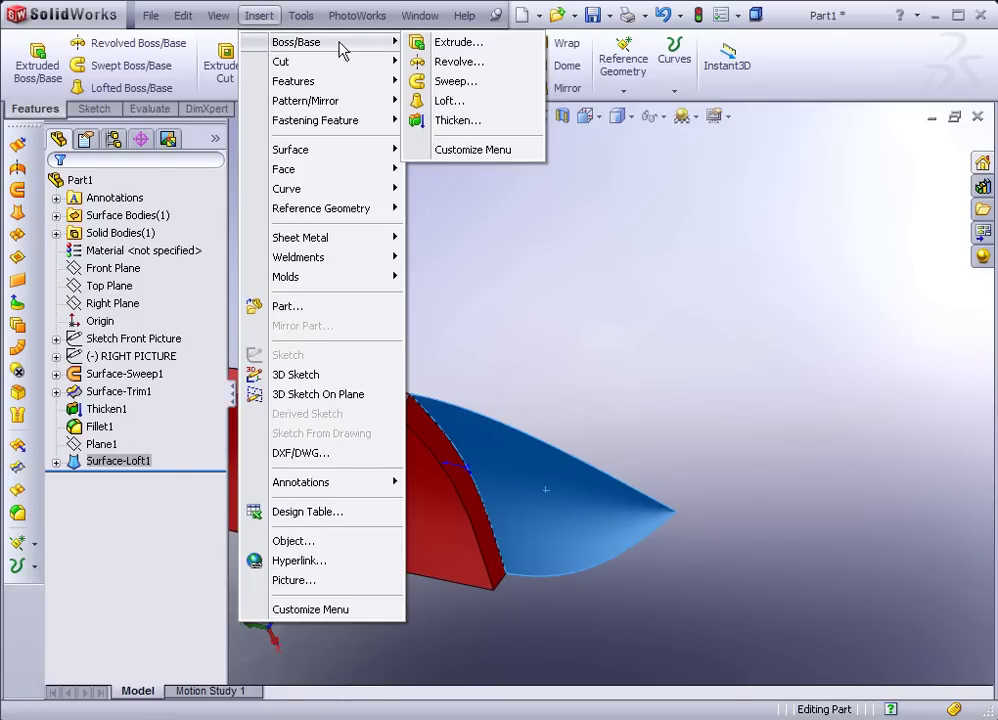
pyautogui.click(449, 121)
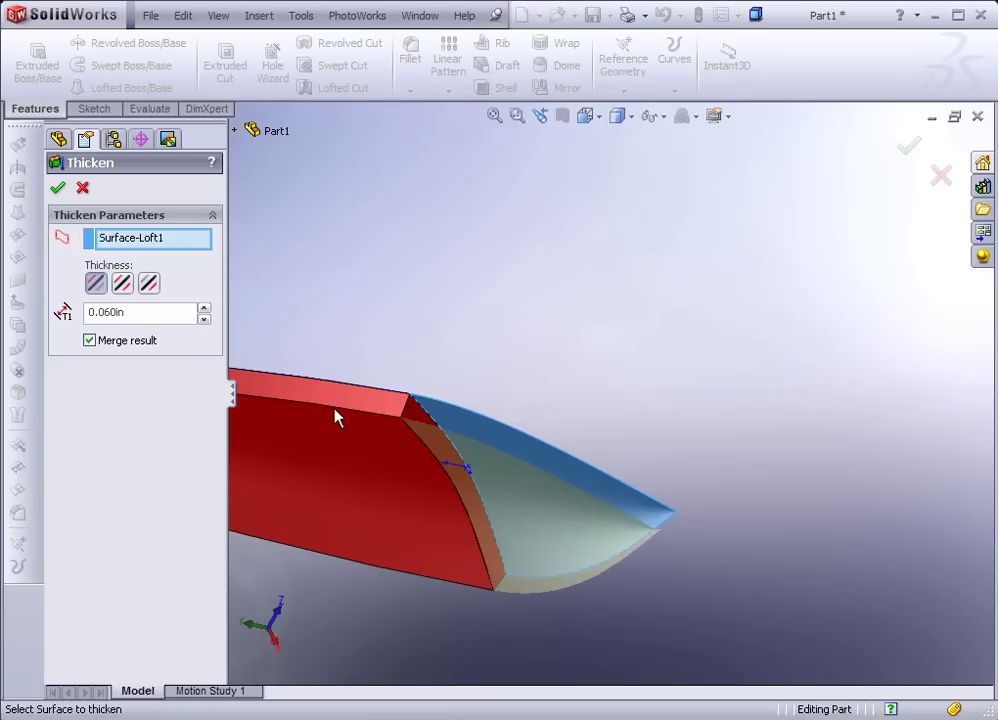
pyautogui.click(58, 188)
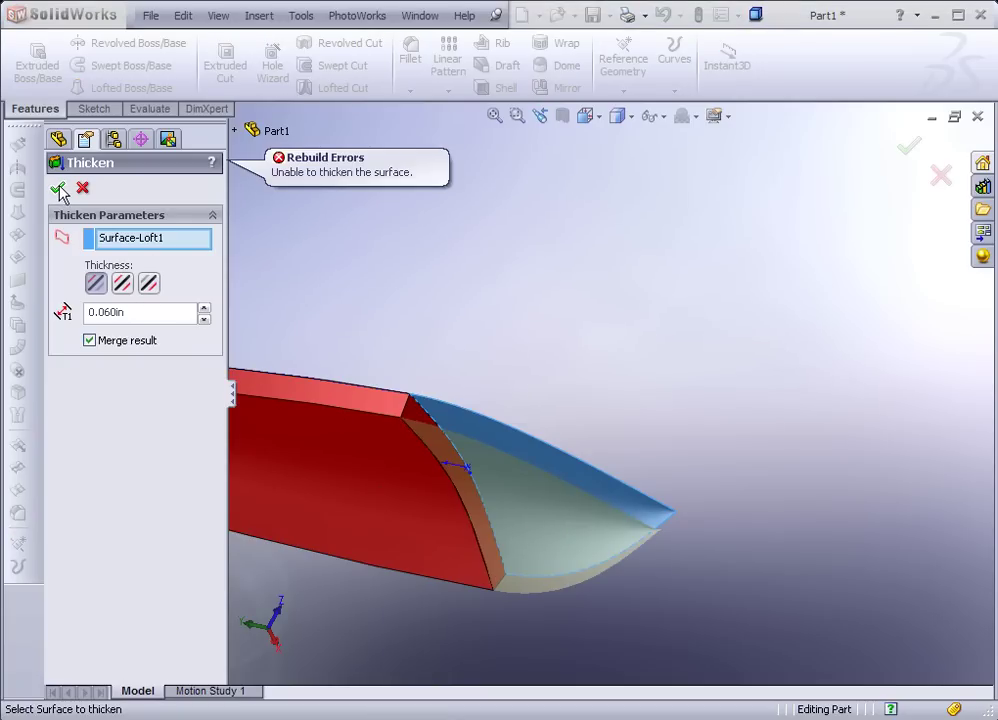
pyautogui.click(82, 188)
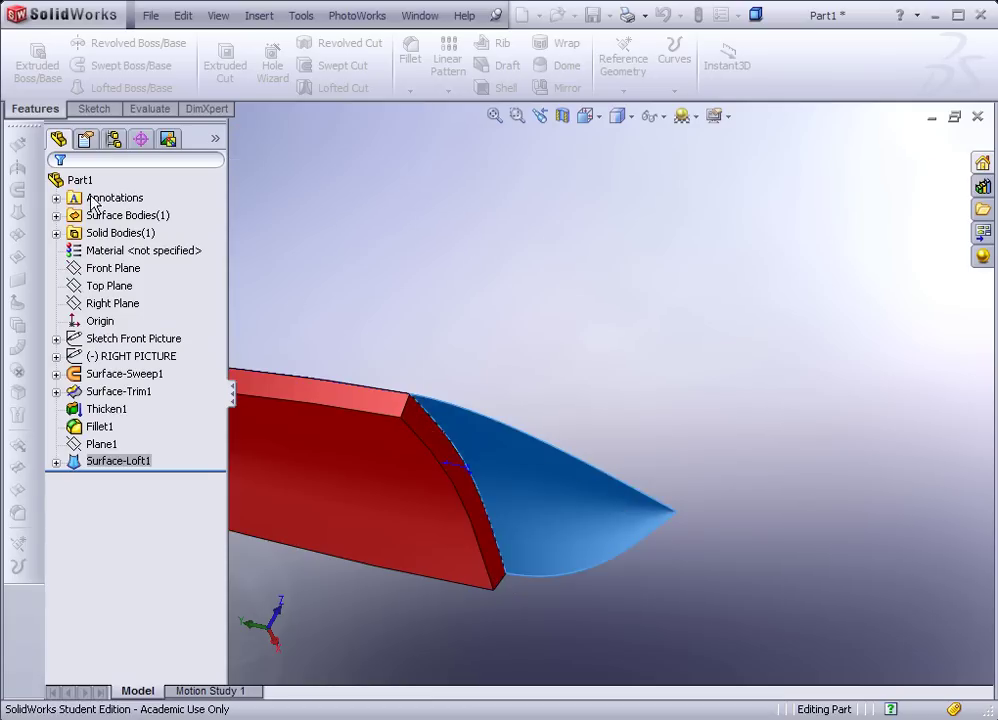
# - Fillet the long upper side edge of the handle with a constant 0.01 in radius
pyautogui.scroll(5, 463, 390)
pyautogui.moveTo(463, 390); pyautogui.dragTo(383, 363, button='middle')
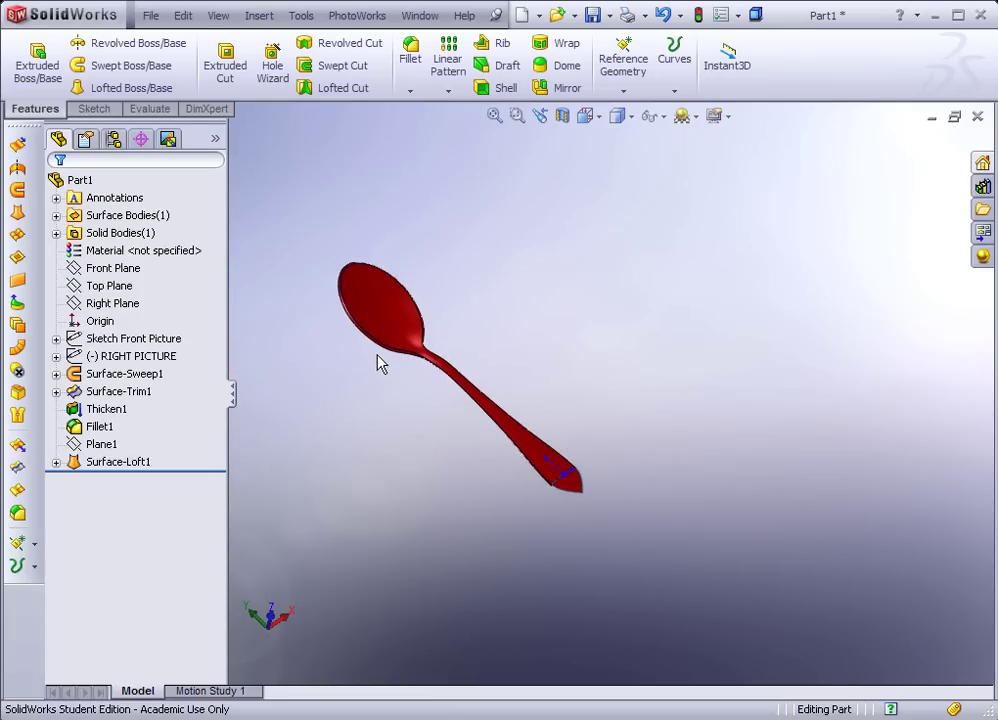
pyautogui.scroll(-2, 400, 363)
pyautogui.scroll(-4, 600, 468)
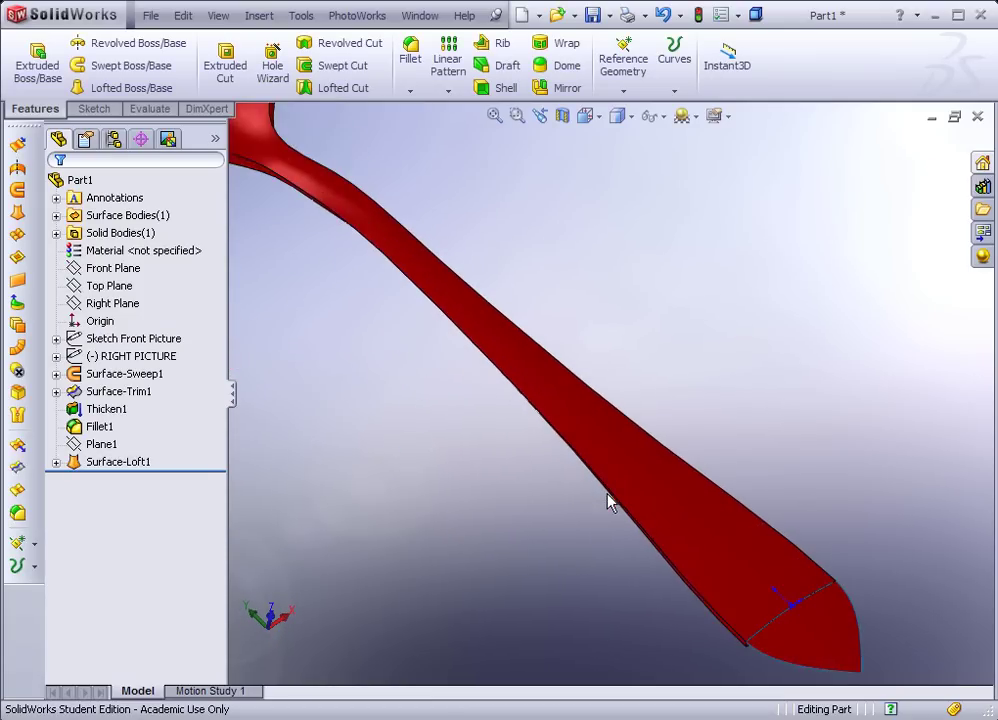
pyautogui.click(668, 545)
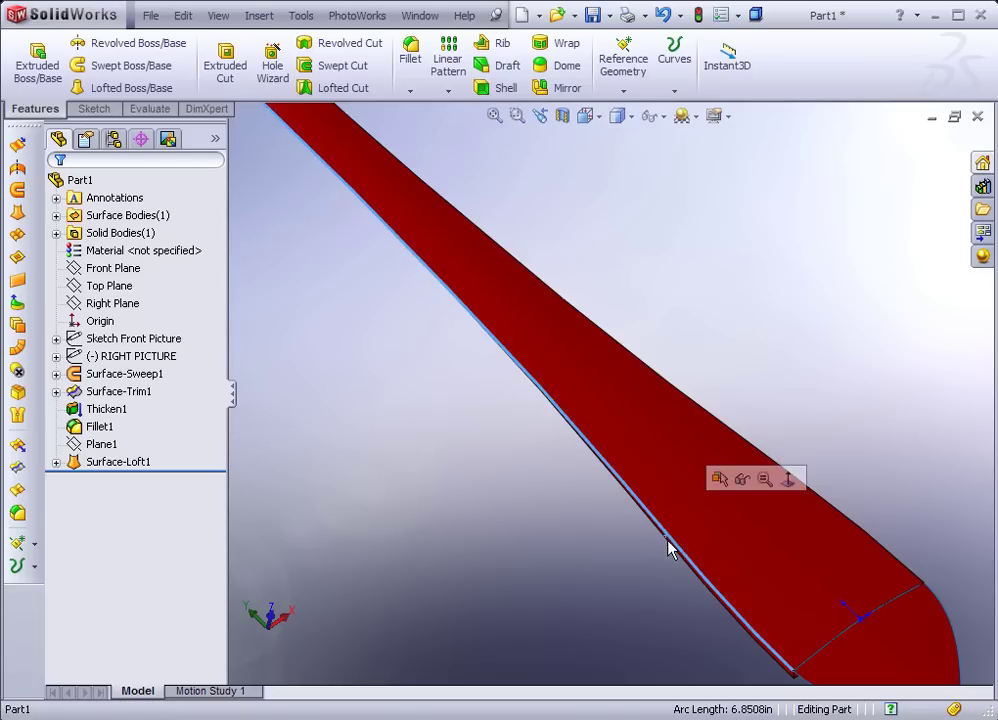
pyautogui.click(410, 55)
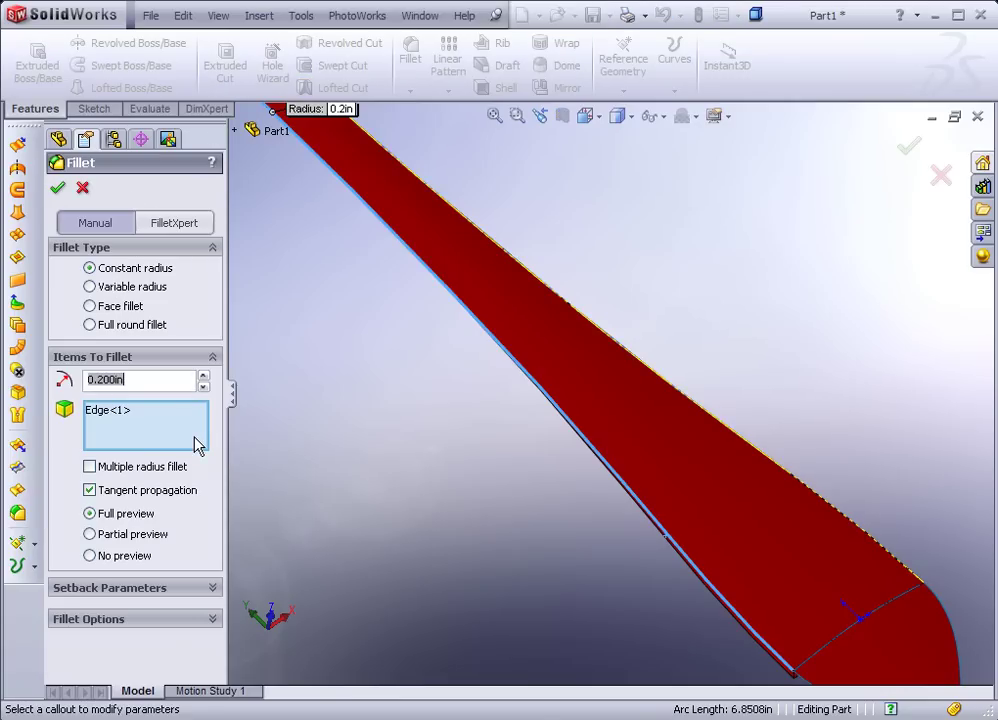
pyautogui.write('.01')
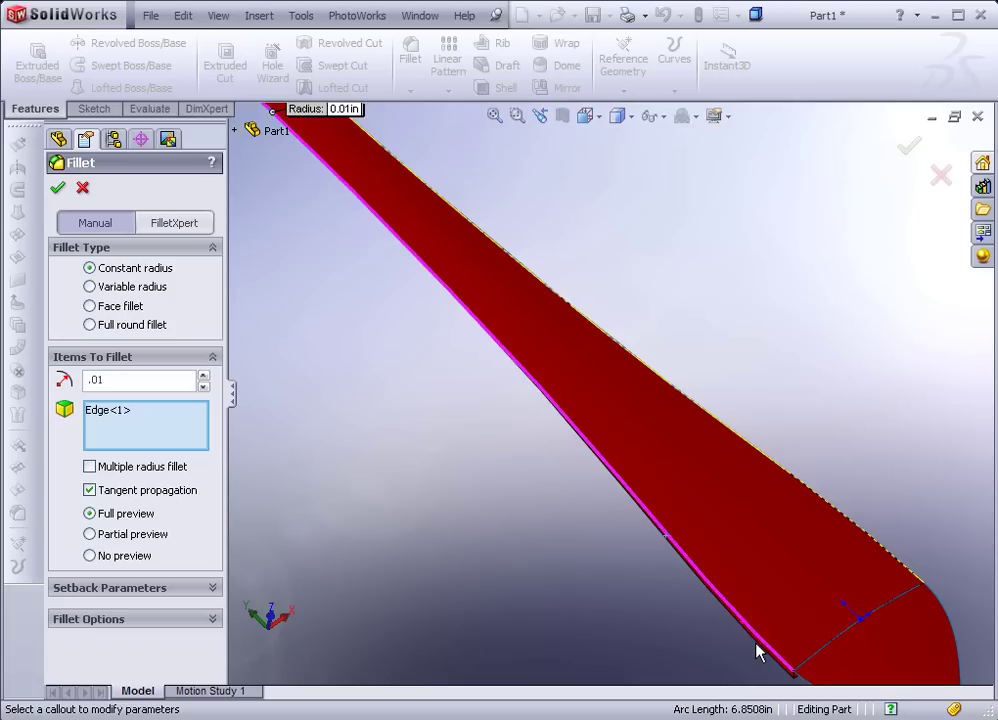
pyautogui.press('Return')
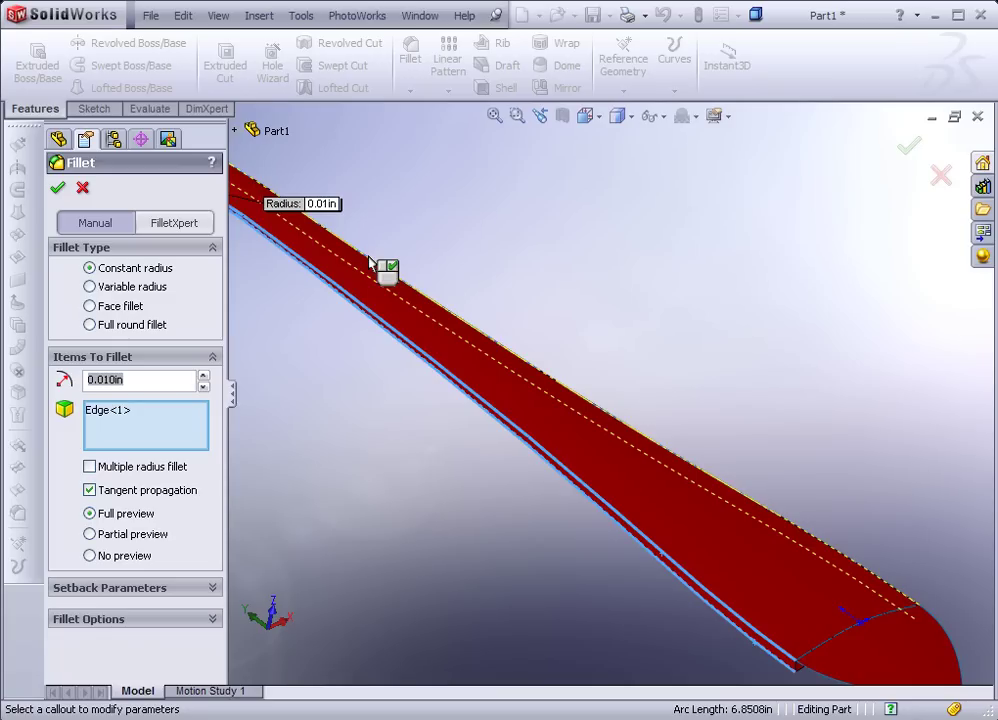
pyautogui.click(370, 262)
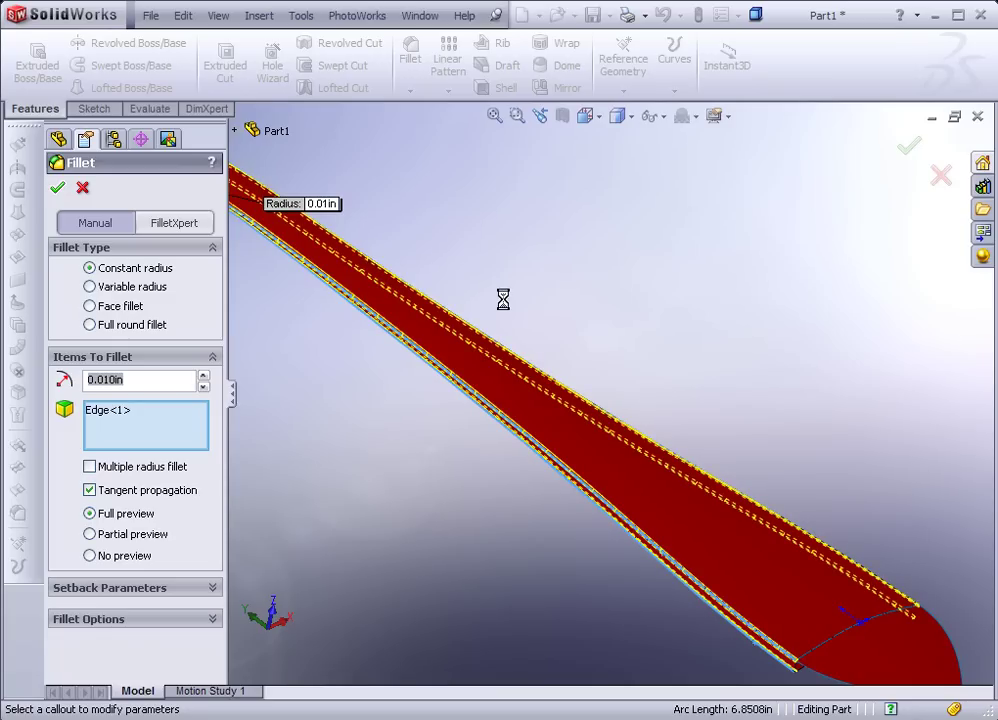
pyautogui.press('Return')
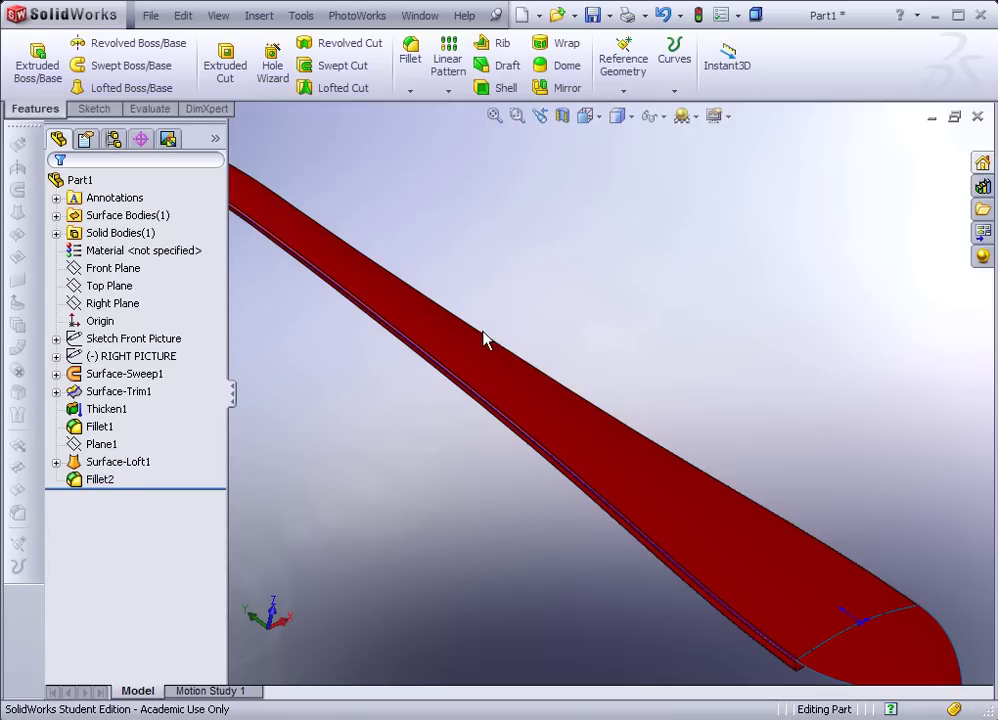
# - Examine the underside and end face of the filleted handle where the tip surface joins it
pyautogui.scroll(5, 499, 318)
pyautogui.moveTo(421, 281); pyautogui.dragTo(646, 314, button='middle')
pyautogui.scroll(-5, 680, 305)
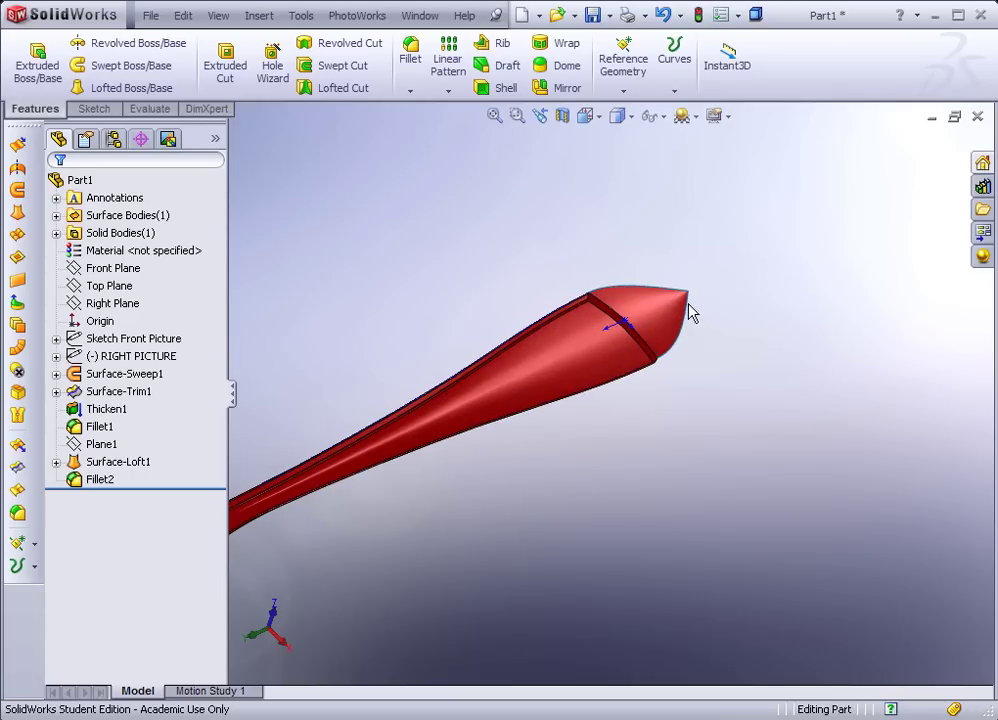
pyautogui.moveTo(607, 413); pyautogui.dragTo(573, 474, button='middle')
pyautogui.scroll(-5, 604, 361)
pyautogui.moveTo(604, 361)
pyautogui.mouseDown(button='middle')
pyautogui.moveTo(579, 425)
pyautogui.moveTo(626, 321)
pyautogui.moveTo(610, 359)
pyautogui.mouseUp(button='middle')
pyautogui.scroll(-3, 598, 428)
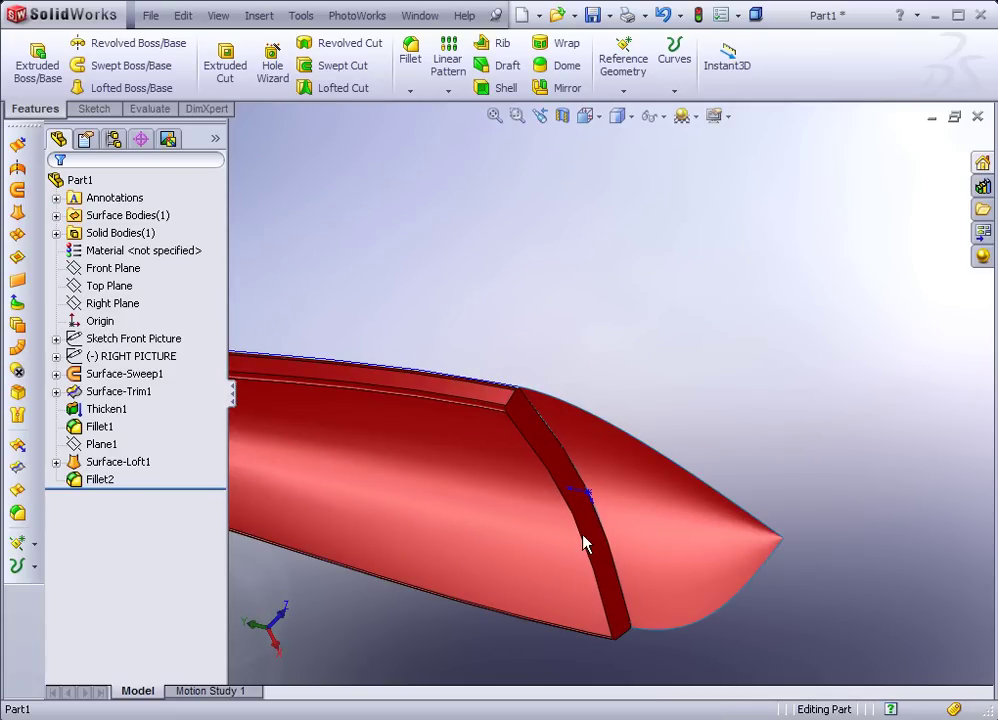
pyautogui.moveTo(619, 526); pyautogui.dragTo(481, 555, button='middle')
pyautogui.scroll(5, 742, 379)
pyautogui.scroll(-2, 722, 344)
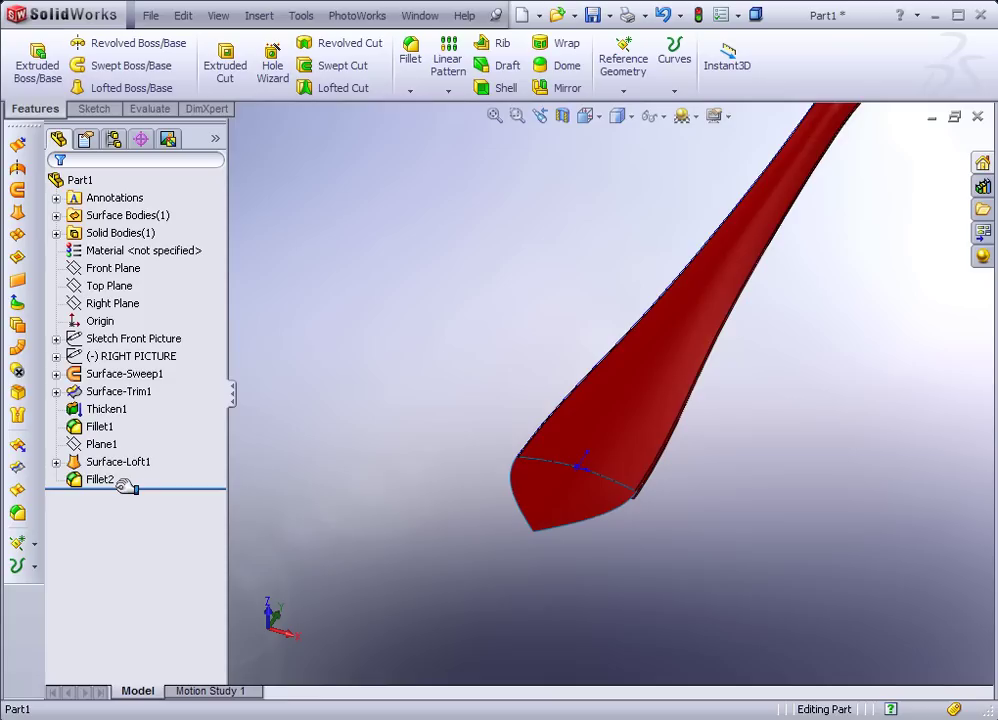
pyautogui.moveTo(125, 484); pyautogui.dragTo(143, 383)
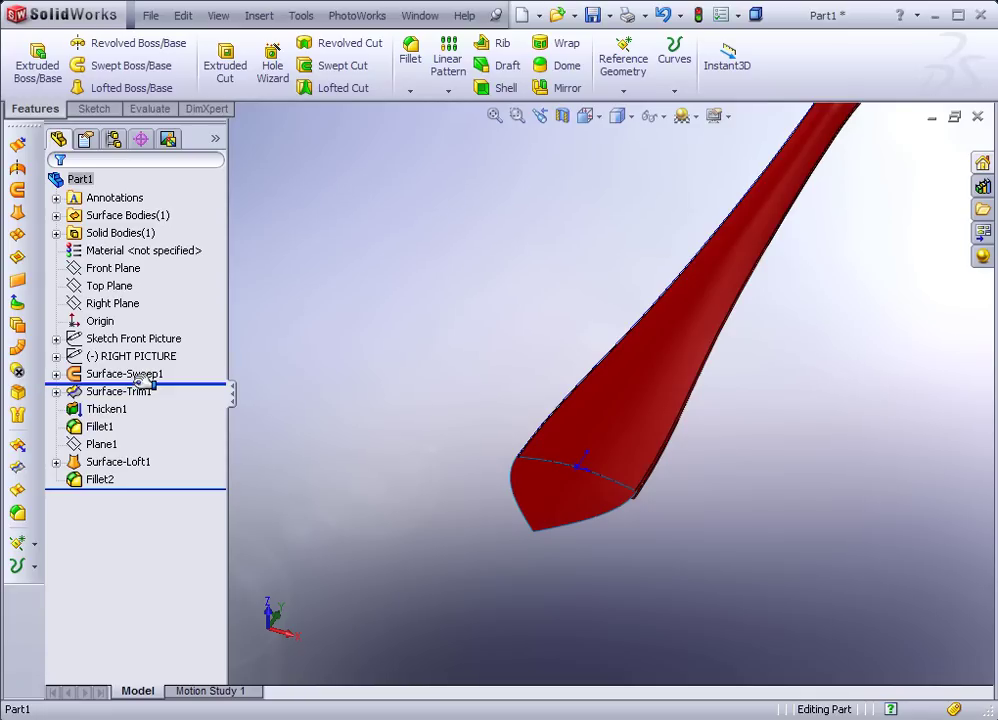
pyautogui.moveTo(143, 383); pyautogui.dragTo(152, 500)
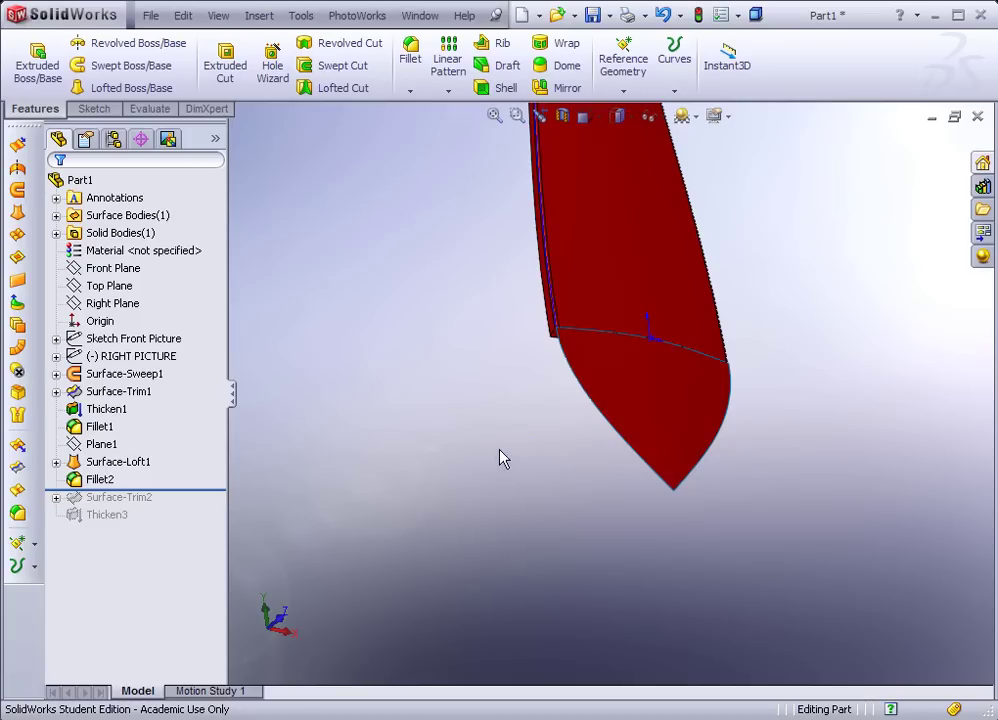
# - Roll the feature history forward to include the second surface trim and inspect the line sketch that cuts off the tip
pyautogui.moveTo(517, 467); pyautogui.dragTo(548, 468, button='middle')
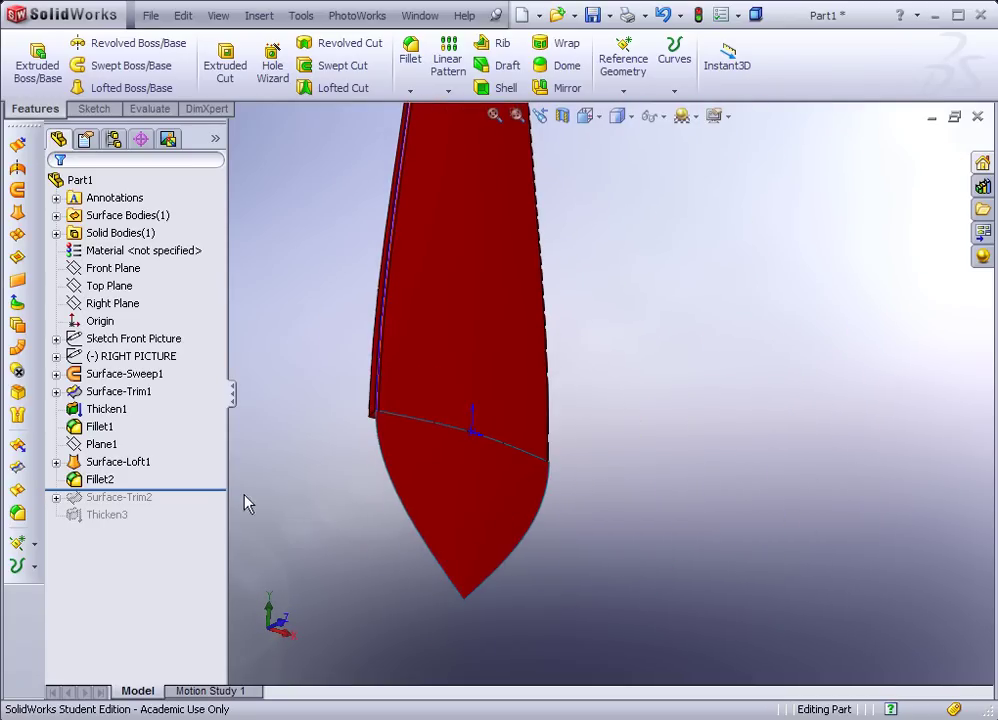
pyautogui.moveTo(63, 489); pyautogui.dragTo(104, 508)
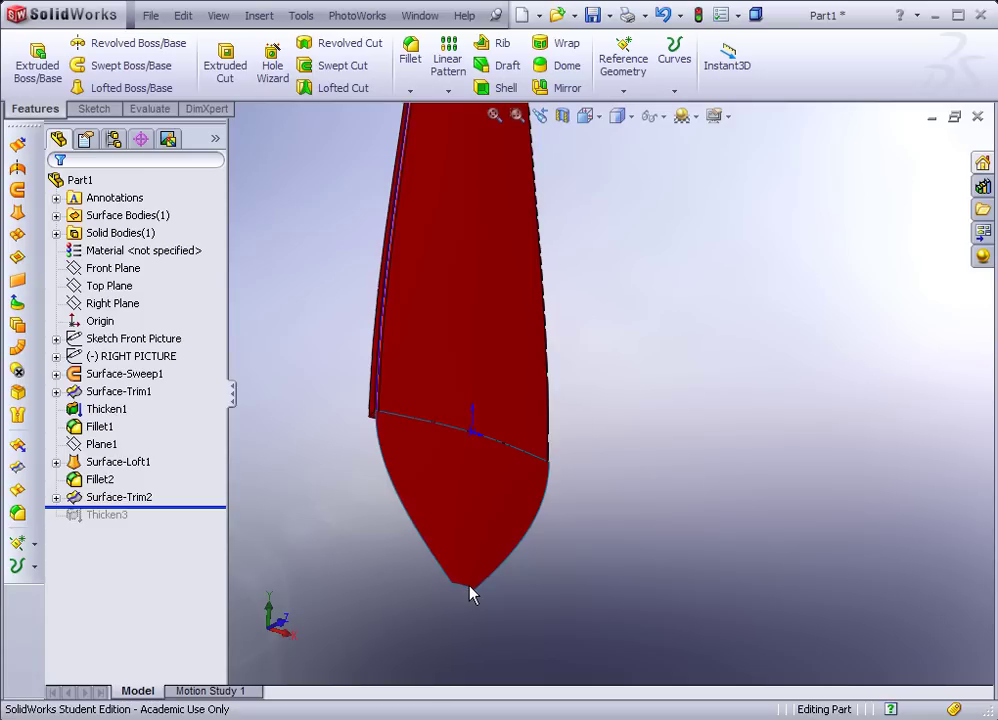
pyautogui.click(57, 498)
pyautogui.click(120, 514)
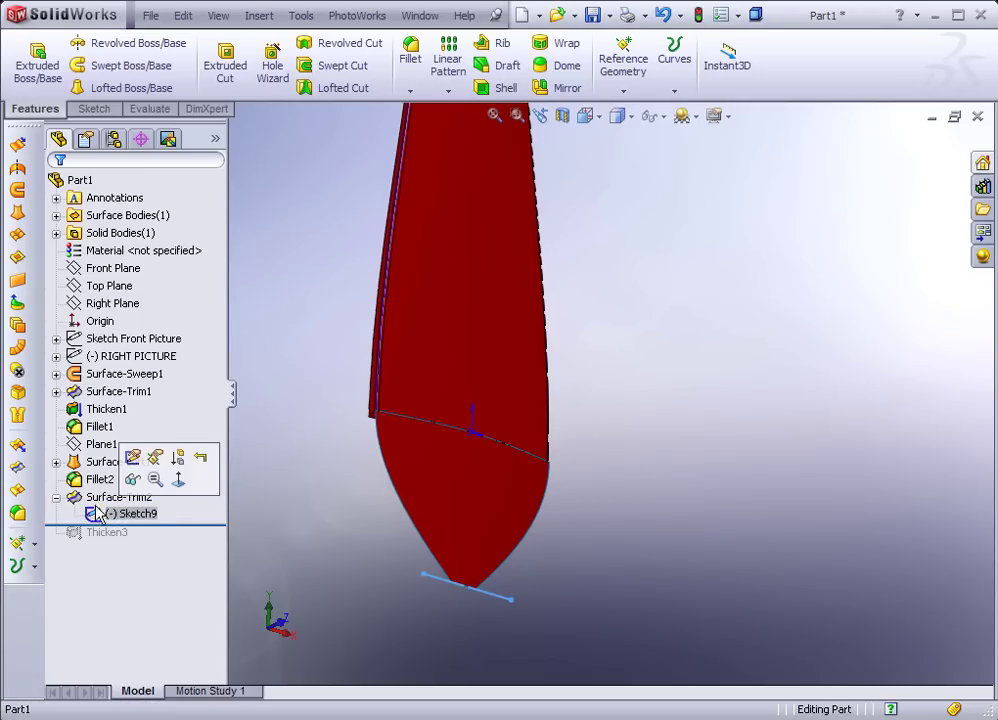
pyautogui.click(287, 555)
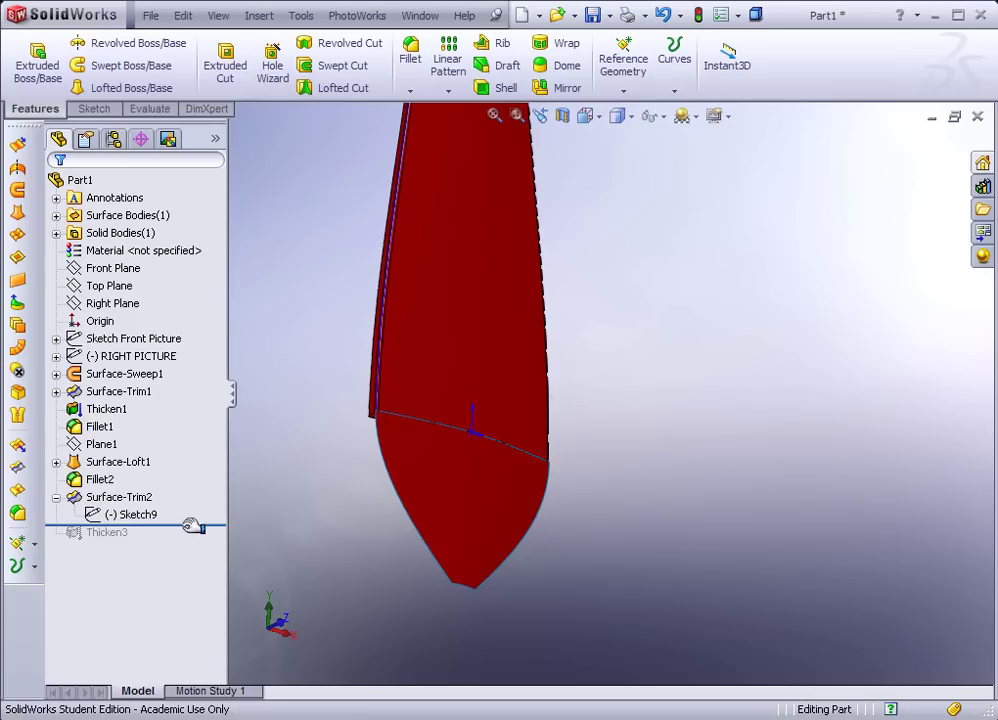
# - Roll the history forward past the tip's thickening and turn off Merge result in its definition
pyautogui.moveTo(187, 522); pyautogui.dragTo(180, 542)
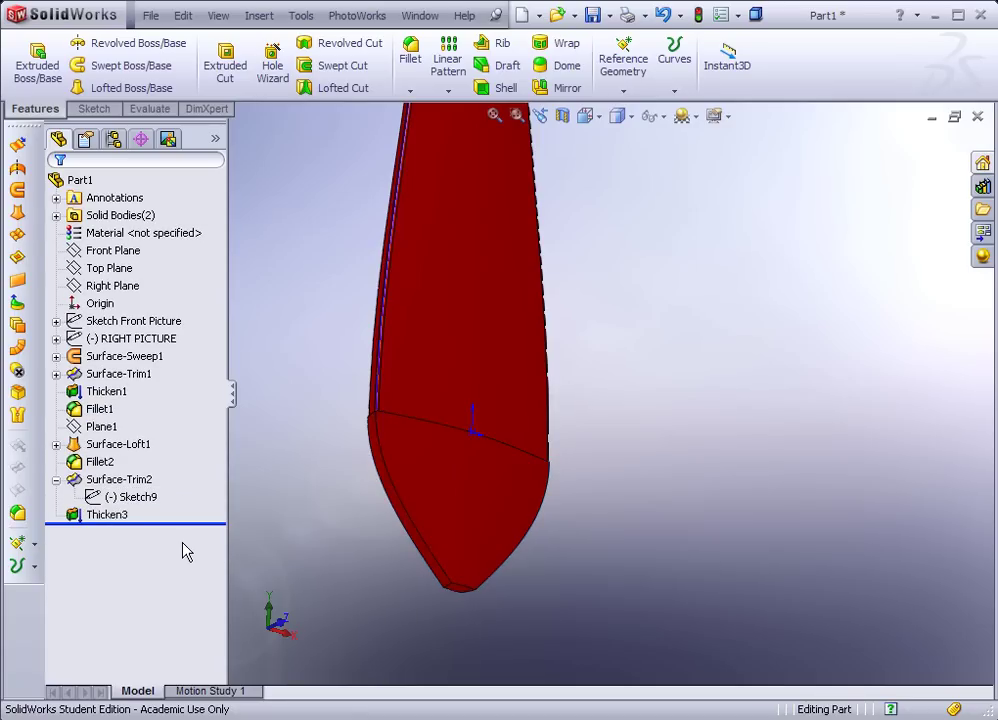
pyautogui.rightClick(110, 518)
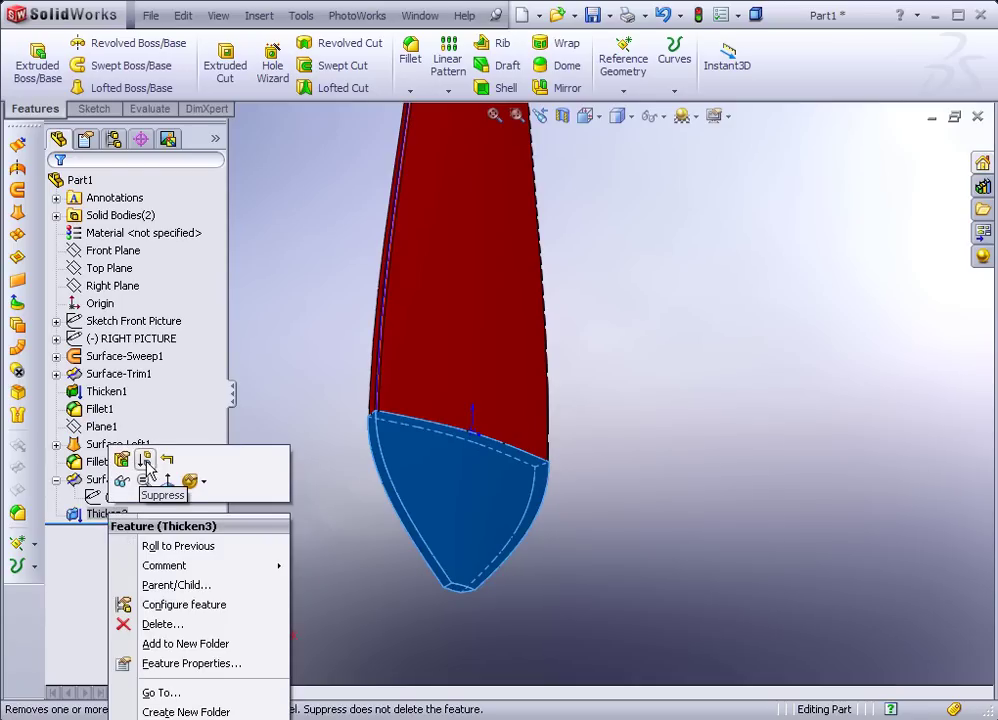
pyautogui.click(122, 461)
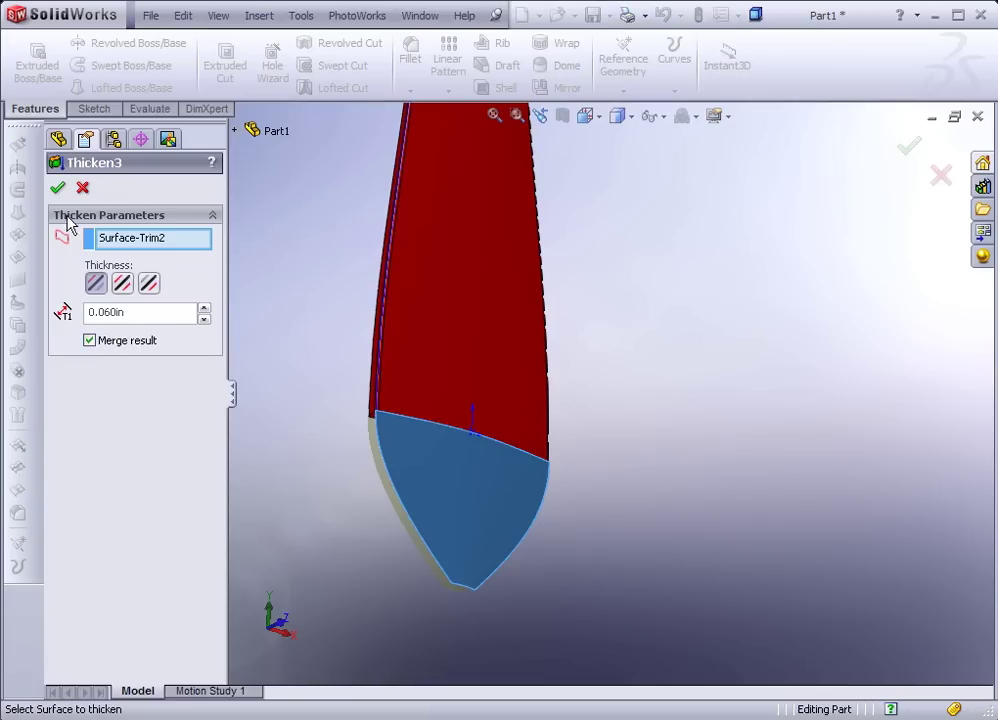
pyautogui.click(90, 340)
pyautogui.click(57, 187)
pyautogui.moveTo(345, 432); pyautogui.dragTo(503, 428, button='middle')
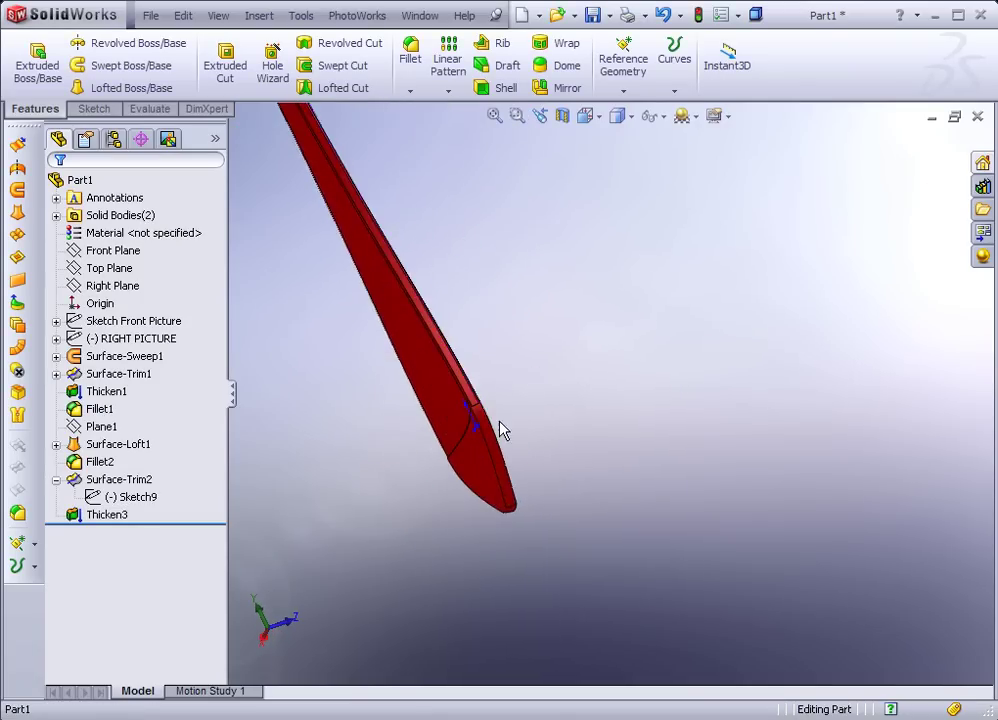
pyautogui.scroll(-5, 503, 428)
pyautogui.scroll(3, 586, 505)
pyautogui.moveTo(601, 501); pyautogui.dragTo(724, 270, button='middle')
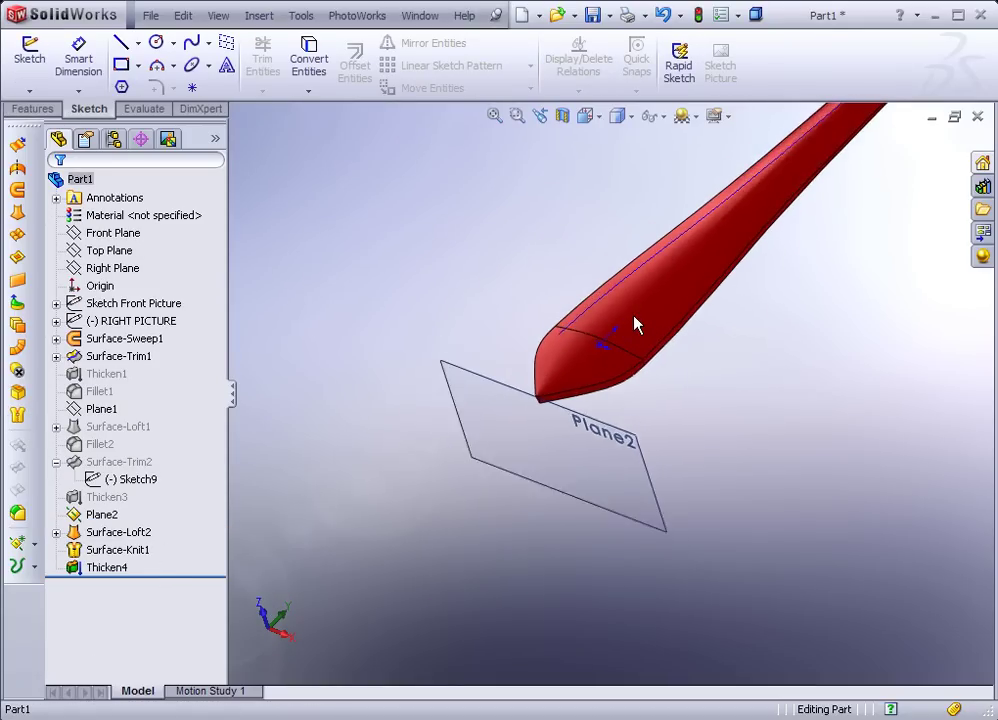
# - Roll the history back to the second loft surface, then forward to include the surface knit but not the final thickening
pyautogui.moveTo(162, 578); pyautogui.dragTo(170, 541)
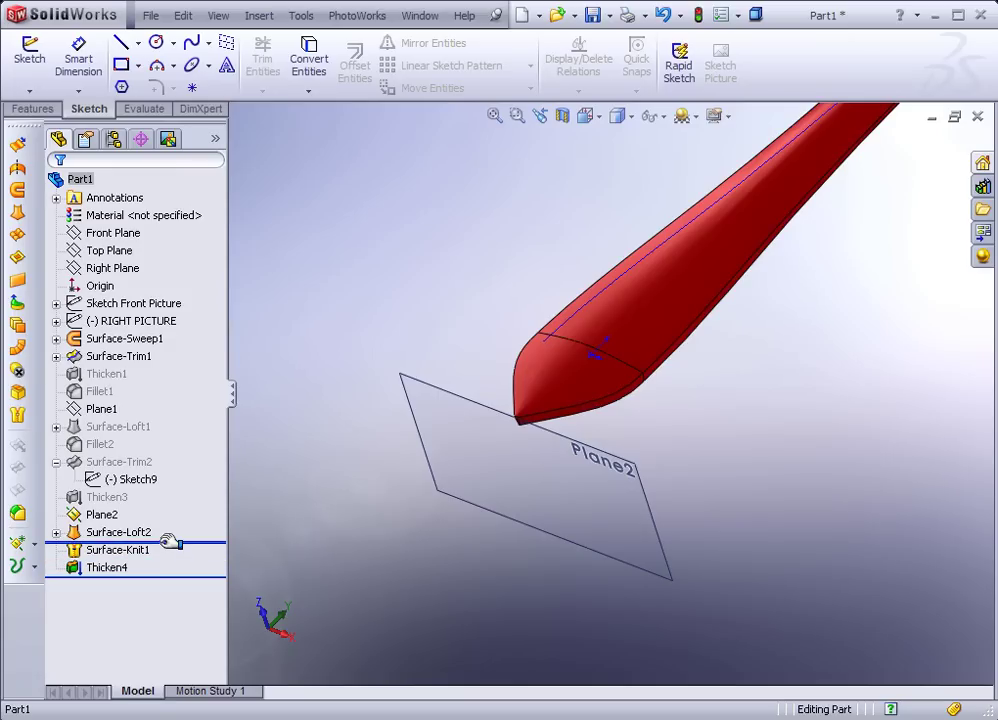
pyautogui.moveTo(170, 541)
pyautogui.mouseDown()
pyautogui.moveTo(169, 526)
pyautogui.moveTo(160, 540)
pyautogui.mouseUp()
pyautogui.moveTo(608, 412); pyautogui.dragTo(577, 412, button='middle')
pyautogui.moveTo(196, 564); pyautogui.dragTo(137, 577)
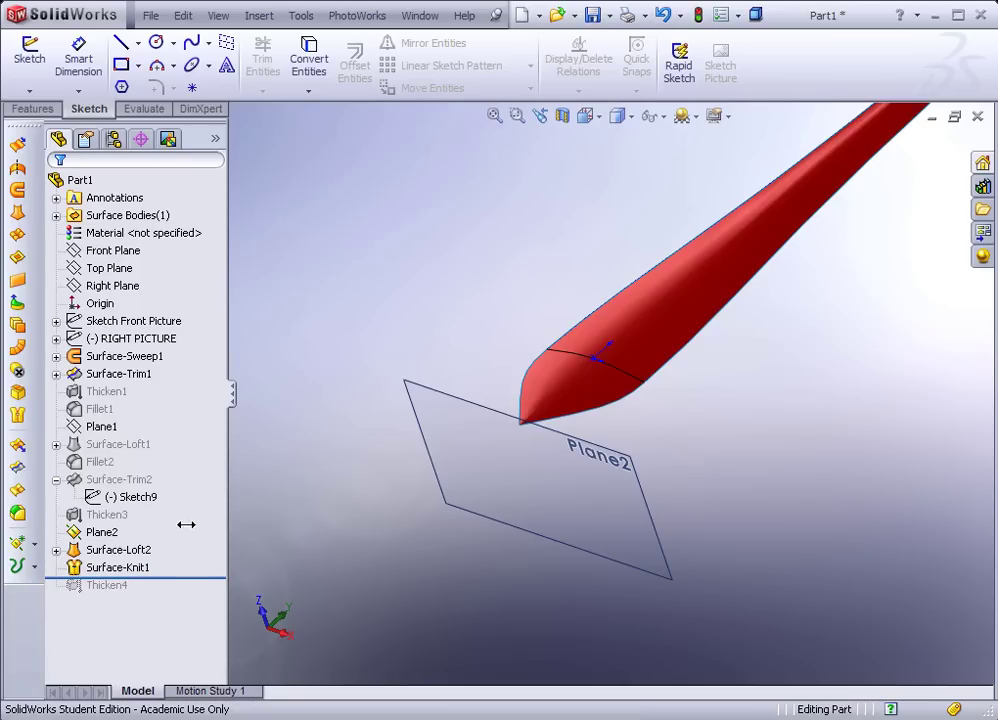
pyautogui.click(259, 15)
pyautogui.moveTo(308, 48)
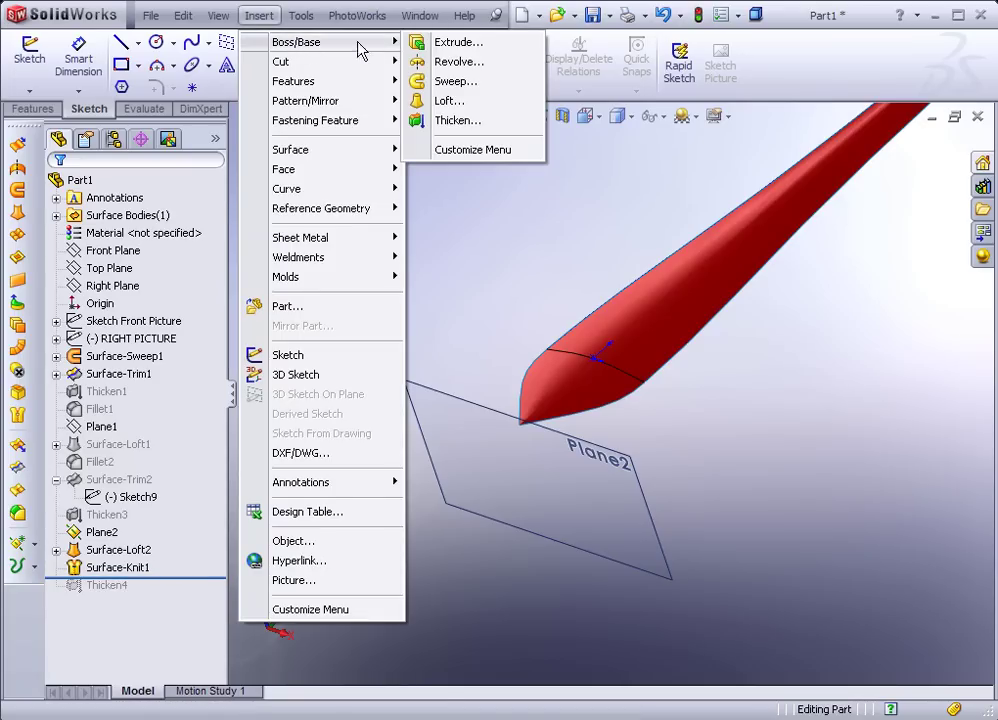
pyautogui.click(440, 120)
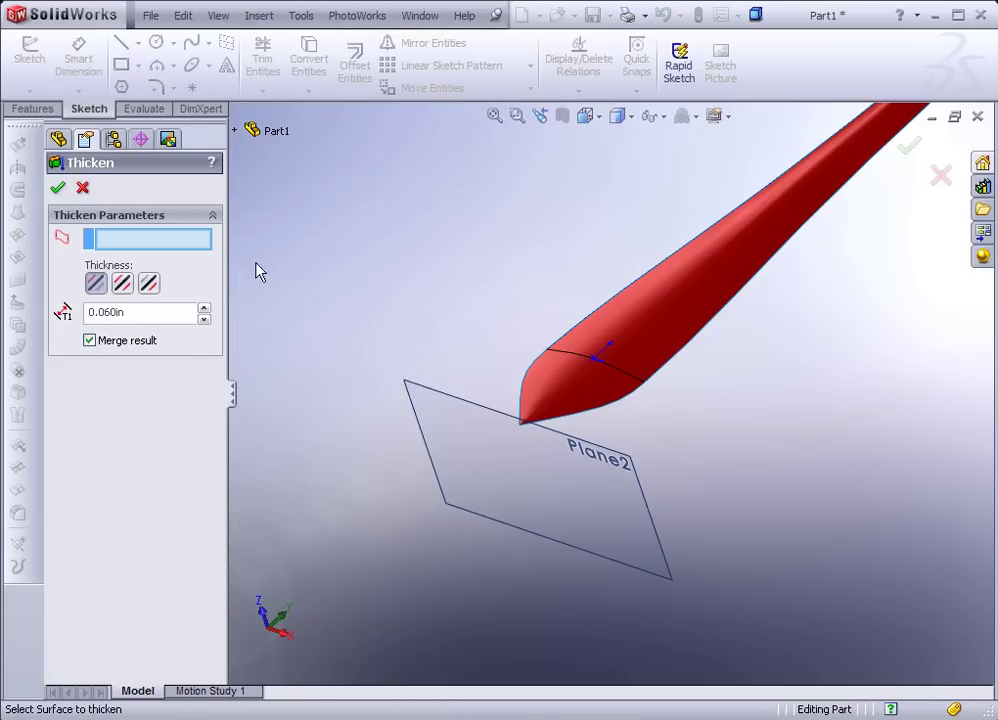
pyautogui.click(233, 130)
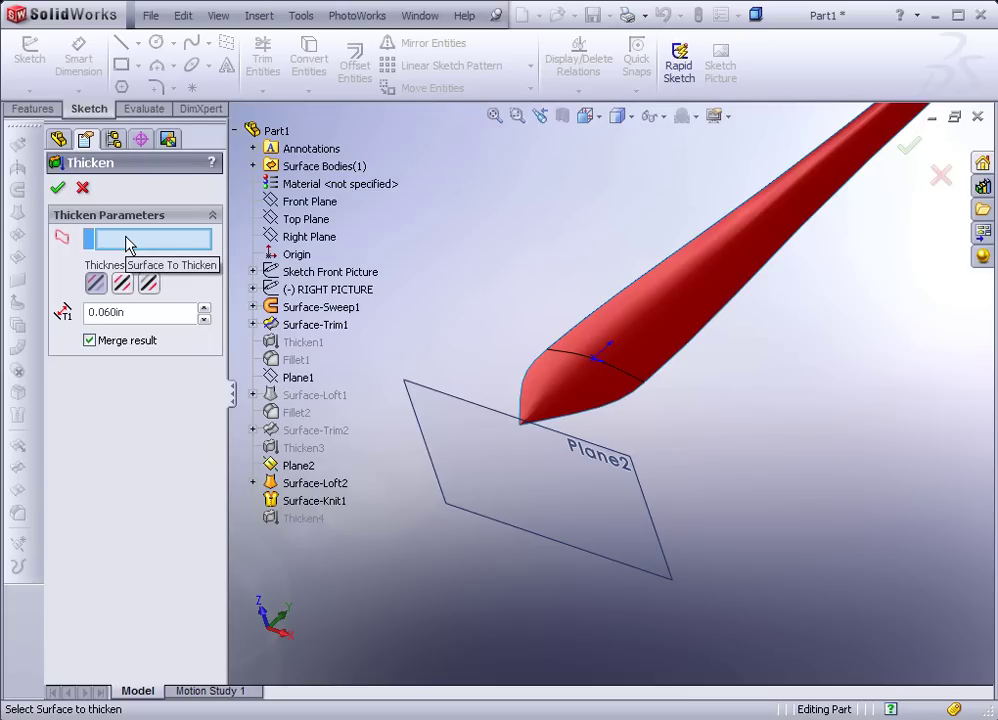
pyautogui.click(82, 187)
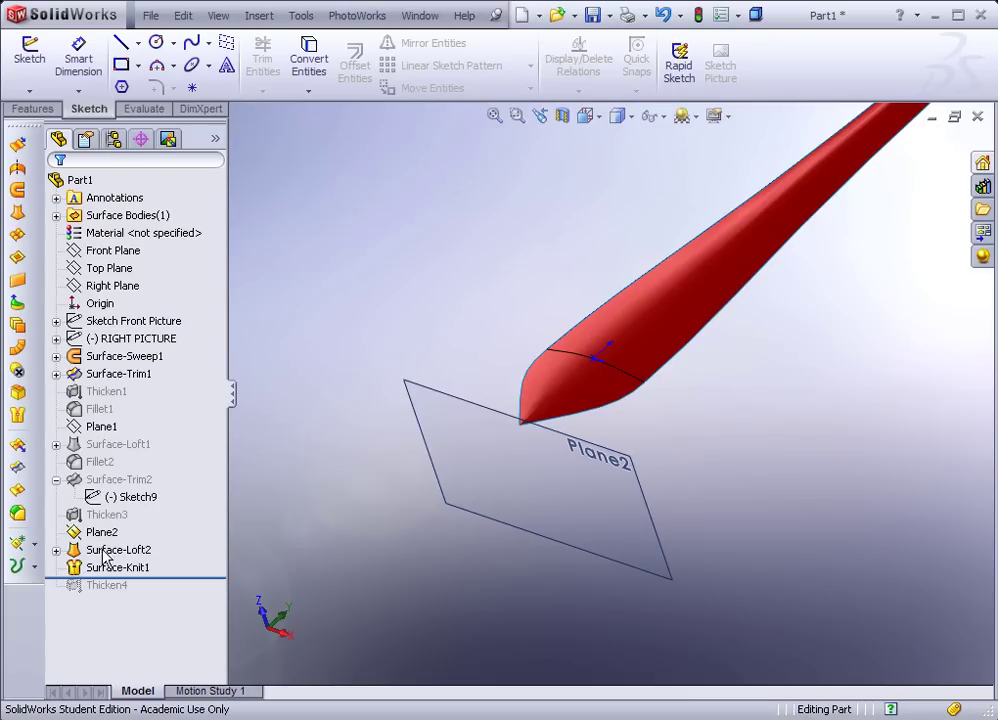
# - Thicken the knitted spoon surface Surface-Knit1 by 0.060 in with Merge result on
pyautogui.click(258, 16)
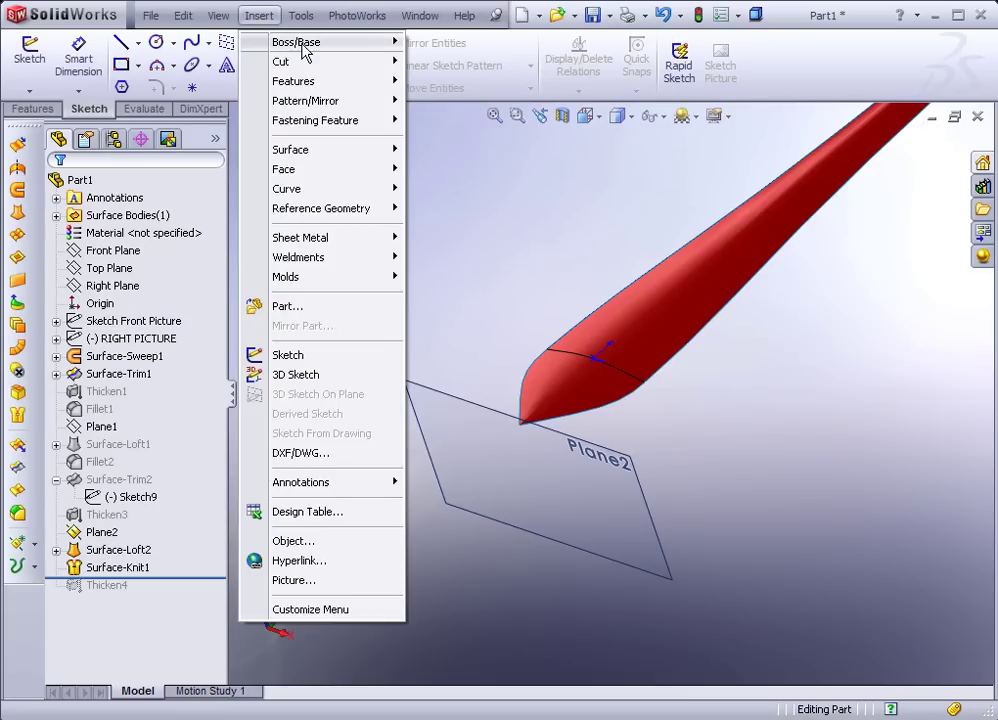
pyautogui.moveTo(358, 47)
pyautogui.click(457, 120)
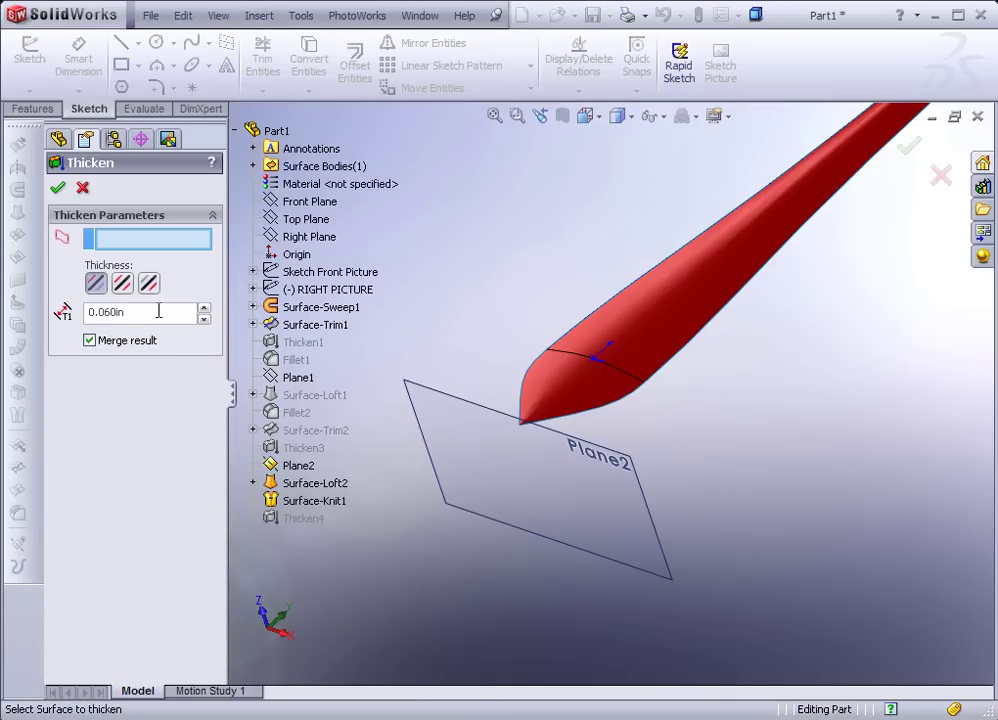
pyautogui.click(273, 502)
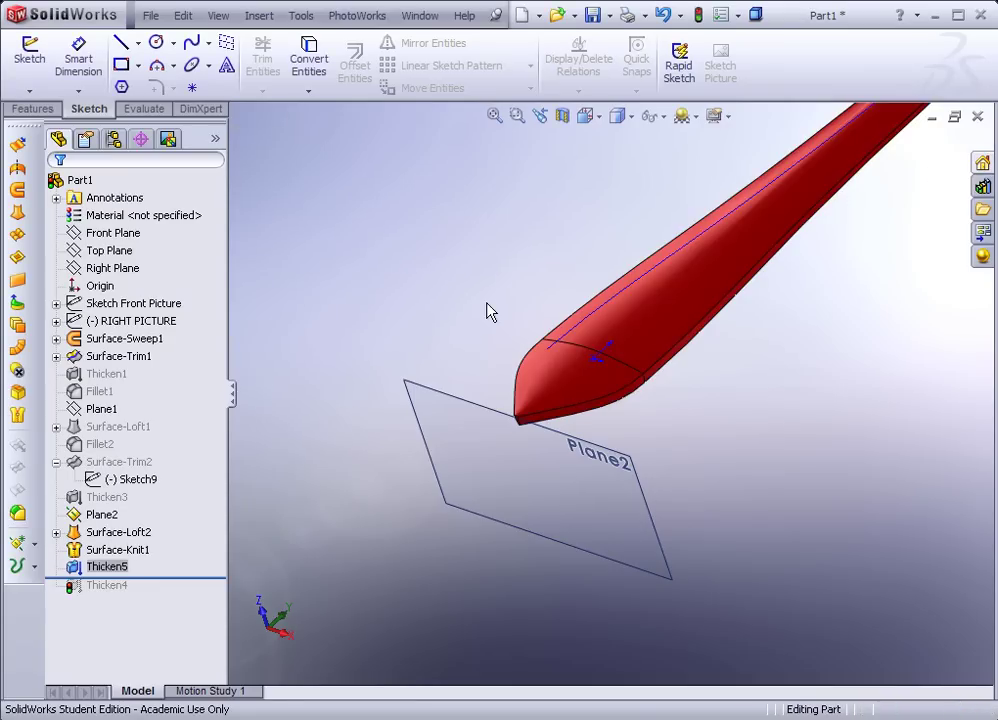
# - Inspect the thickened spoon from the handle tip to the bowl, at close range and as a whole
pyautogui.scroll(3, 549, 378)
pyautogui.moveTo(646, 415); pyautogui.dragTo(717, 302, button='middle')
pyautogui.scroll(-5, 538, 466)
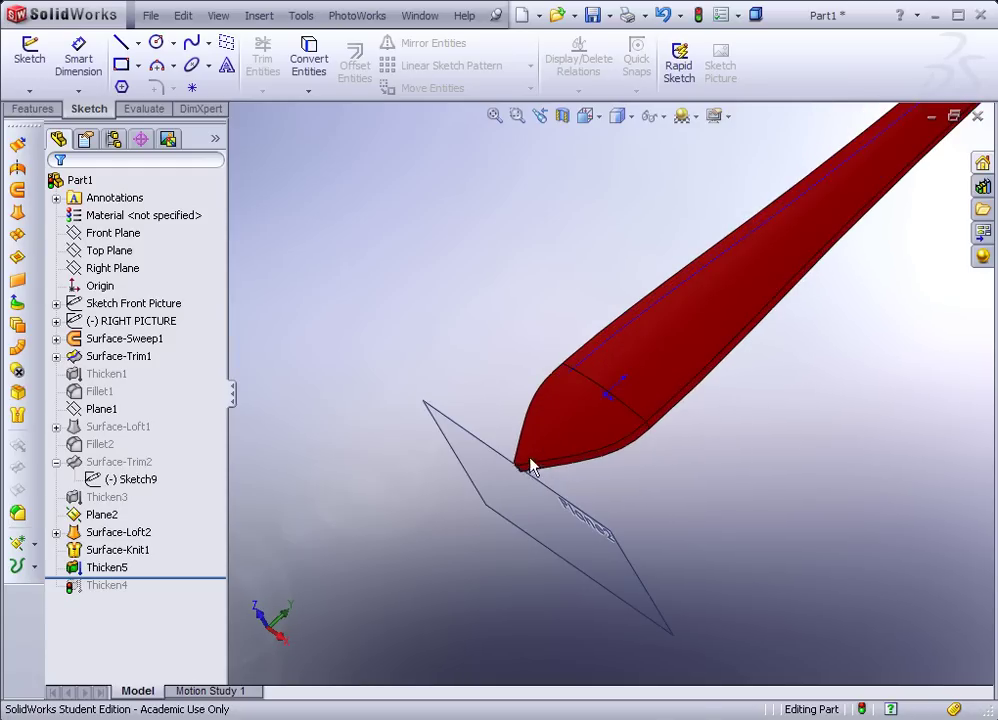
pyautogui.scroll(4, 757, 330)
pyautogui.moveTo(757, 330)
pyautogui.mouseDown(button='middle')
pyautogui.moveTo(802, 348)
pyautogui.moveTo(812, 273)
pyautogui.moveTo(798, 272)
pyautogui.moveTo(753, 350)
pyautogui.mouseUp(button='middle')
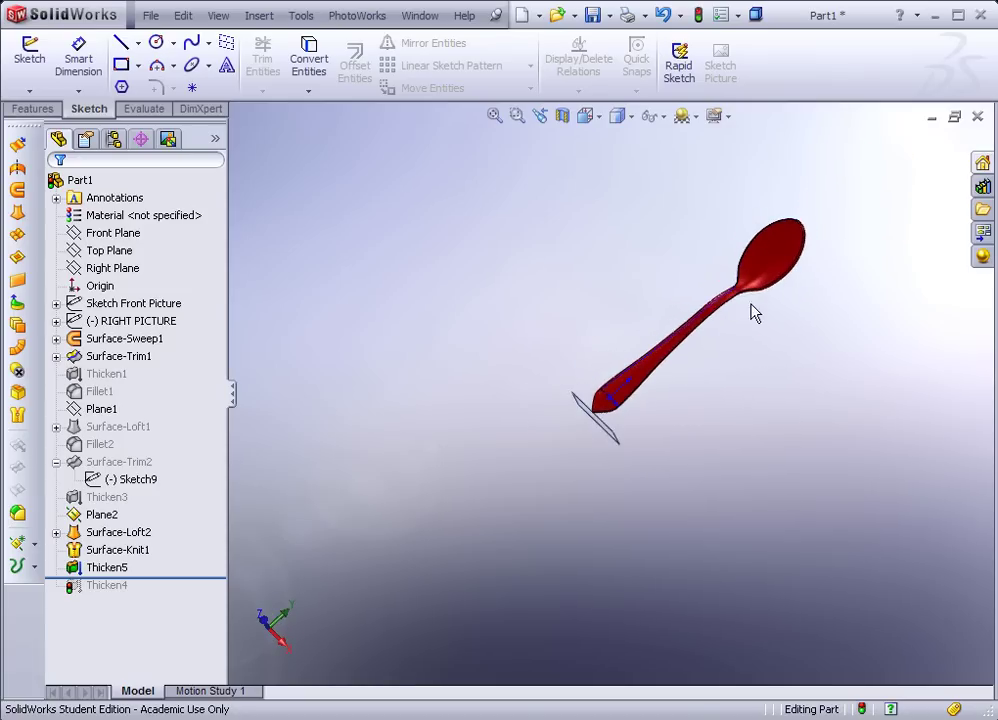
pyautogui.scroll(-4, 742, 290)
pyautogui.moveTo(742, 290)
pyautogui.mouseDown(button='middle')
pyautogui.moveTo(723, 311)
pyautogui.moveTo(746, 321)
pyautogui.moveTo(733, 314)
pyautogui.moveTo(735, 275)
pyautogui.mouseUp(button='middle')
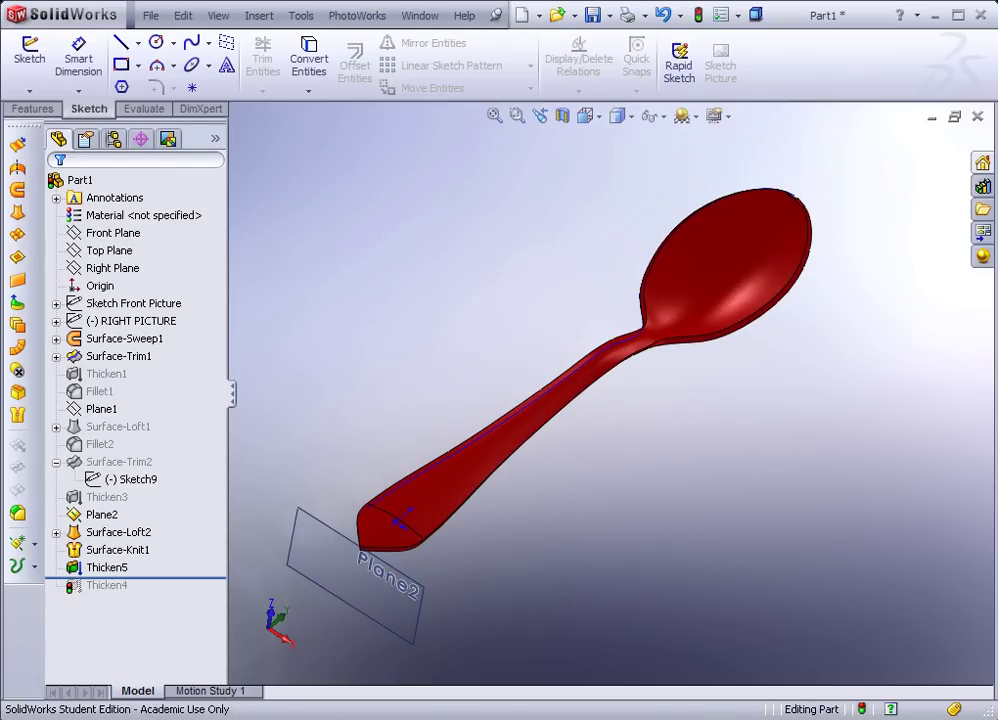